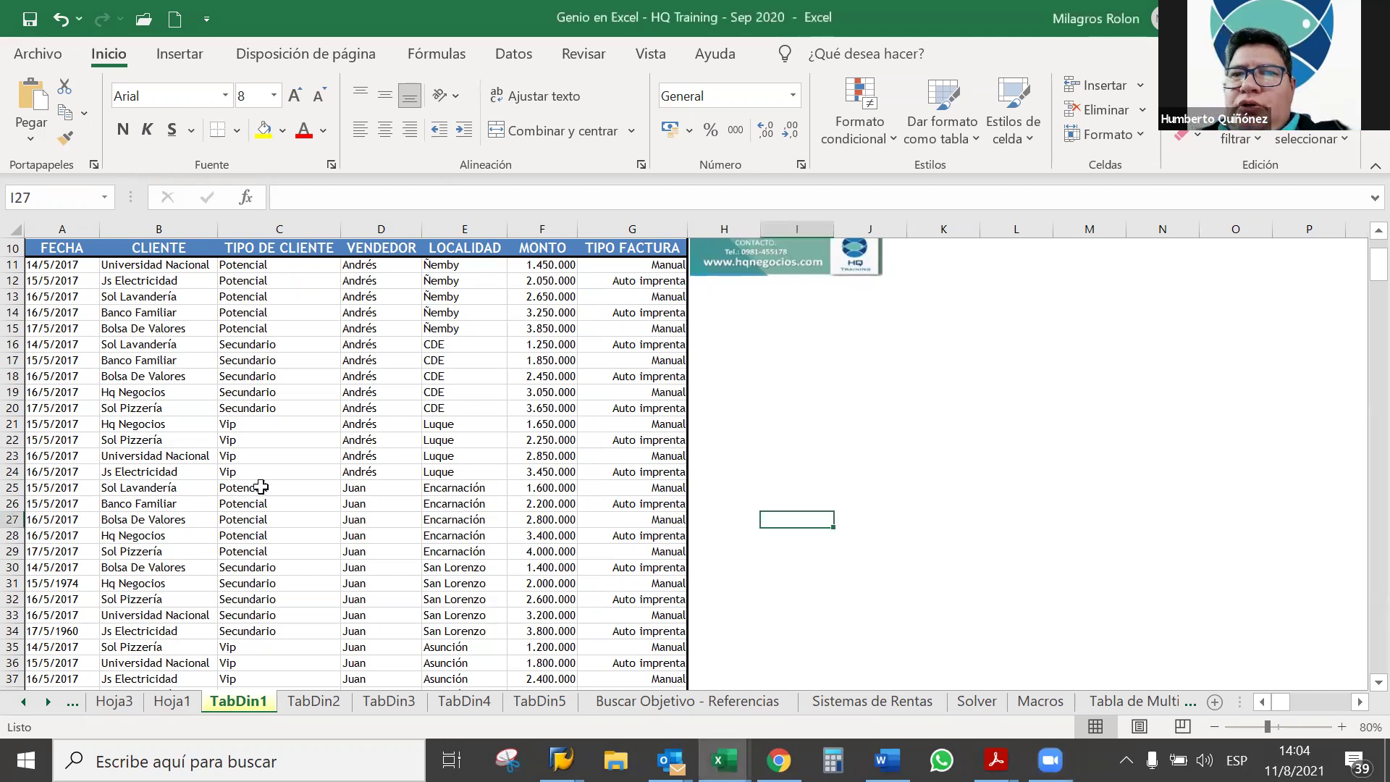
Step: Browse the Hoja3 source data and TabDin1 sheets, then return to Hoja1's MONTO-per-seller pivot
{"action": "left_click", "coordinate": [174, 702]}
{"action": "left_click", "coordinate": [236, 700]}
{"action": "left_click", "coordinate": [301, 539]}
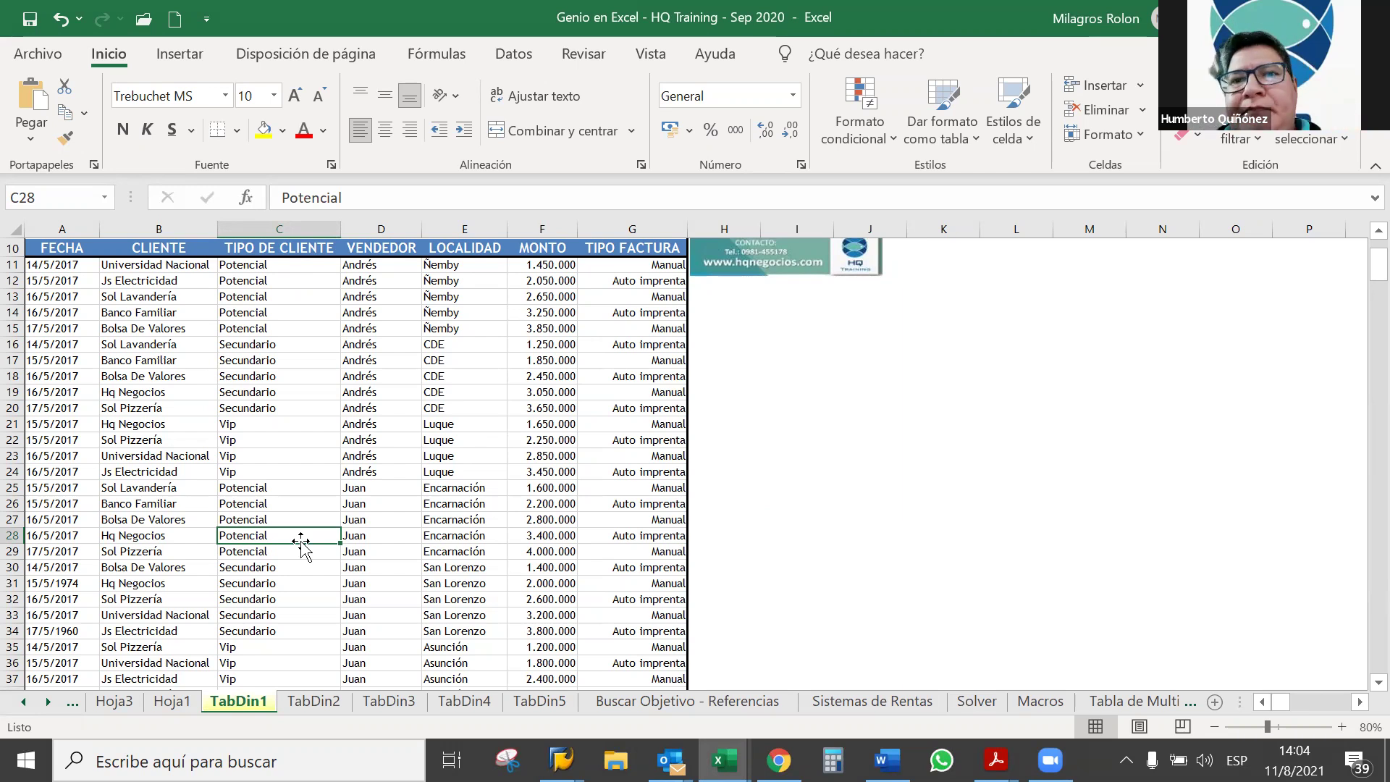
{"action": "left_click", "coordinate": [178, 708]}
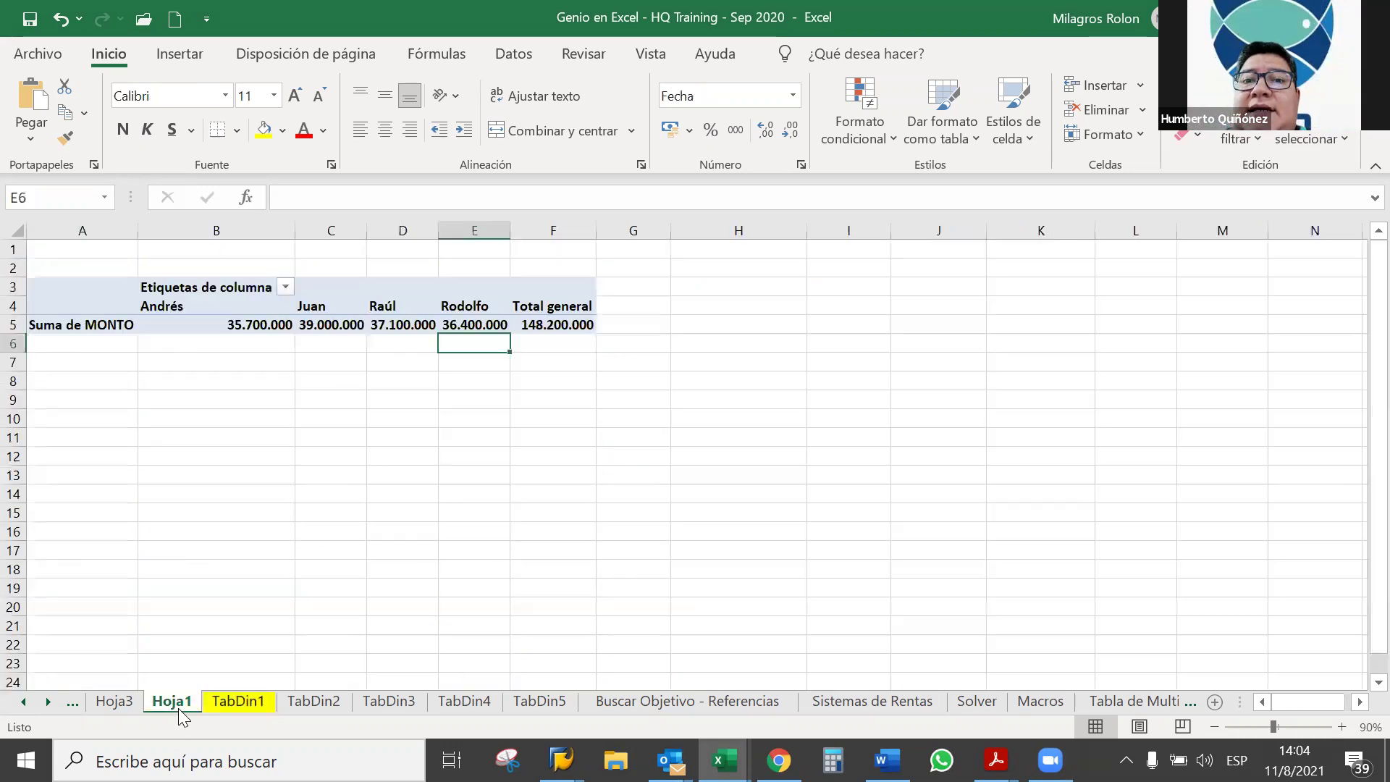
{"action": "left_click", "coordinate": [116, 701]}
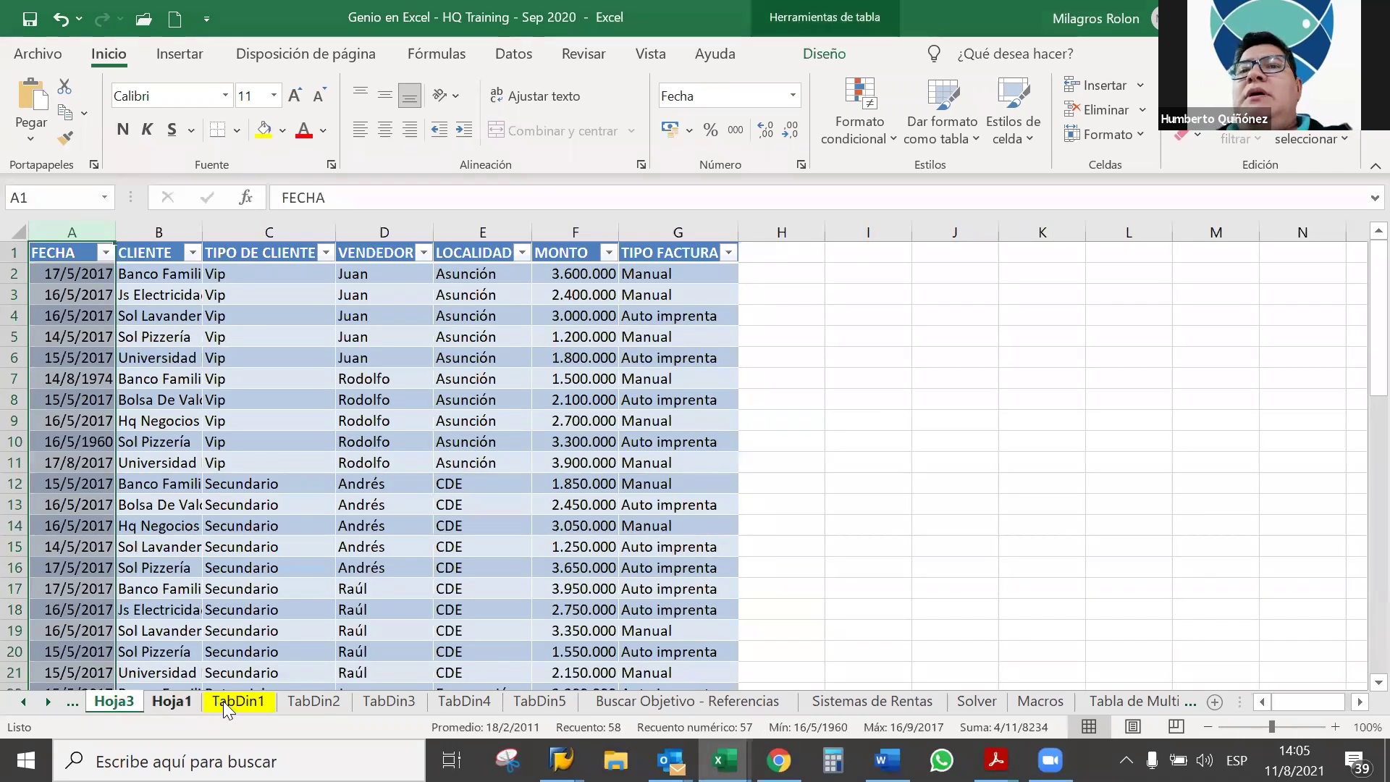
{"action": "left_click", "coordinate": [223, 701]}
{"action": "left_click", "coordinate": [184, 699]}
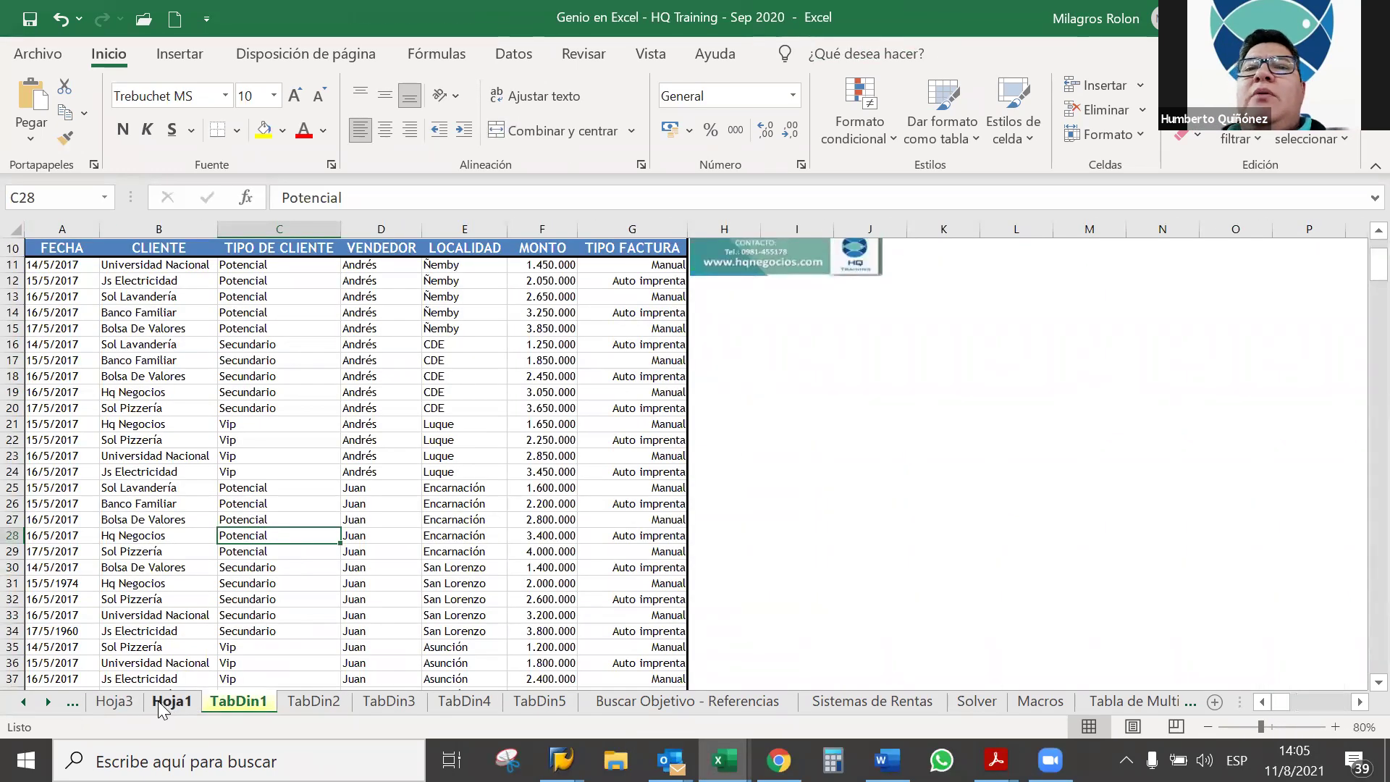
{"action": "left_click", "coordinate": [136, 701]}
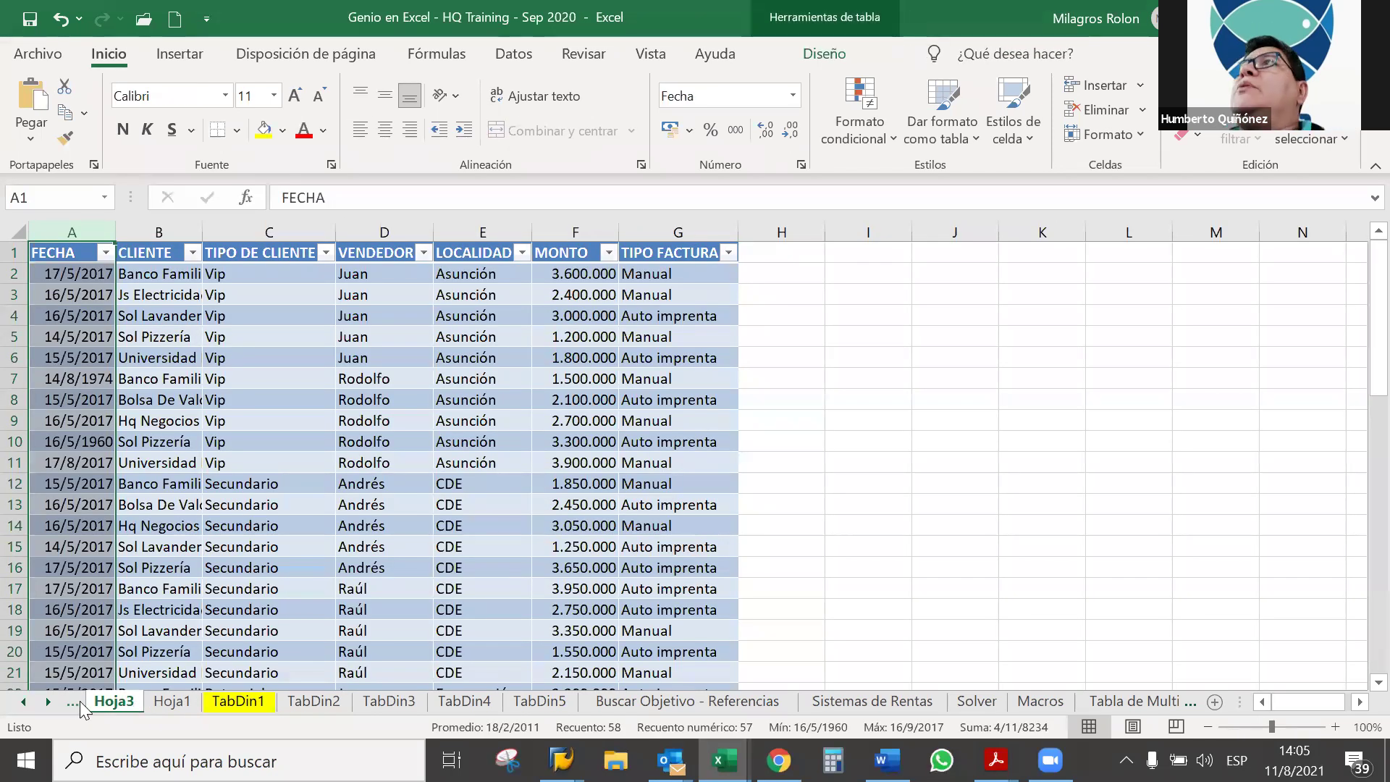
{"action": "left_click", "coordinate": [168, 704]}
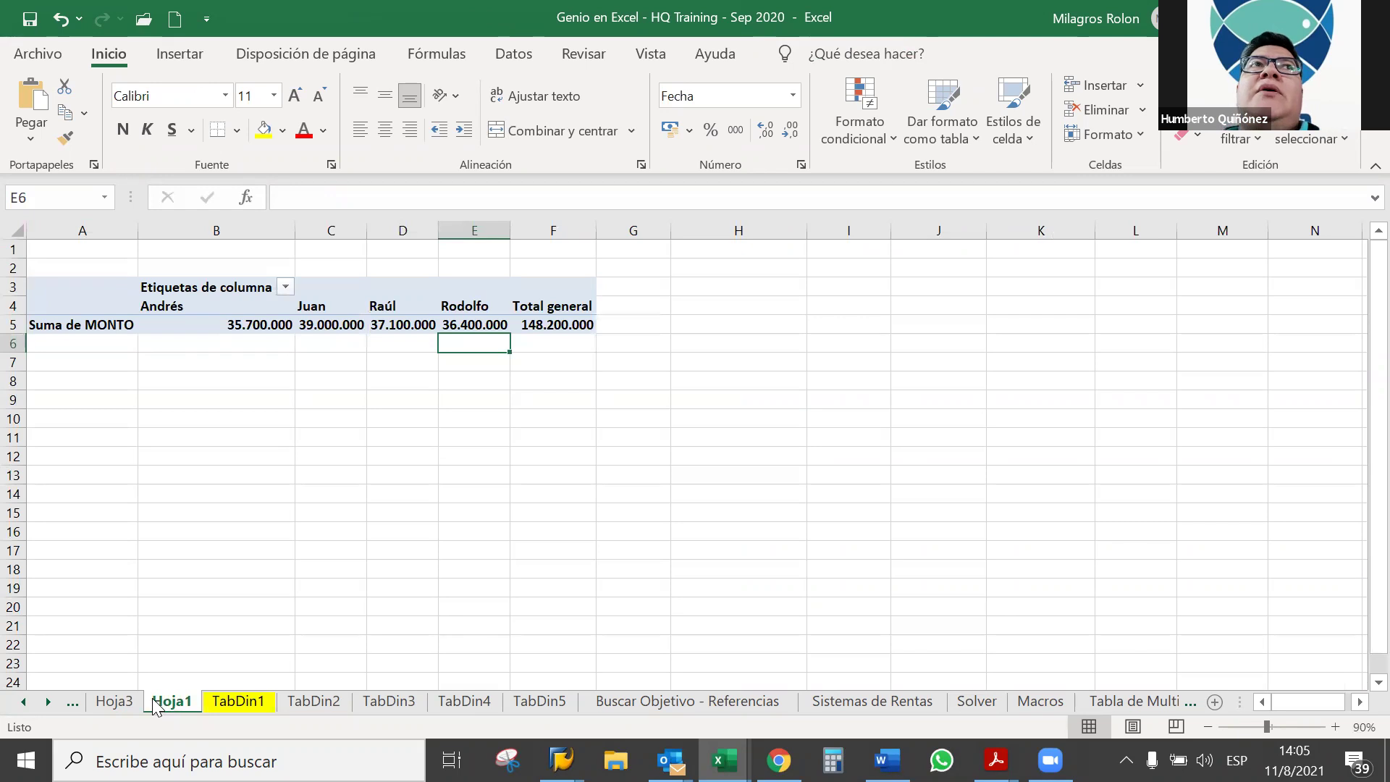
Step: Select cell B5 inside the Hoja1 pivot table to show the PivotTable Fields pane
{"action": "left_click", "coordinate": [230, 322]}
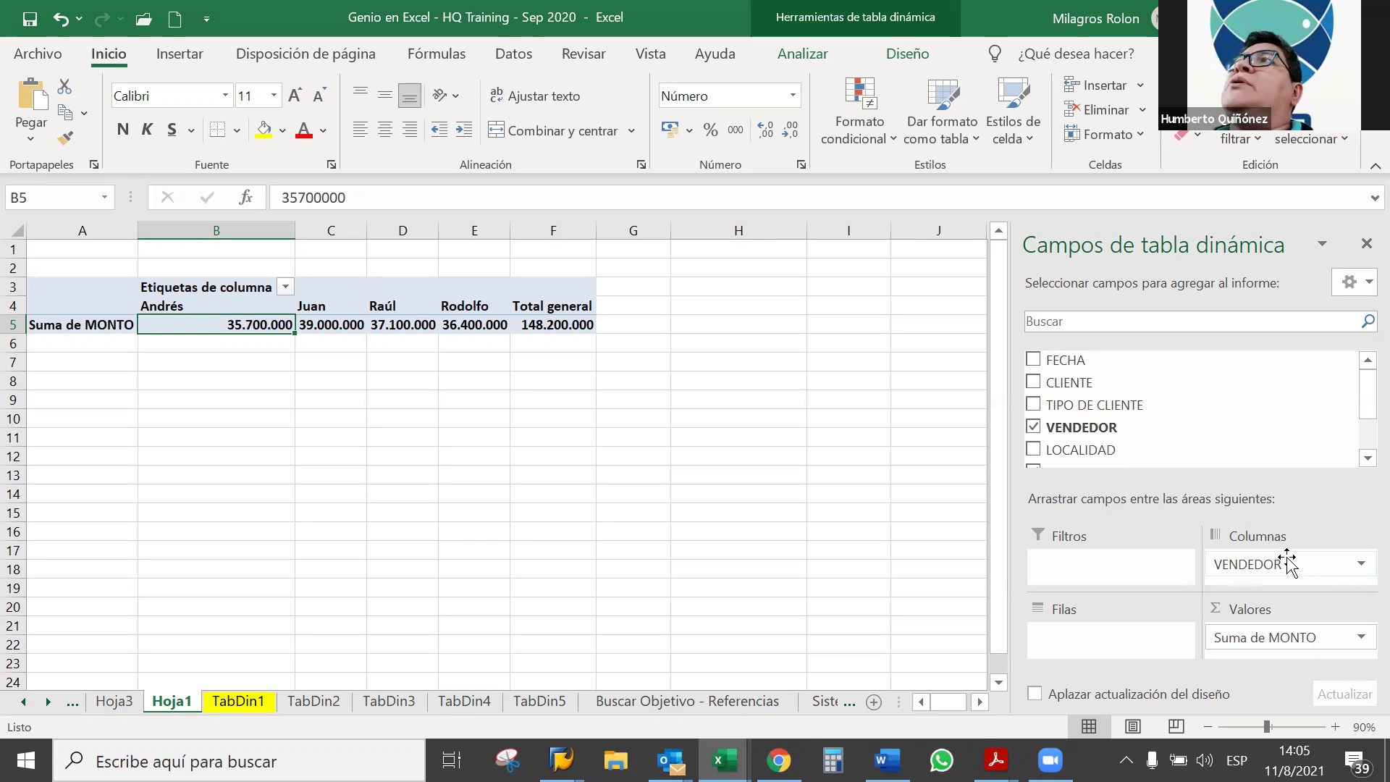
{"action": "left_click_drag", "start_coordinate": [1356, 389], "coordinate": [1360, 476]}
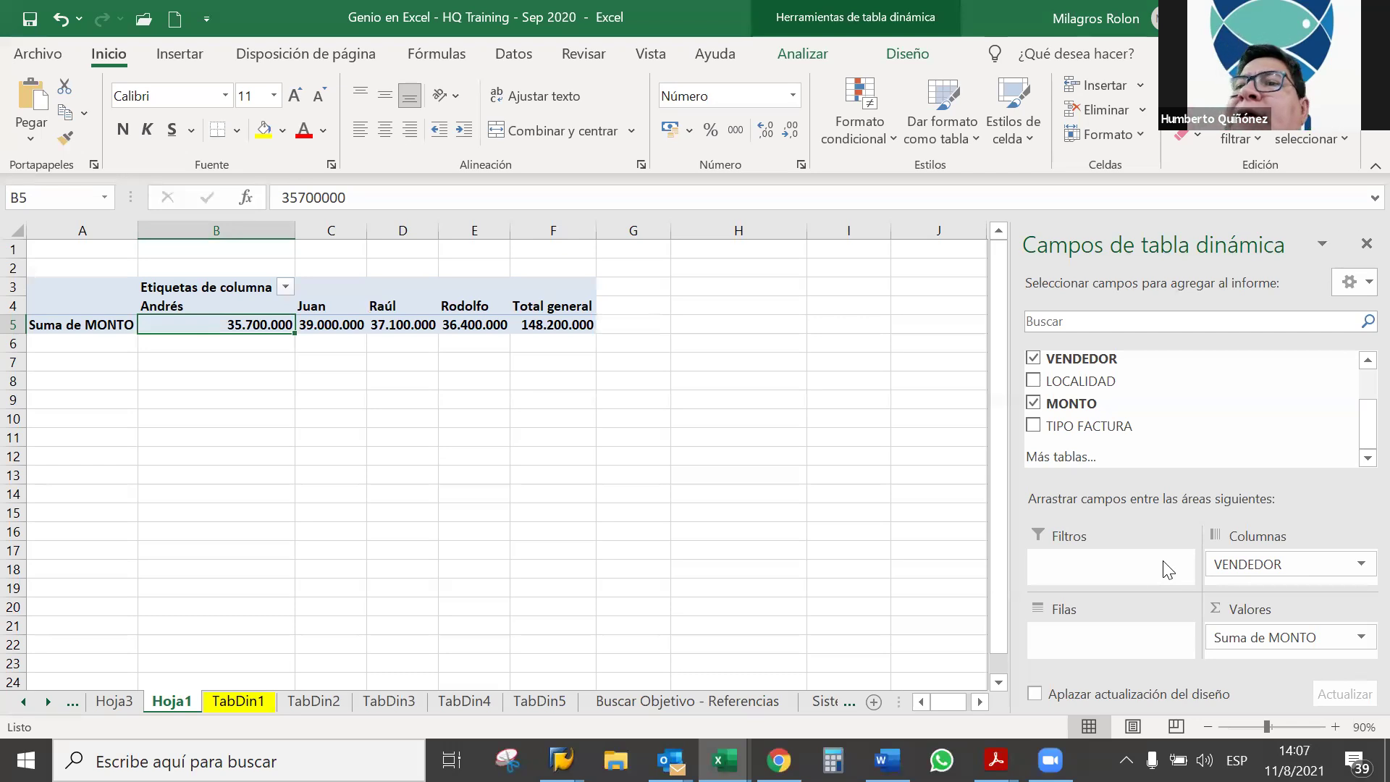
Step: Check LOCALIDAD so MONTO splits into six location rows across the four sellers
{"action": "left_click", "coordinate": [1033, 380]}
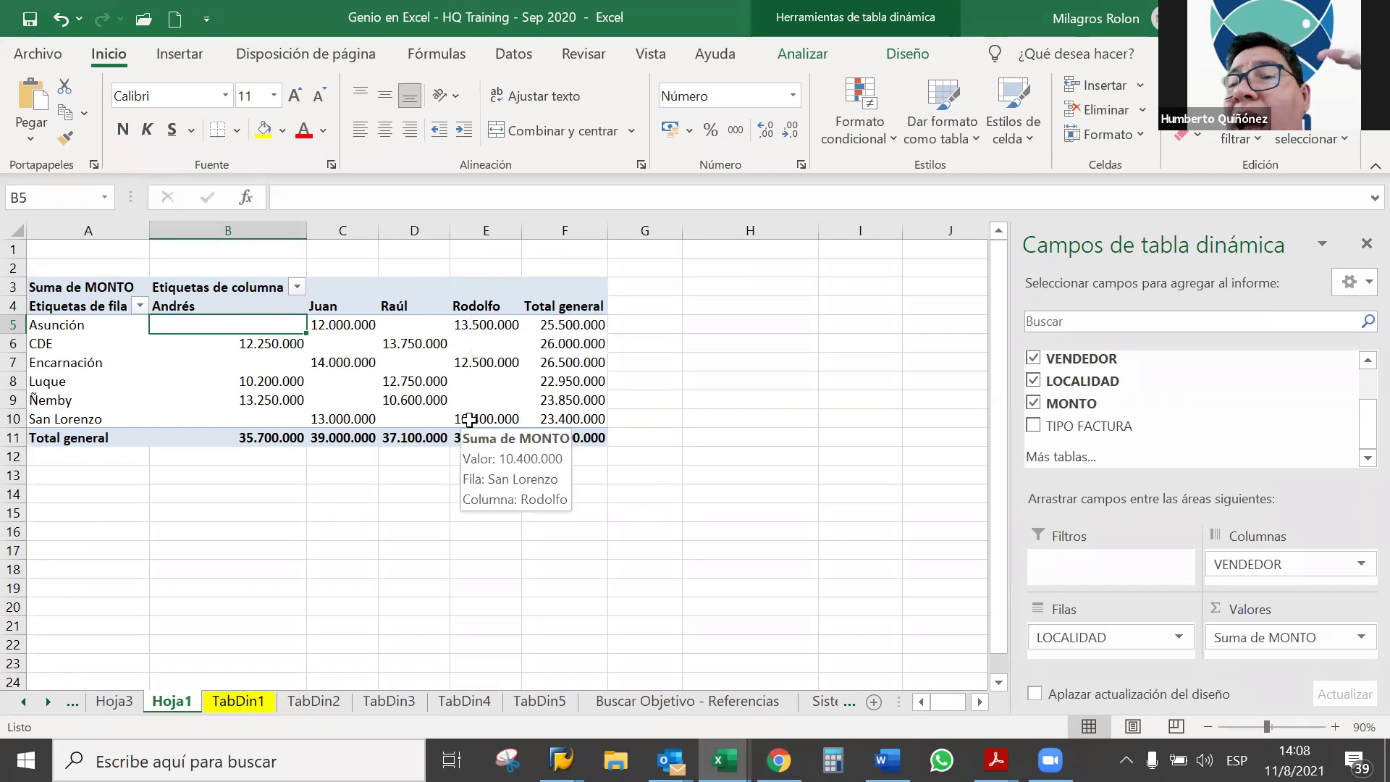
{"action": "mouse_move", "coordinate": [565, 437]}
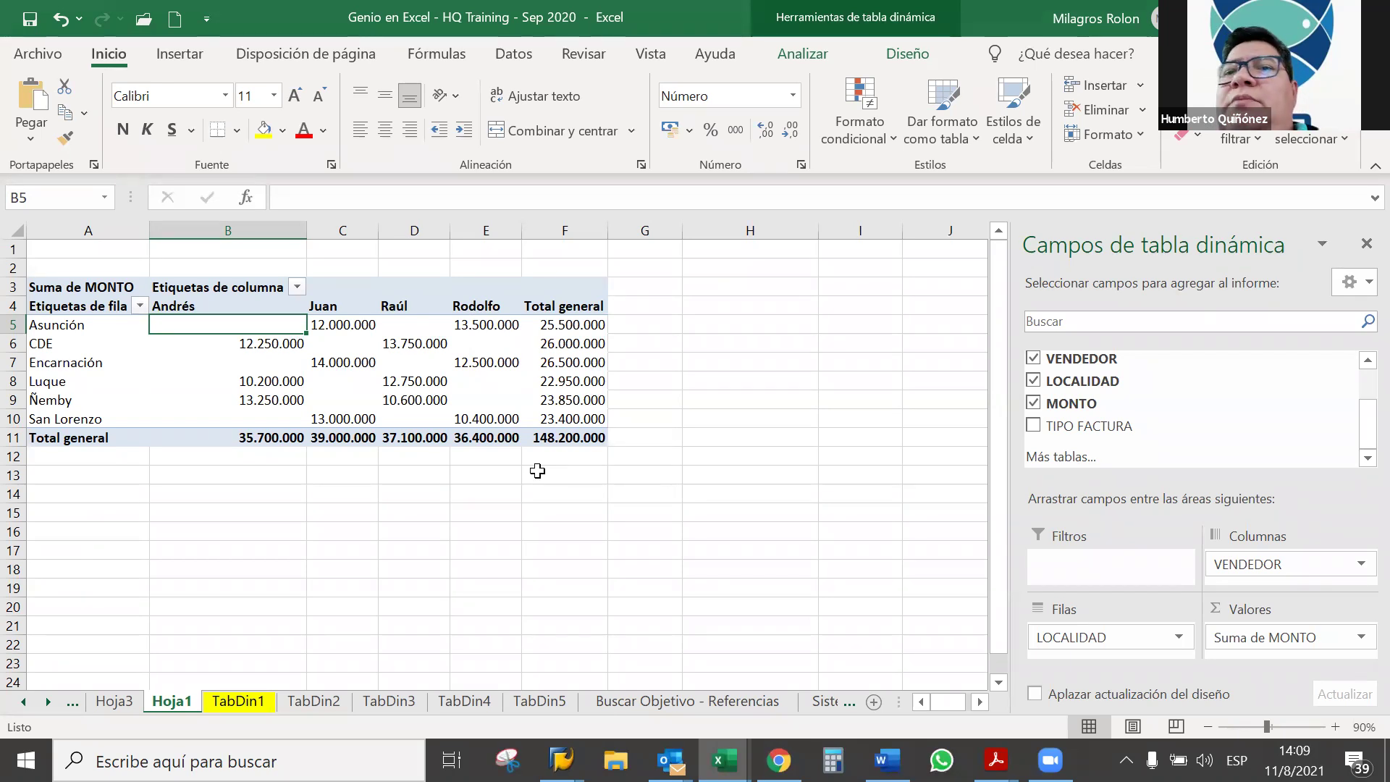
{"action": "left_click", "coordinate": [573, 434]}
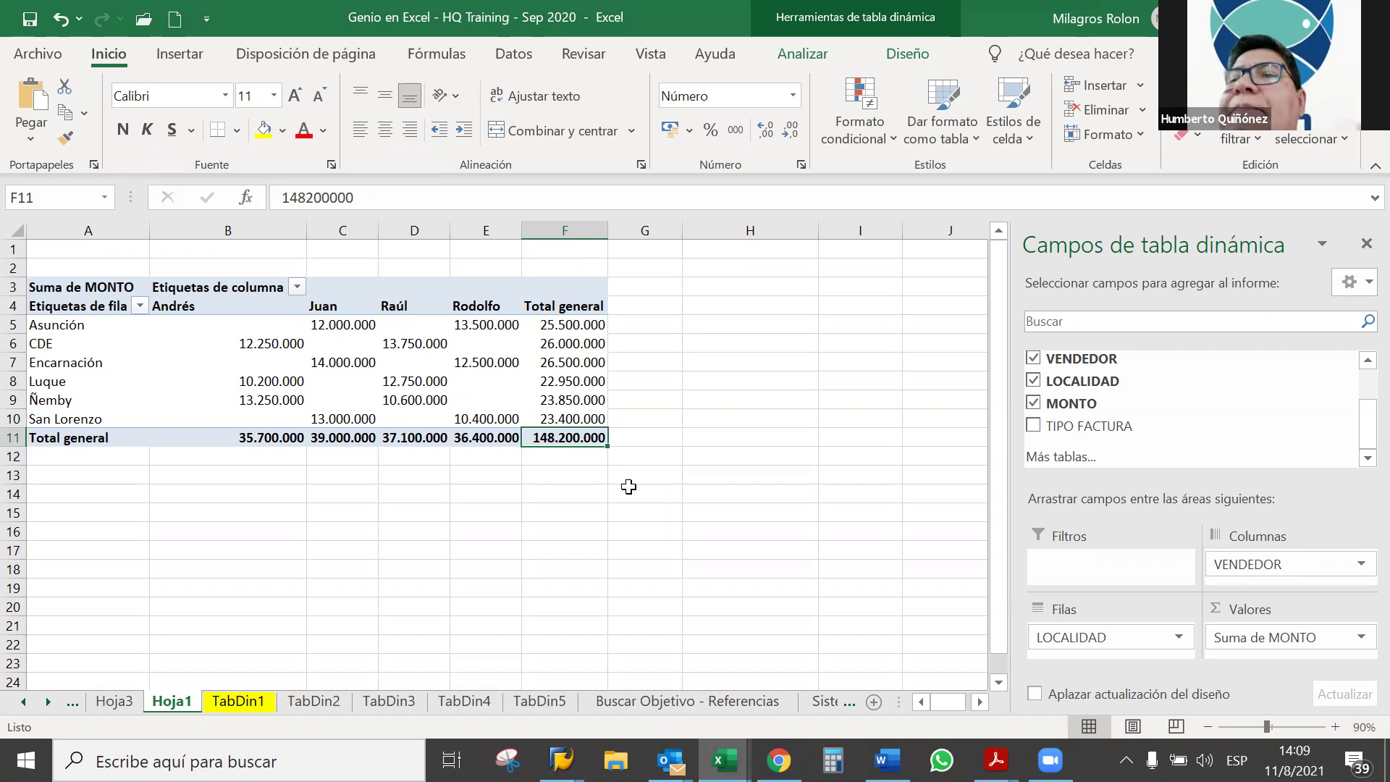
{"action": "left_click", "coordinate": [629, 486]}
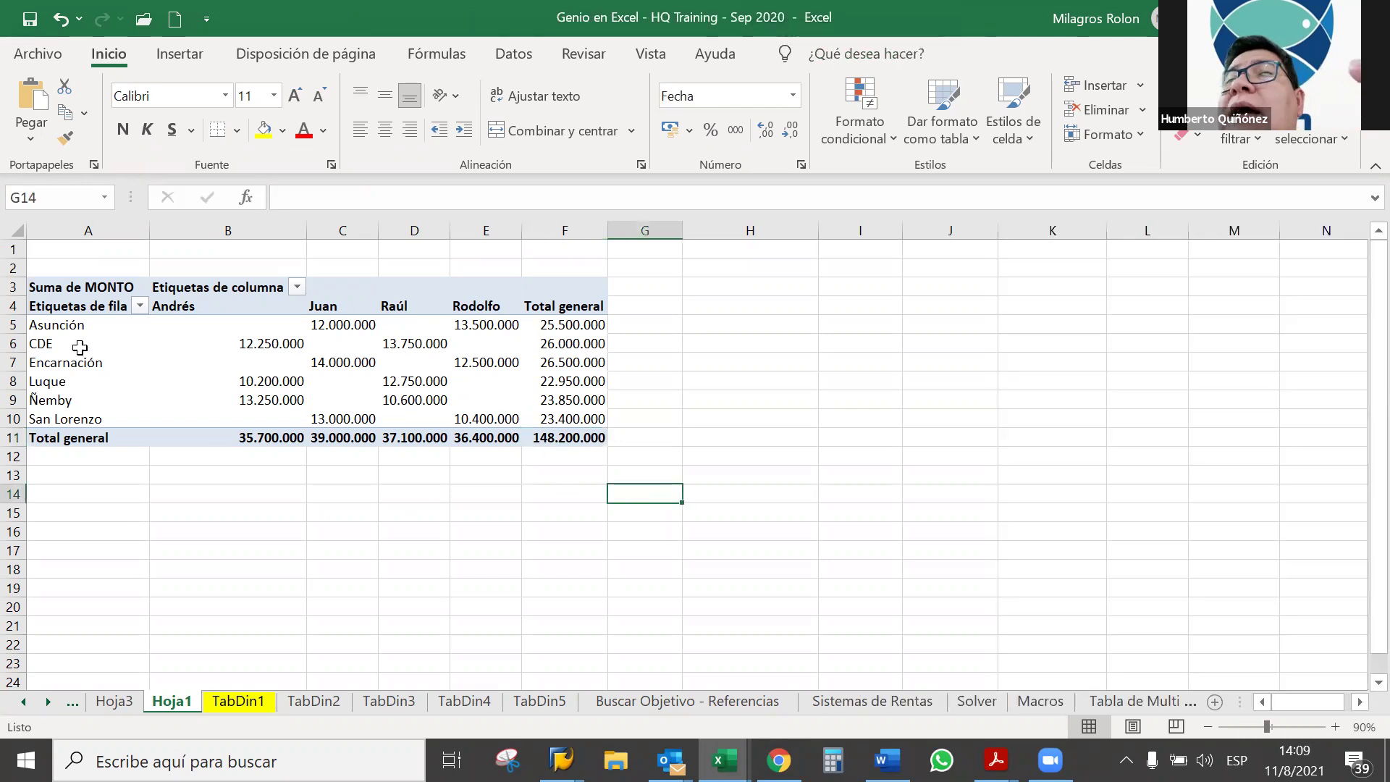
{"action": "left_click", "coordinate": [73, 324]}
{"action": "key", "text": "shift+Down"}
{"action": "key", "text": "shift+Down"}
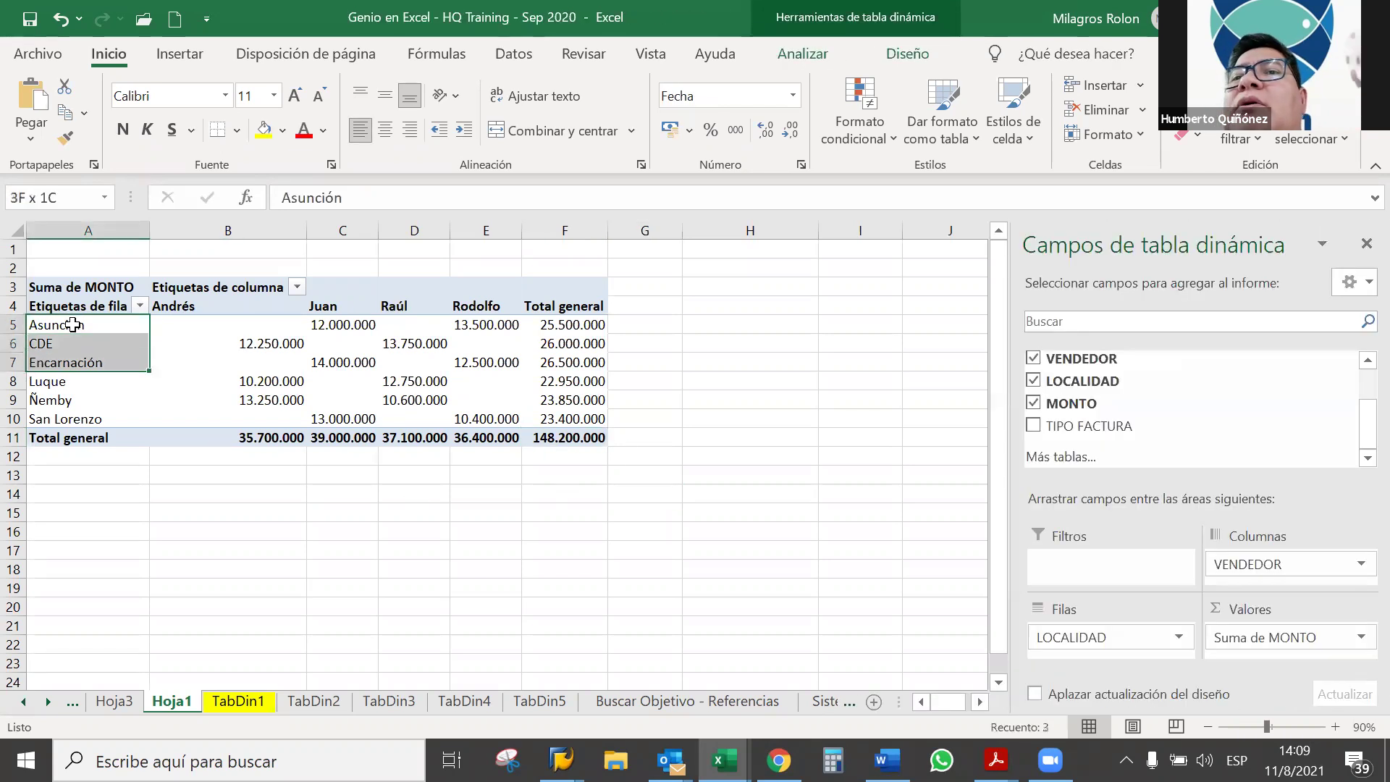
{"action": "key", "text": "shift+Down"}
{"action": "key", "text": "shift+Down"}
{"action": "key", "text": "shift+Down"}
{"action": "key", "text": "Right"}
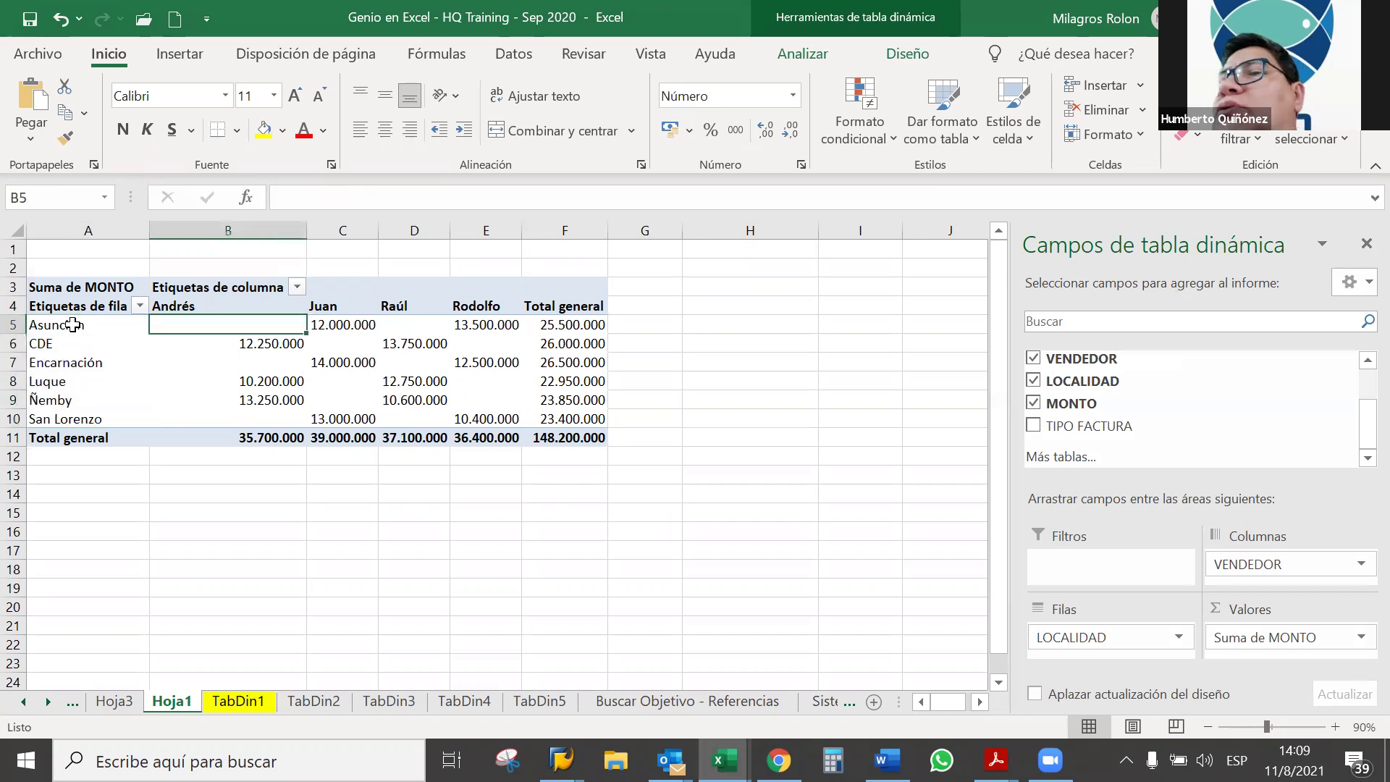
{"action": "key", "text": "Down"}
{"action": "key", "text": "Down"}
{"action": "key", "text": "Down"}
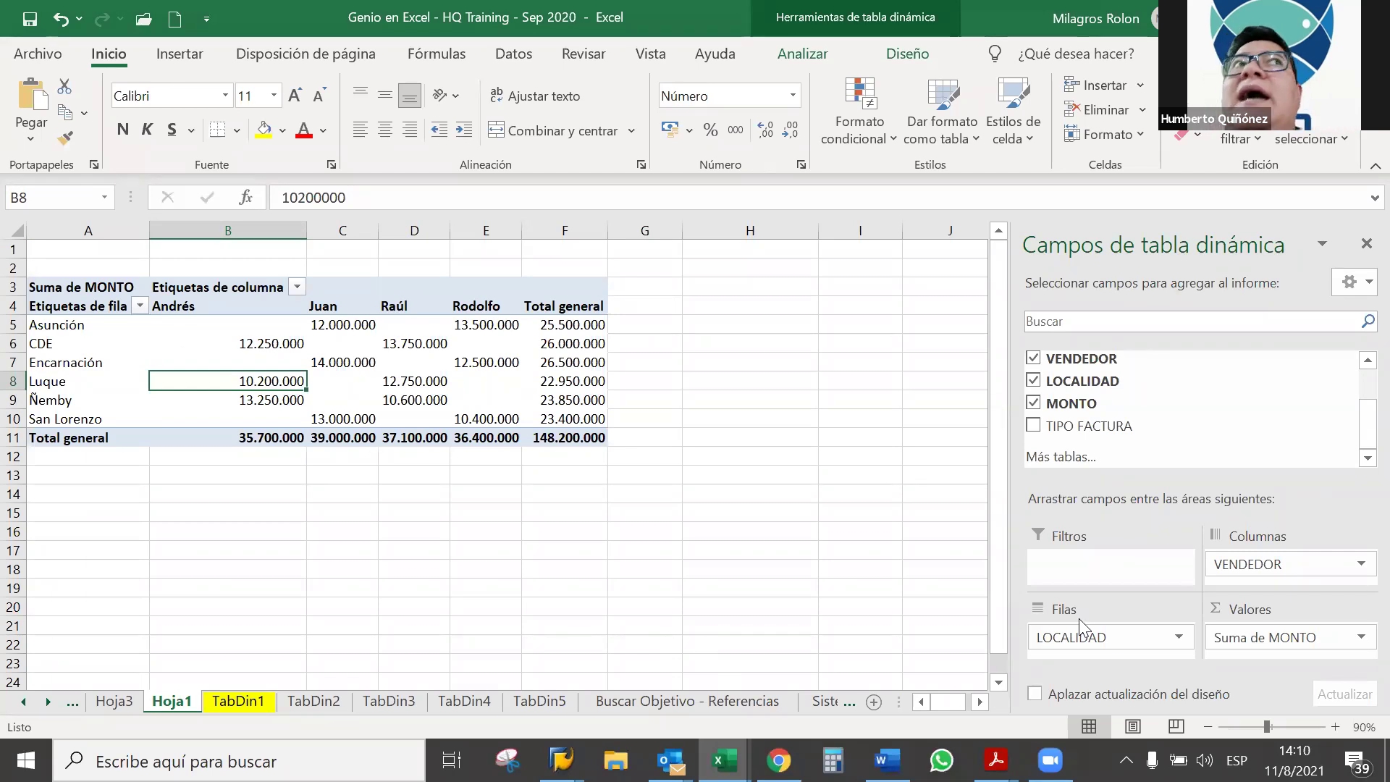
Step: Move VENDEDOR into rows so sellers run down and locations across, totalling 148.200.000
{"action": "mouse_move", "coordinate": [1213, 553]}
{"action": "left_mouse_down"}
{"action": "mouse_move", "coordinate": [1163, 641]}
{"action": "mouse_move", "coordinate": [1126, 640]}
{"action": "mouse_move", "coordinate": [1277, 589]}
{"action": "mouse_move", "coordinate": [1272, 569]}
{"action": "left_mouse_up"}
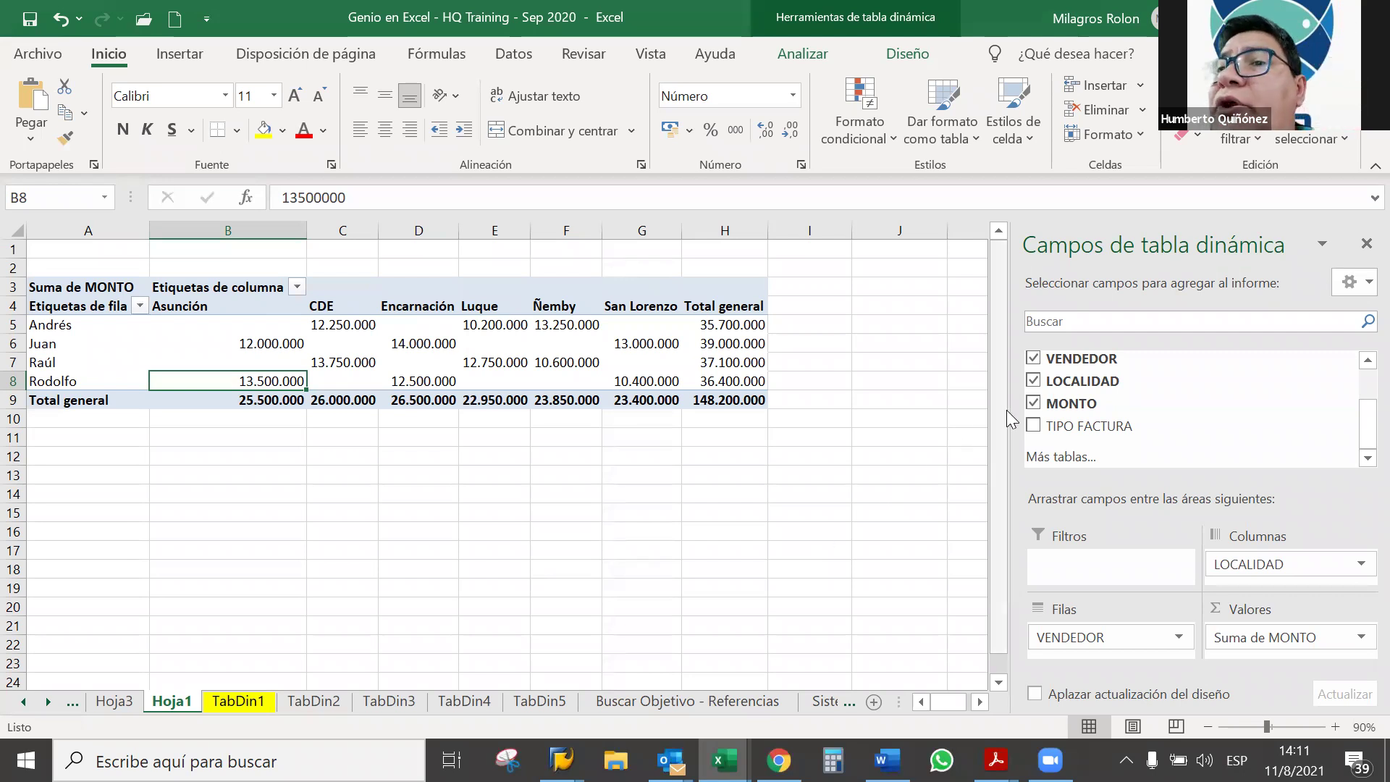
Step: Remove LOCALIDAD and VENDEDOR from the pivot, leaving only the MONTO grand total
{"action": "left_click", "coordinate": [1041, 381]}
{"action": "left_click", "coordinate": [1033, 362]}
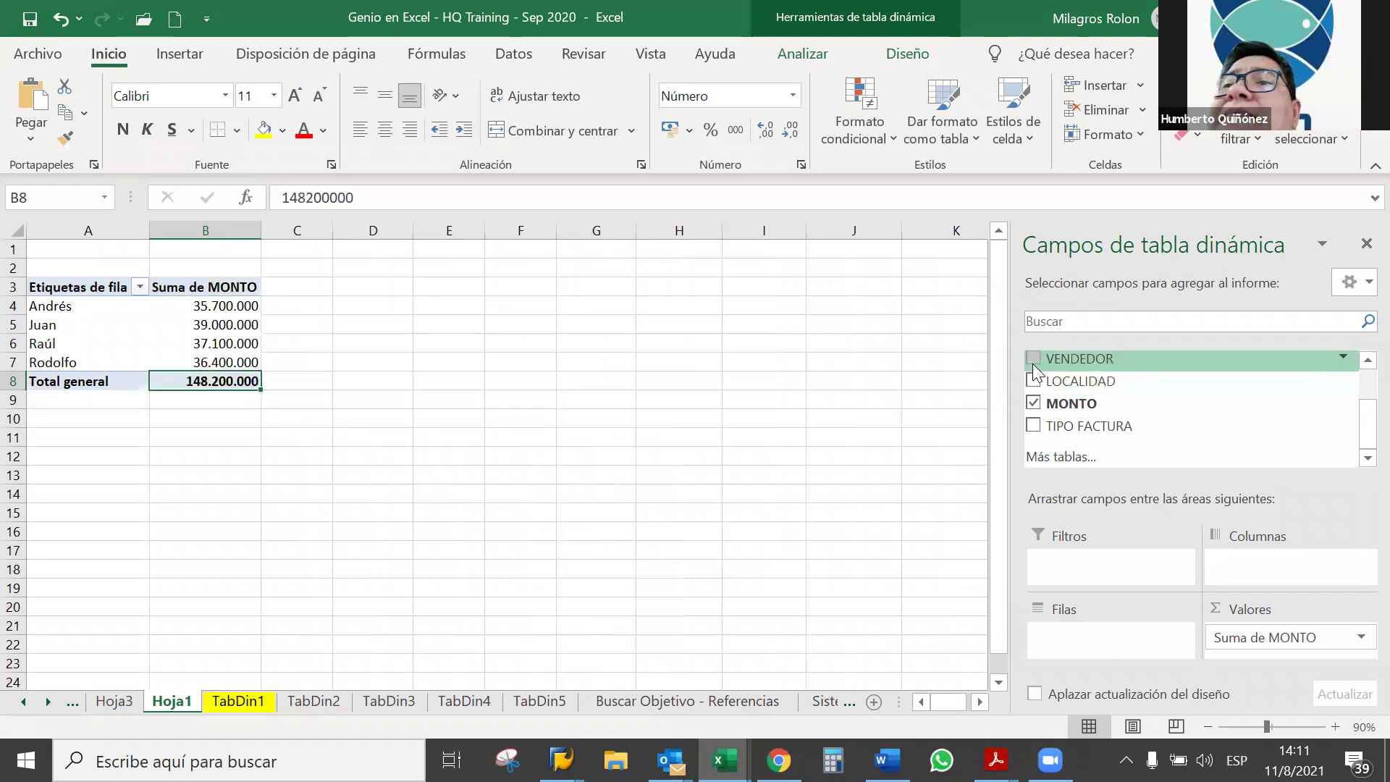
{"action": "key", "text": "Down"}
{"action": "key", "text": "Down"}
{"action": "key", "text": "Up"}
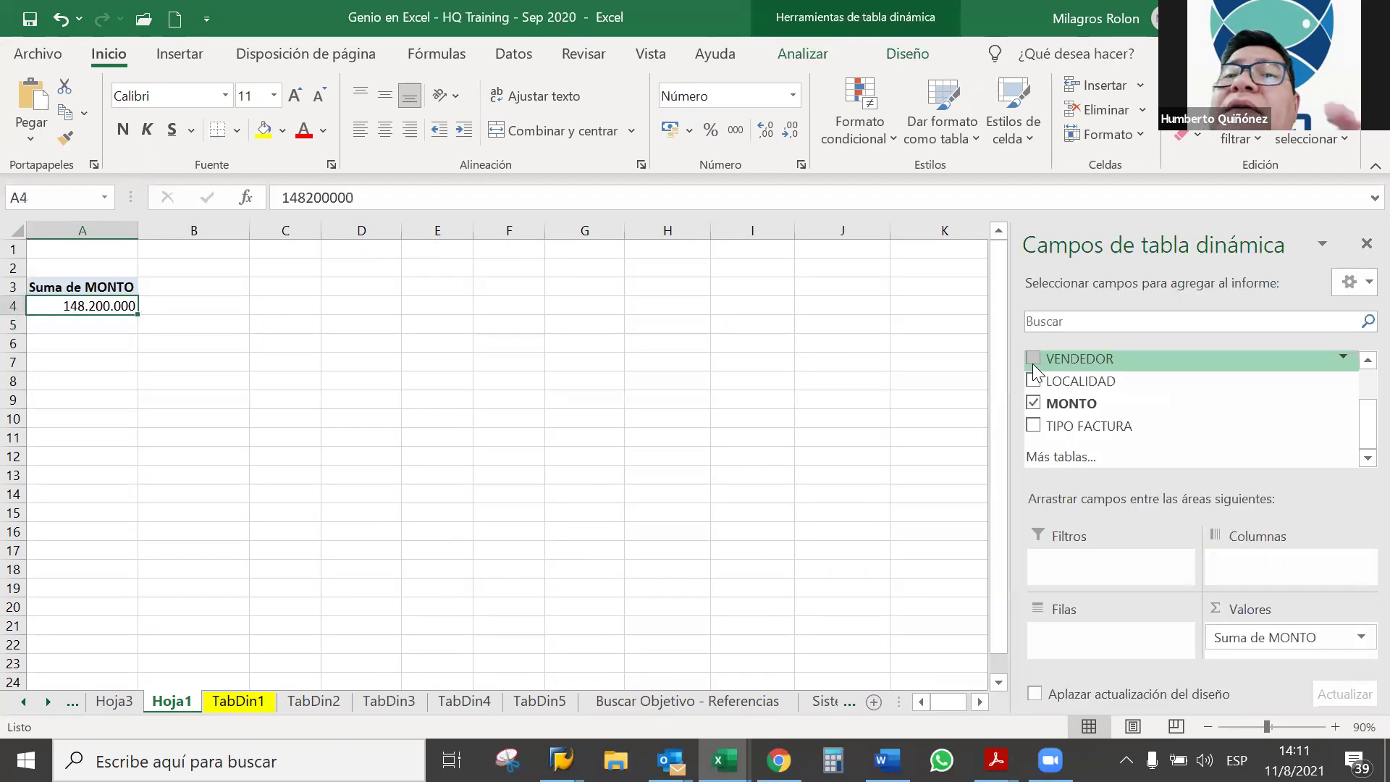
Step: Add TIPO FACTURA and then FECHA years to the pivot rows
{"action": "left_click", "coordinate": [1033, 426]}
{"action": "left_click", "coordinate": [1358, 362]}
{"action": "left_click", "coordinate": [1358, 364]}
{"action": "left_click", "coordinate": [1033, 360]}
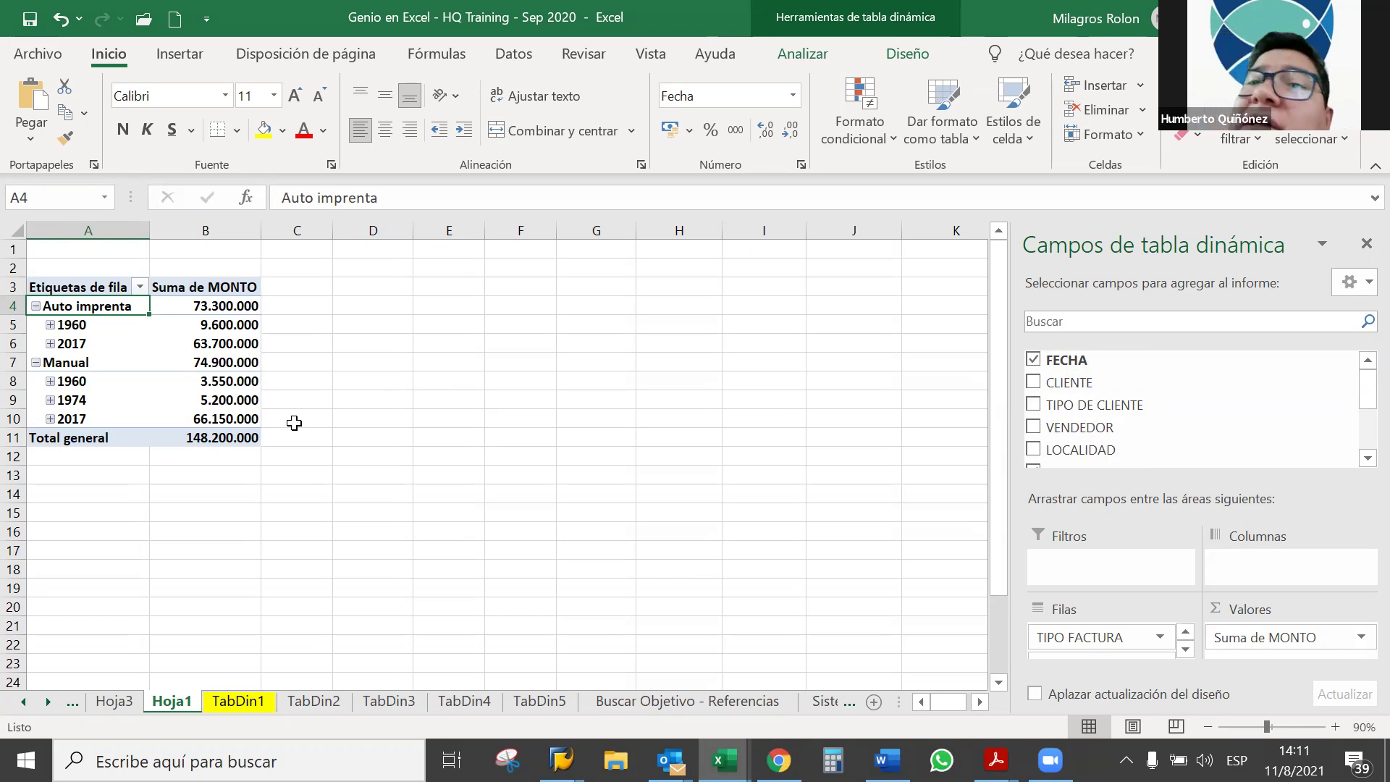
Step: Expand the 1960 and 2017 years and inspect the invoice-type row options
{"action": "left_click", "coordinate": [50, 325]}
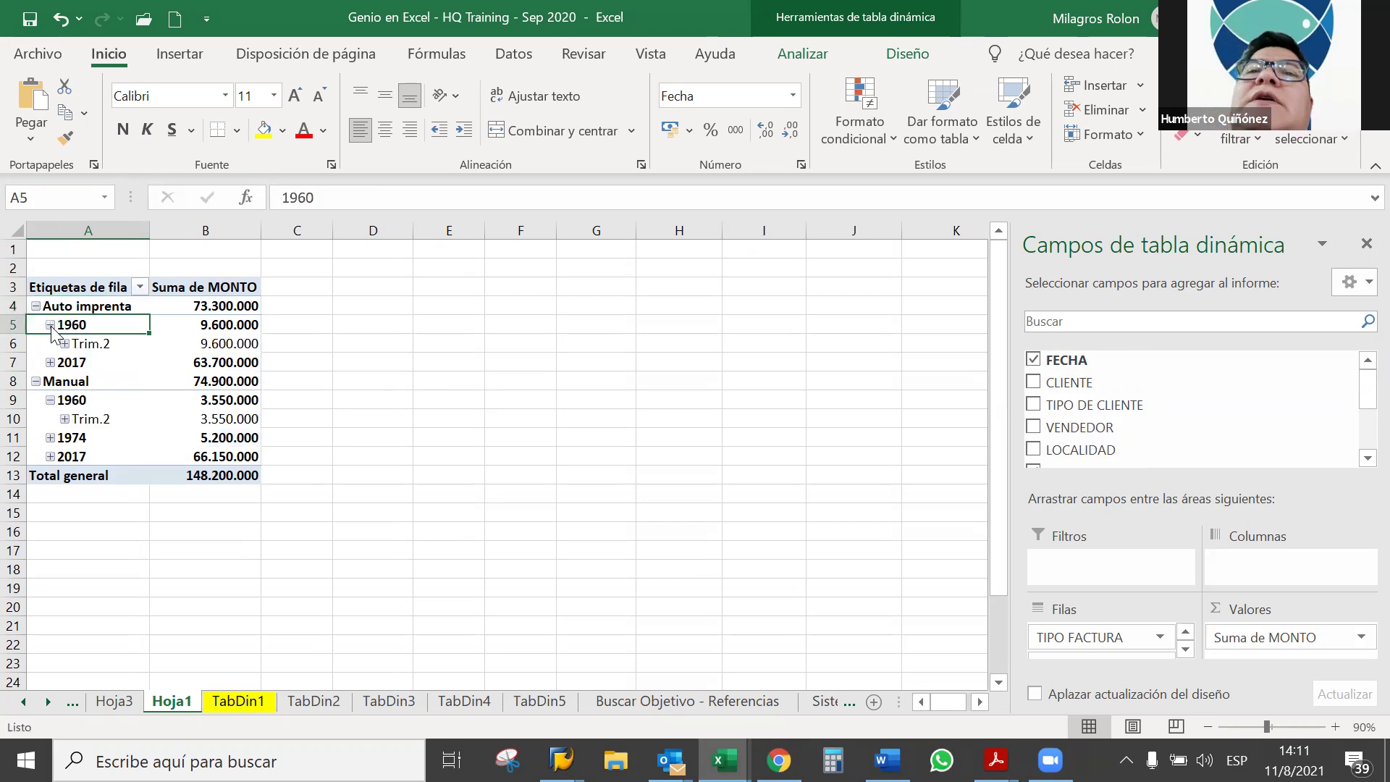
{"action": "left_click", "coordinate": [49, 362]}
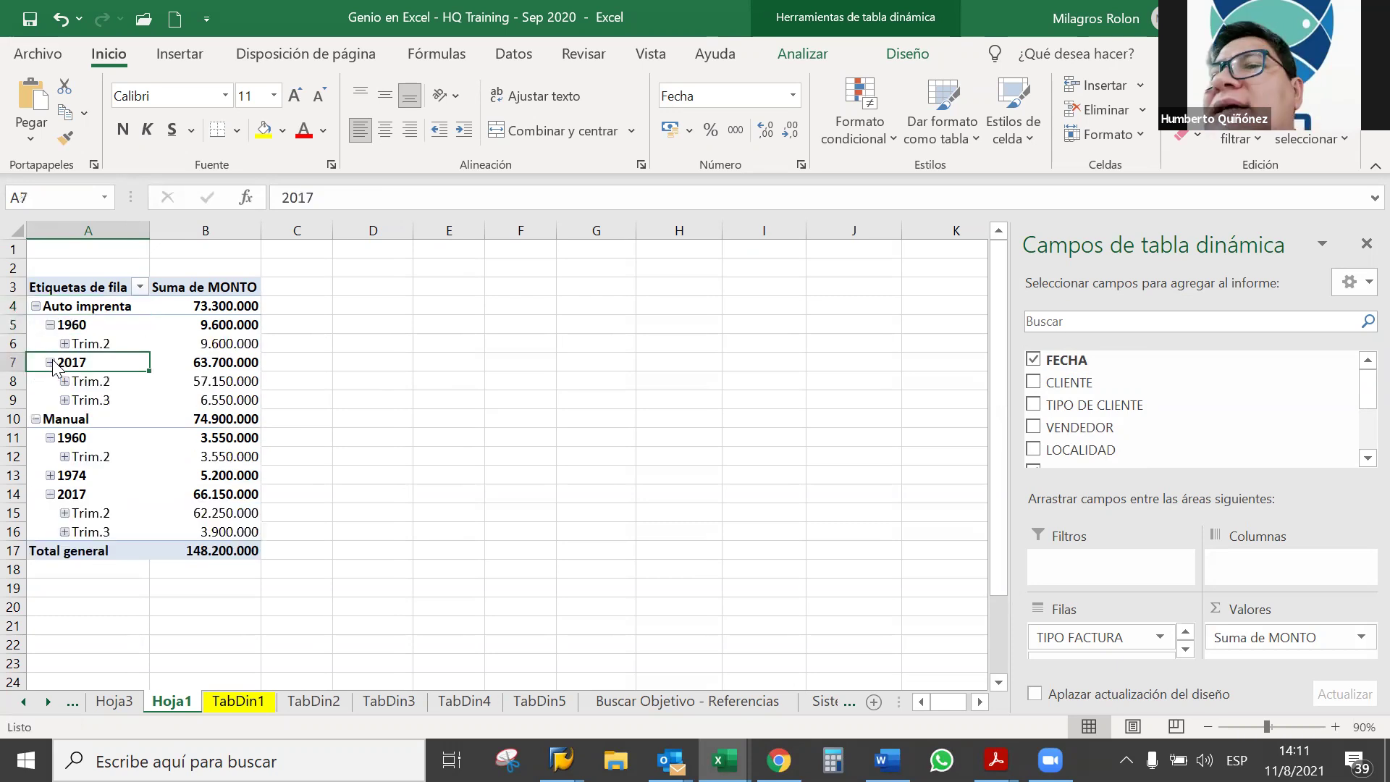
{"action": "left_click", "coordinate": [48, 305]}
{"action": "right_click", "coordinate": [50, 305]}
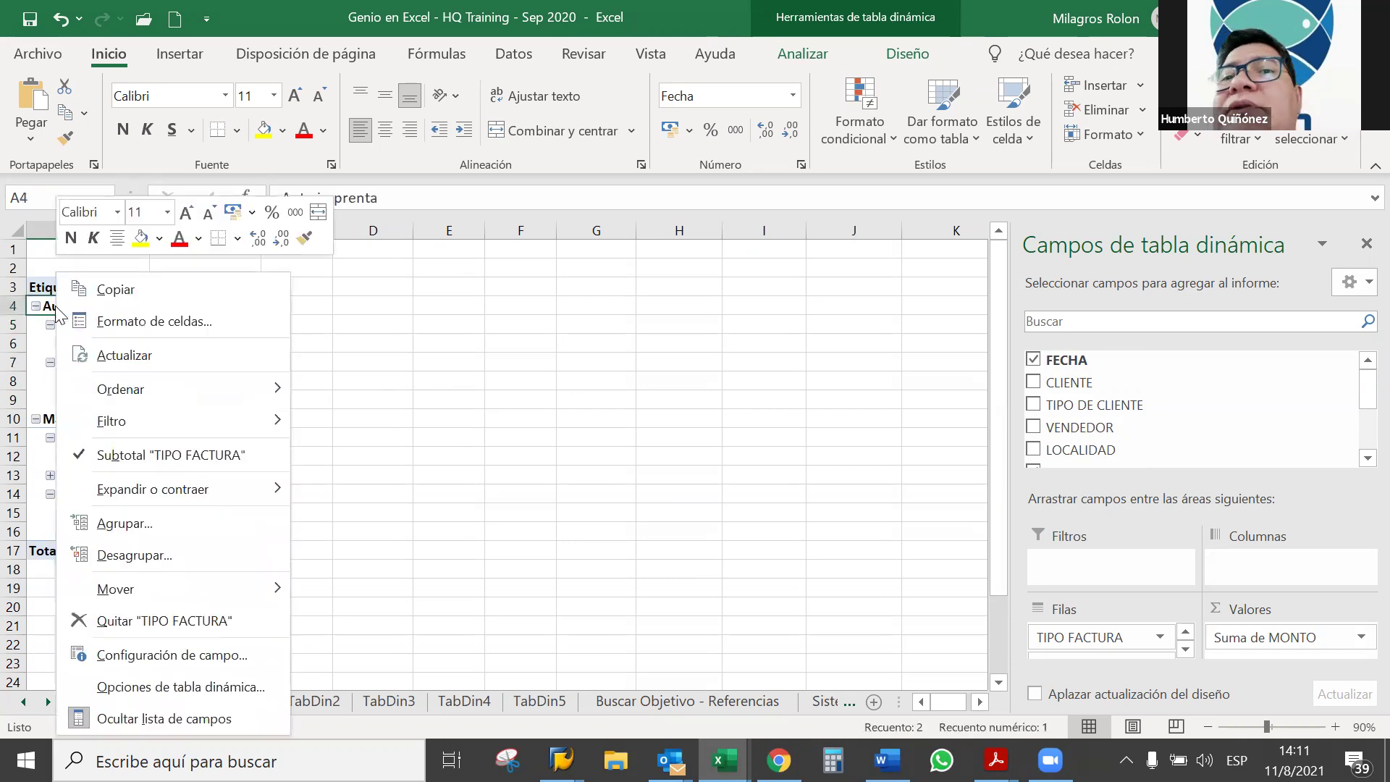
{"action": "left_click", "coordinate": [178, 550]}
{"action": "mouse_move", "coordinate": [205, 551]}
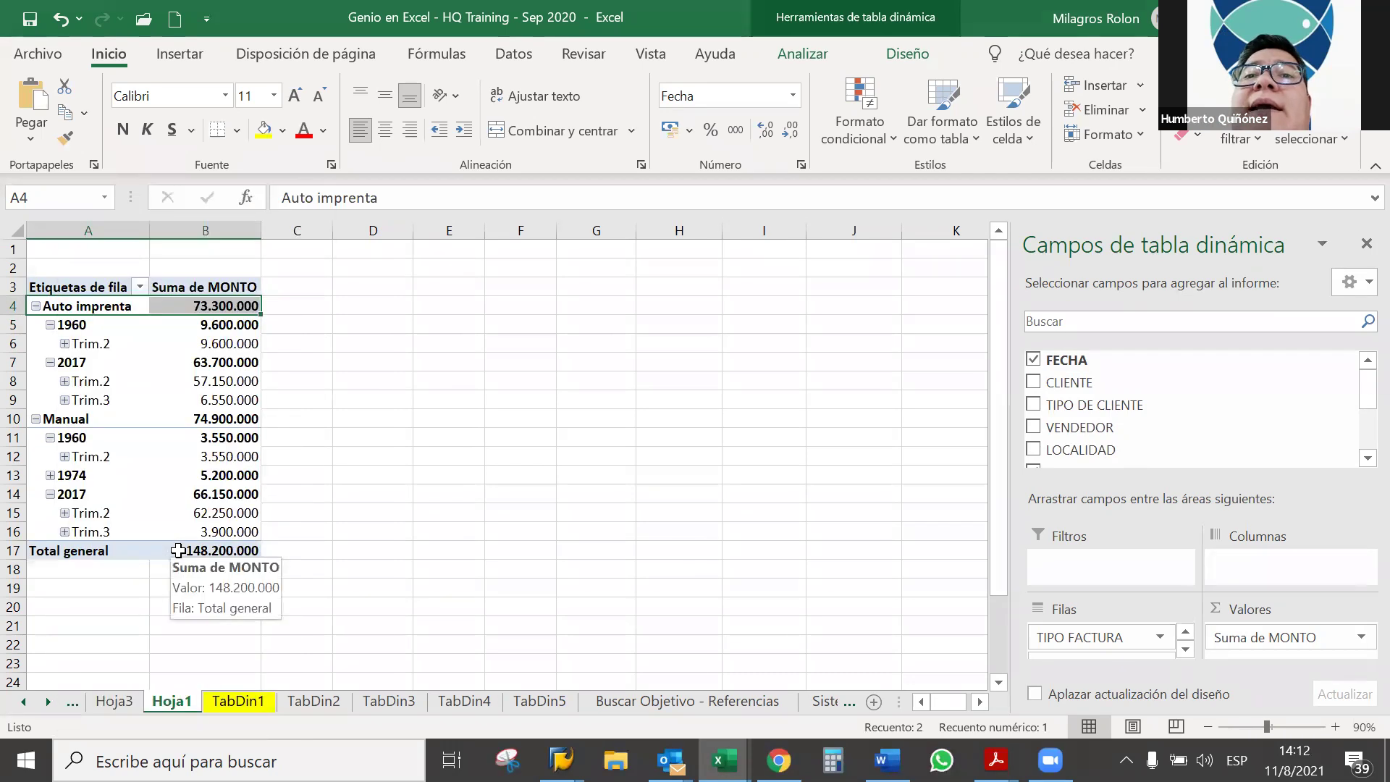
{"action": "right_click", "coordinate": [101, 306]}
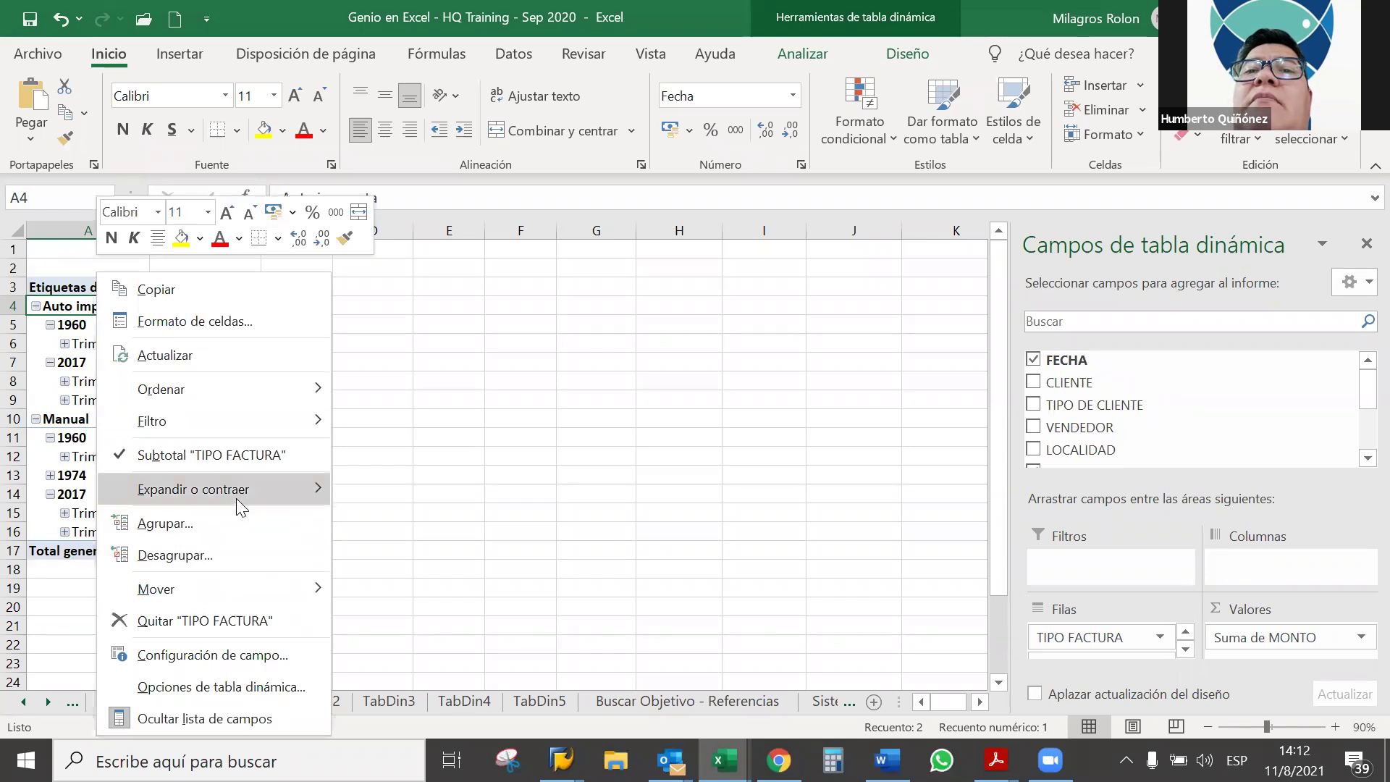
{"action": "mouse_move", "coordinate": [194, 489]}
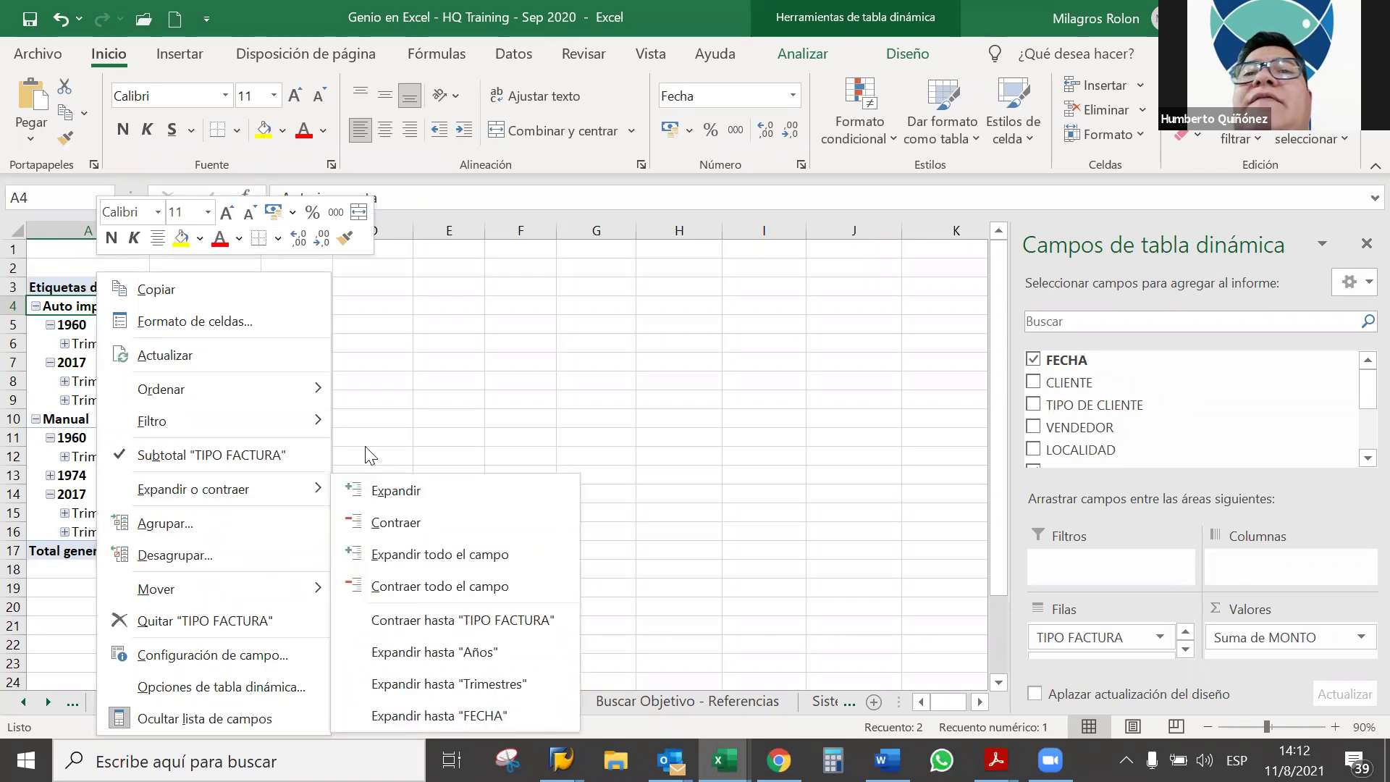
{"action": "left_click", "coordinate": [362, 446]}
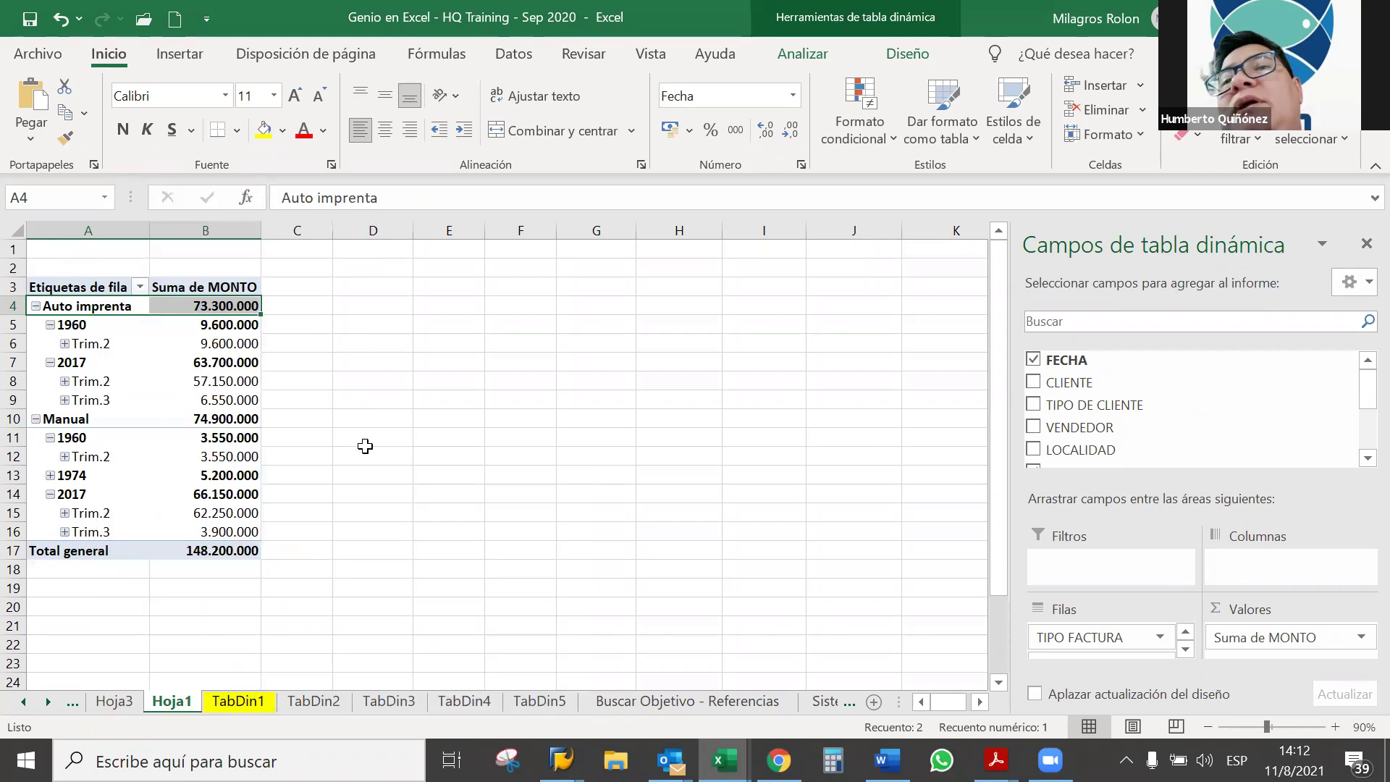
Step: Ungroup the FECHA year labels back into individual dates
{"action": "left_click", "coordinate": [85, 324]}
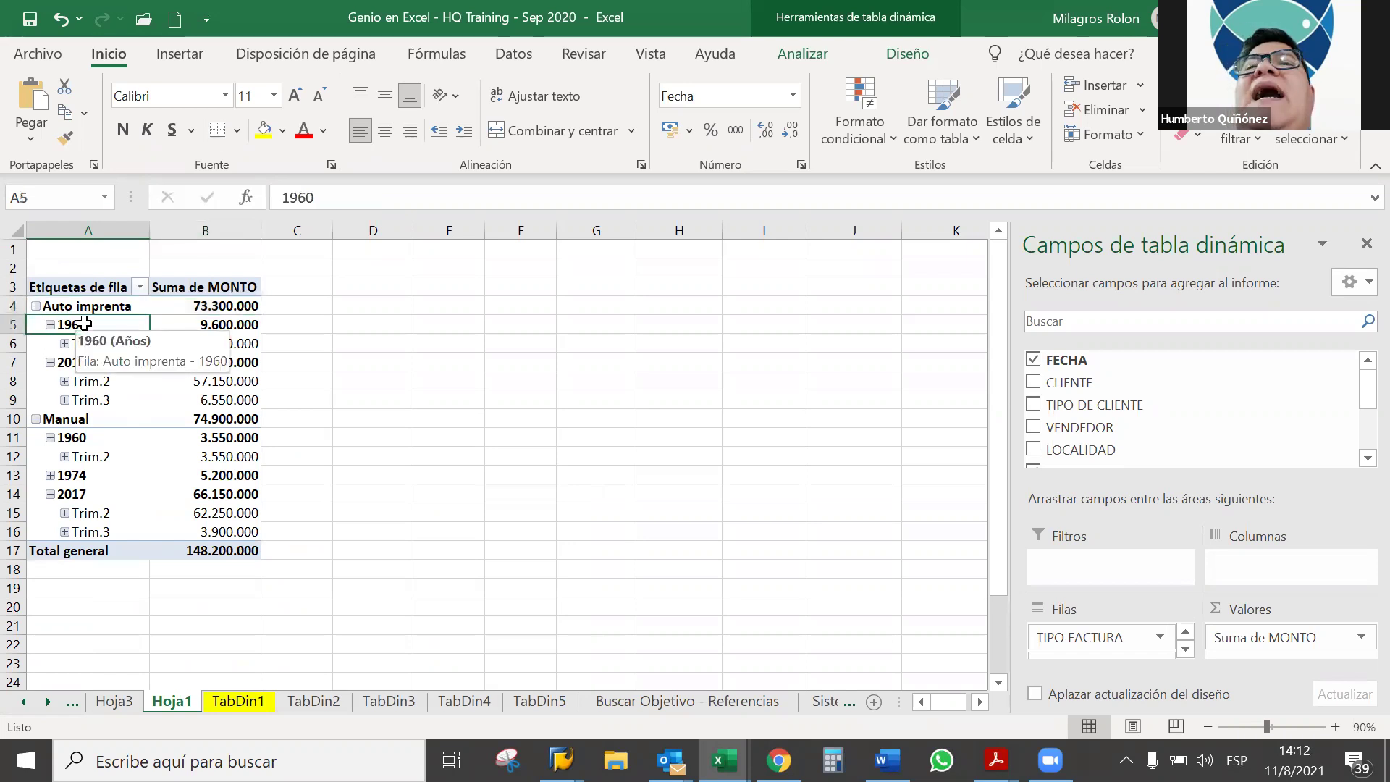
{"action": "right_click", "coordinate": [85, 323]}
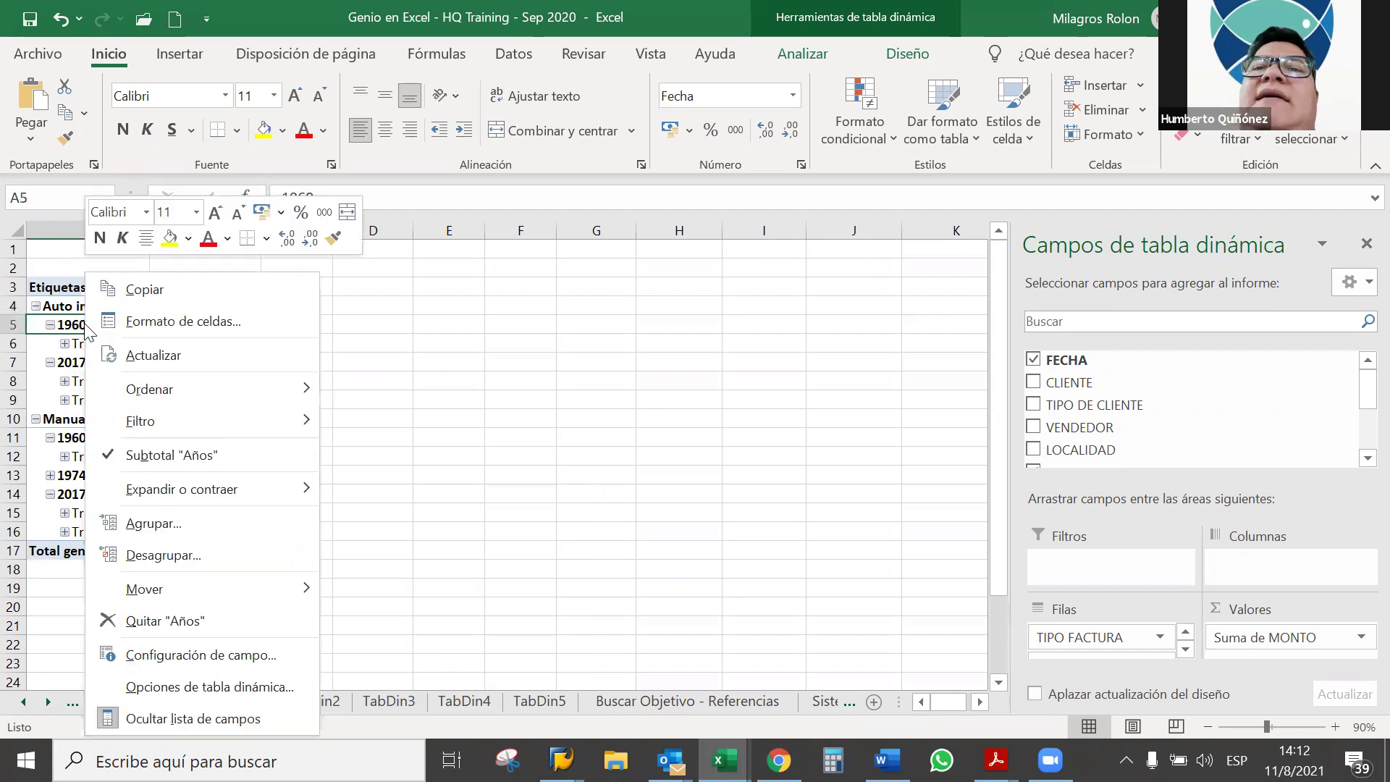
{"action": "left_click", "coordinate": [220, 558]}
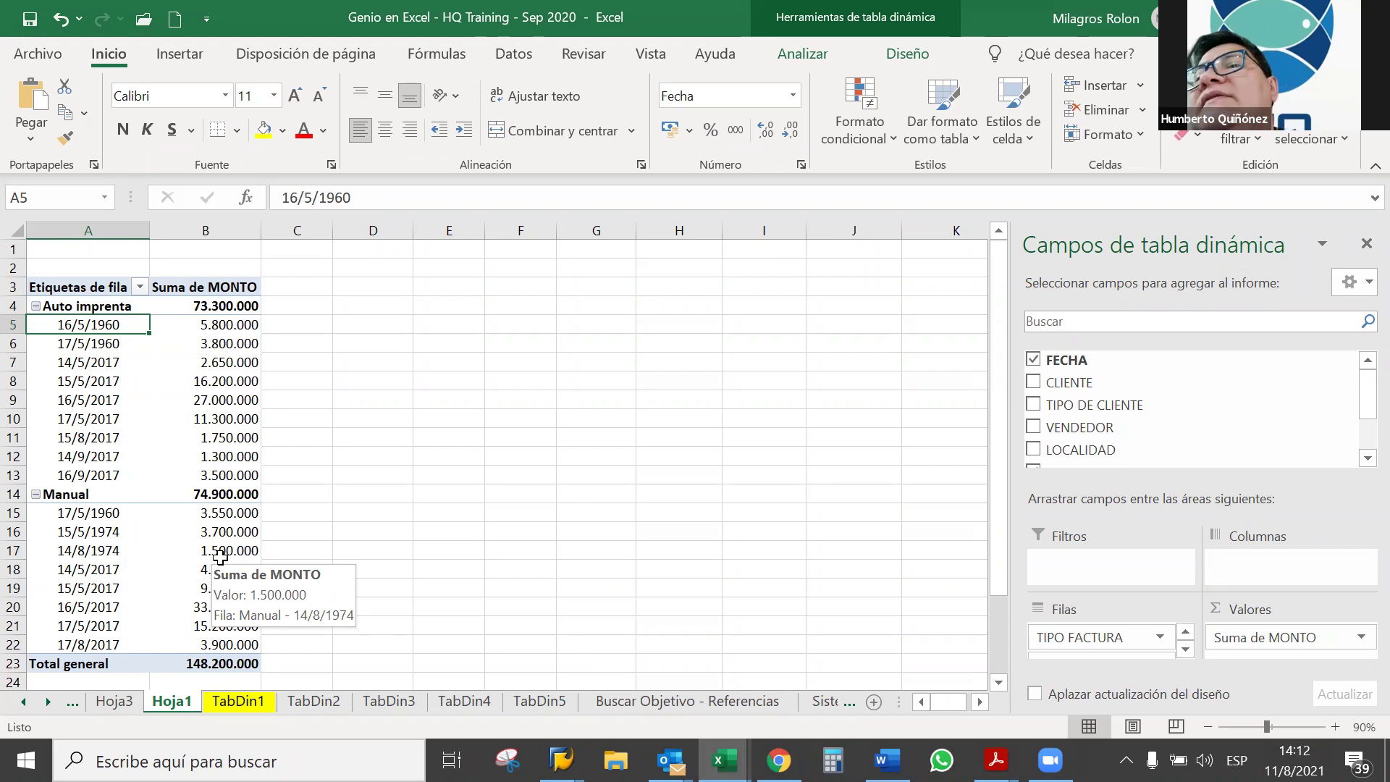
Step: Drag FECHA from Filas to Columnas so dates run across the pivot's top
{"action": "left_click", "coordinate": [1185, 649]}
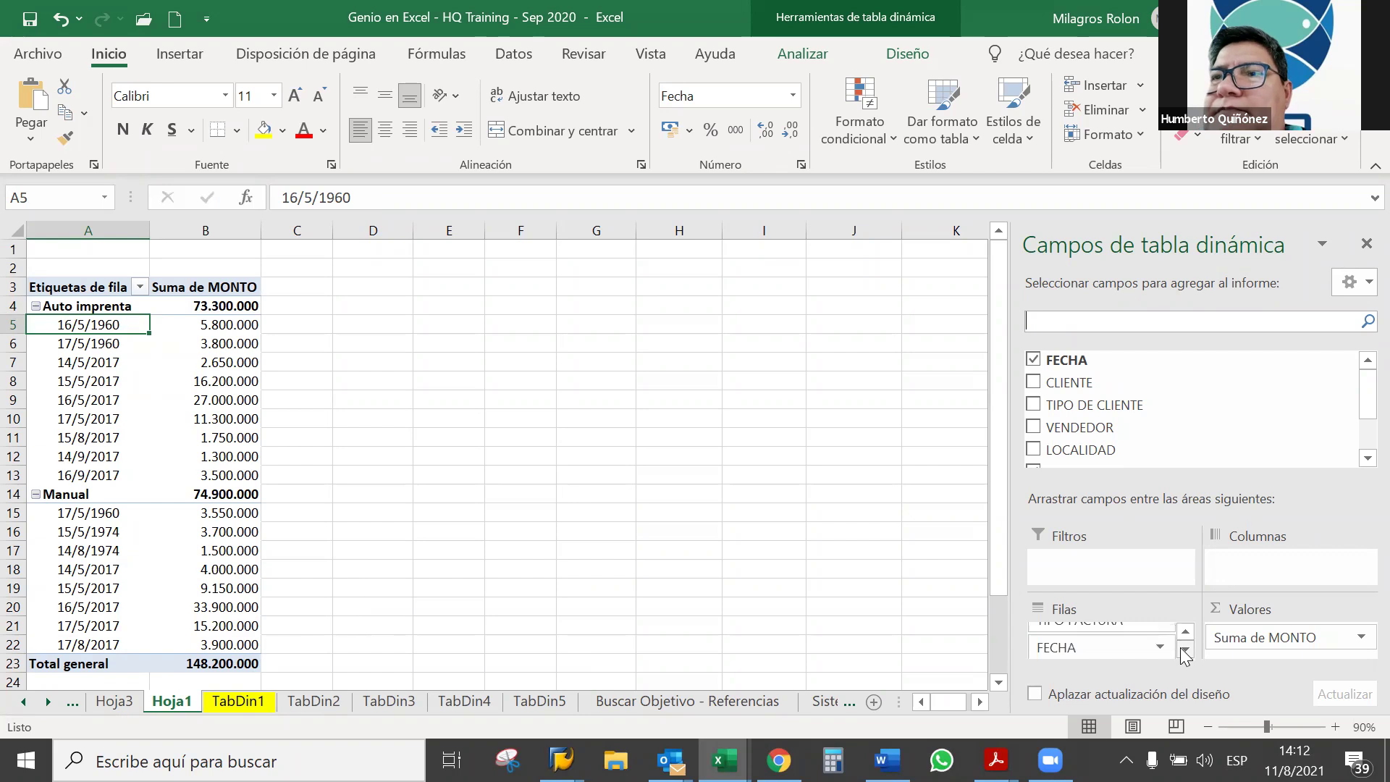
{"action": "mouse_move", "coordinate": [1144, 645]}
{"action": "left_mouse_down"}
{"action": "mouse_move", "coordinate": [1133, 661]}
{"action": "mouse_move", "coordinate": [1228, 571]}
{"action": "left_mouse_up"}
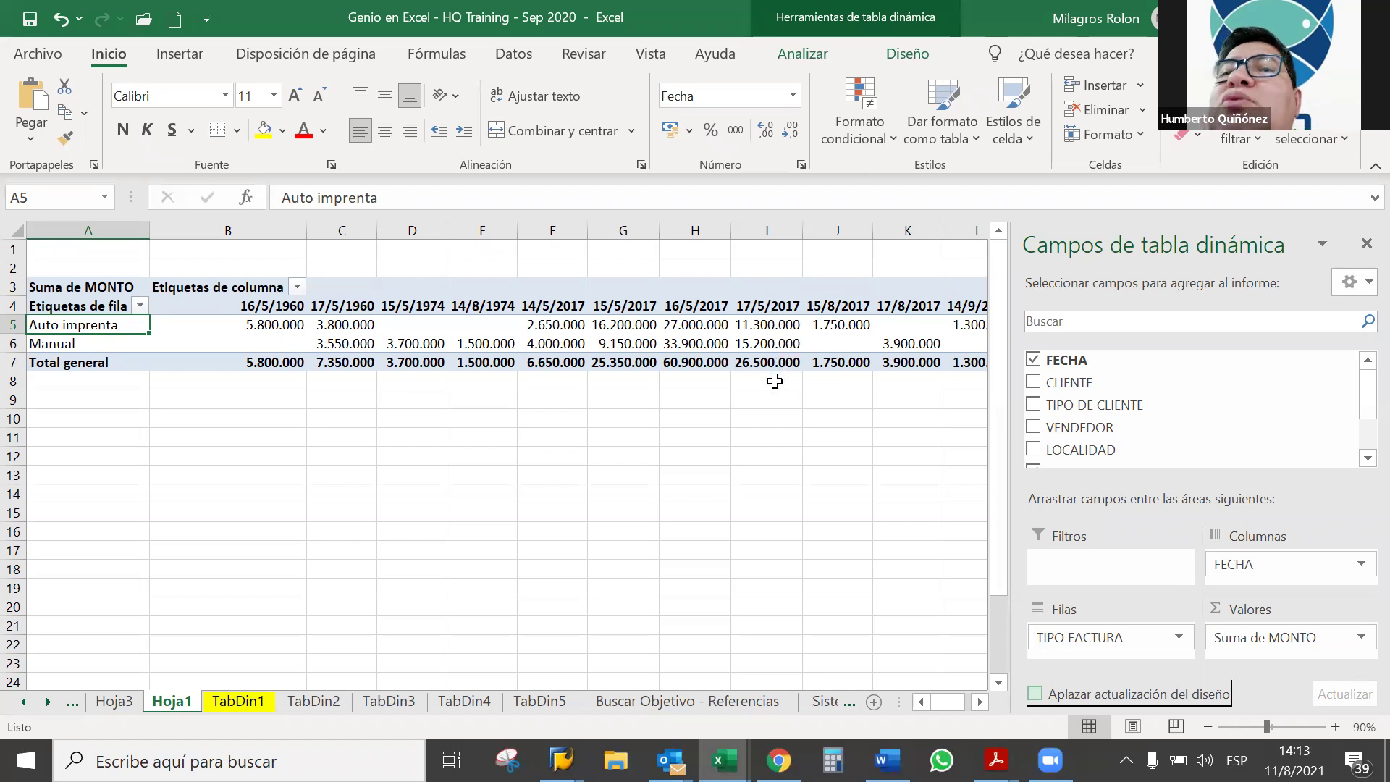
{"action": "left_click", "coordinate": [774, 381]}
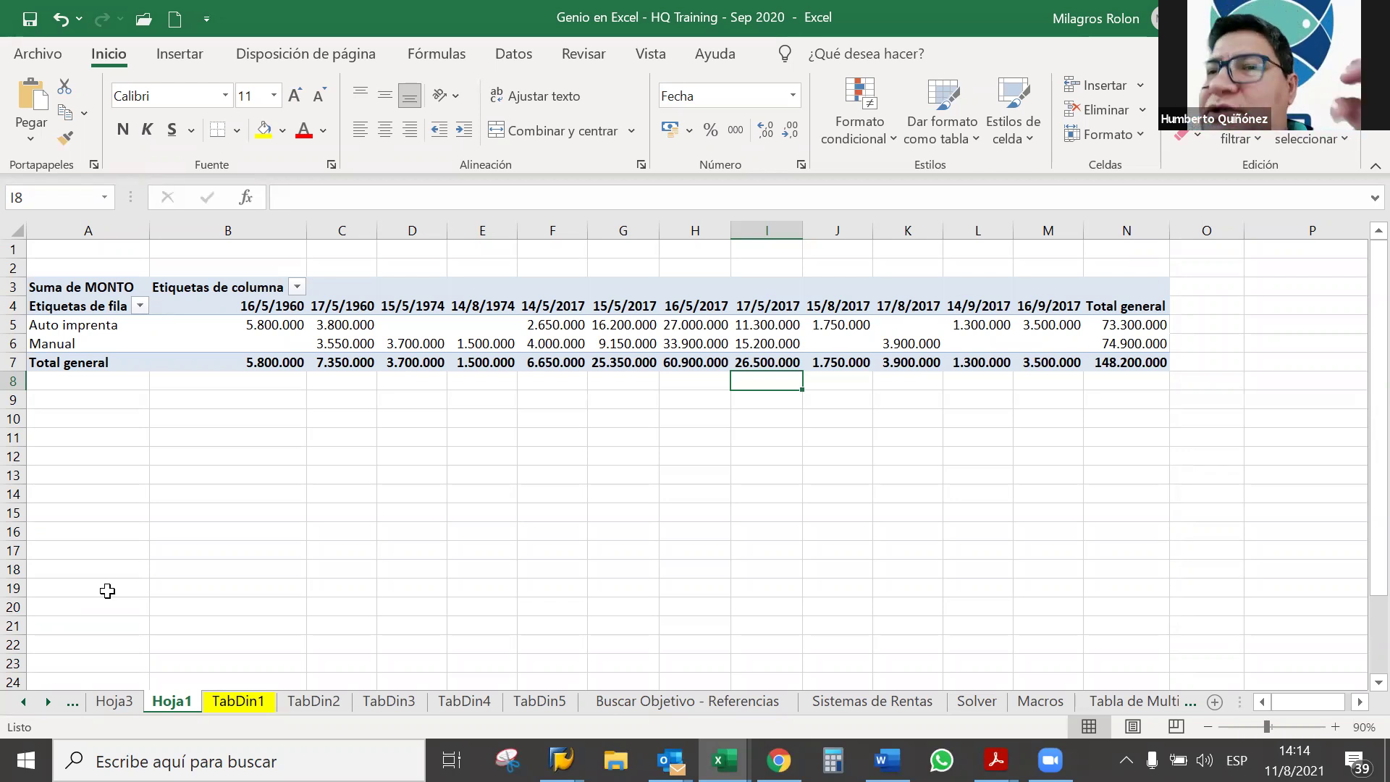
{"action": "left_click", "coordinate": [495, 364]}
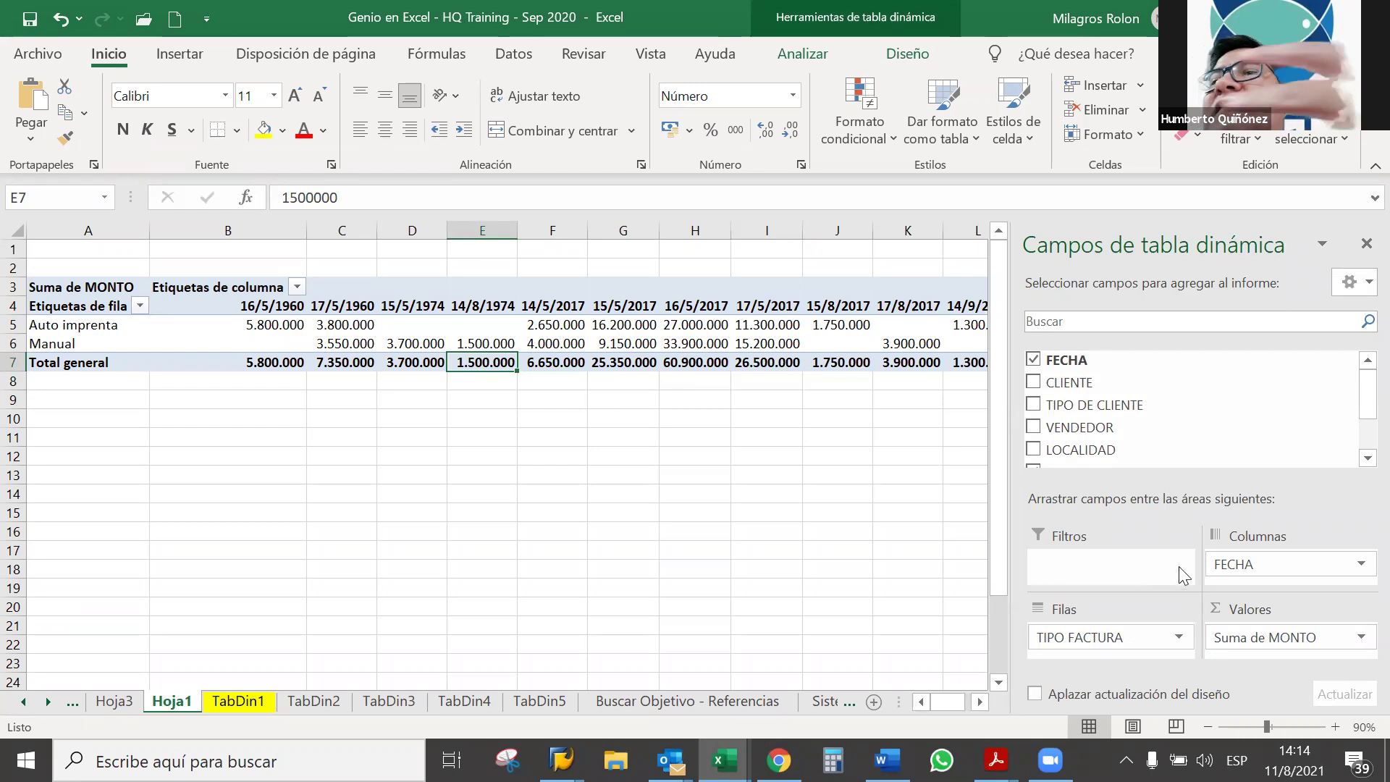
Step: Make TIPO FACTURA the columns and FECHA the rows, giving Auto imprenta and Manual columns
{"action": "mouse_move", "coordinate": [1158, 640]}
{"action": "left_mouse_down"}
{"action": "mouse_move", "coordinate": [1271, 567]}
{"action": "mouse_move", "coordinate": [1158, 640]}
{"action": "left_mouse_up"}
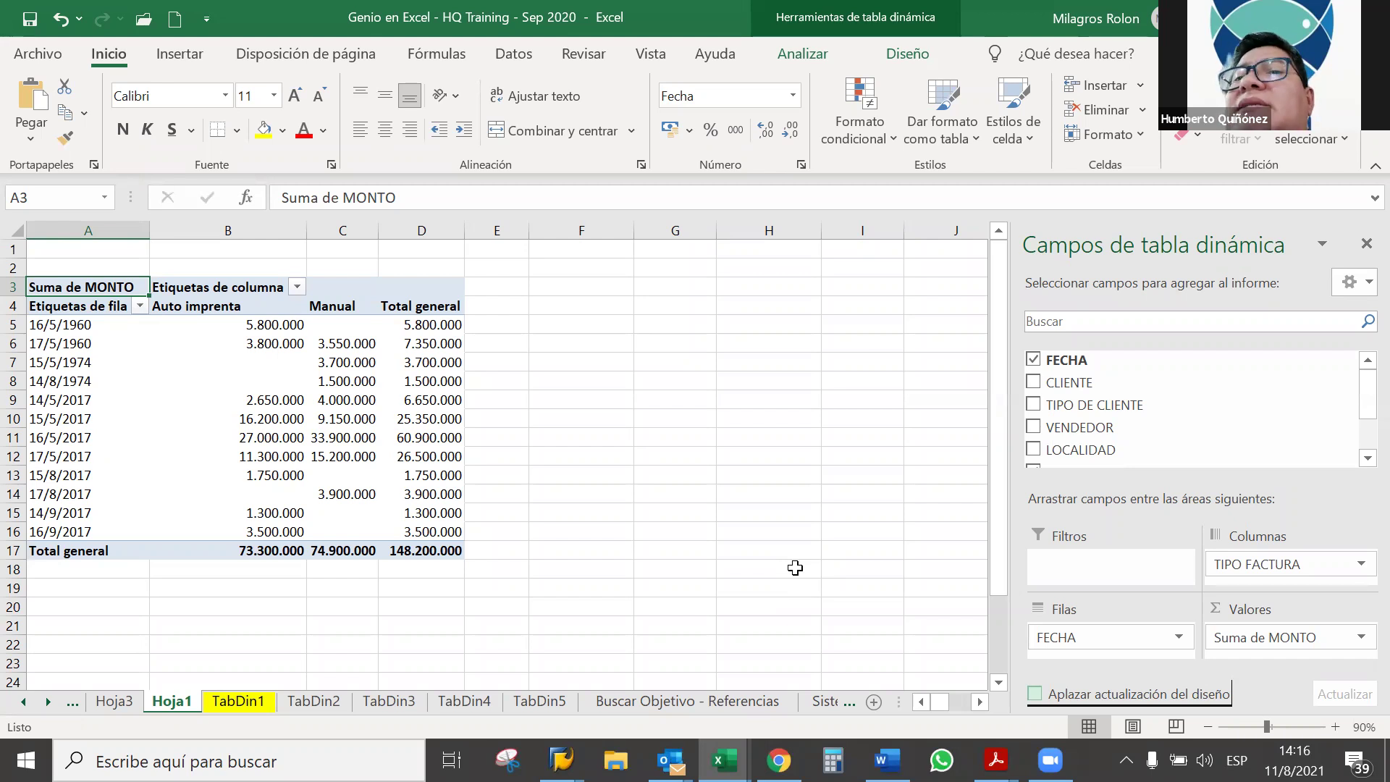
Step: Copy the pivot table A3:D17 and paste it at cell A20
{"action": "left_click", "coordinate": [997, 682]}
{"action": "left_click", "coordinate": [997, 682]}
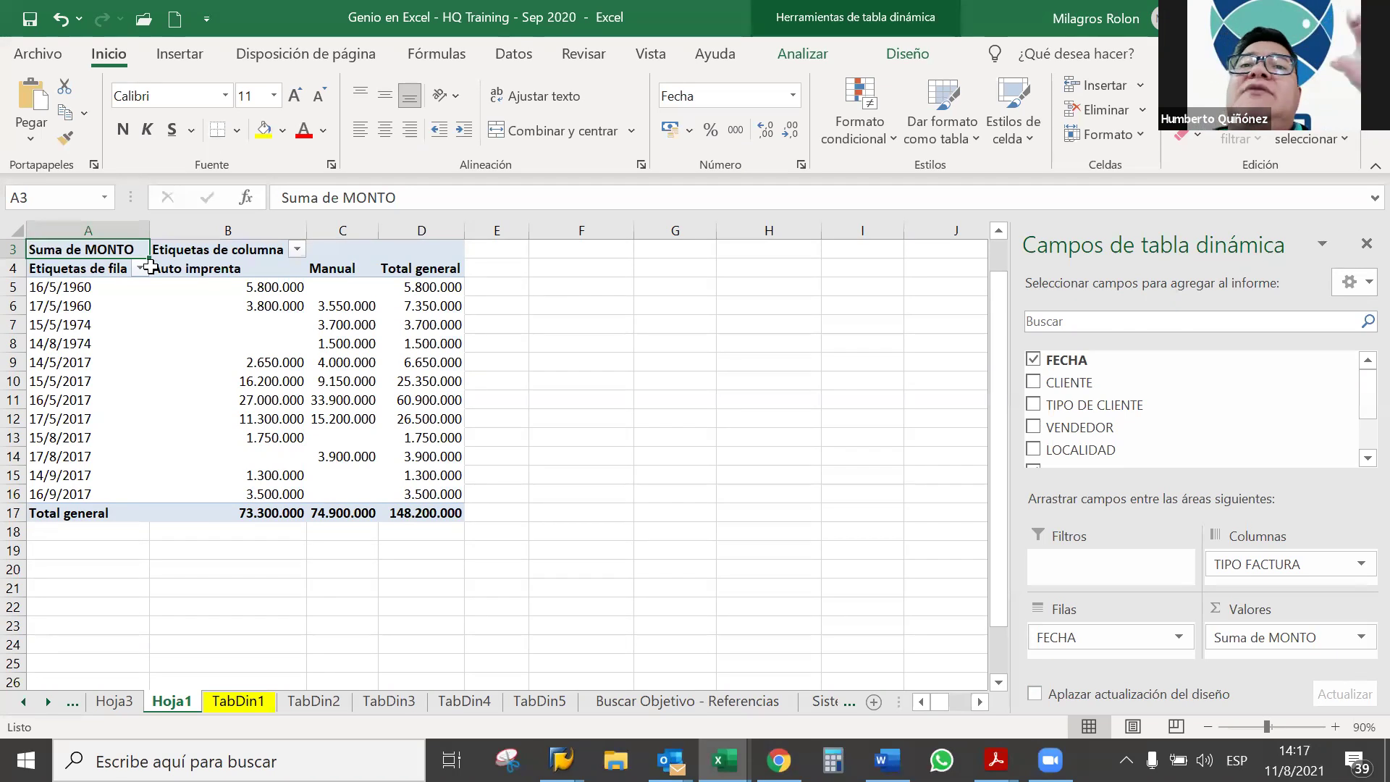
{"action": "left_click_drag", "start_coordinate": [420, 512], "coordinate": [16, 249]}
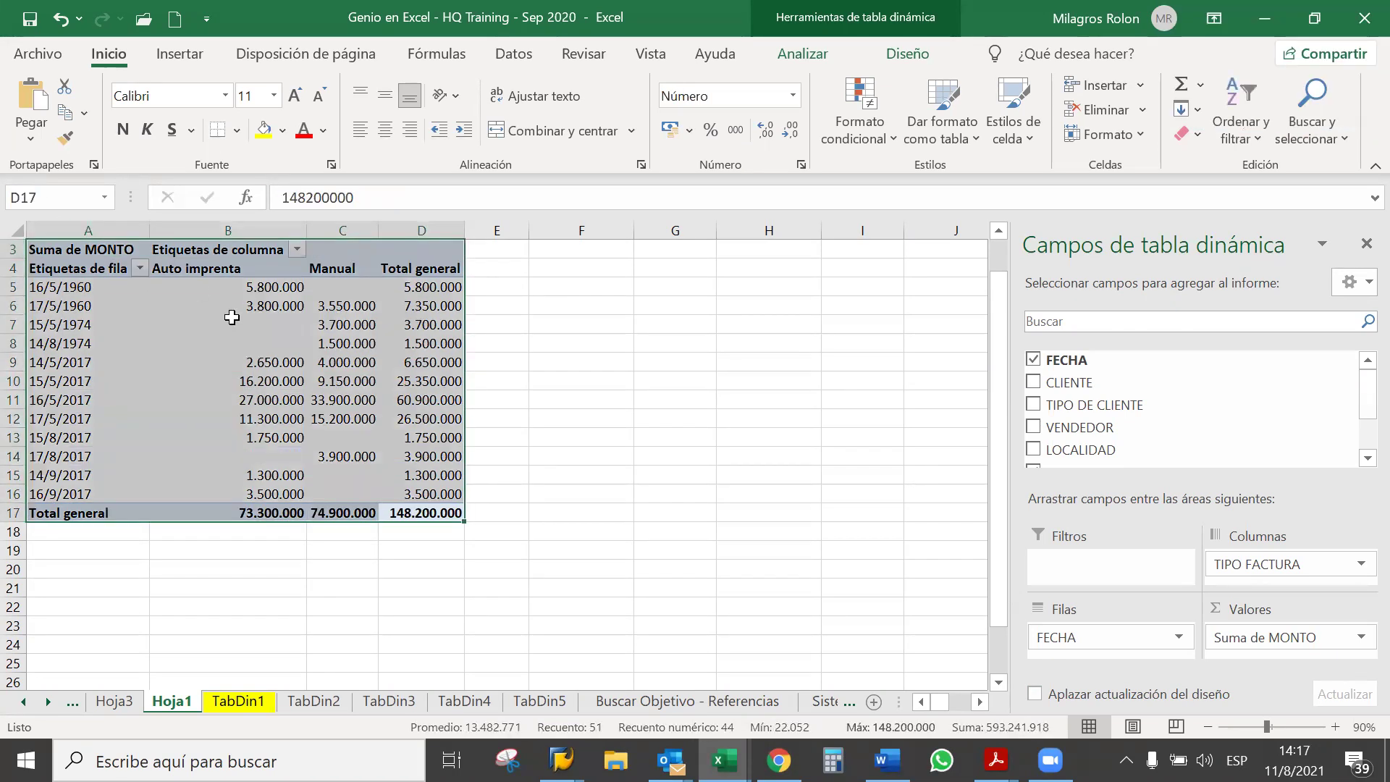
{"action": "key", "text": "ctrl+c"}
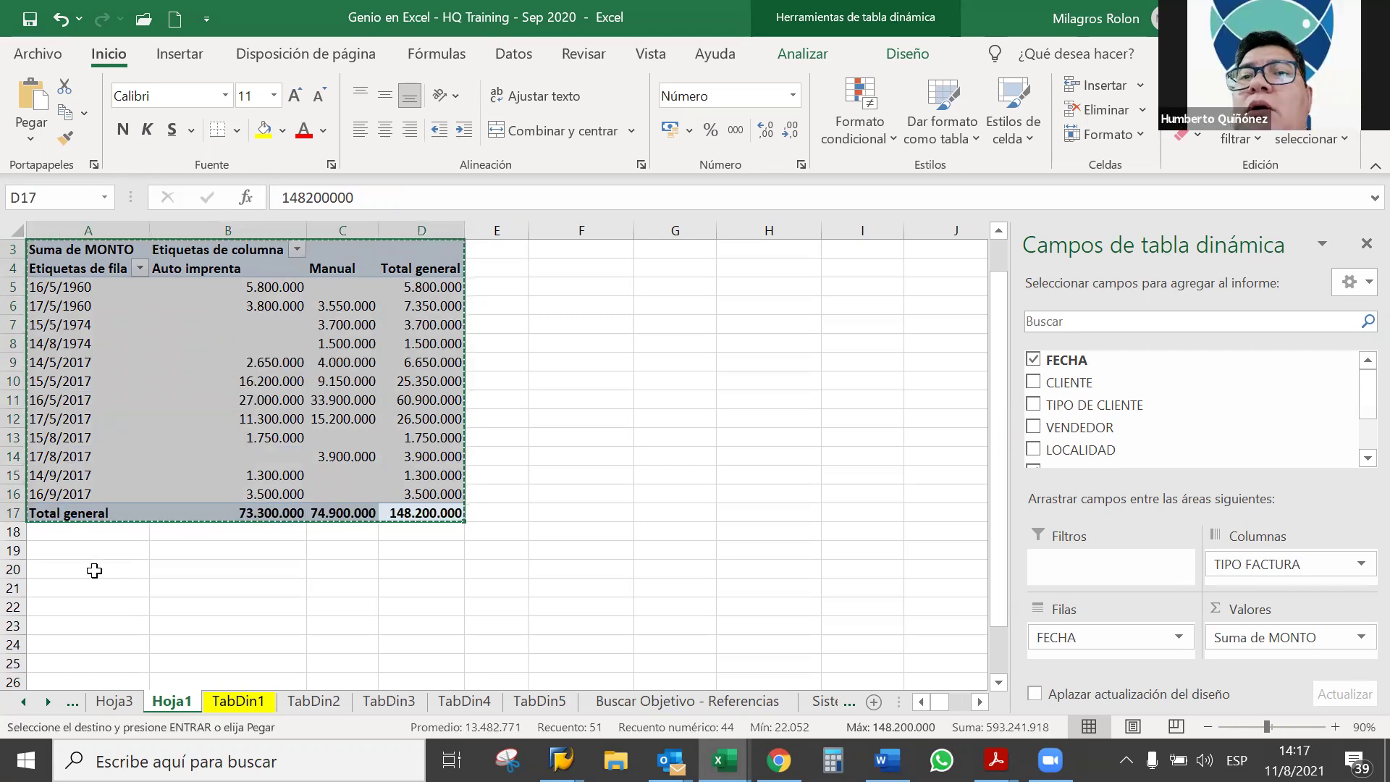
{"action": "left_click", "coordinate": [94, 569]}
{"action": "key", "text": "ctrl+v"}
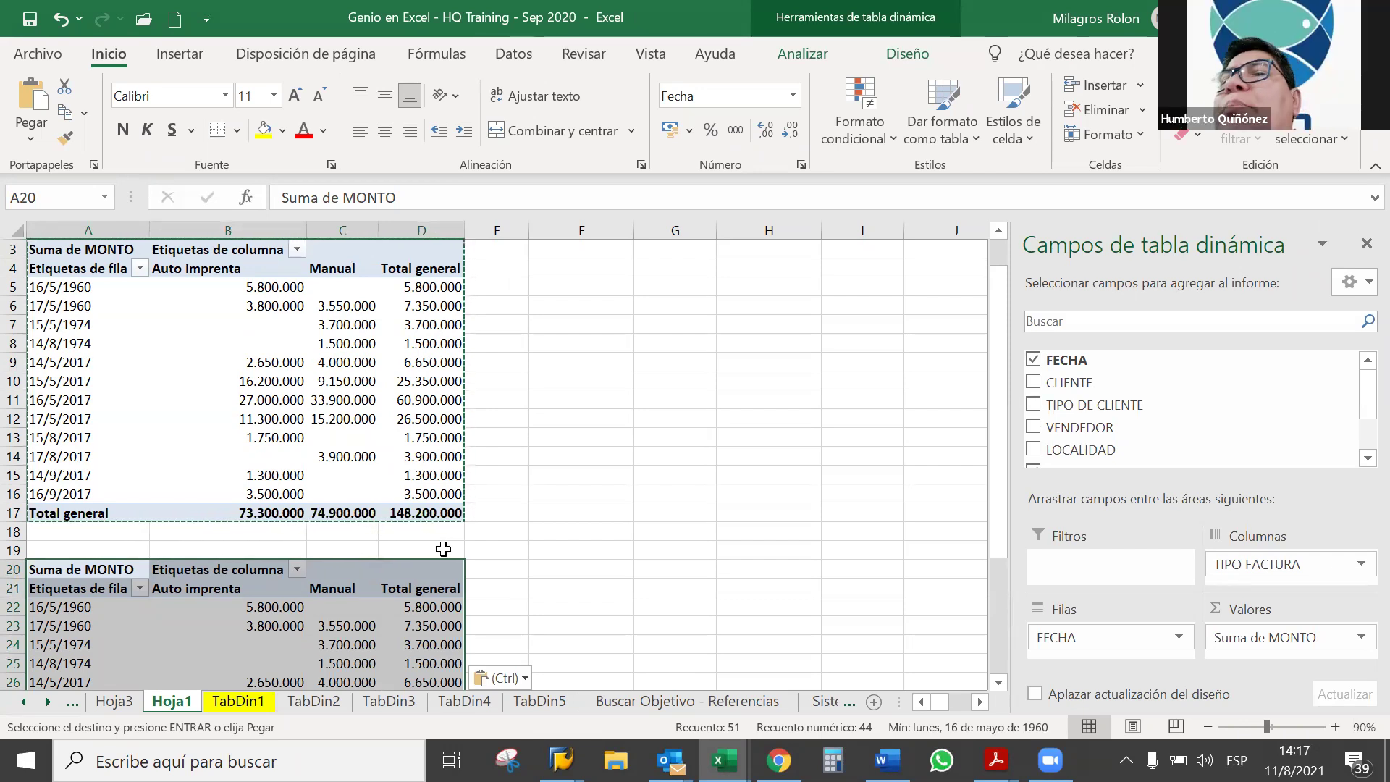
Step: Delete blank row 19 to pull the pasted pivot copy up
{"action": "left_click", "coordinate": [443, 549]}
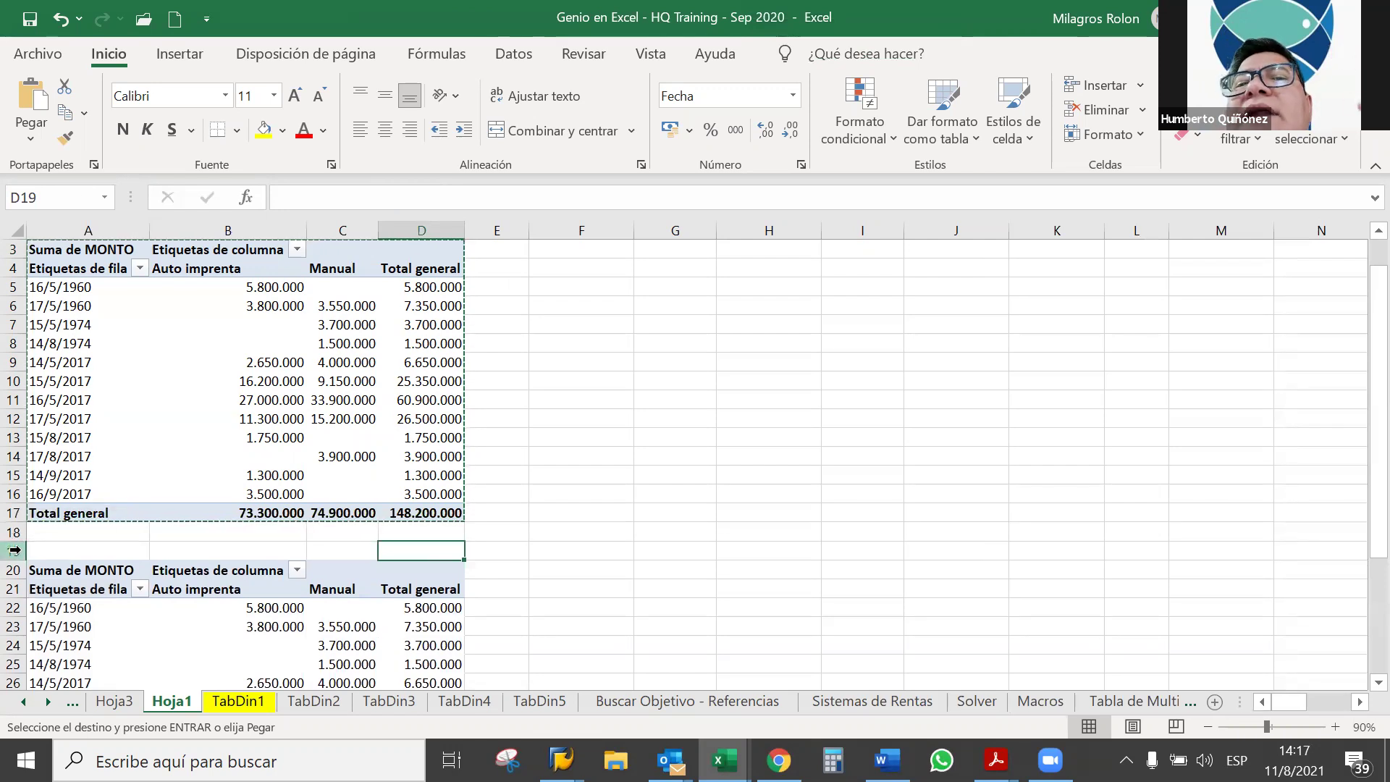
{"action": "left_click", "coordinate": [12, 551]}
{"action": "right_click", "coordinate": [11, 555]}
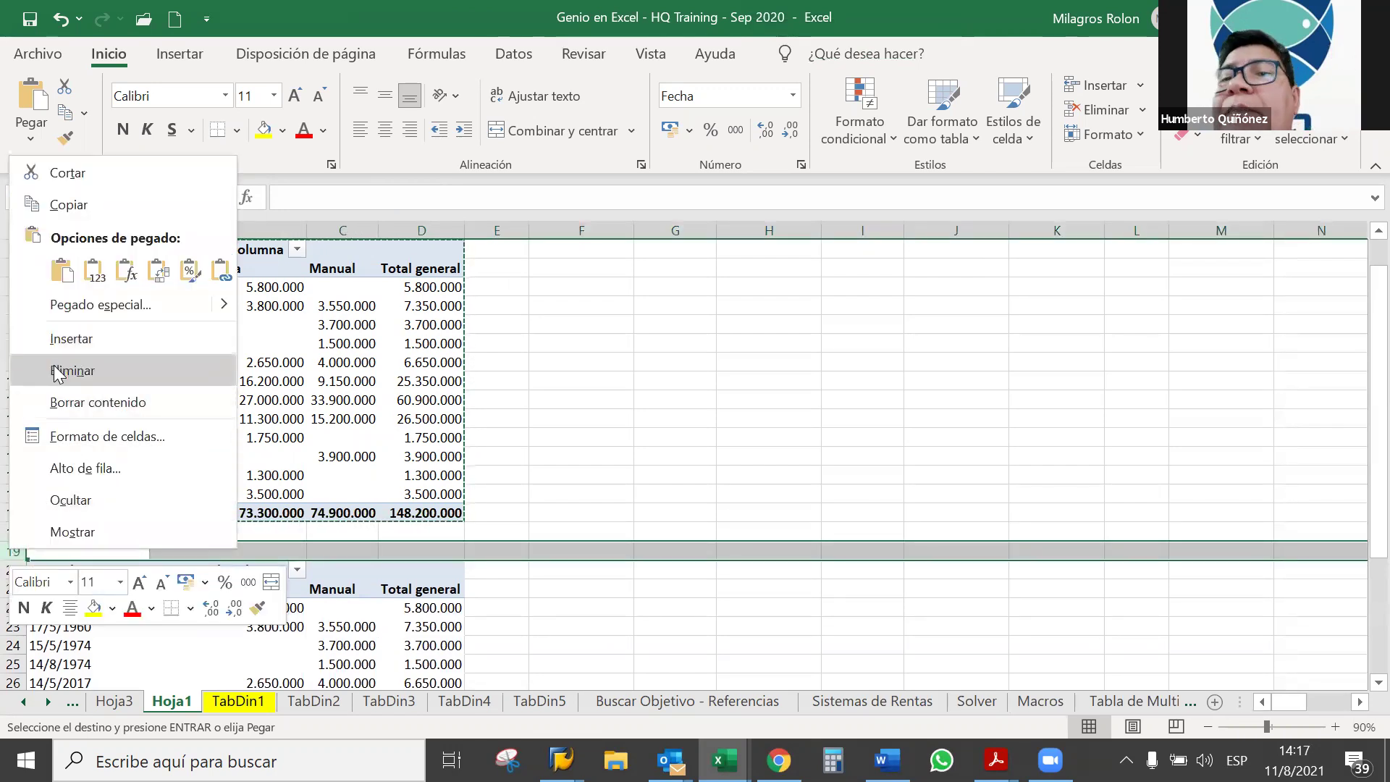
{"action": "left_click", "coordinate": [73, 370]}
{"action": "left_click", "coordinate": [576, 591]}
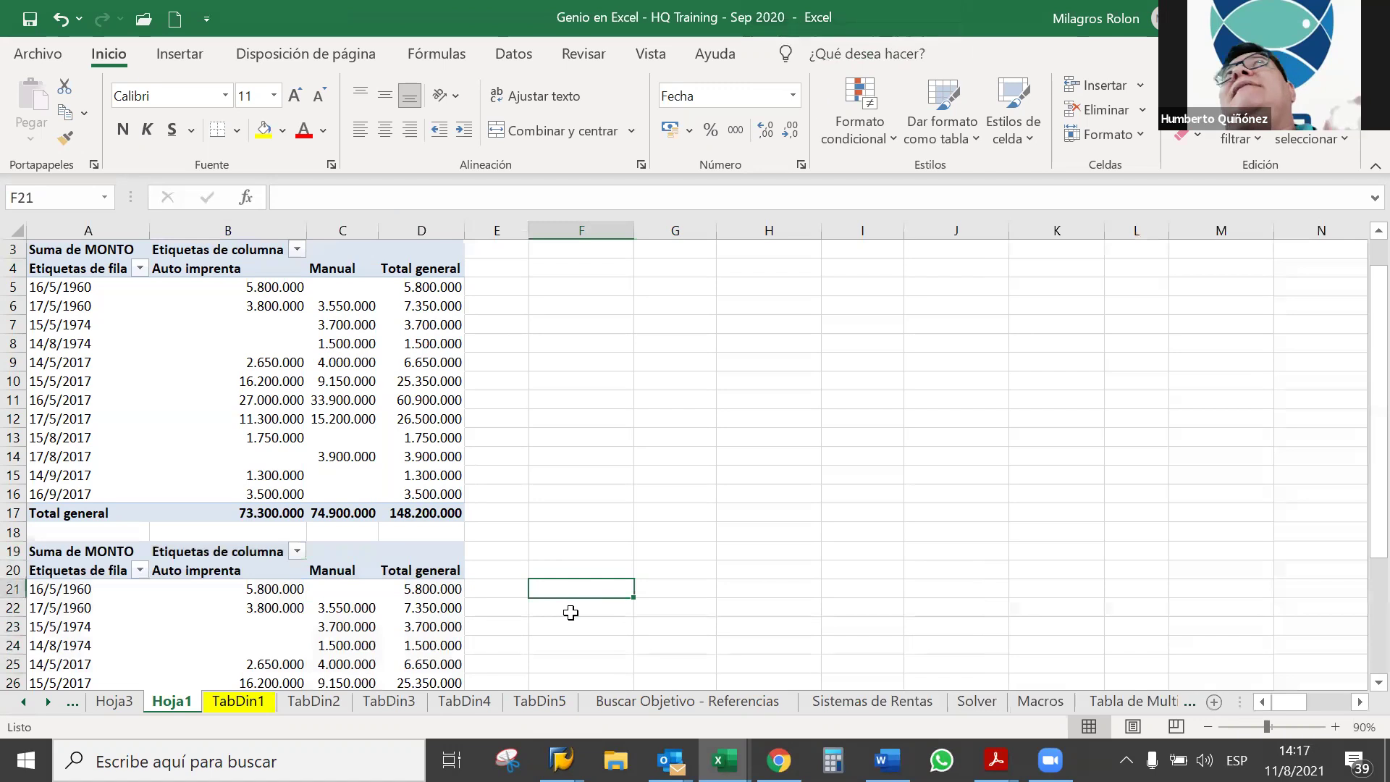
{"action": "left_click", "coordinate": [389, 586]}
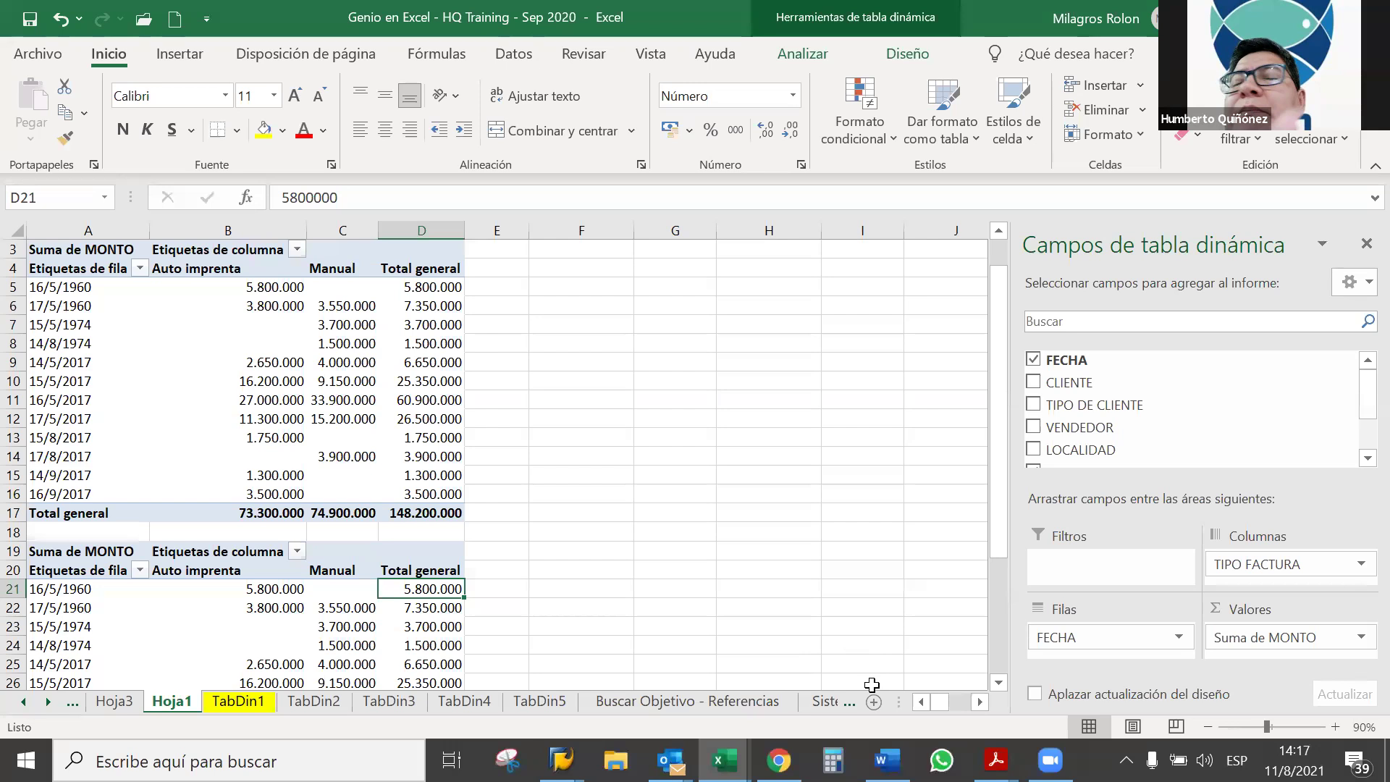
Step: Zoom out to 70% so both pivot tables fit on screen
{"action": "left_click", "coordinate": [1210, 728]}
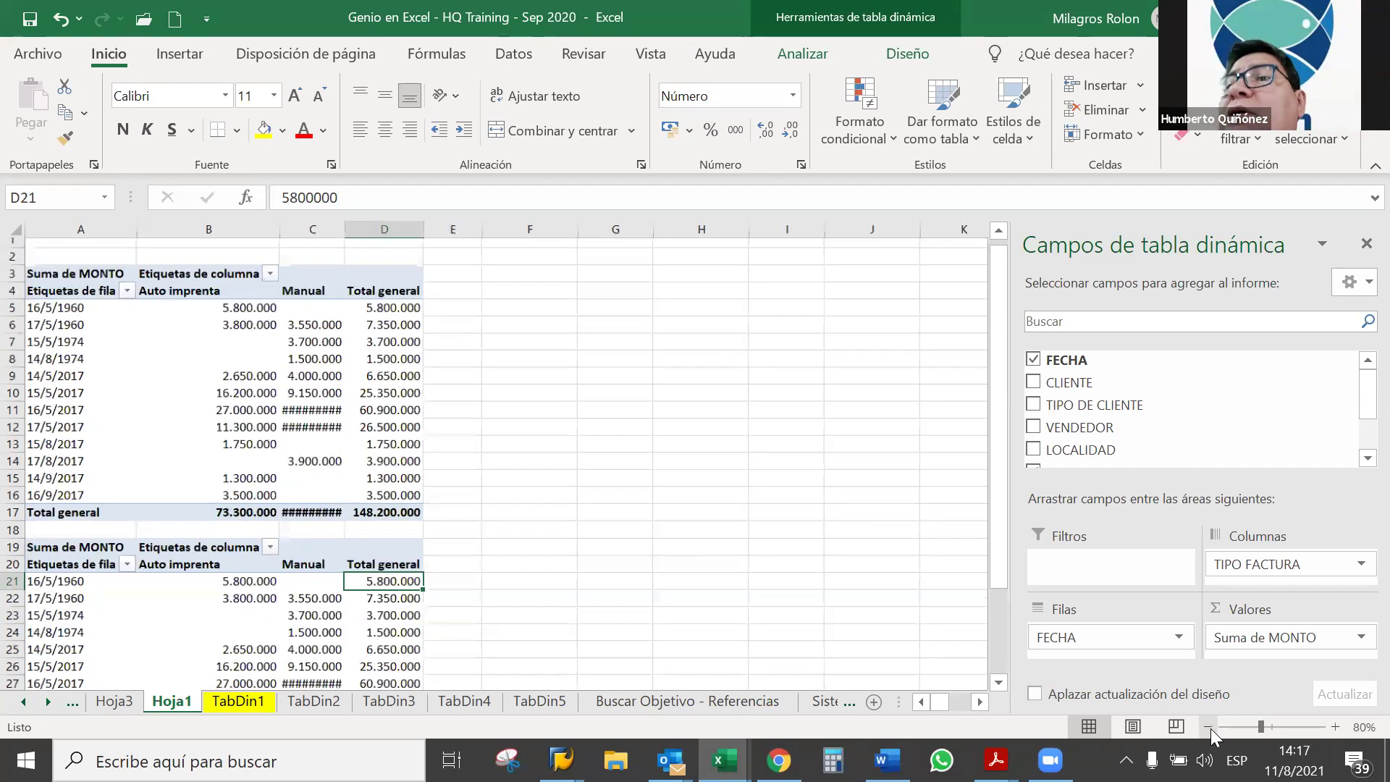
{"action": "left_click", "coordinate": [1210, 728]}
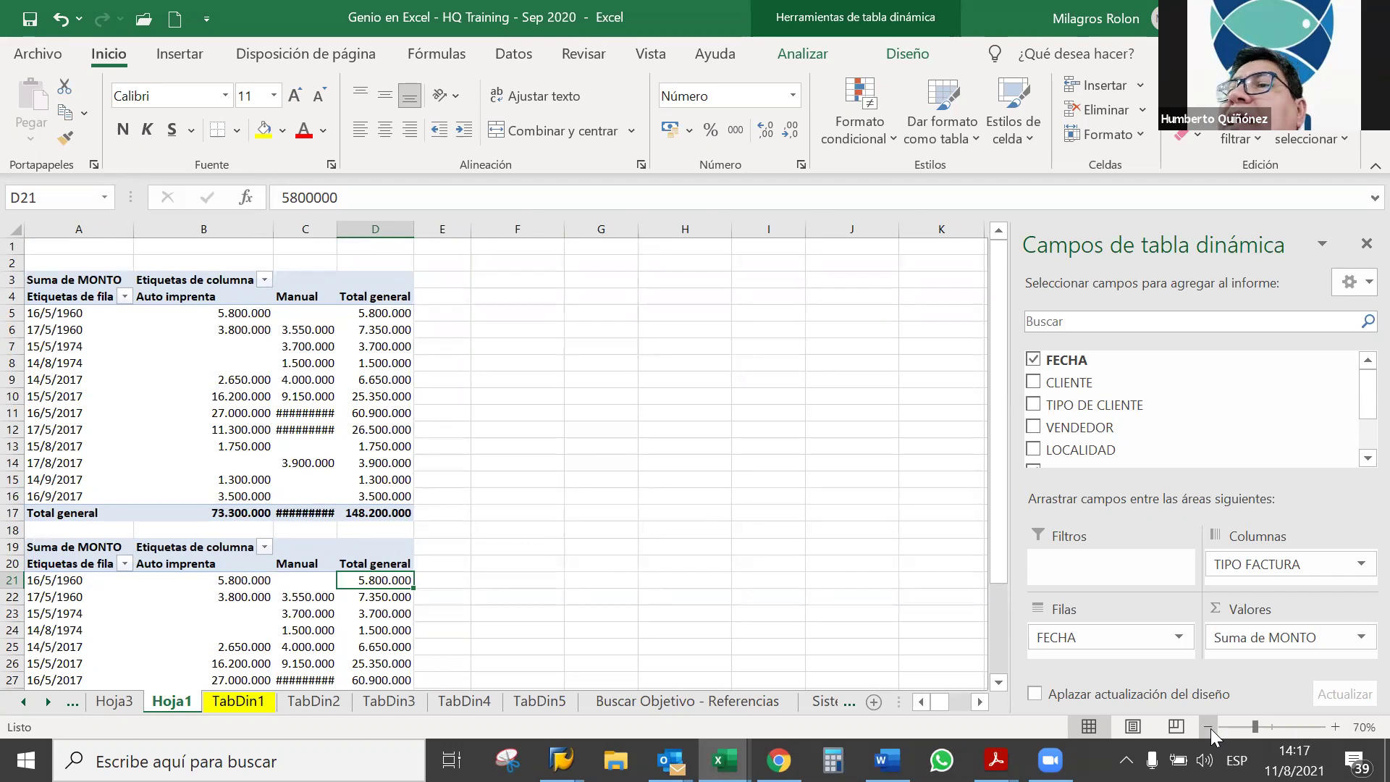
{"action": "left_click", "coordinate": [999, 684]}
{"action": "left_click", "coordinate": [999, 684]}
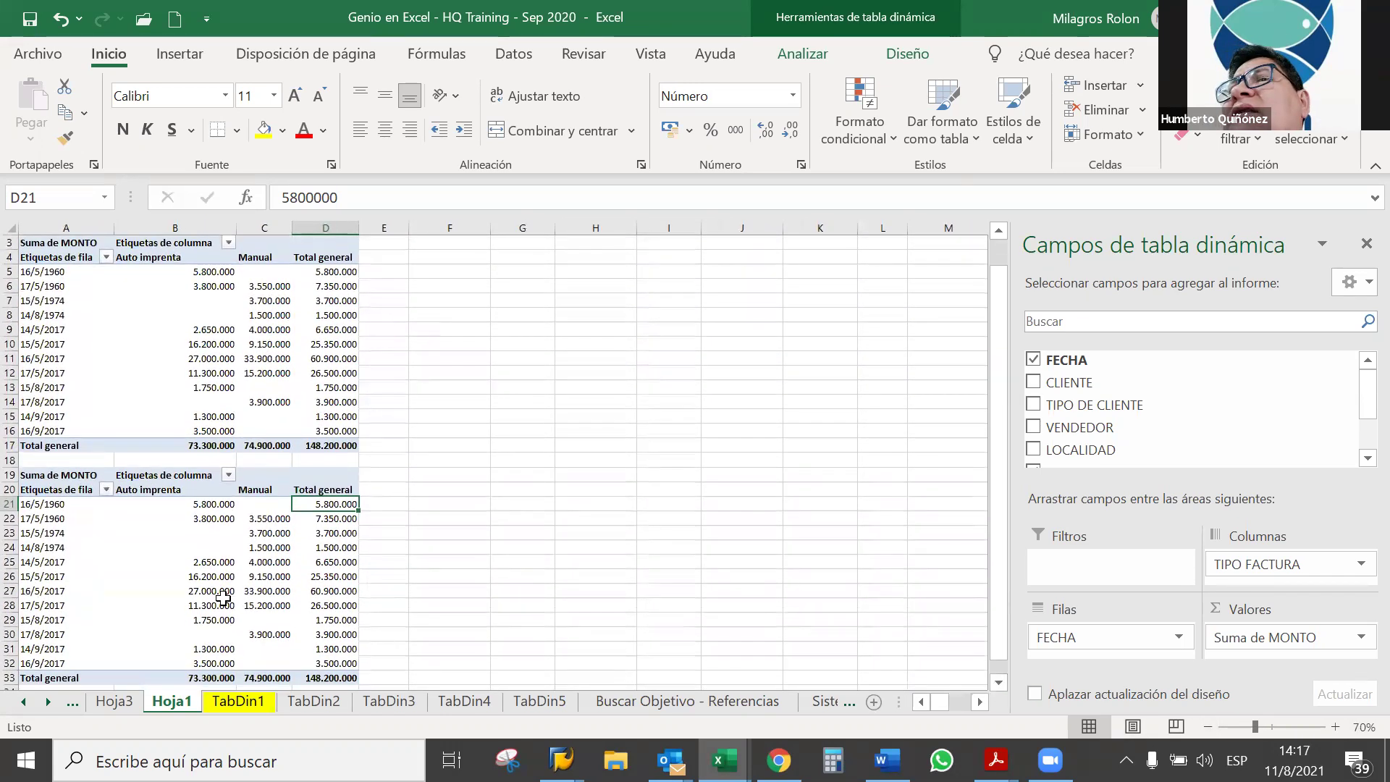
{"action": "left_click", "coordinate": [223, 601]}
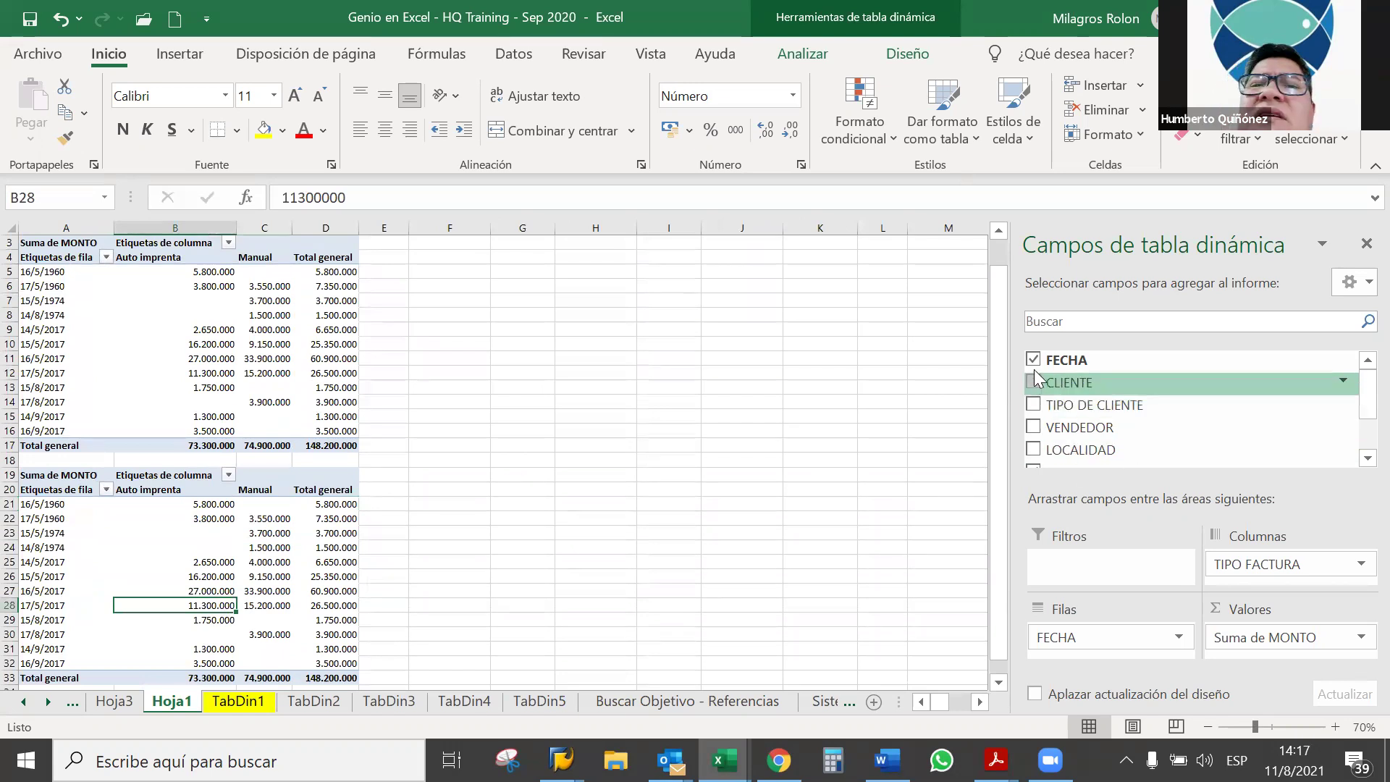
Step: Replace FECHA and TIPO FACTURA with LOCALIDAD rows and CLIENTE columns in the lower pivot
{"action": "left_click", "coordinate": [1033, 359]}
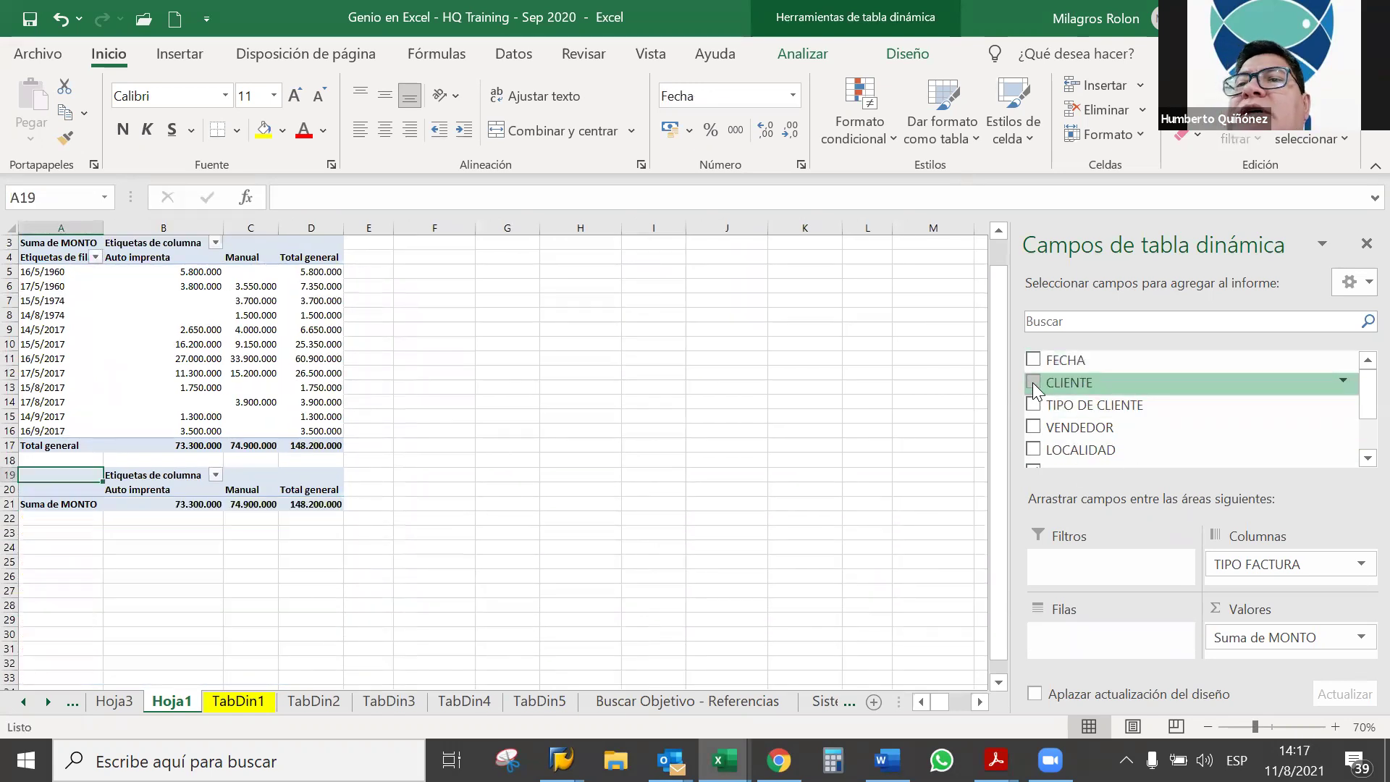
{"action": "left_click", "coordinate": [1032, 382]}
{"action": "left_click", "coordinate": [1034, 449]}
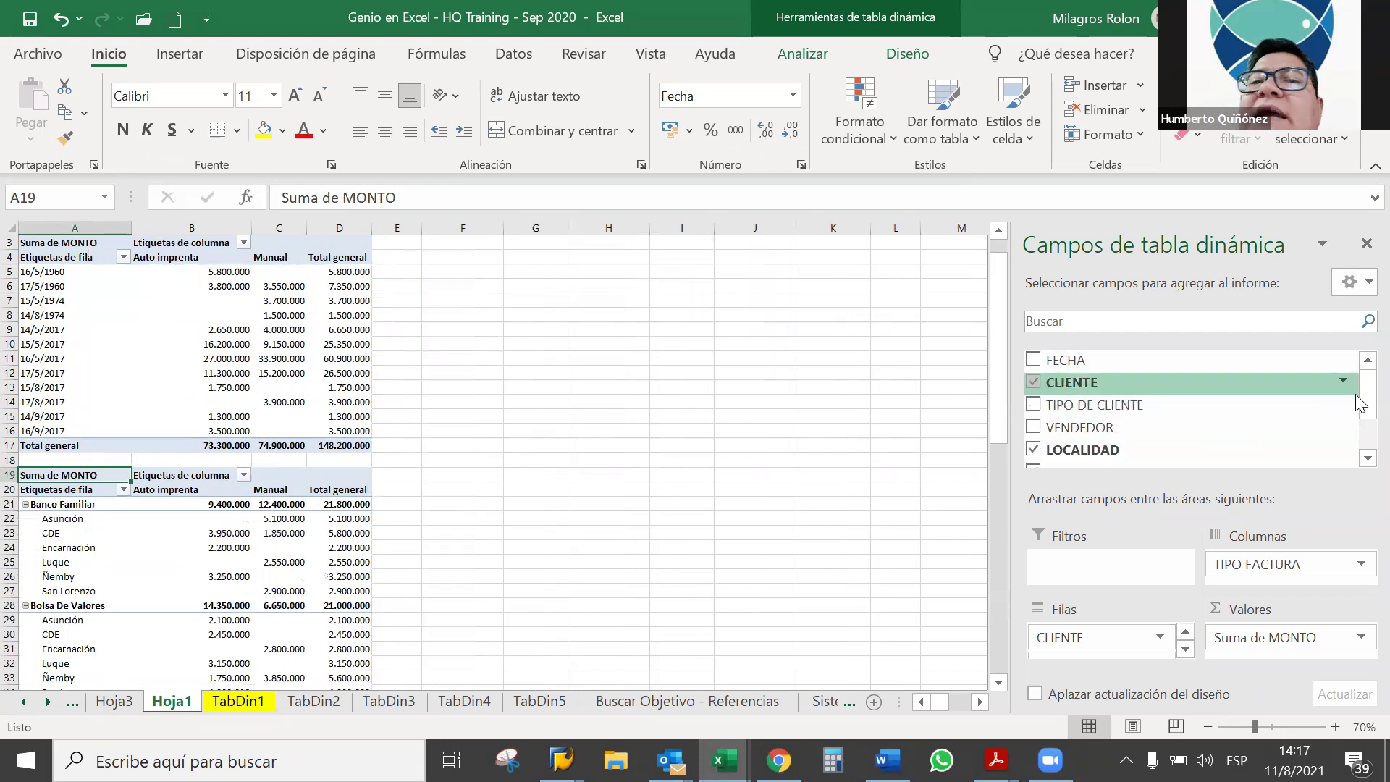
{"action": "scroll", "coordinate": [1359, 402], "scroll_direction": "down", "scroll_amount": 2}
{"action": "left_click", "coordinate": [1033, 432]}
{"action": "mouse_move", "coordinate": [1032, 432]}
{"action": "left_mouse_down"}
{"action": "mouse_move", "coordinate": [1262, 572]}
{"action": "mouse_move", "coordinate": [1256, 588]}
{"action": "left_mouse_up"}
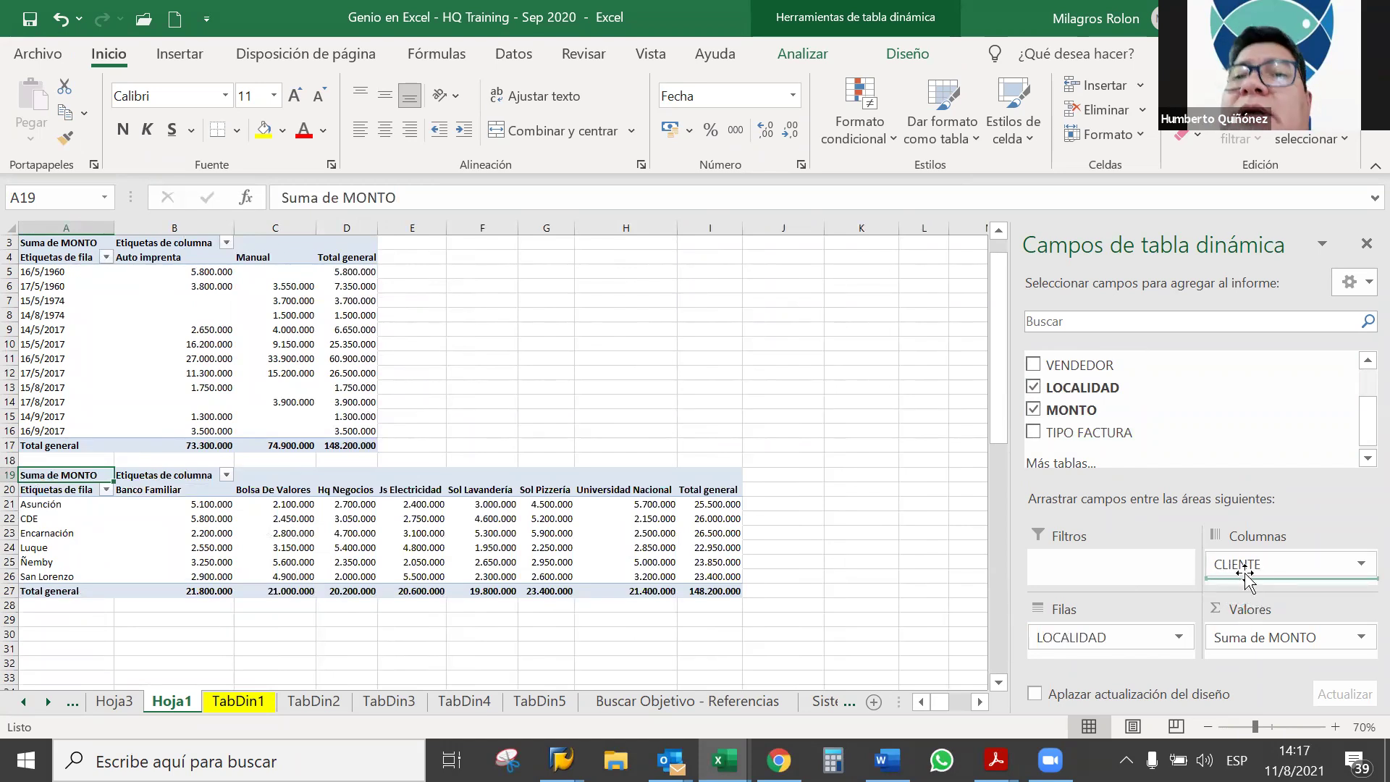
{"action": "left_click_drag", "start_coordinate": [1251, 585], "coordinate": [1245, 568]}
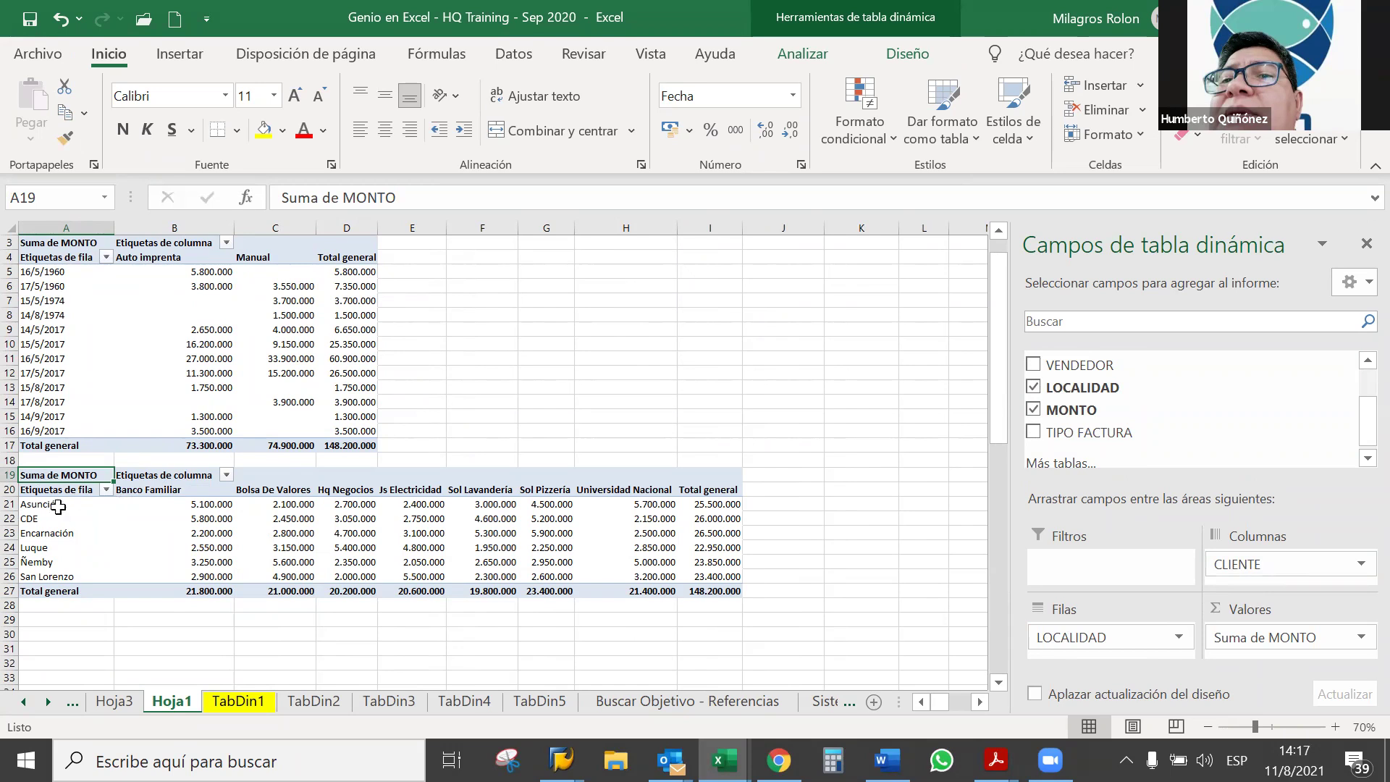
Step: Select the second table's locality labels, client columns, Total general and individual amounts
{"action": "left_click_drag", "start_coordinate": [58, 507], "coordinate": [42, 572]}
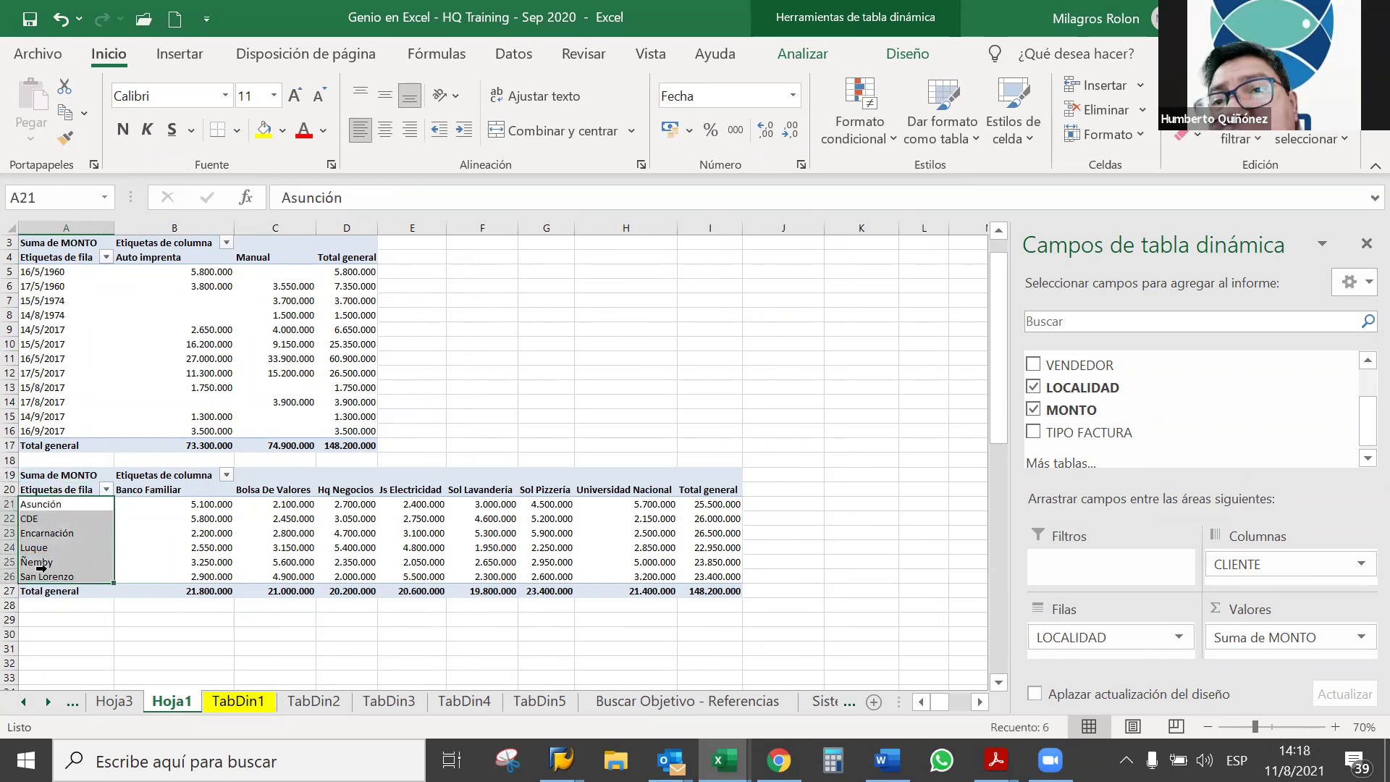
{"action": "left_click_drag", "start_coordinate": [271, 481], "coordinate": [661, 480]}
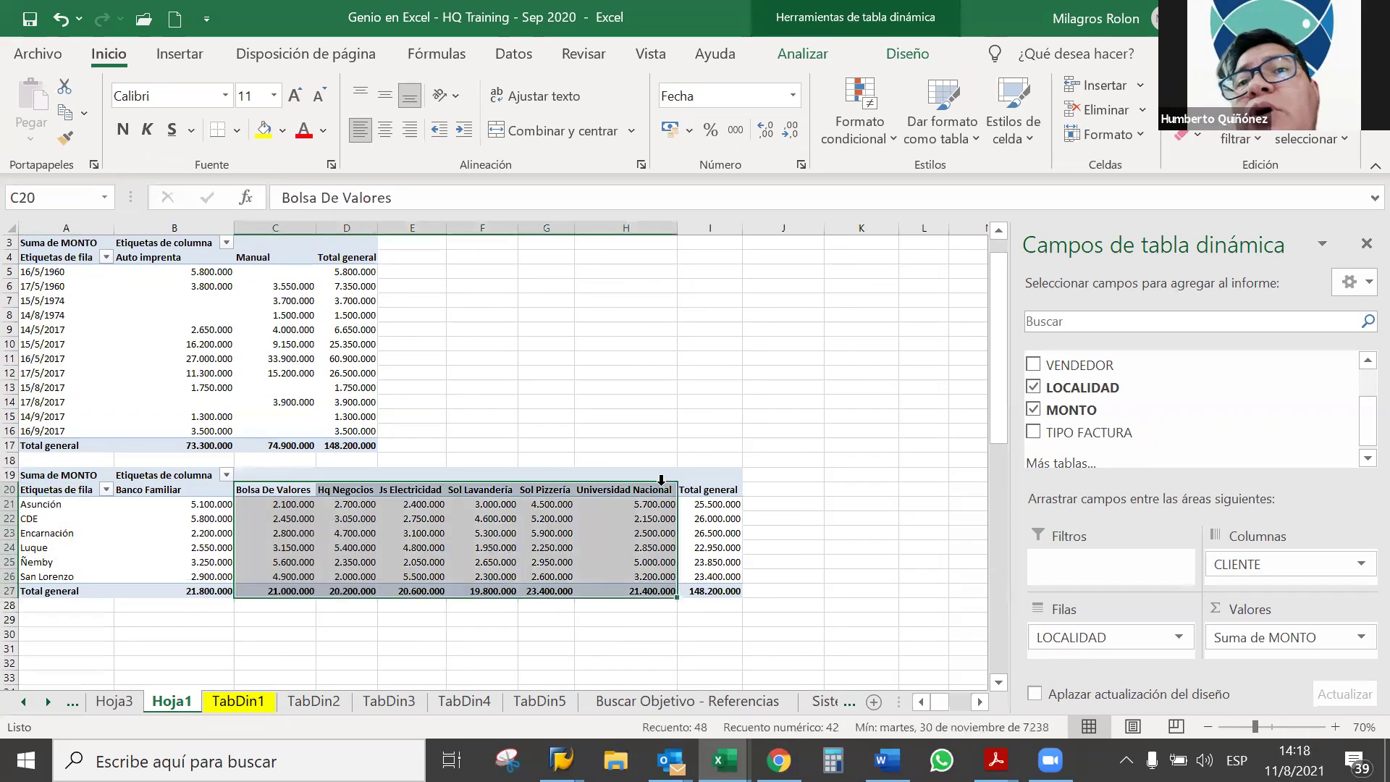
{"action": "left_click", "coordinate": [702, 481]}
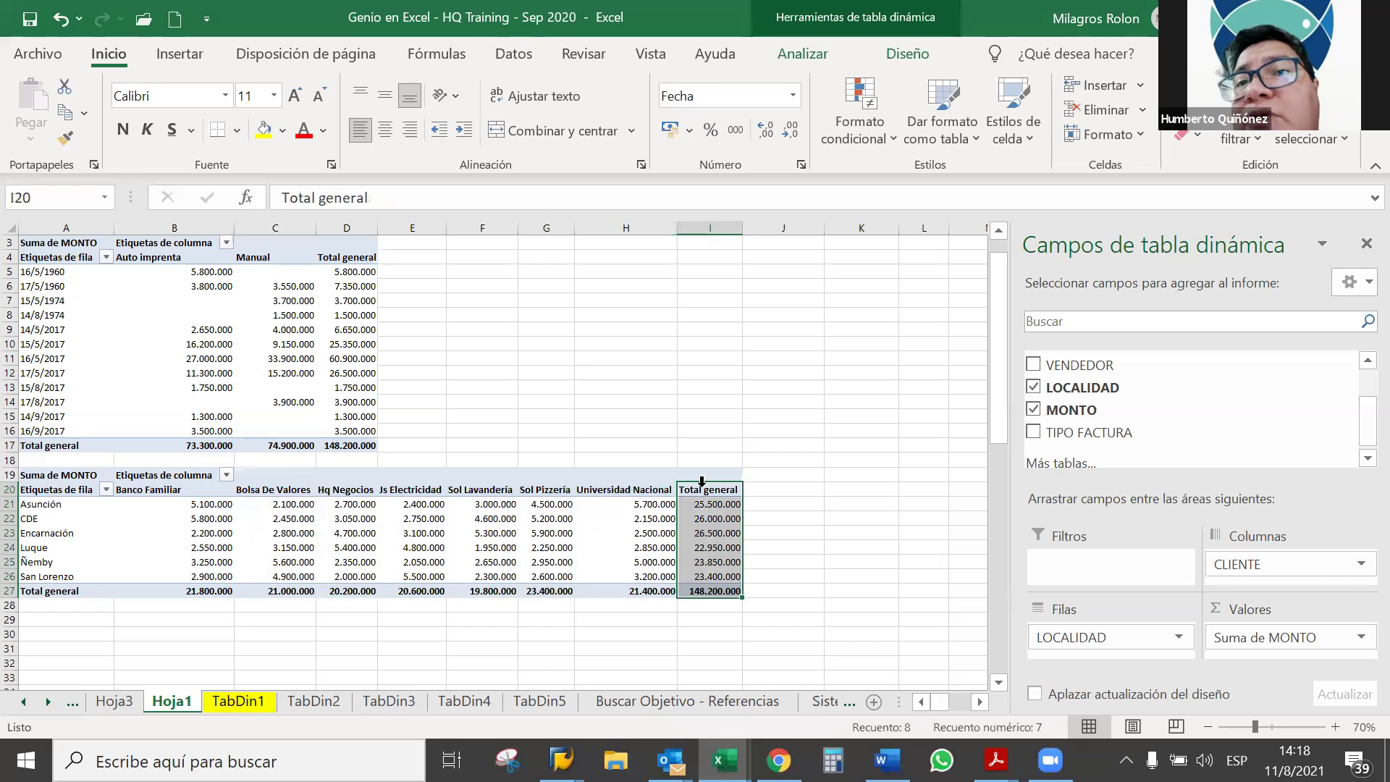
{"action": "left_click", "coordinate": [337, 562]}
{"action": "mouse_move", "coordinate": [347, 562]}
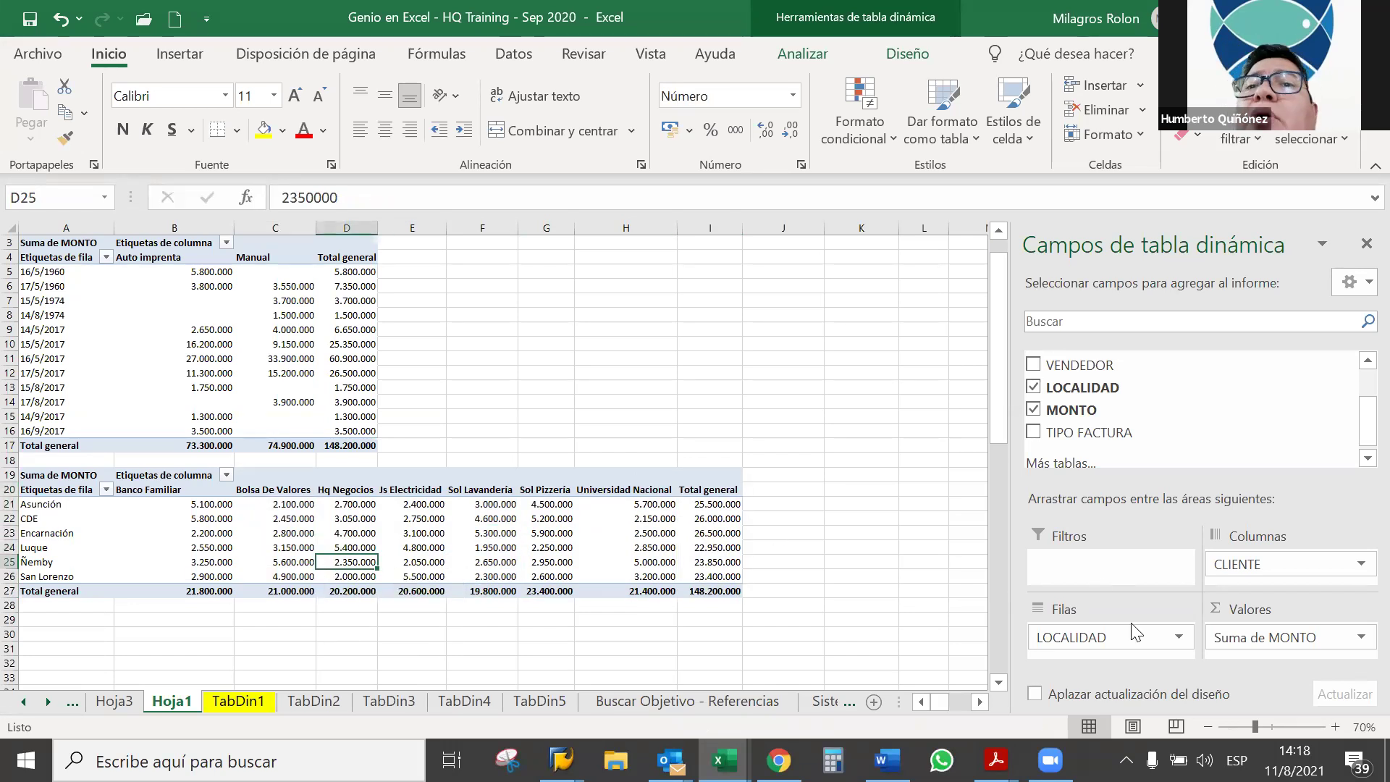
{"action": "left_click", "coordinate": [826, 638]}
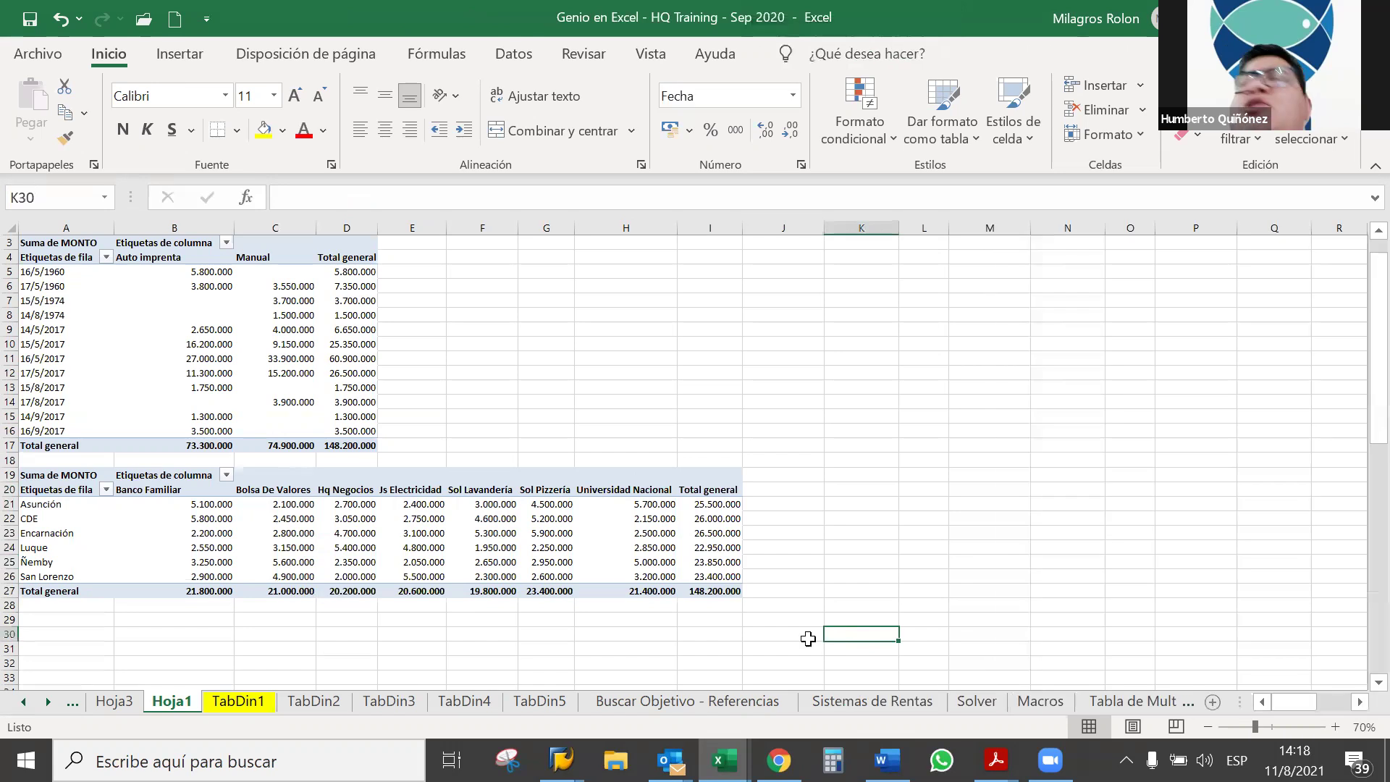
{"action": "left_click", "coordinate": [470, 533]}
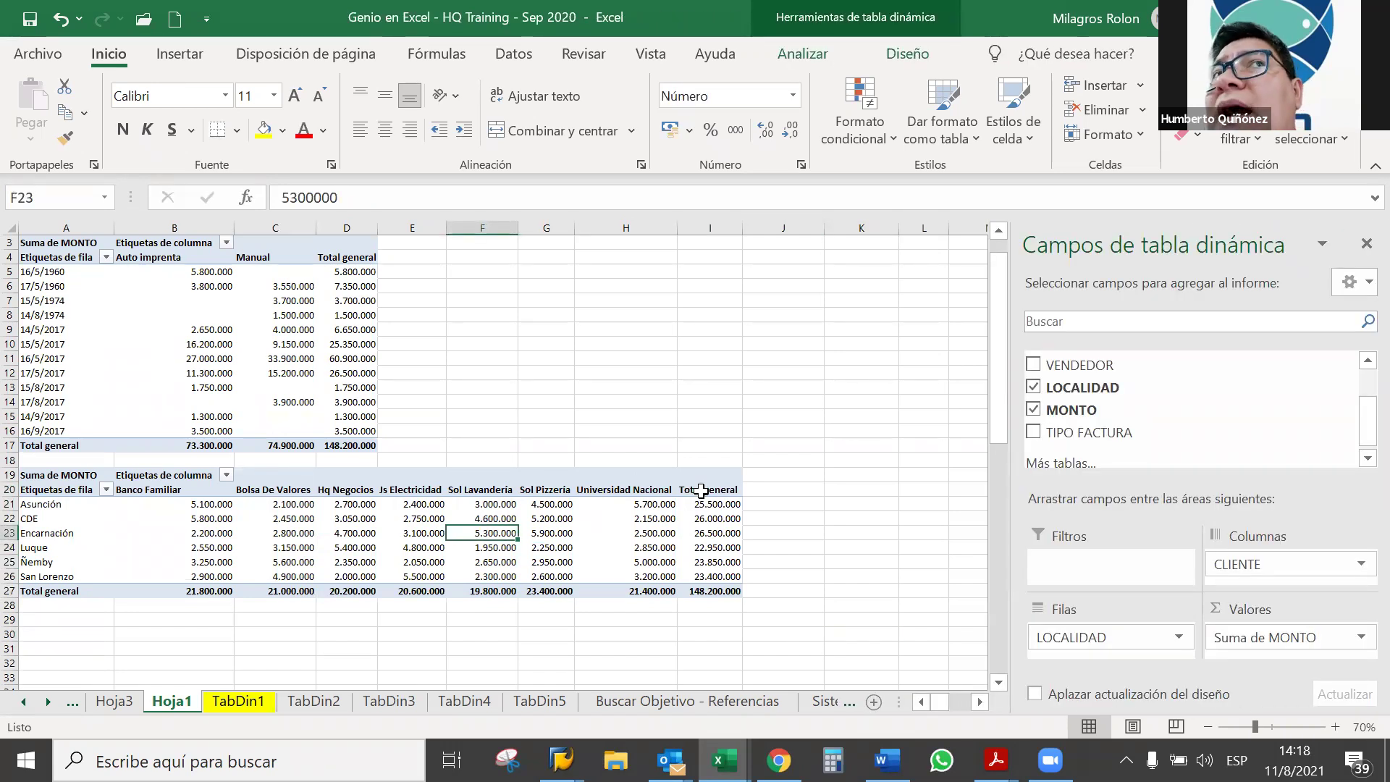
{"action": "mouse_move", "coordinate": [1062, 637]}
{"action": "left_mouse_down"}
{"action": "mouse_move", "coordinate": [1252, 561]}
{"action": "mouse_move", "coordinate": [1141, 642]}
{"action": "left_mouse_up"}
{"action": "left_click", "coordinate": [626, 562]}
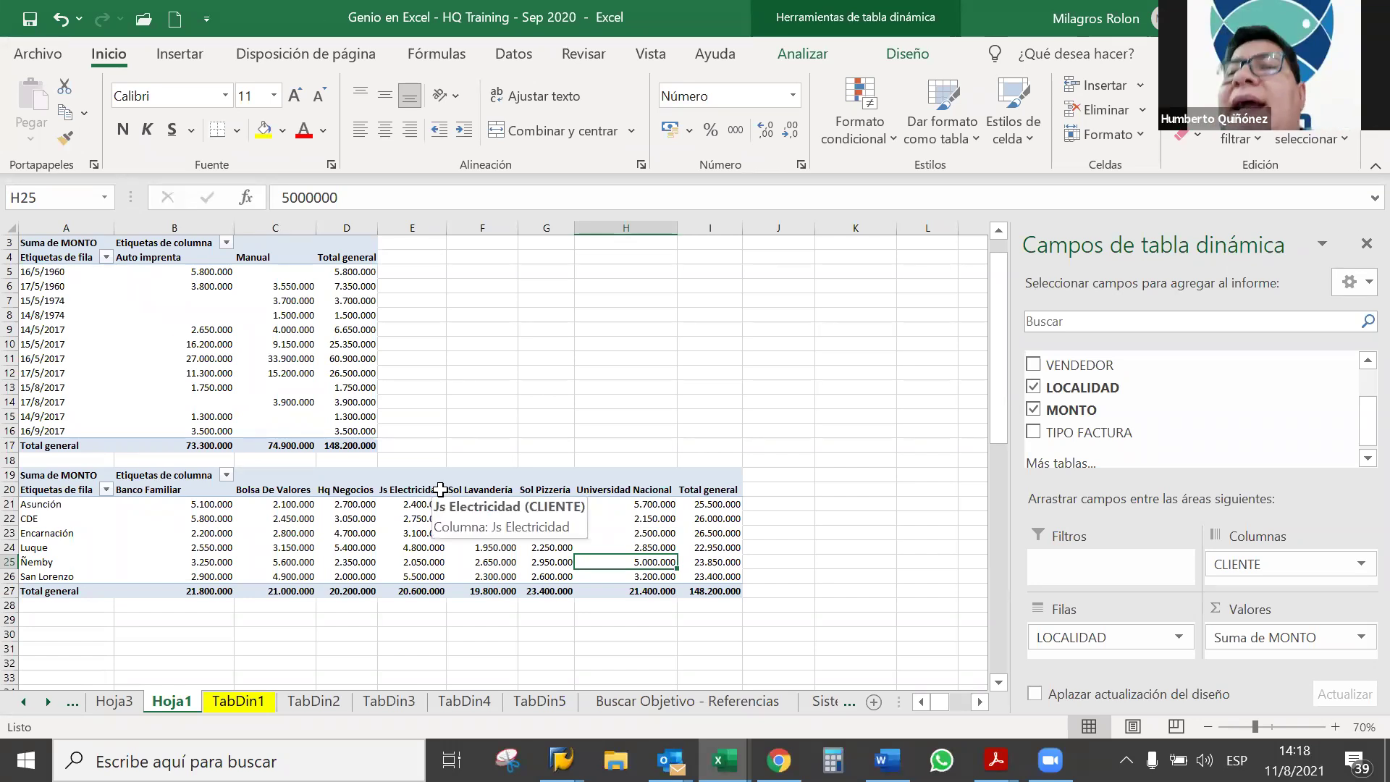
{"action": "mouse_move", "coordinate": [410, 489]}
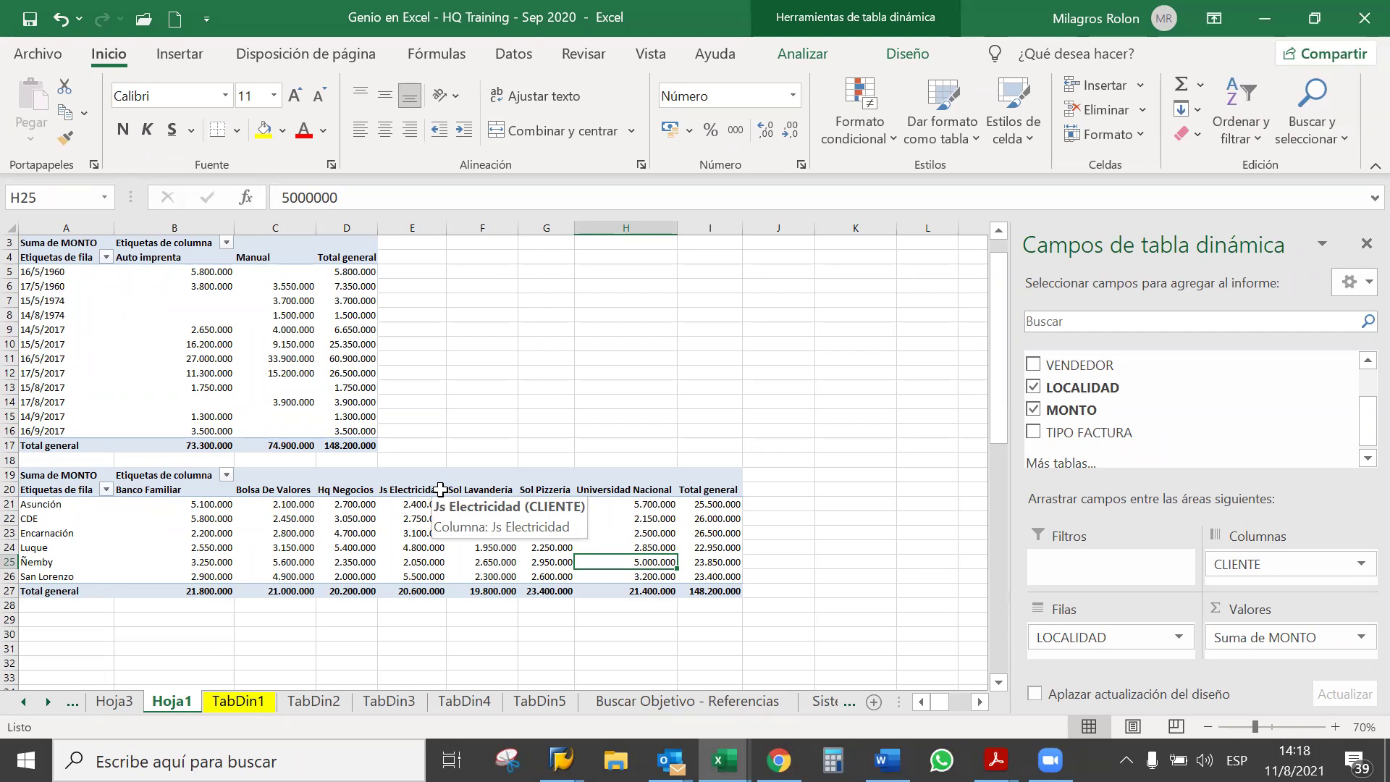
Step: Select cell B5 in the FECHA by TIPO FACTURA pivot table to show its fields
{"action": "left_click", "coordinate": [191, 274]}
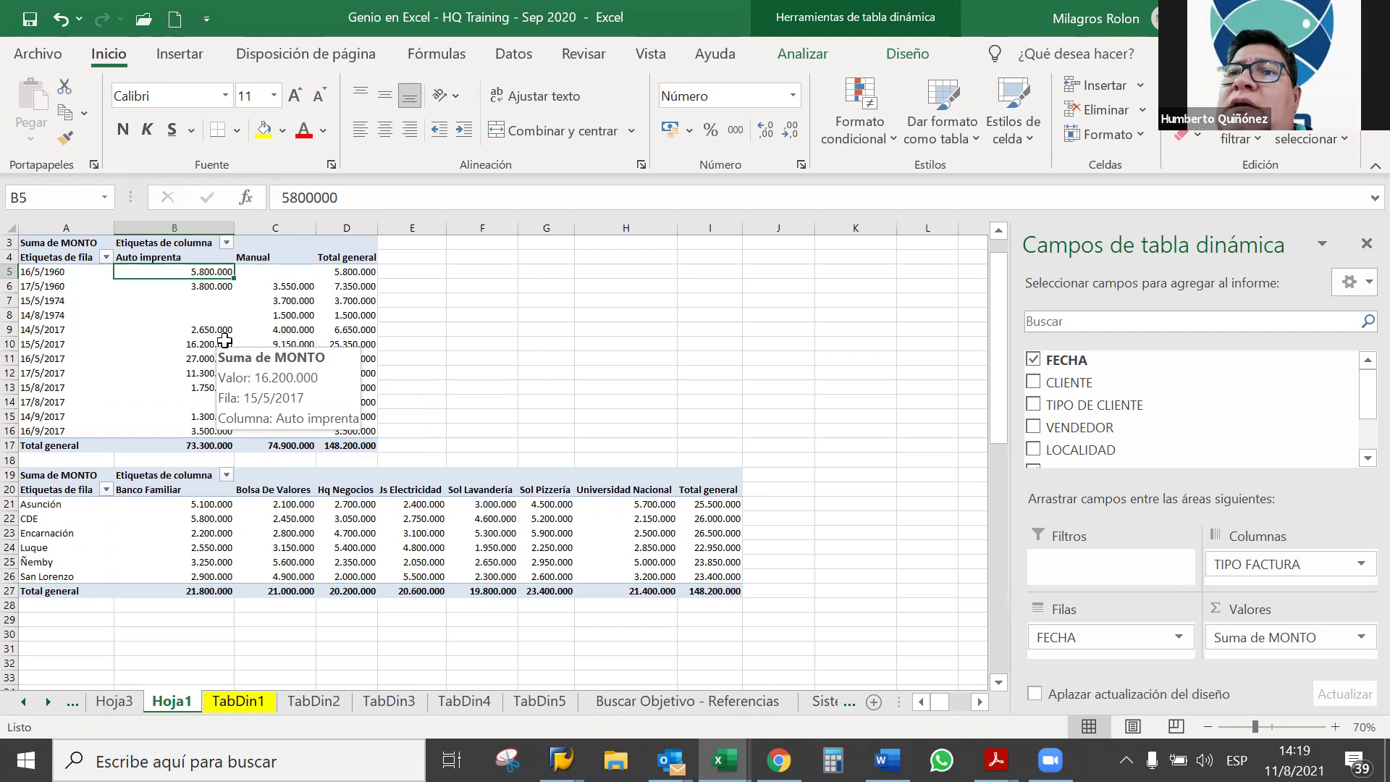
Step: Insert a Columnas agrupadas pivot chart of MONTO by FECHA from the first pivot table
{"action": "left_click", "coordinate": [814, 56]}
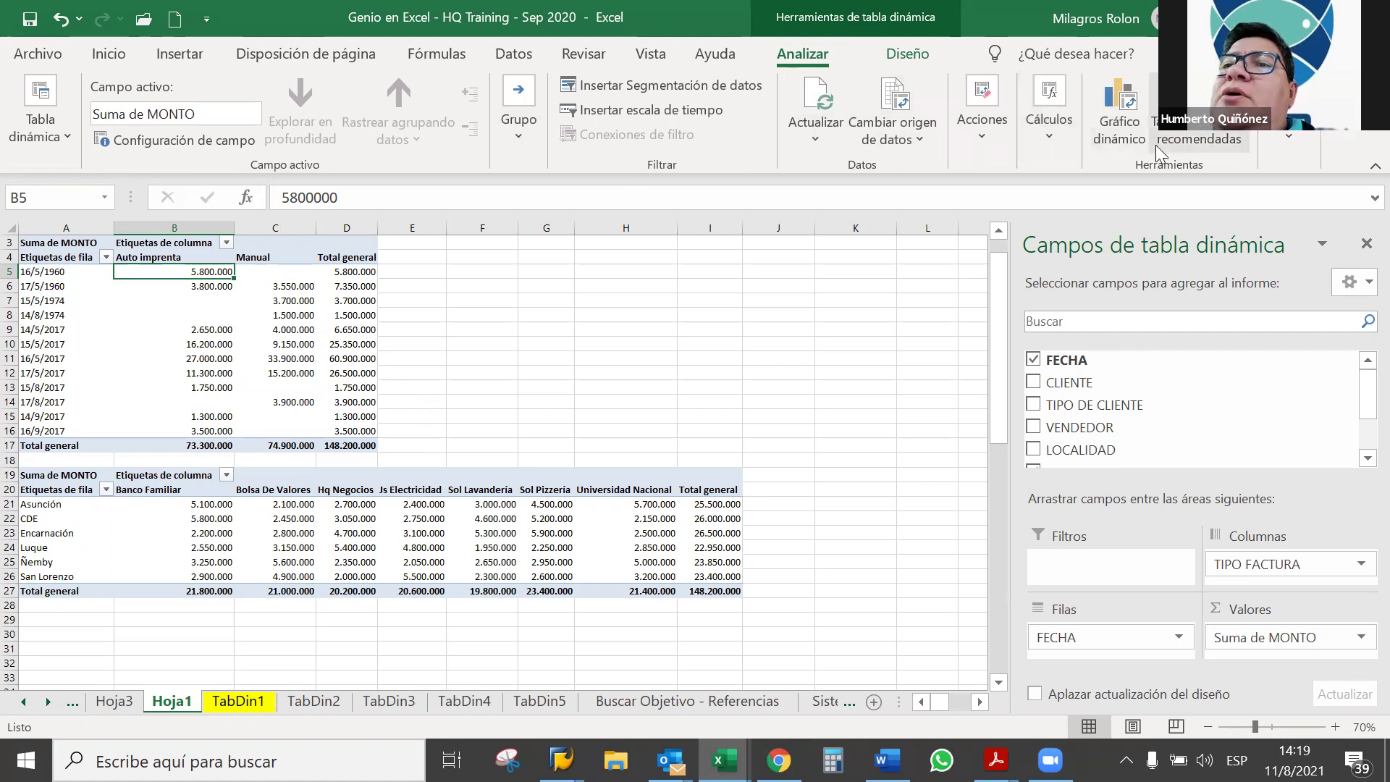
{"action": "left_click", "coordinate": [1099, 101]}
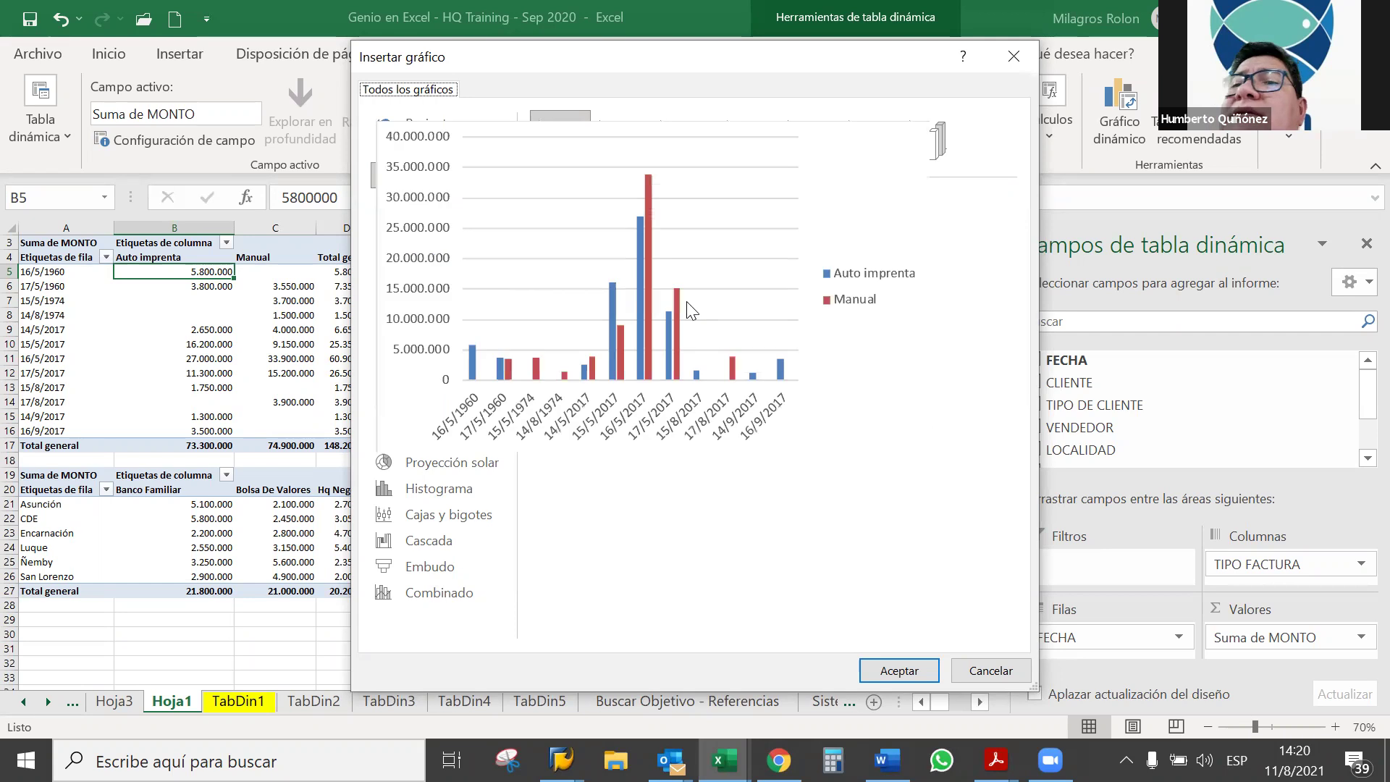
{"action": "left_click", "coordinate": [891, 673]}
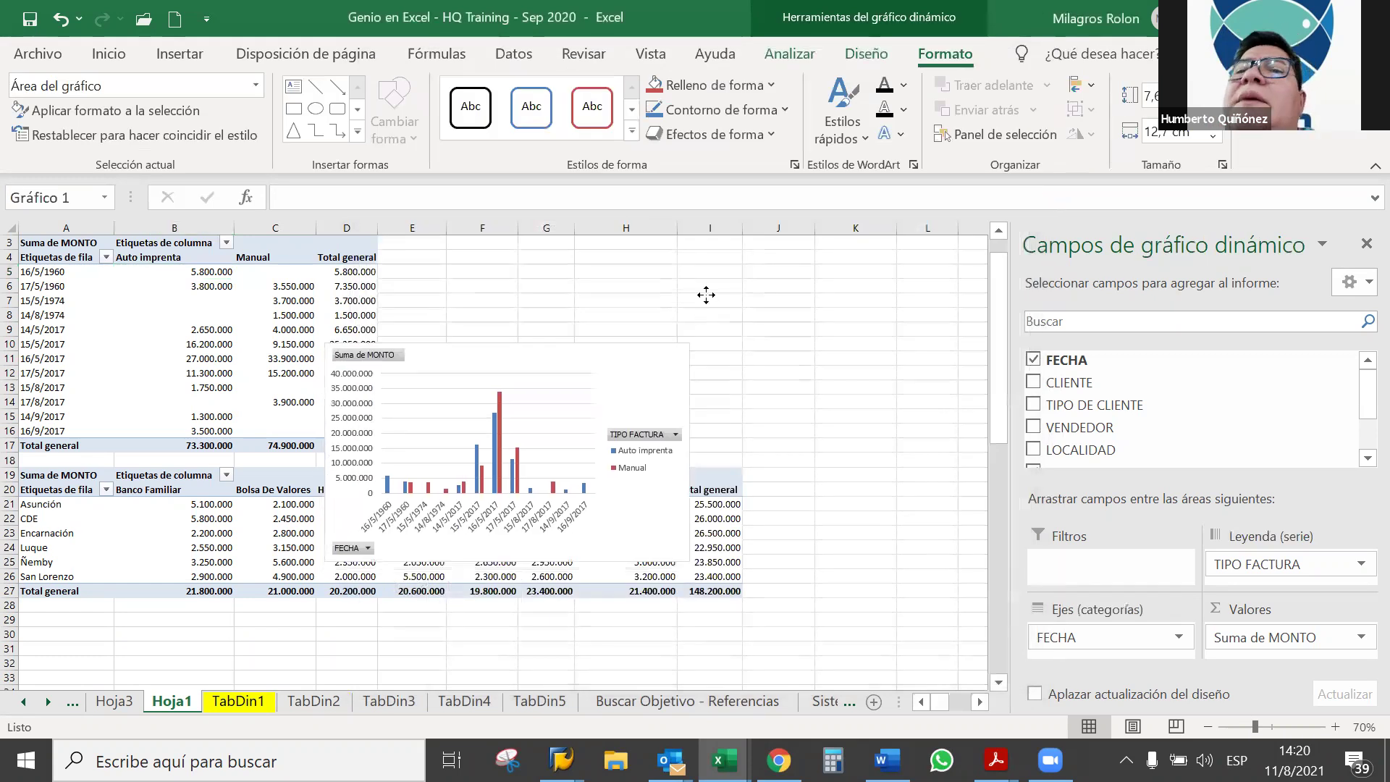
Step: Move the FECHA pivot chart up beside the first pivot table, spanning columns E to I
{"action": "left_click_drag", "start_coordinate": [706, 295], "coordinate": [734, 245]}
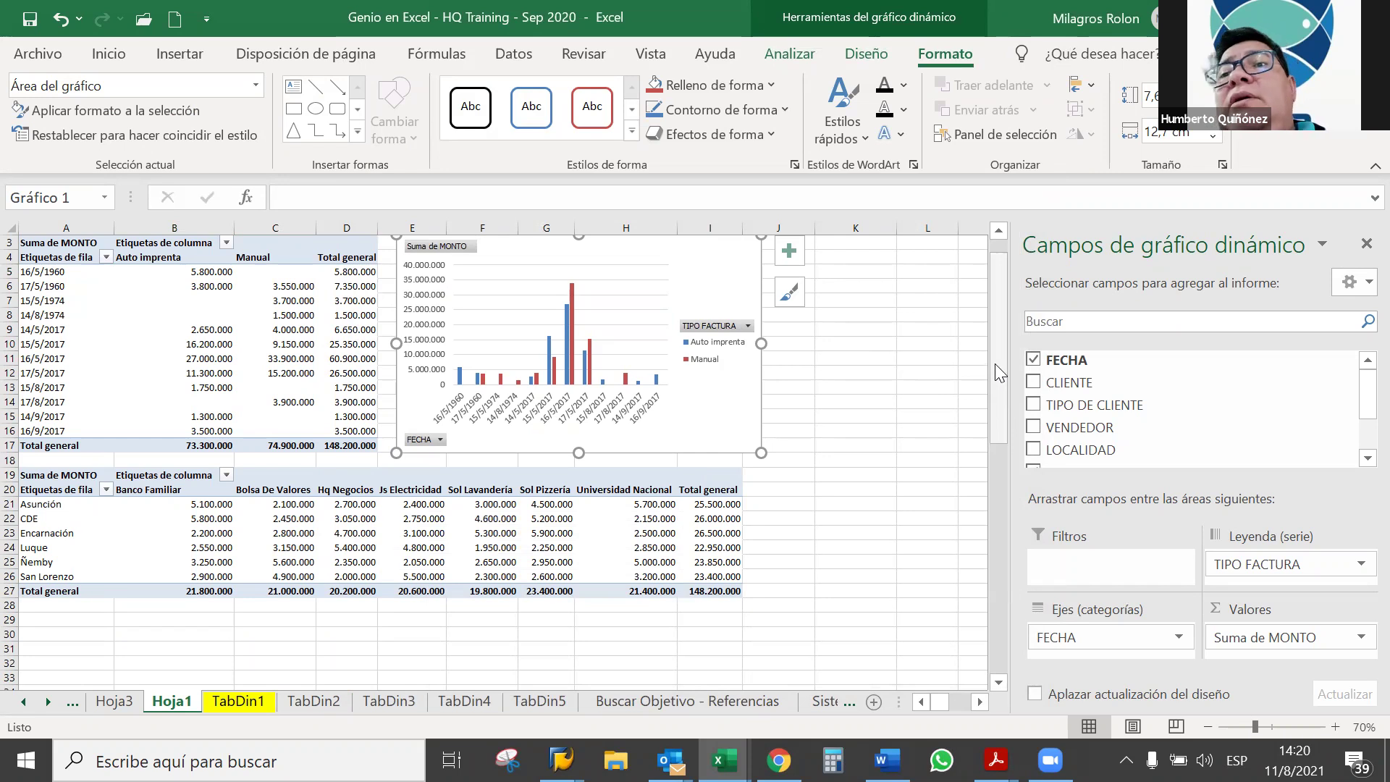
{"action": "scroll", "coordinate": [994, 374], "scroll_direction": "up", "scroll_amount": 1}
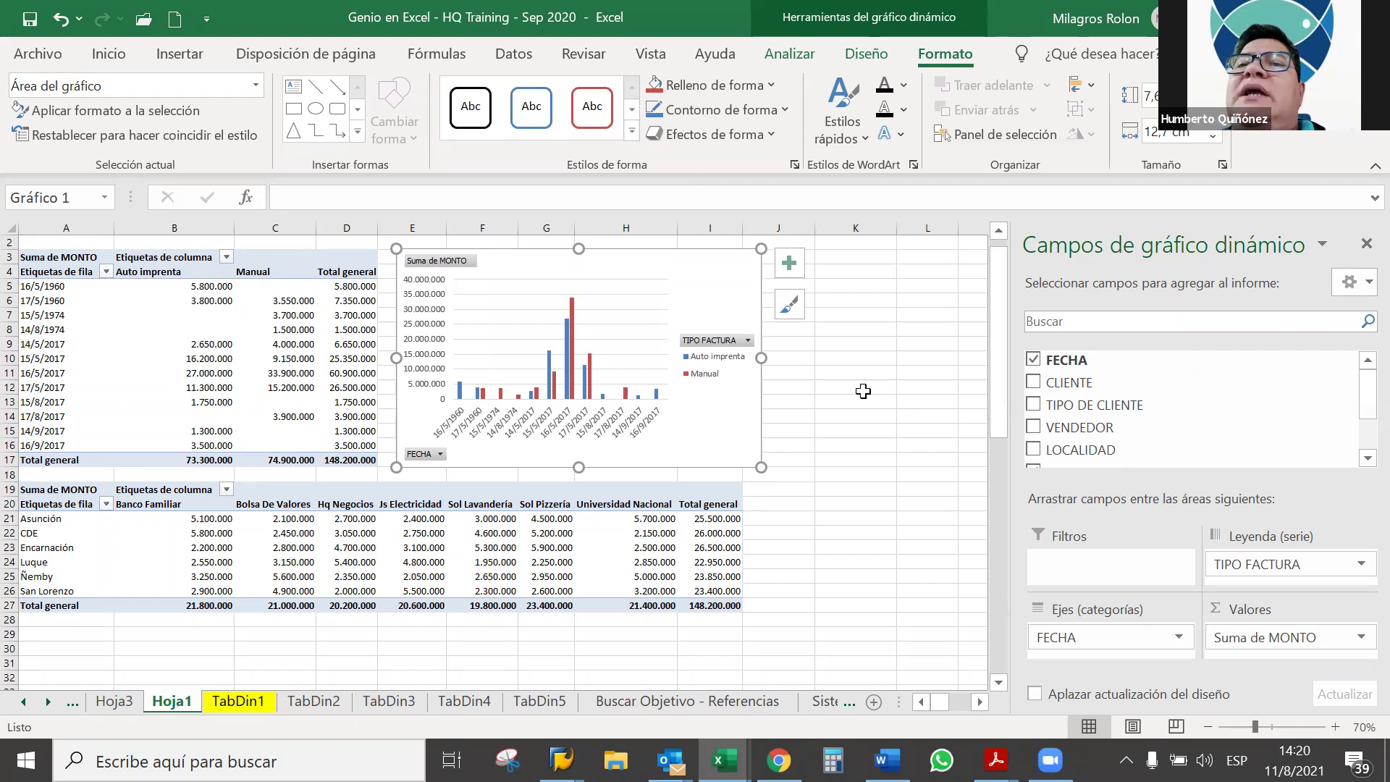
Step: Open the pivot chart's Mostrar u ocultar options for field list and field buttons
{"action": "left_click", "coordinate": [866, 55]}
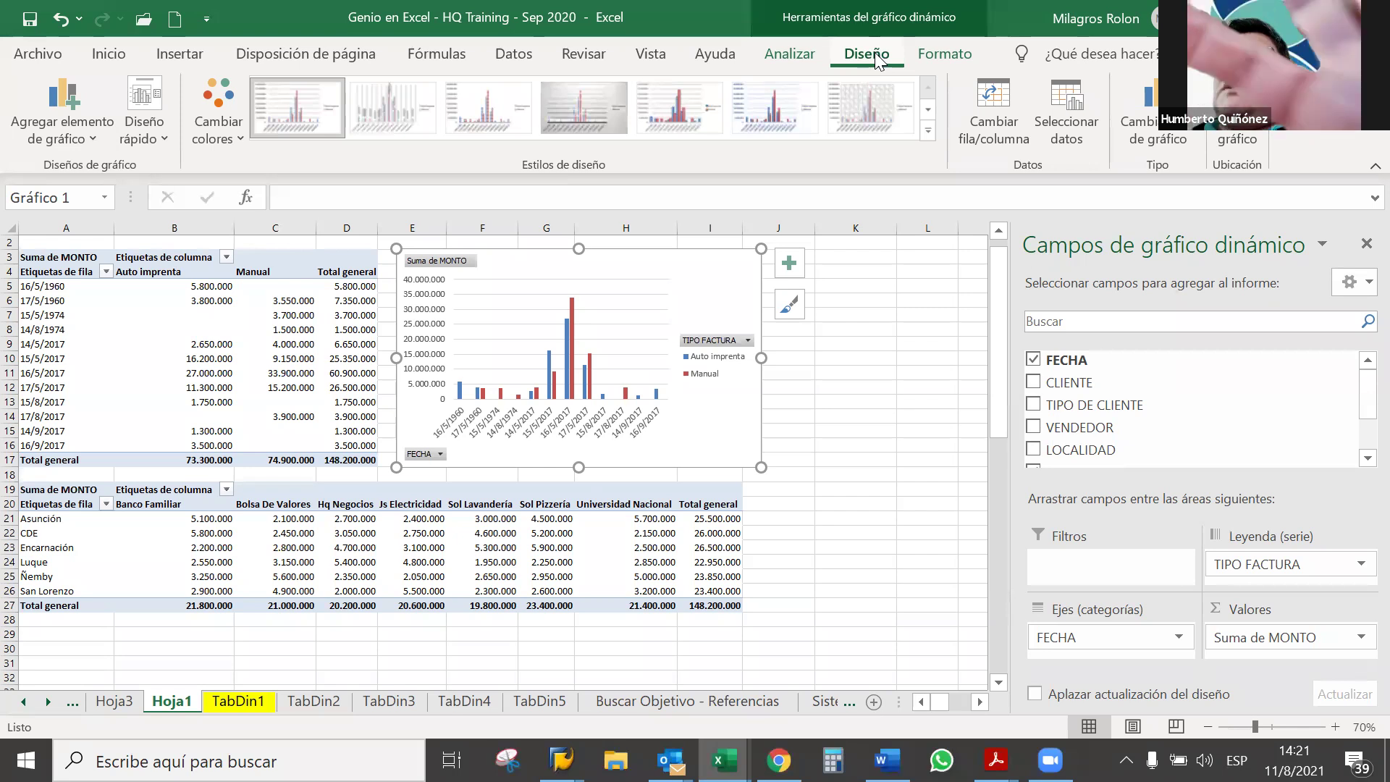
{"action": "left_click", "coordinate": [801, 58]}
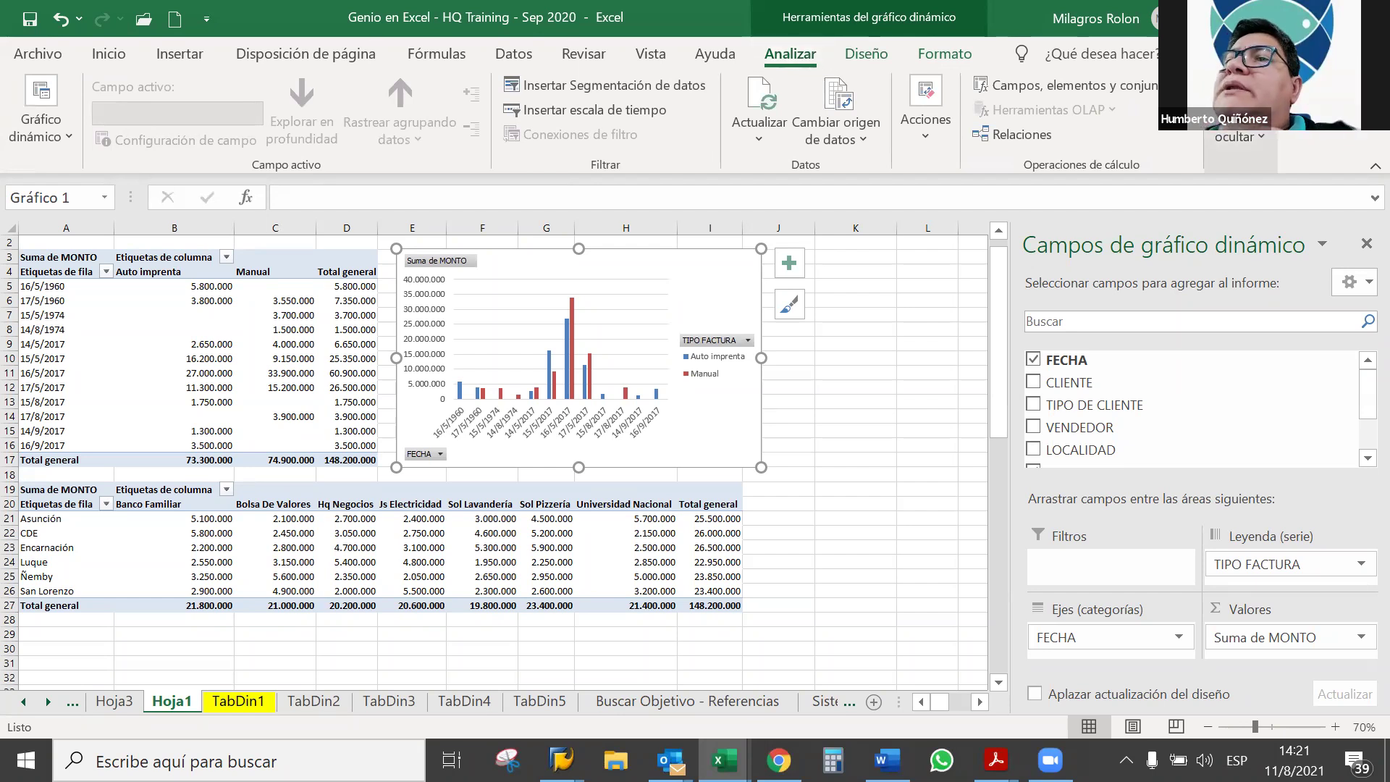
{"action": "left_click", "coordinate": [1239, 136]}
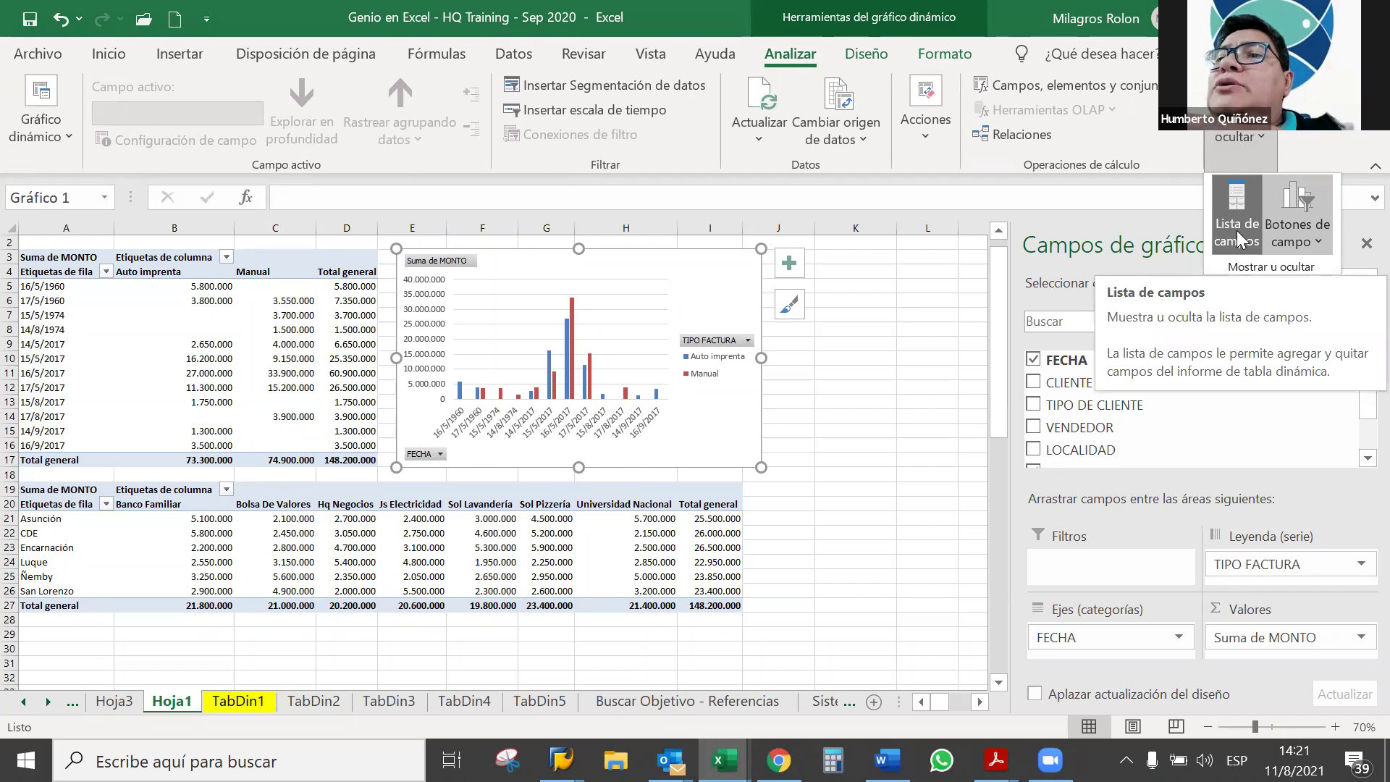
{"action": "left_click", "coordinate": [1289, 244]}
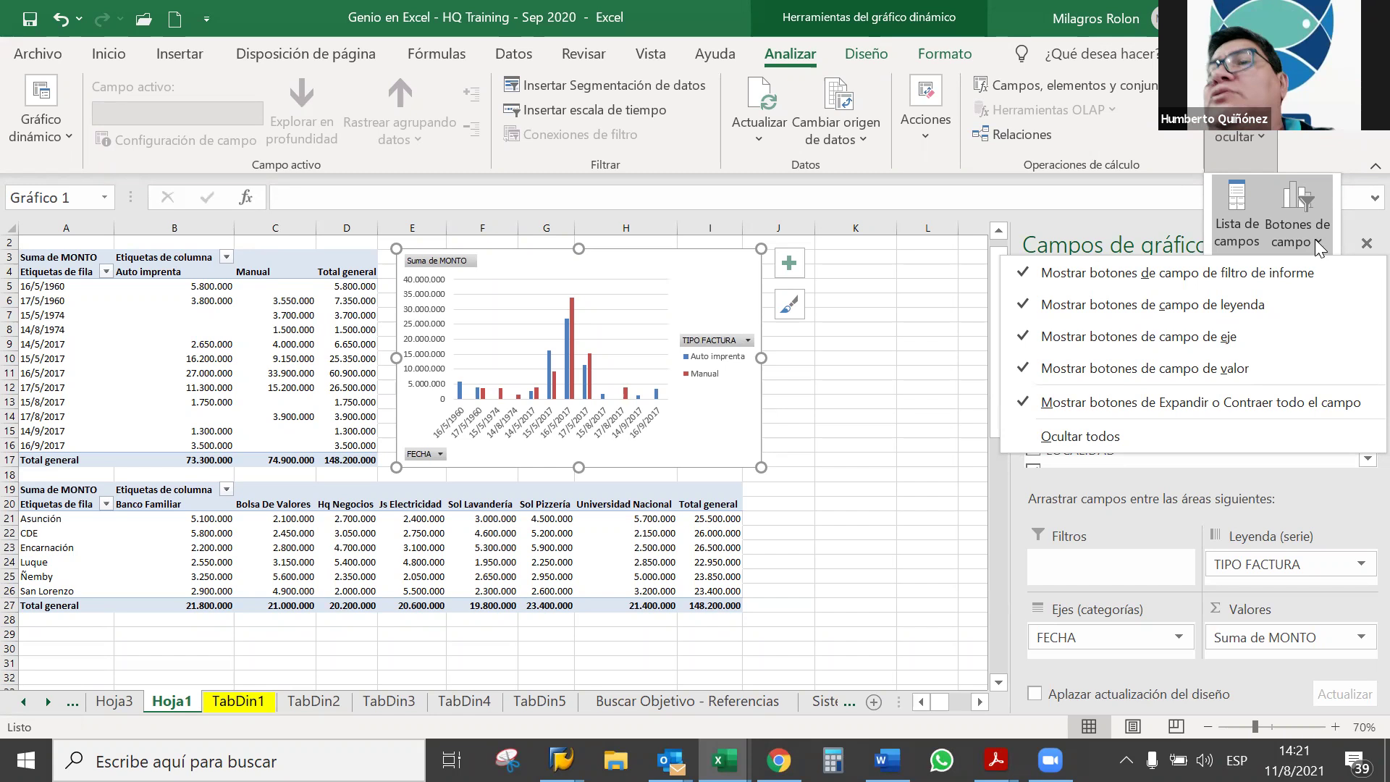
{"action": "left_click", "coordinate": [1317, 244]}
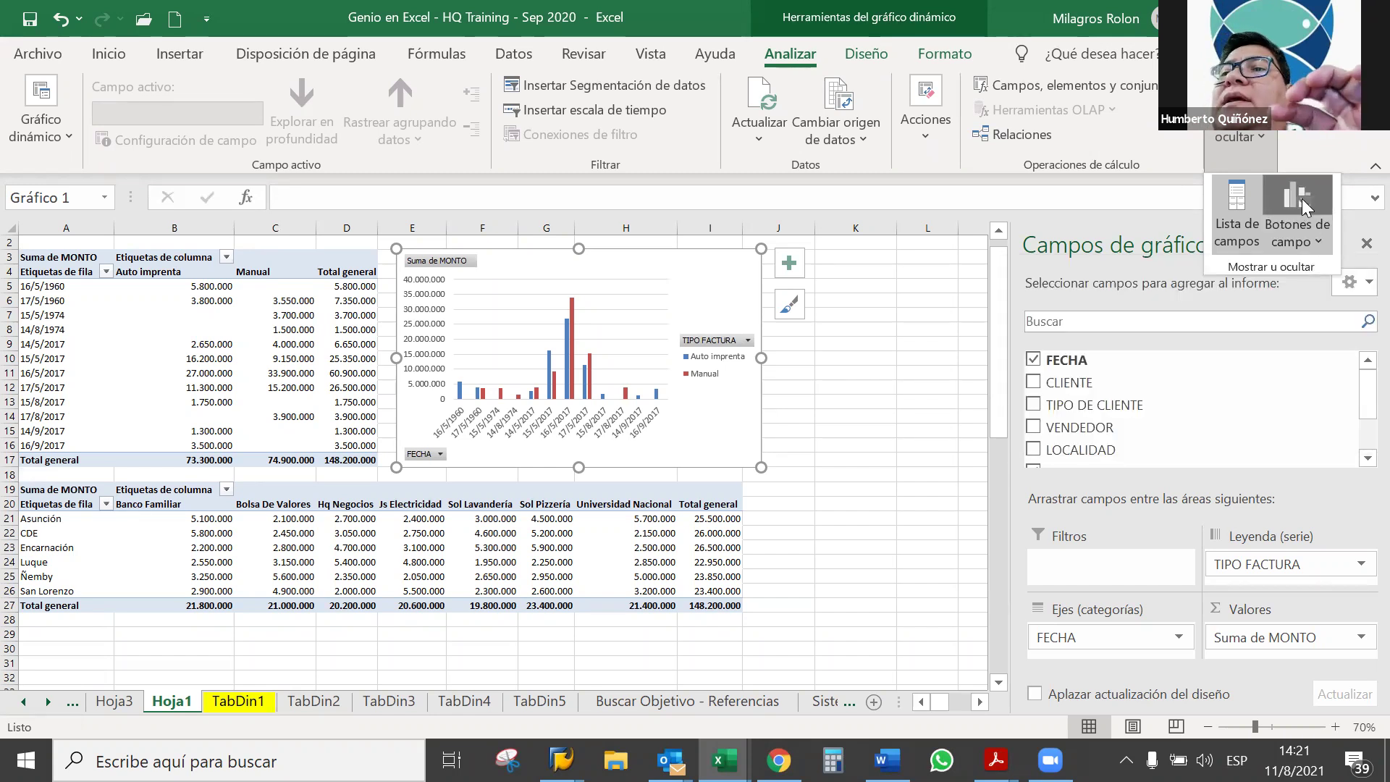
{"action": "left_click", "coordinate": [1307, 208]}
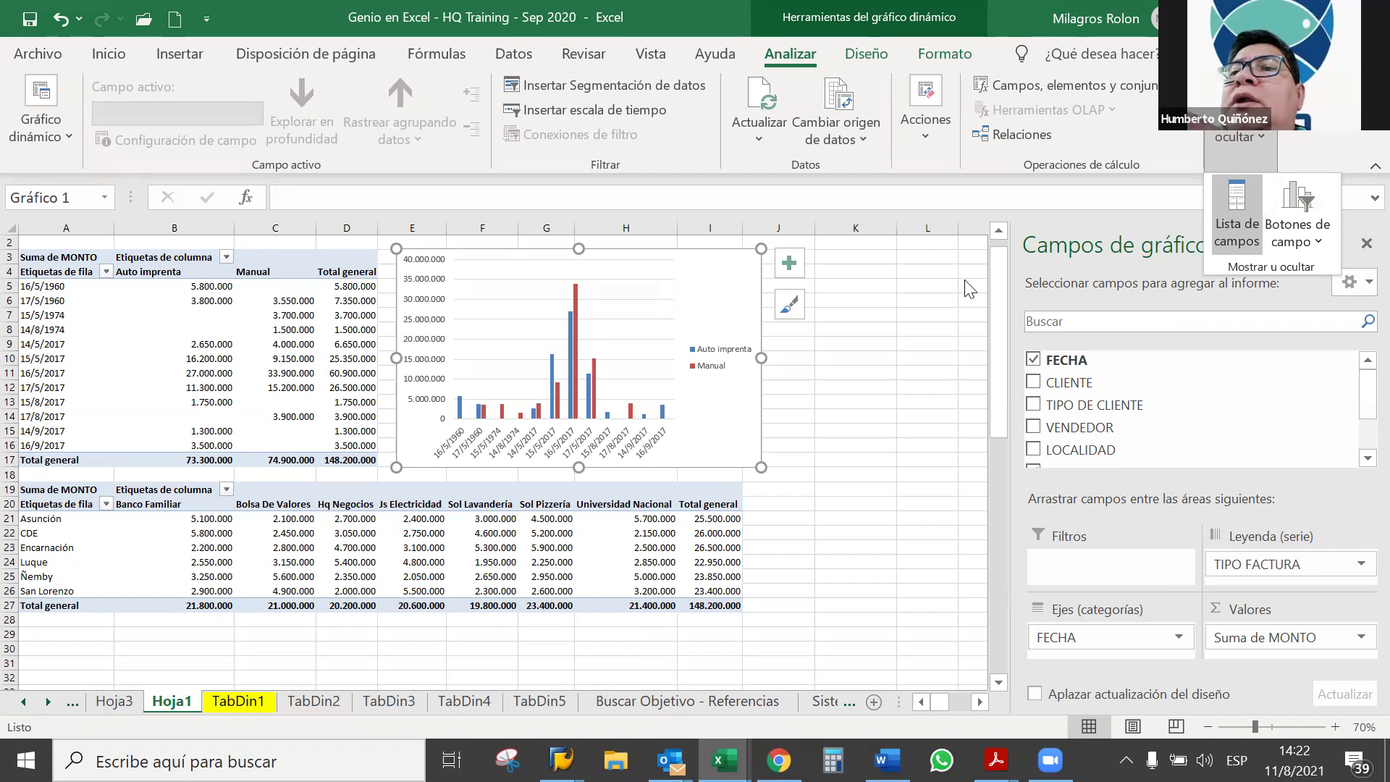
{"action": "left_click", "coordinate": [1280, 202]}
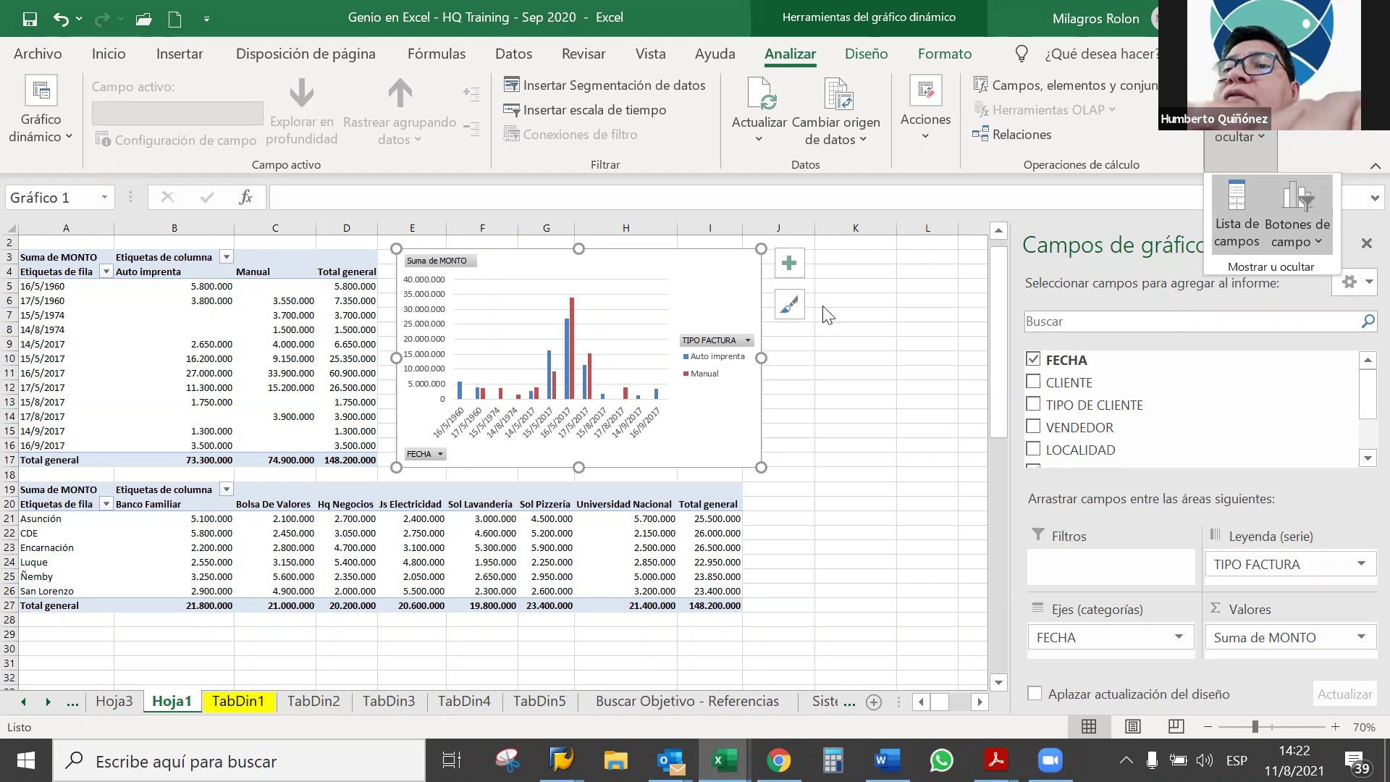
{"action": "left_click", "coordinate": [748, 341]}
Step: Filter the pivot chart's TIPO FACTURA field to show only Auto imprenta
{"action": "left_click", "coordinate": [748, 341]}
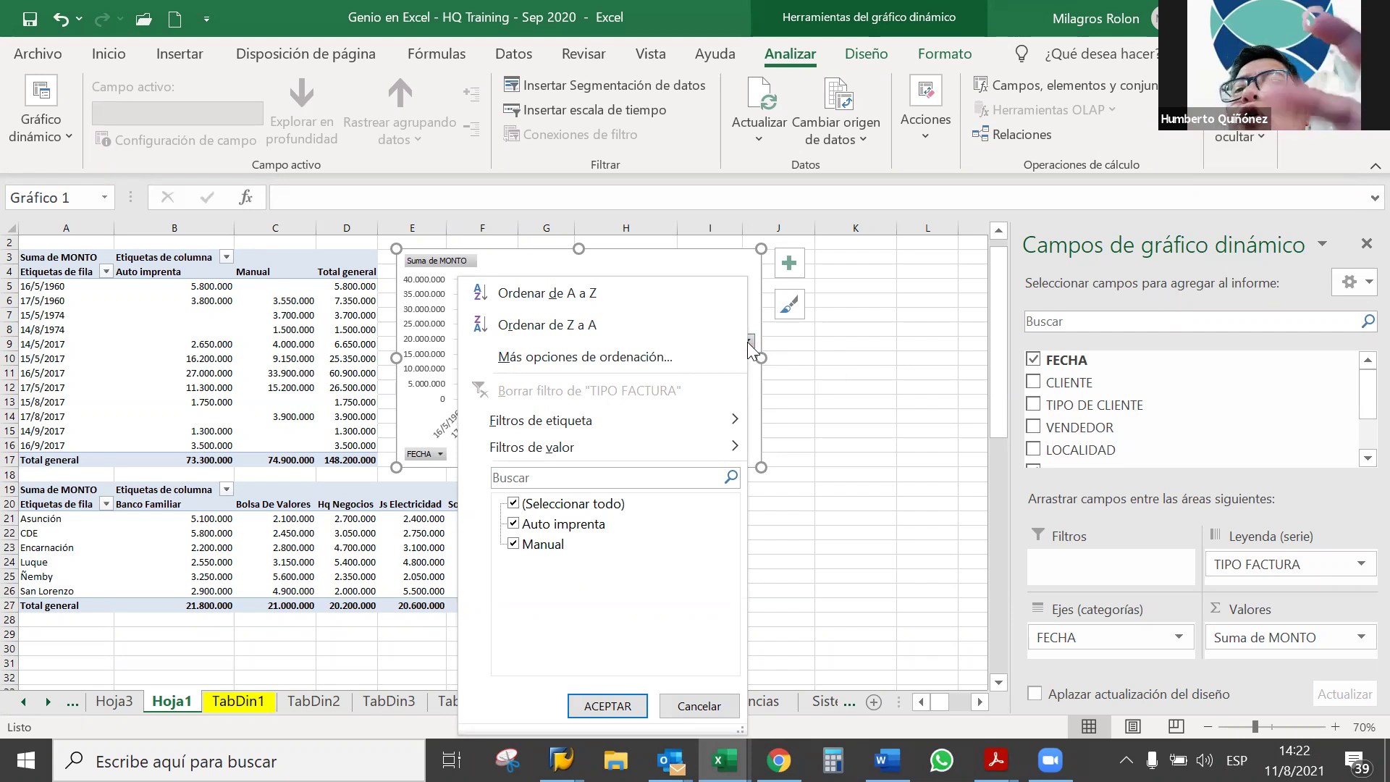
{"action": "left_click", "coordinate": [515, 506]}
{"action": "left_click", "coordinate": [513, 525]}
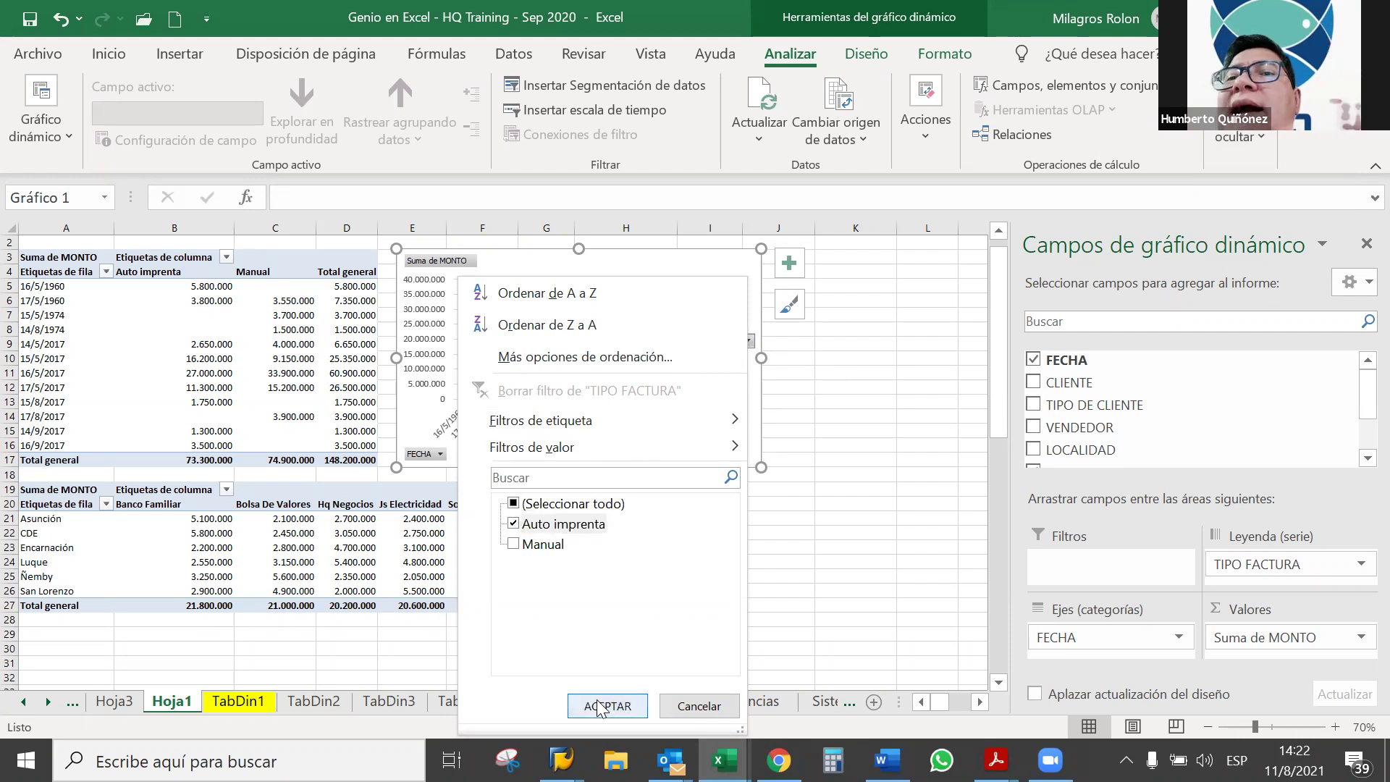
{"action": "left_click", "coordinate": [606, 705]}
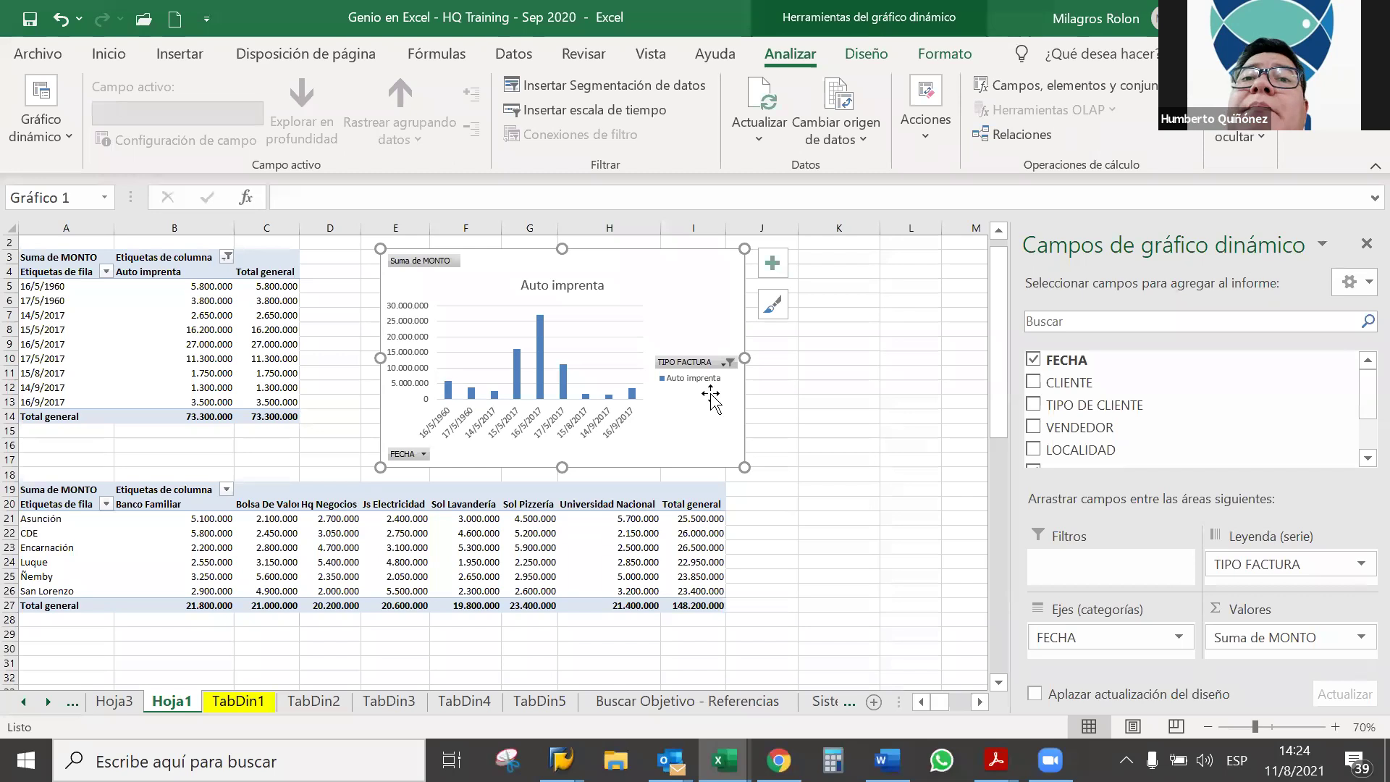
Step: Re-filter TIPO FACTURA to include Manual alongside Auto imprenta
{"action": "left_click", "coordinate": [730, 363]}
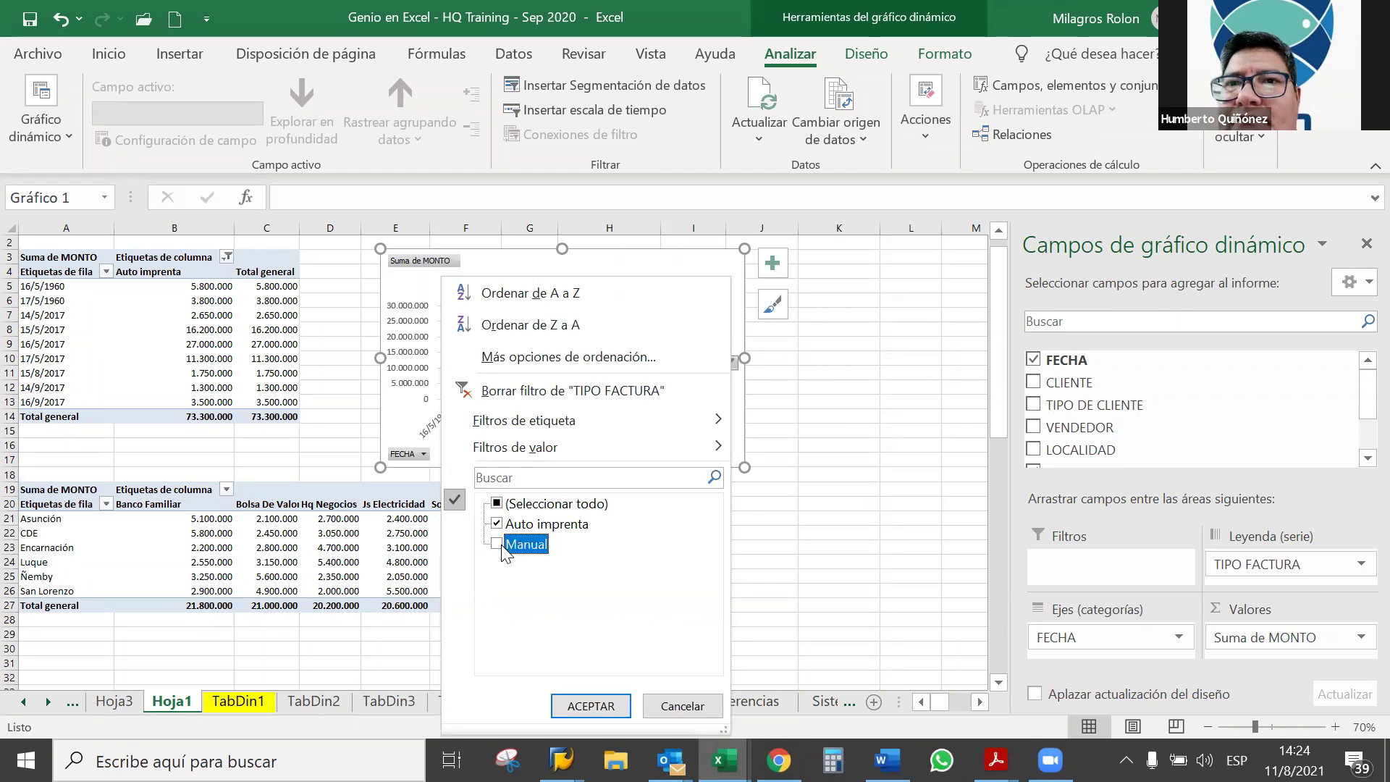
{"action": "left_click", "coordinate": [502, 547]}
{"action": "left_click", "coordinate": [611, 703]}
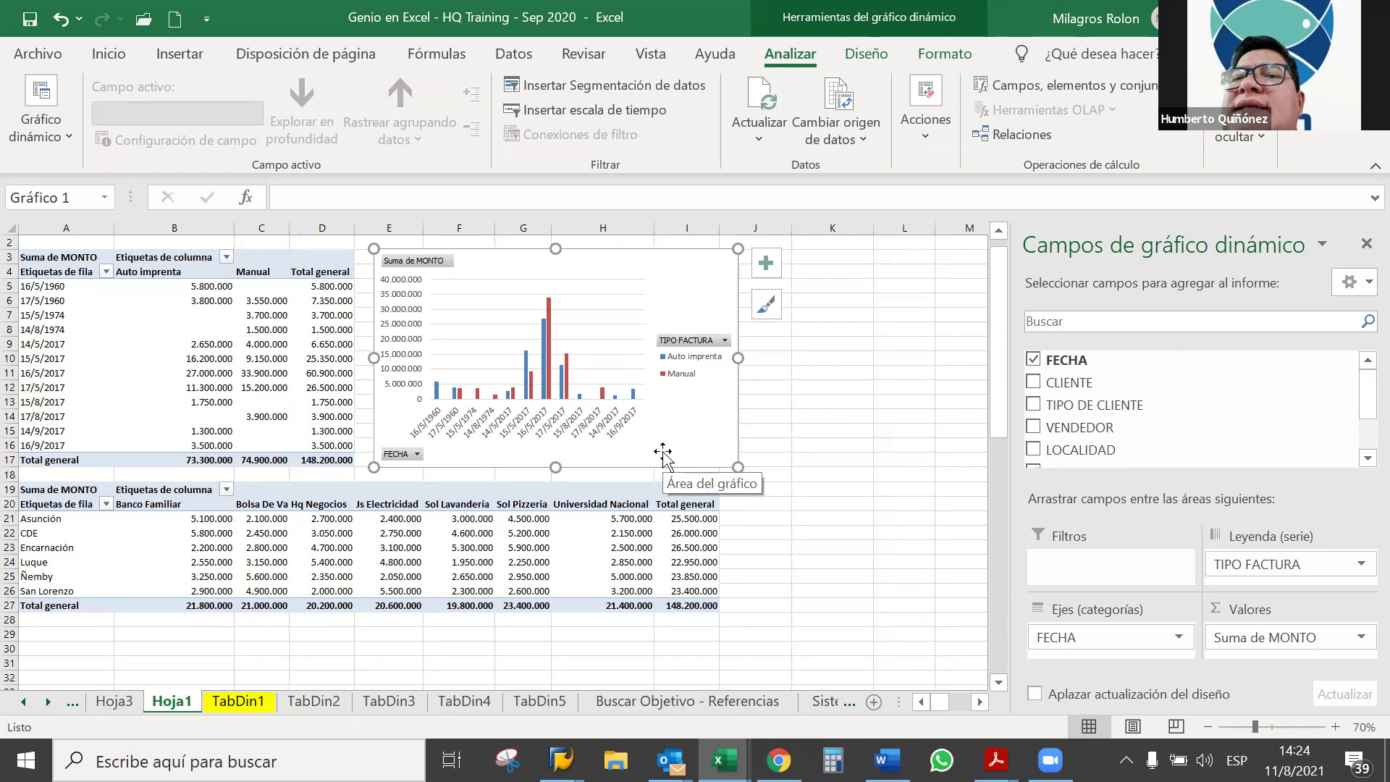
{"action": "mouse_move", "coordinate": [549, 359]}
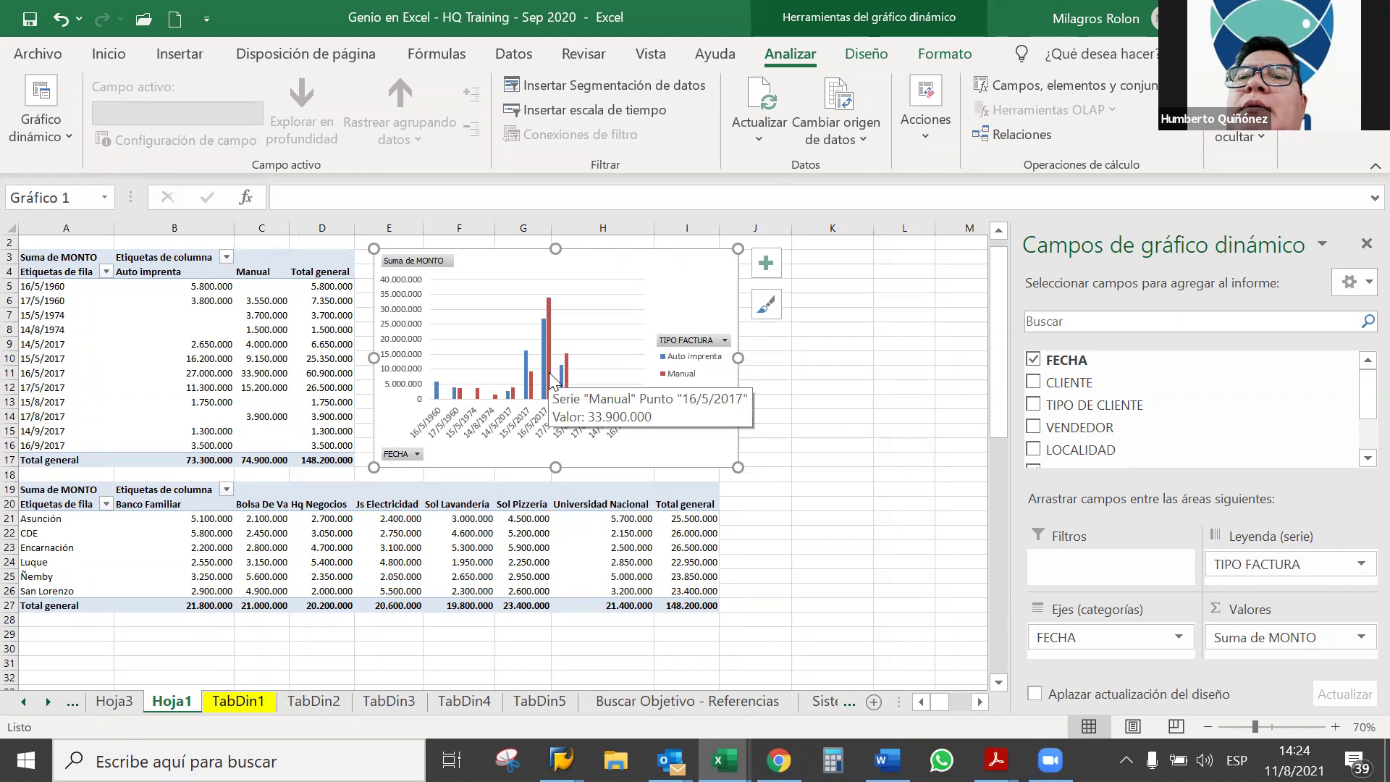
Step: Add a Lineal trendline to the Manual bars of the FECHA pivot chart
{"action": "right_click", "coordinate": [551, 378]}
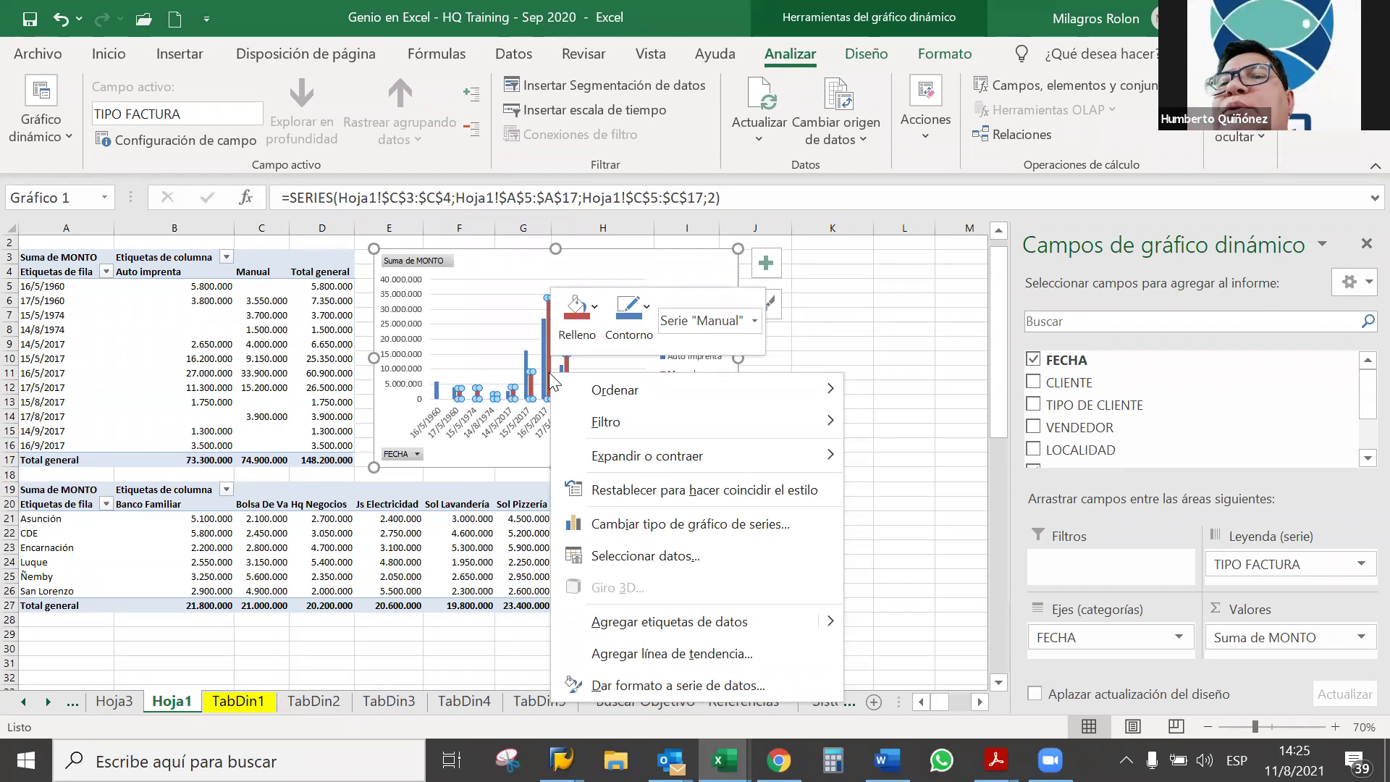
{"action": "left_click", "coordinate": [735, 655]}
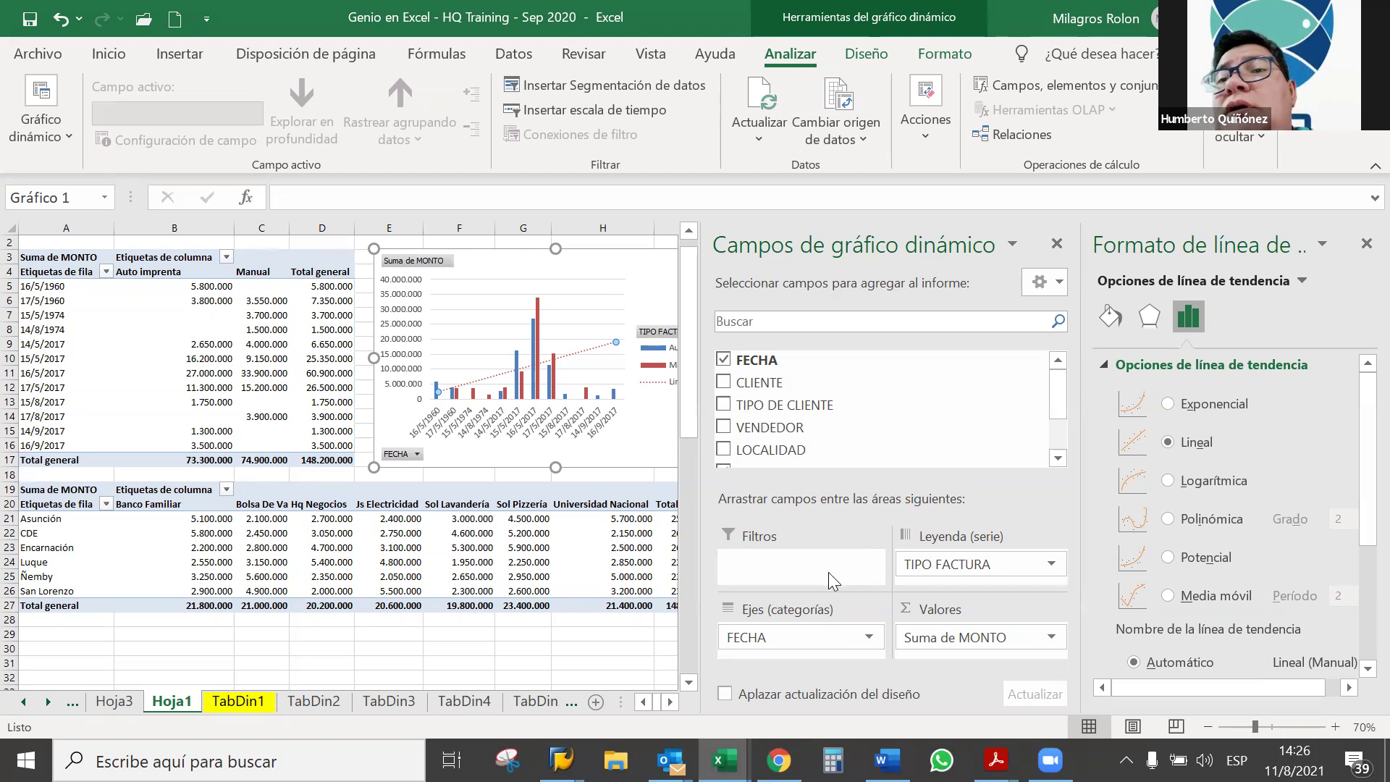
{"action": "left_click", "coordinate": [535, 338]}
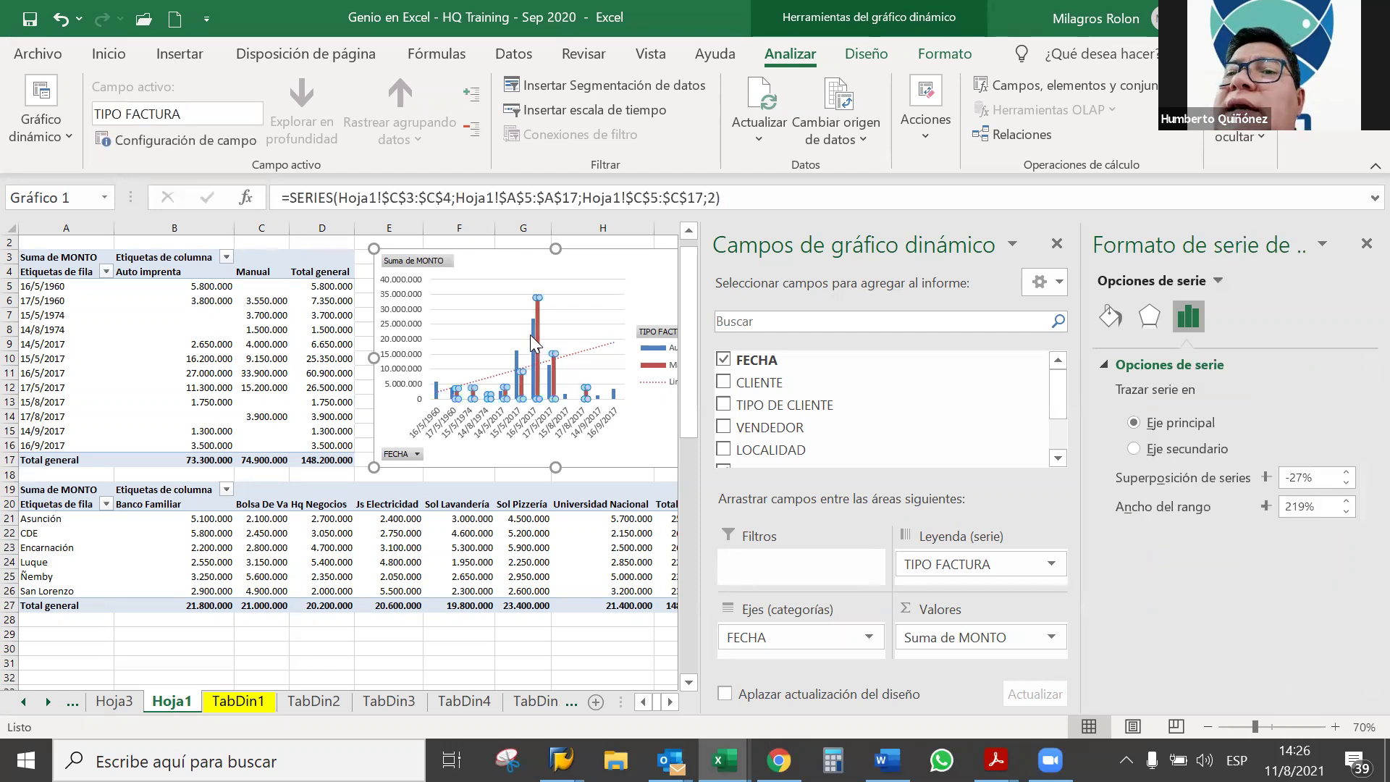
Step: Add a Lineal trendline to the Auto imprenta bars of the FECHA pivot chart
{"action": "right_click", "coordinate": [534, 339]}
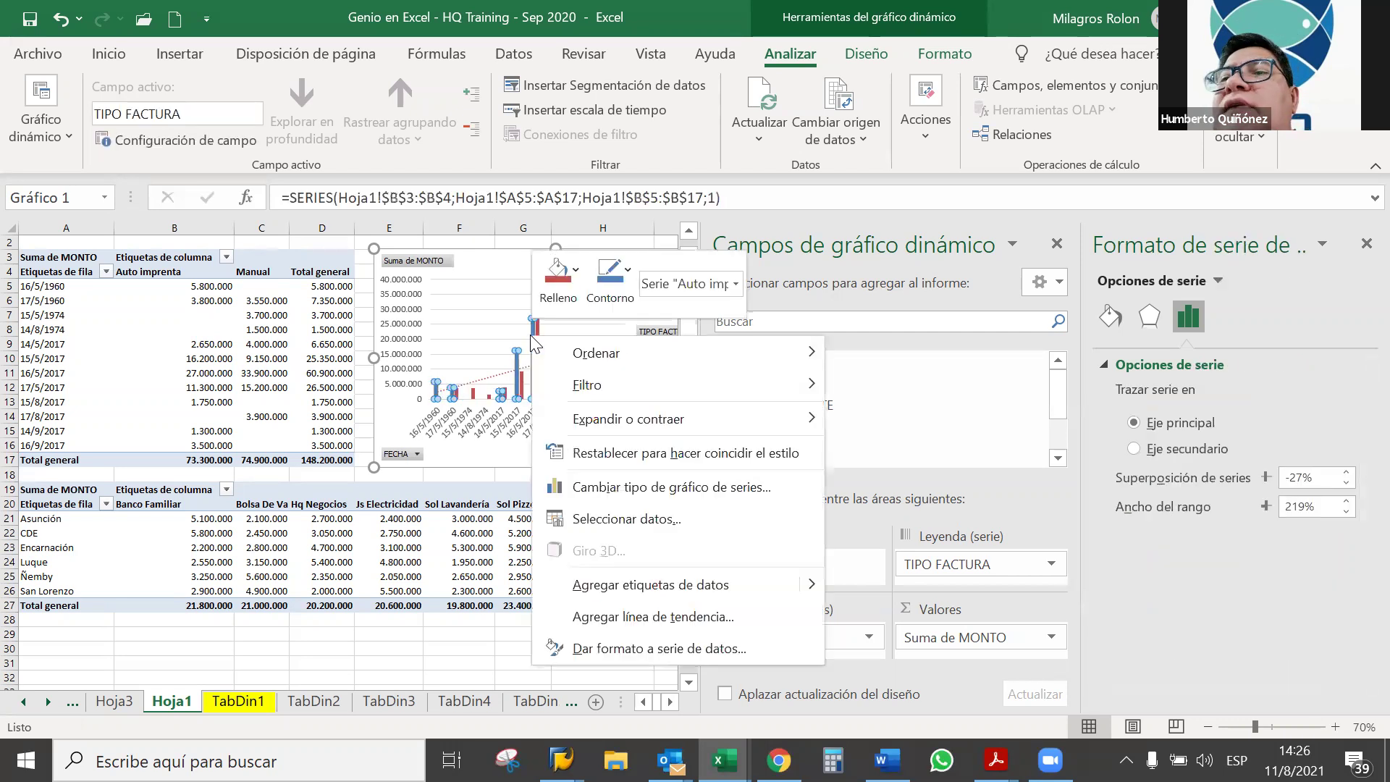
{"action": "left_click", "coordinate": [655, 616]}
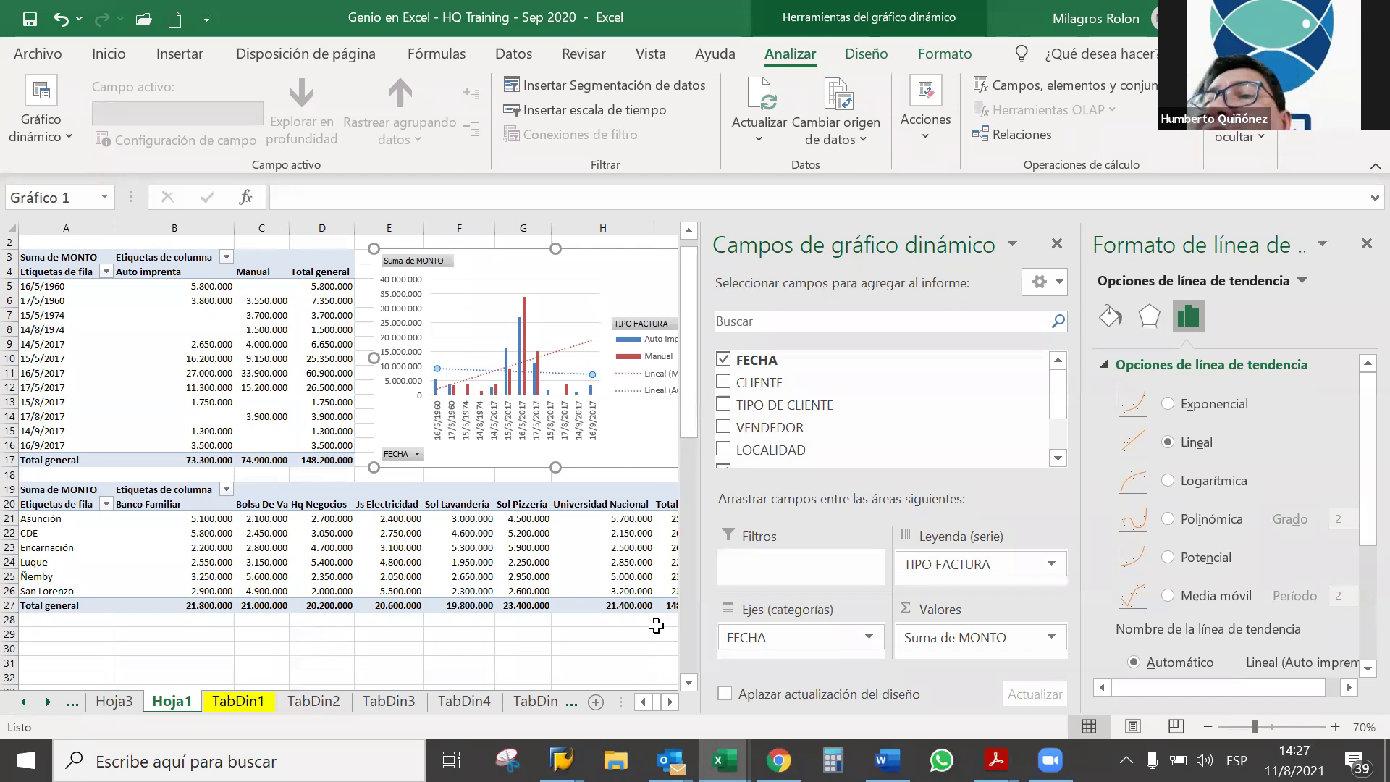
{"action": "scroll", "coordinate": [1361, 428], "scroll_direction": "down", "scroll_amount": 1}
{"action": "left_click_drag", "start_coordinate": [1360, 428], "coordinate": [1357, 563]}
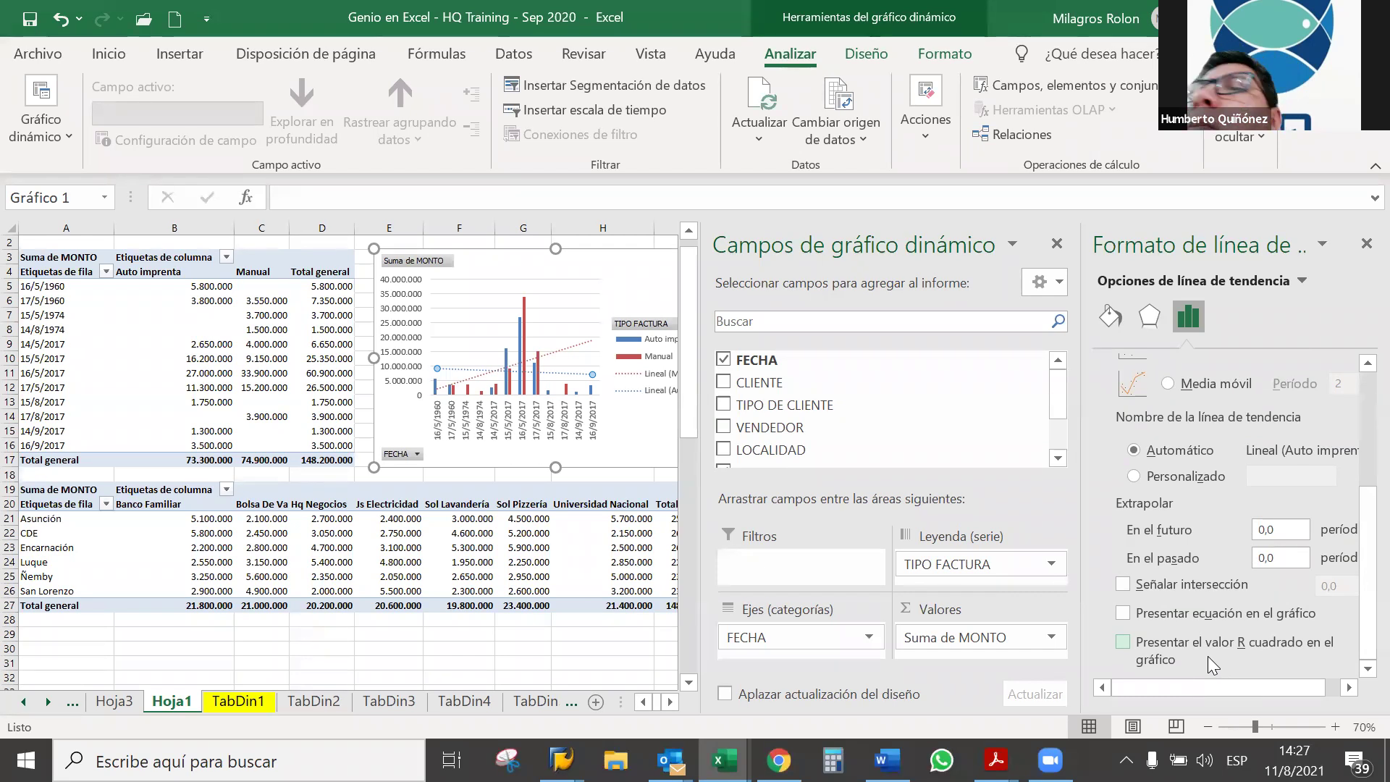
{"action": "left_click", "coordinate": [1123, 585]}
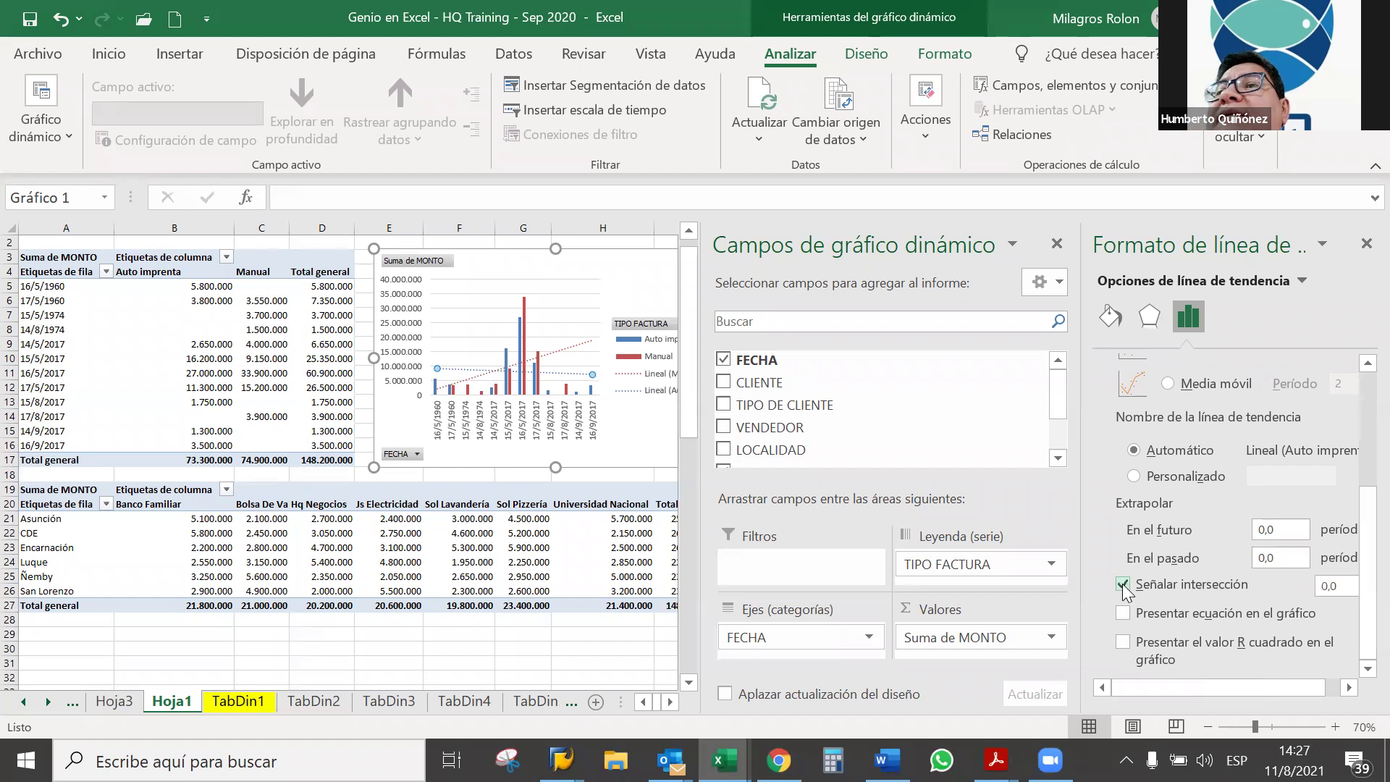
{"action": "left_click", "coordinate": [1122, 585]}
{"action": "left_click", "coordinate": [1123, 613]}
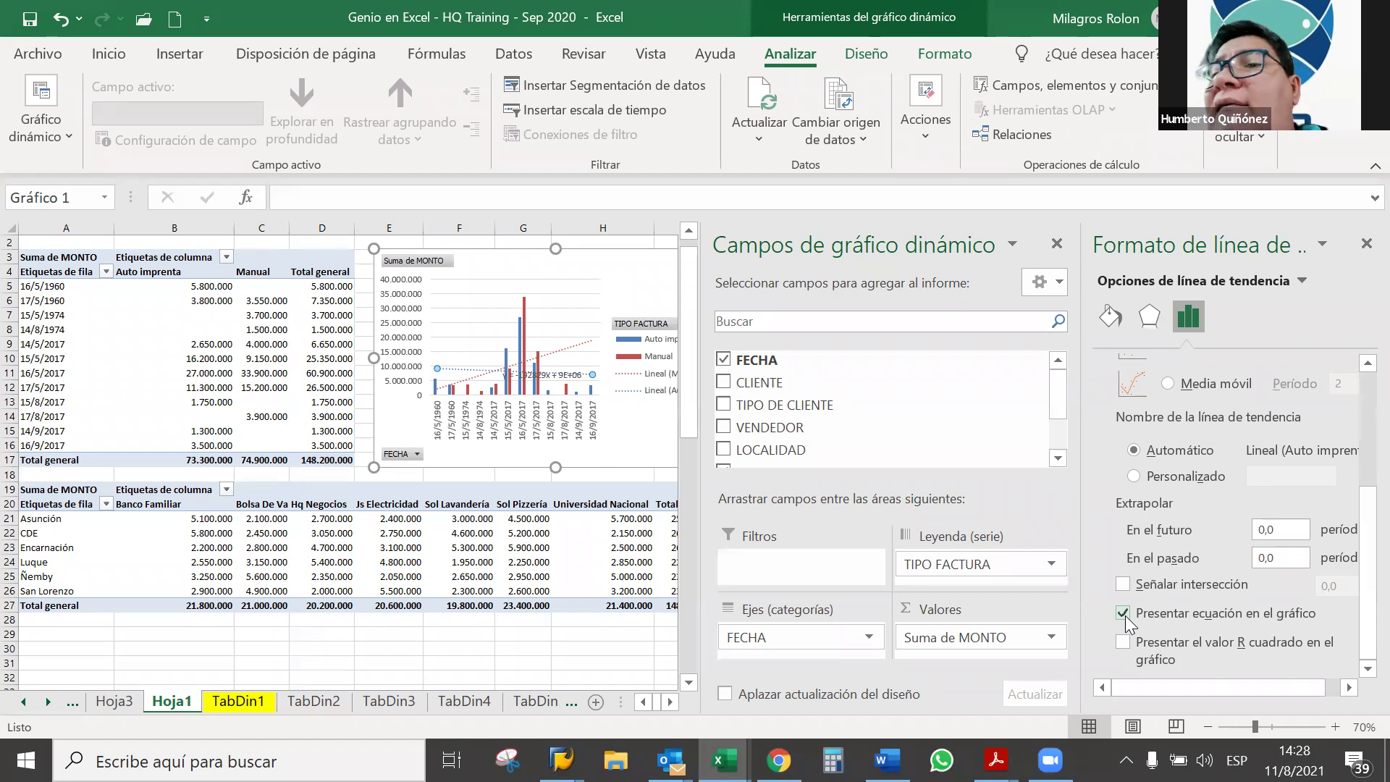
Step: Hide the trendline equation and select cell F23 in the LOCALIDAD pivot table
{"action": "left_click", "coordinate": [1122, 613]}
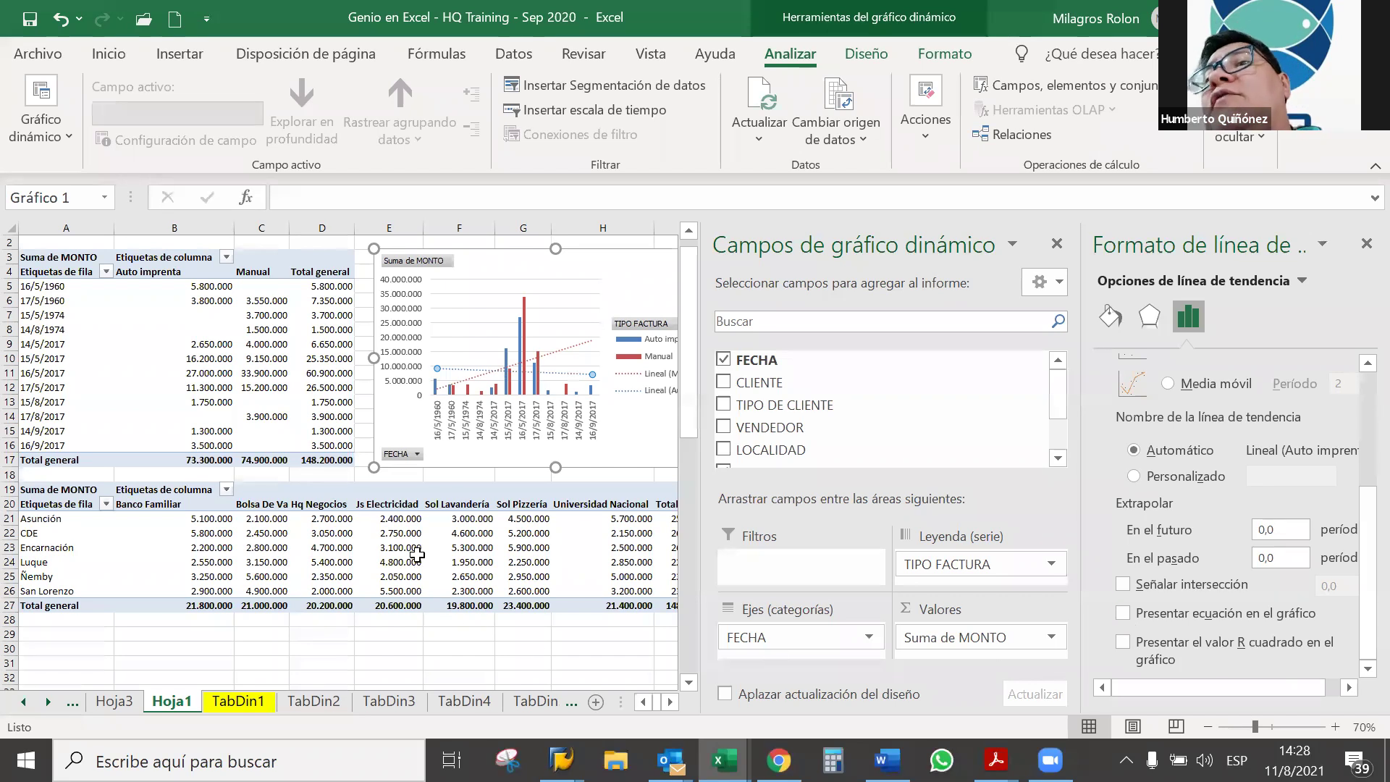
{"action": "left_click", "coordinate": [416, 562]}
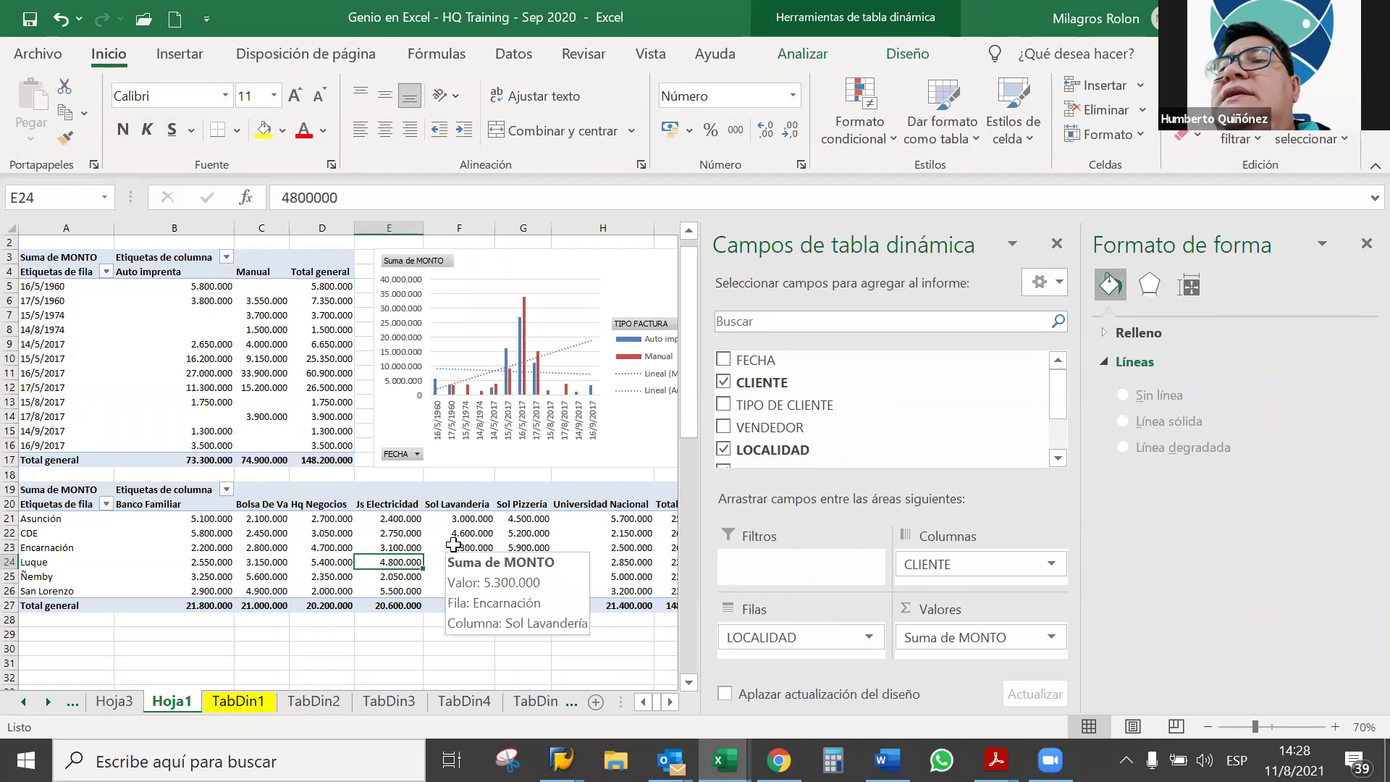
{"action": "left_click", "coordinate": [453, 544]}
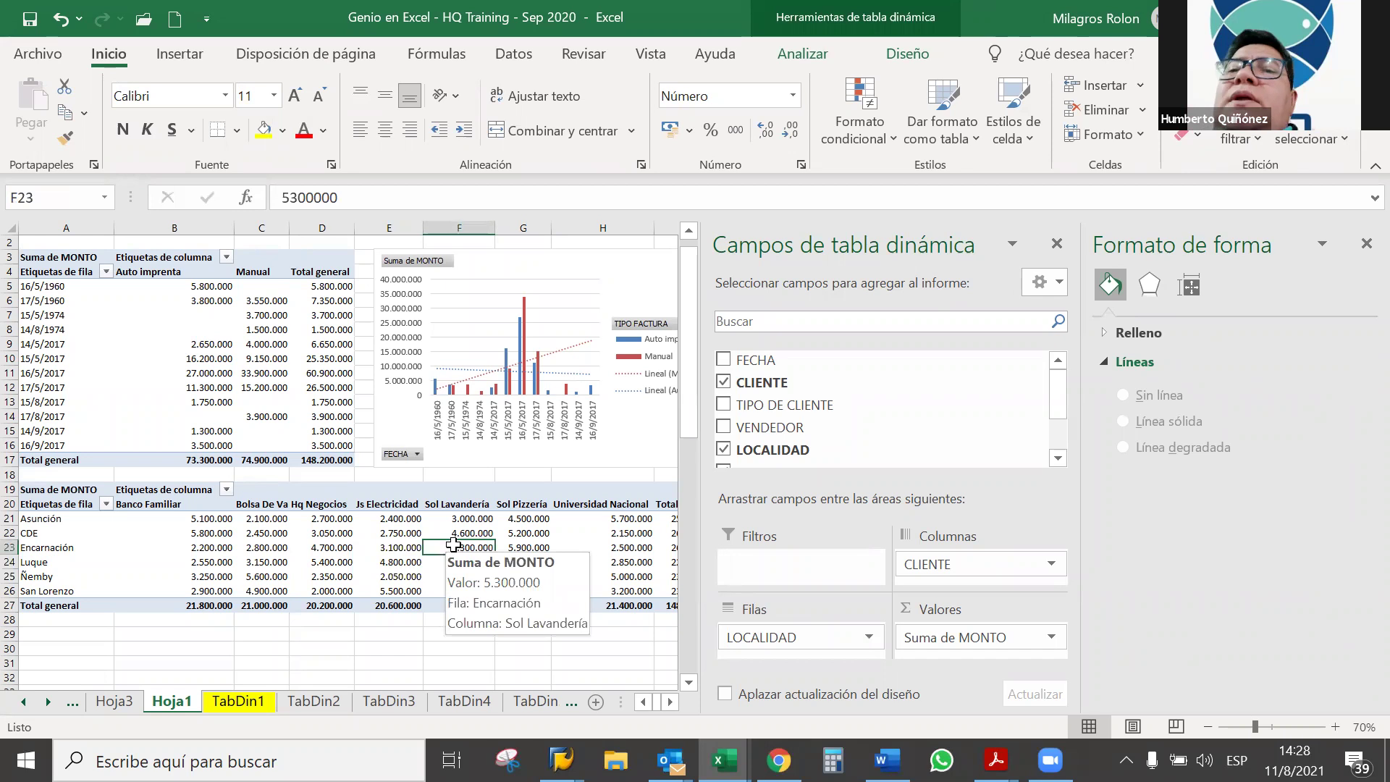
{"action": "right_click", "coordinate": [453, 544]}
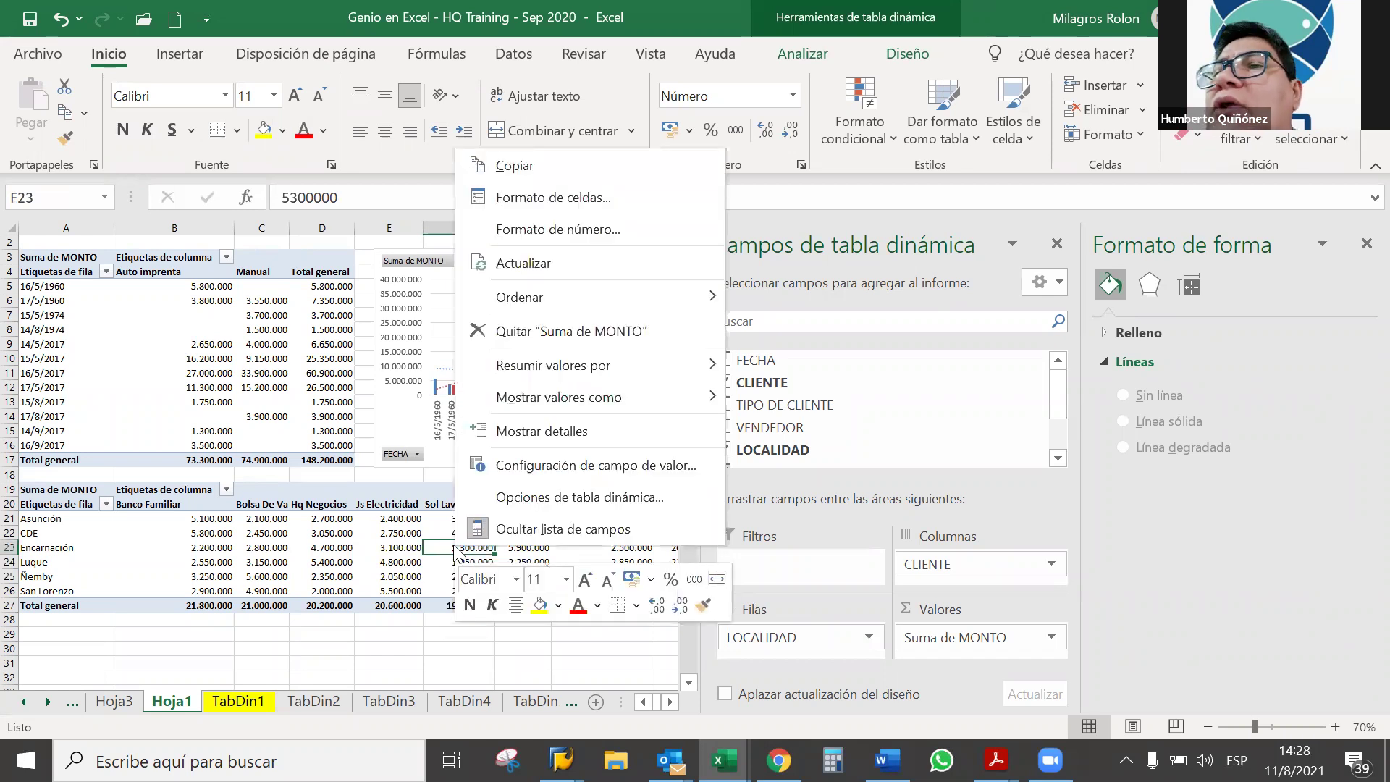
{"action": "left_click", "coordinate": [404, 540]}
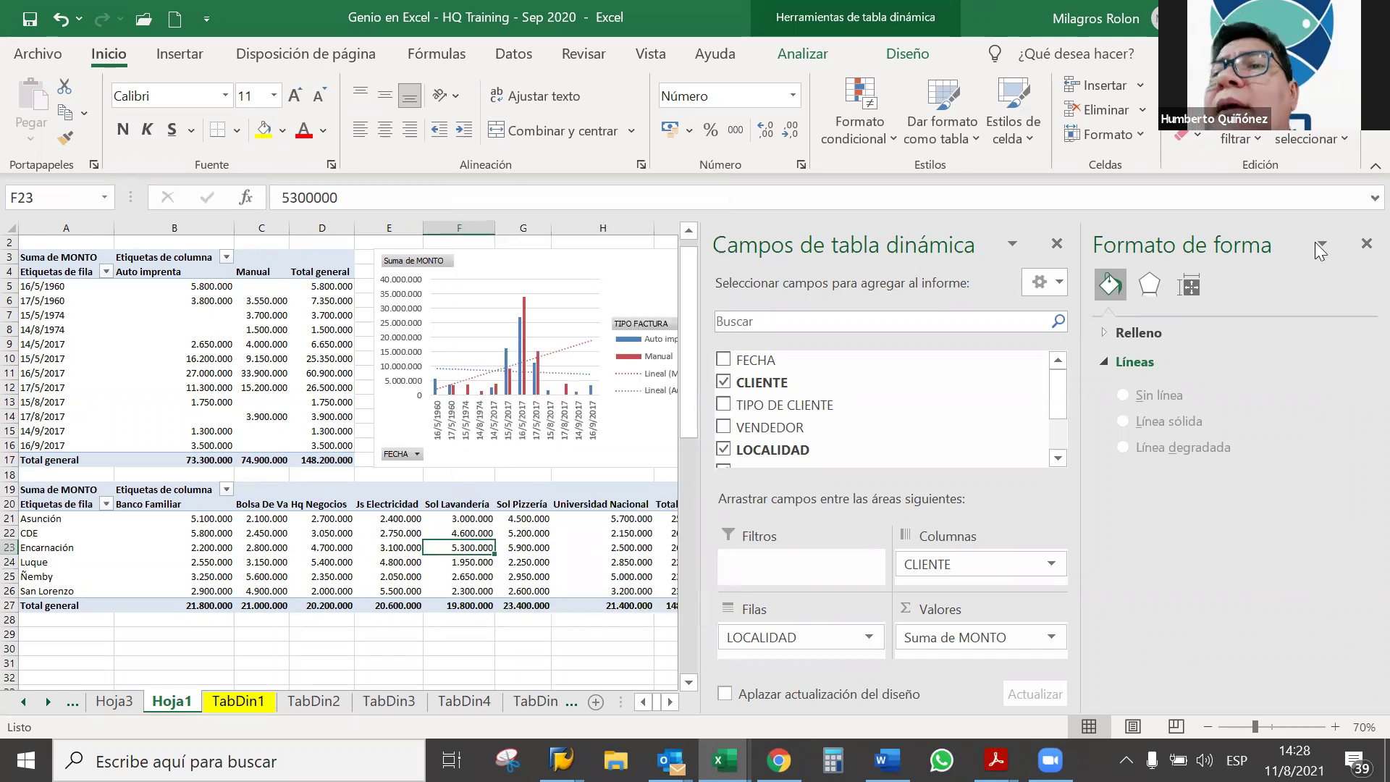
Step: Close the Formato de forma and Campos de tabla dinámica panes, then select LOCALIDAD cell E23
{"action": "left_click", "coordinate": [1365, 244]}
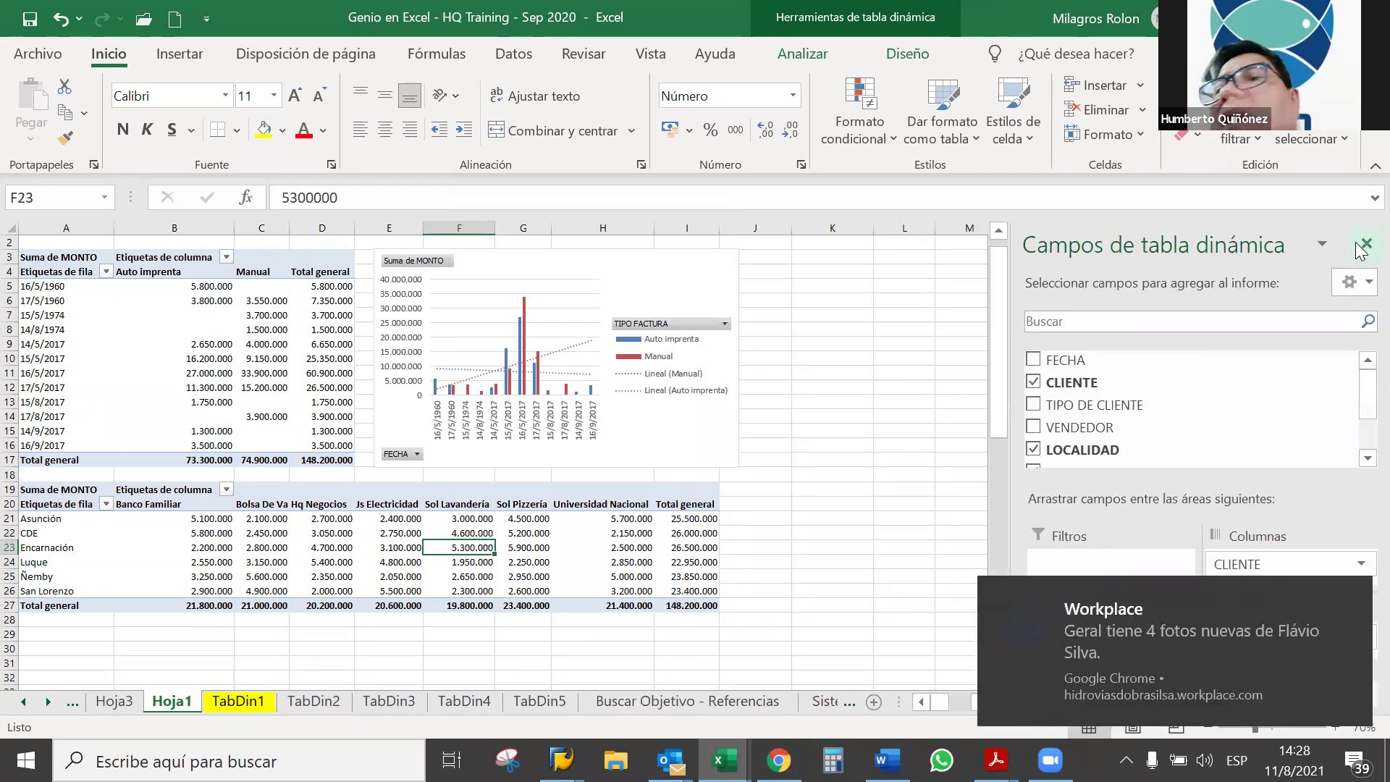
{"action": "left_click", "coordinate": [1359, 247]}
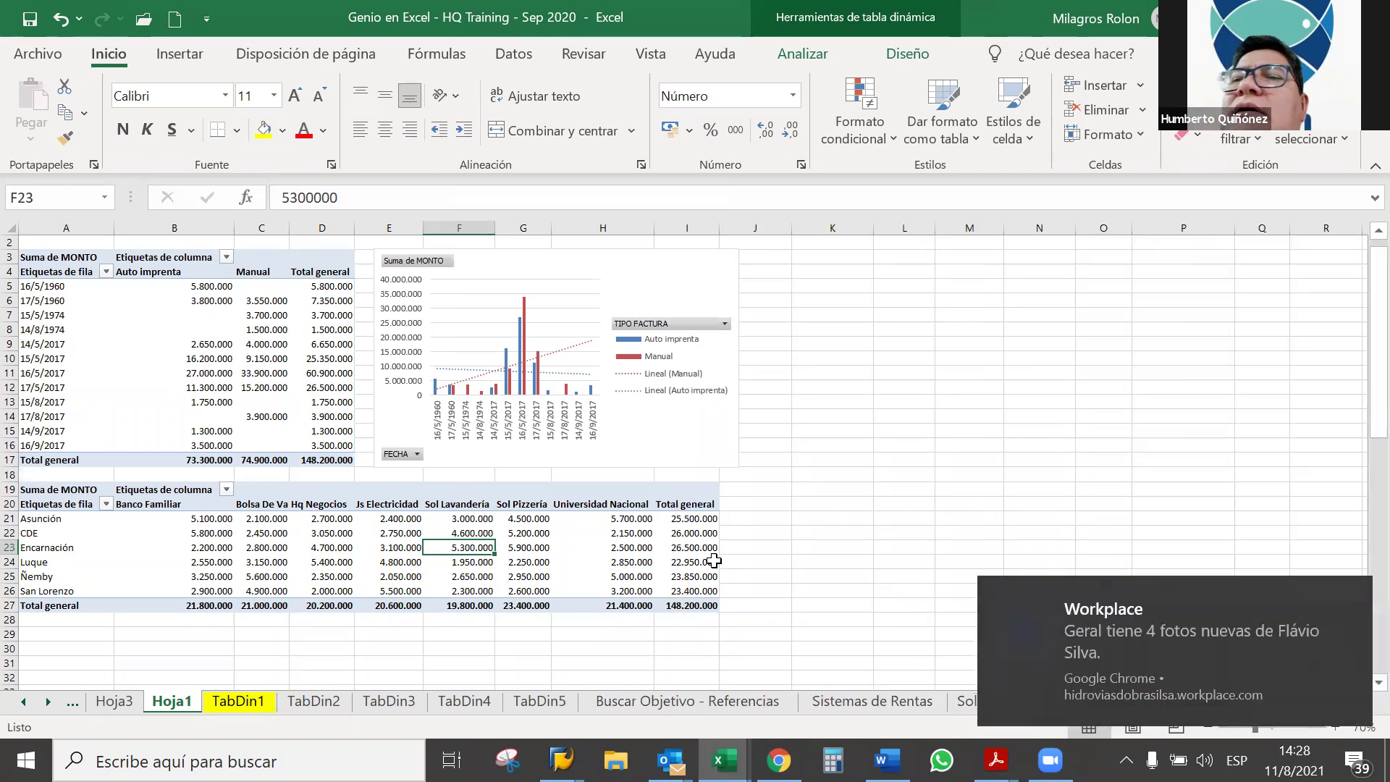
{"action": "left_click", "coordinate": [389, 544]}
{"action": "left_click", "coordinate": [807, 58]}
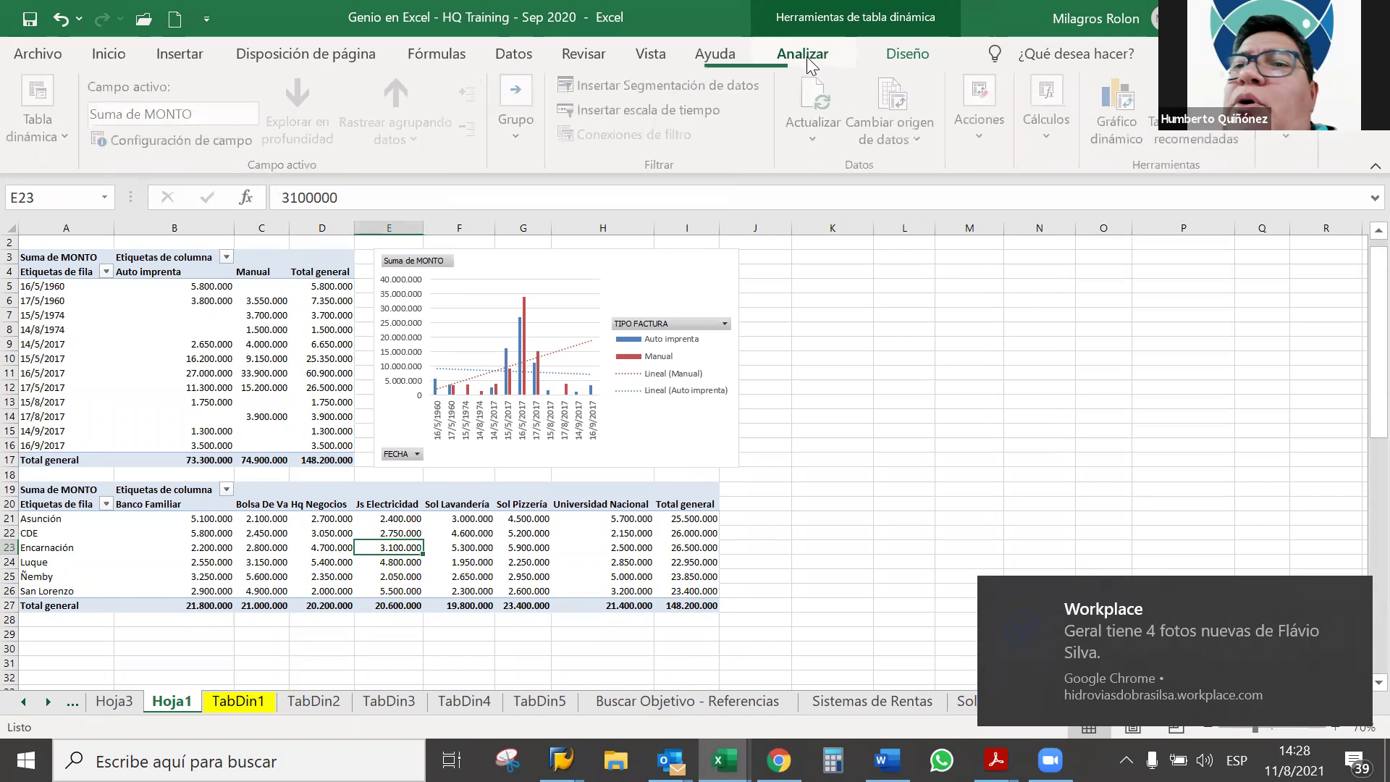
{"action": "left_click", "coordinate": [1121, 109]}
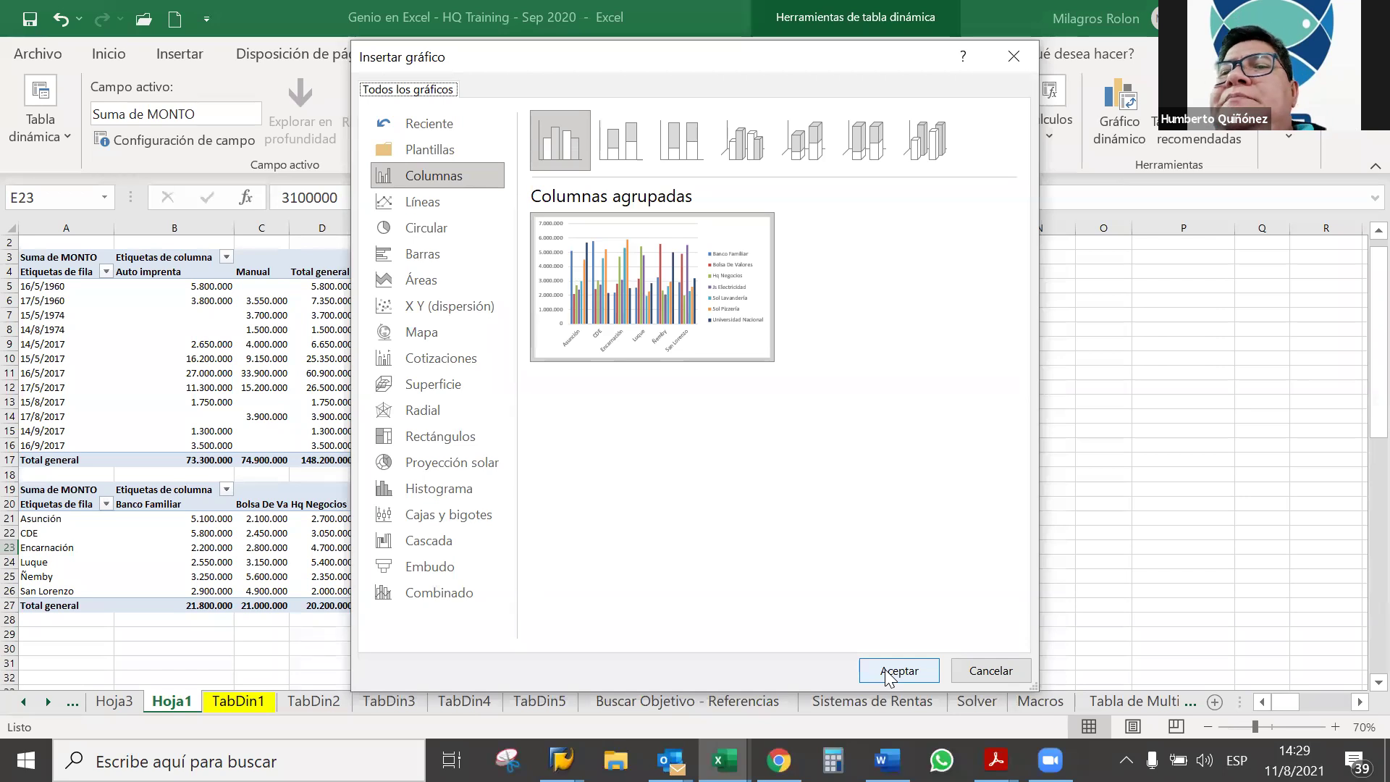
{"action": "left_click", "coordinate": [887, 674]}
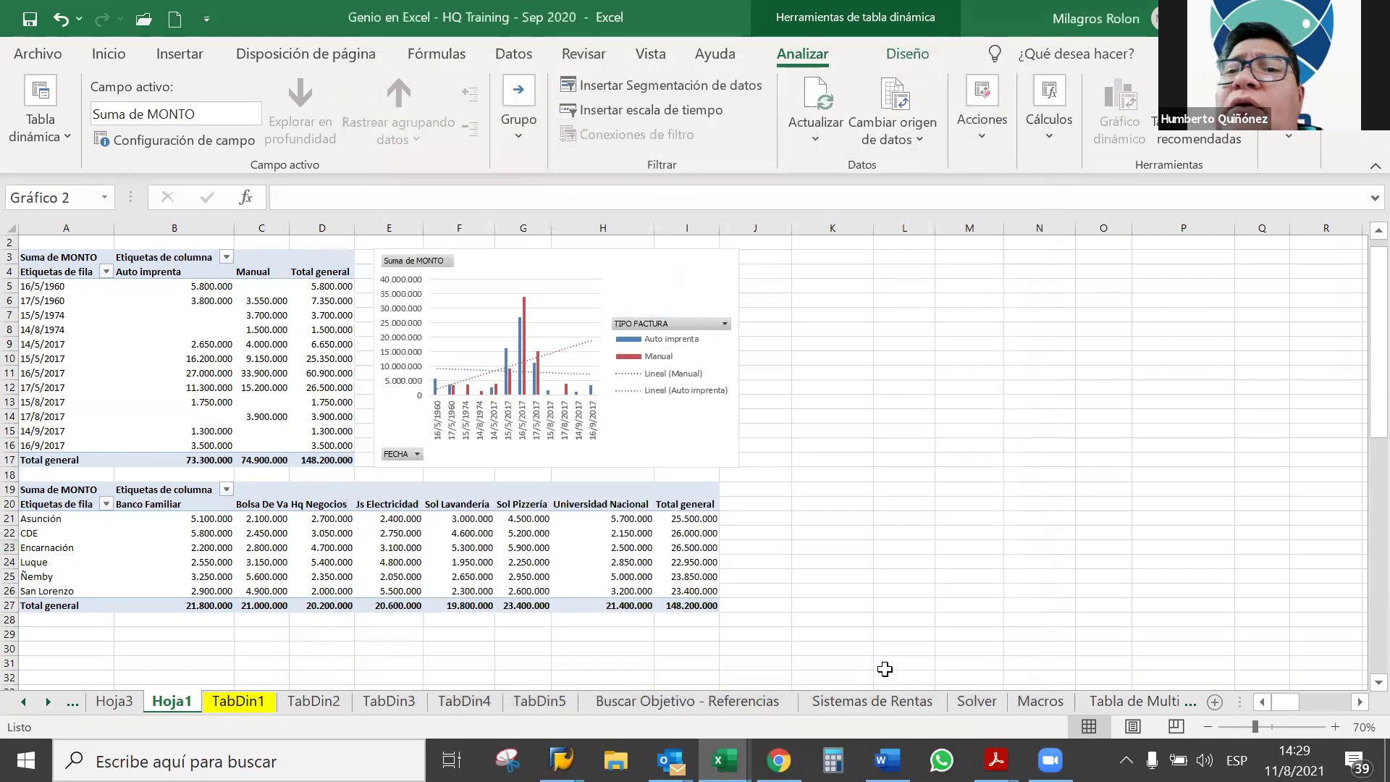
{"action": "mouse_move", "coordinate": [797, 371]}
{"action": "left_mouse_down"}
{"action": "mouse_move", "coordinate": [989, 471]}
{"action": "mouse_move", "coordinate": [1067, 489]}
{"action": "left_mouse_up"}
{"action": "left_click", "coordinate": [1223, 546]}
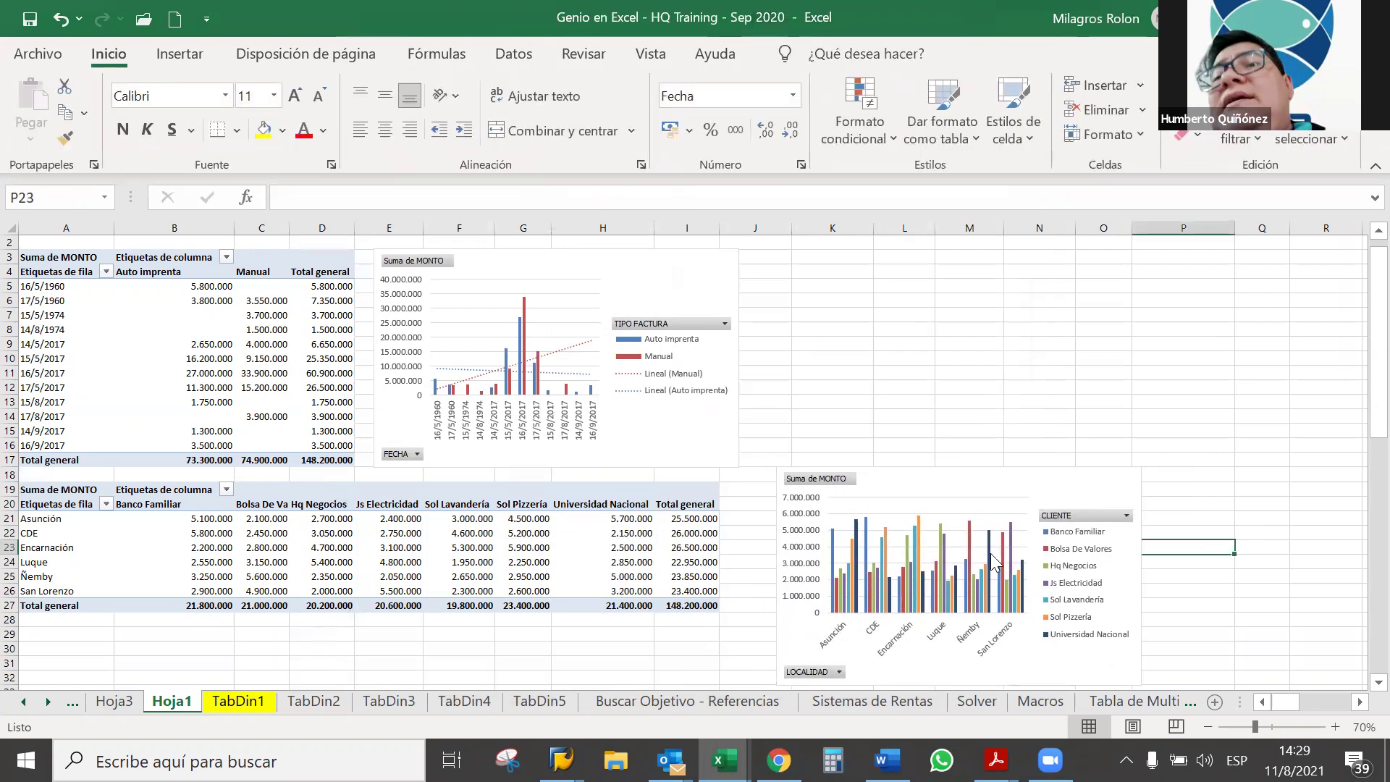
{"action": "left_click_drag", "start_coordinate": [1375, 362], "coordinate": [1359, 403]}
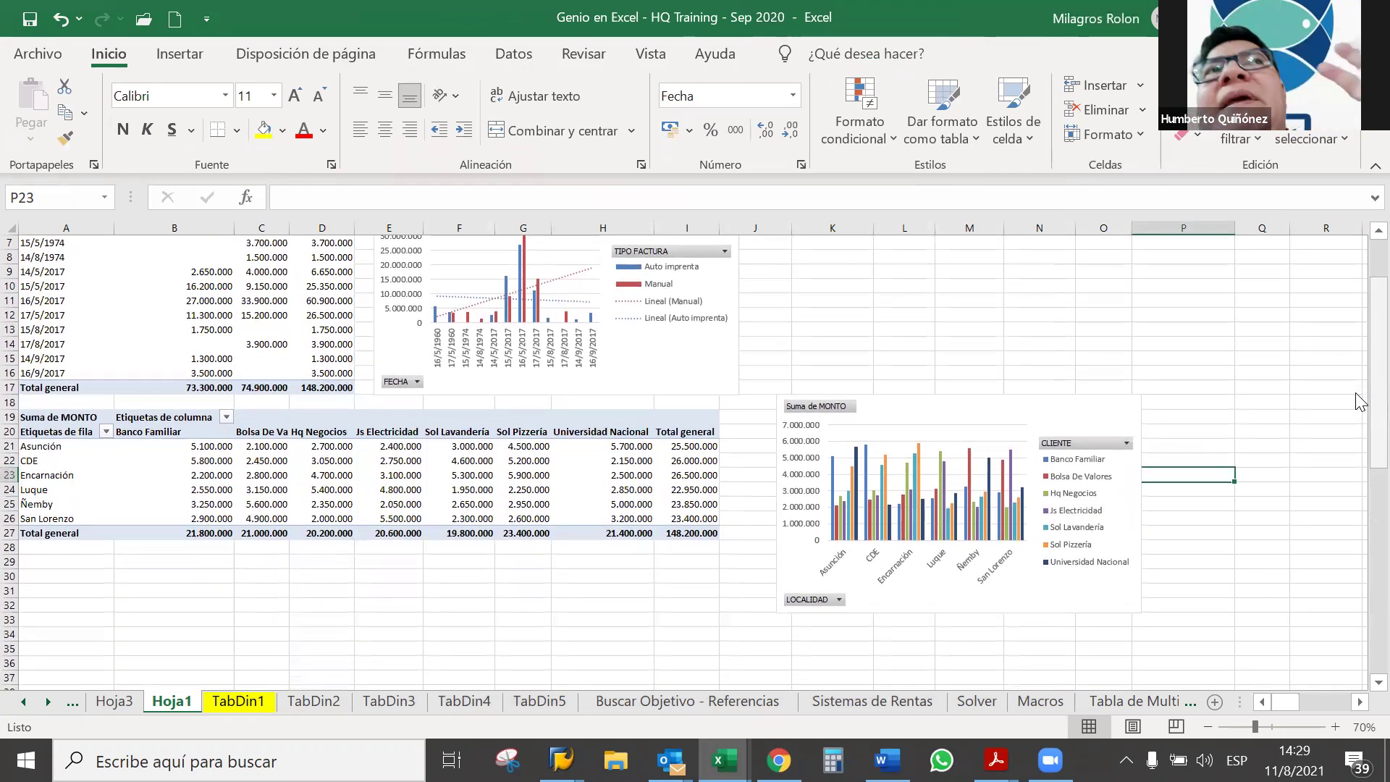
{"action": "scroll", "coordinate": [1333, 701], "scroll_direction": "up", "scroll_amount": 1, "text": "ctrl"}
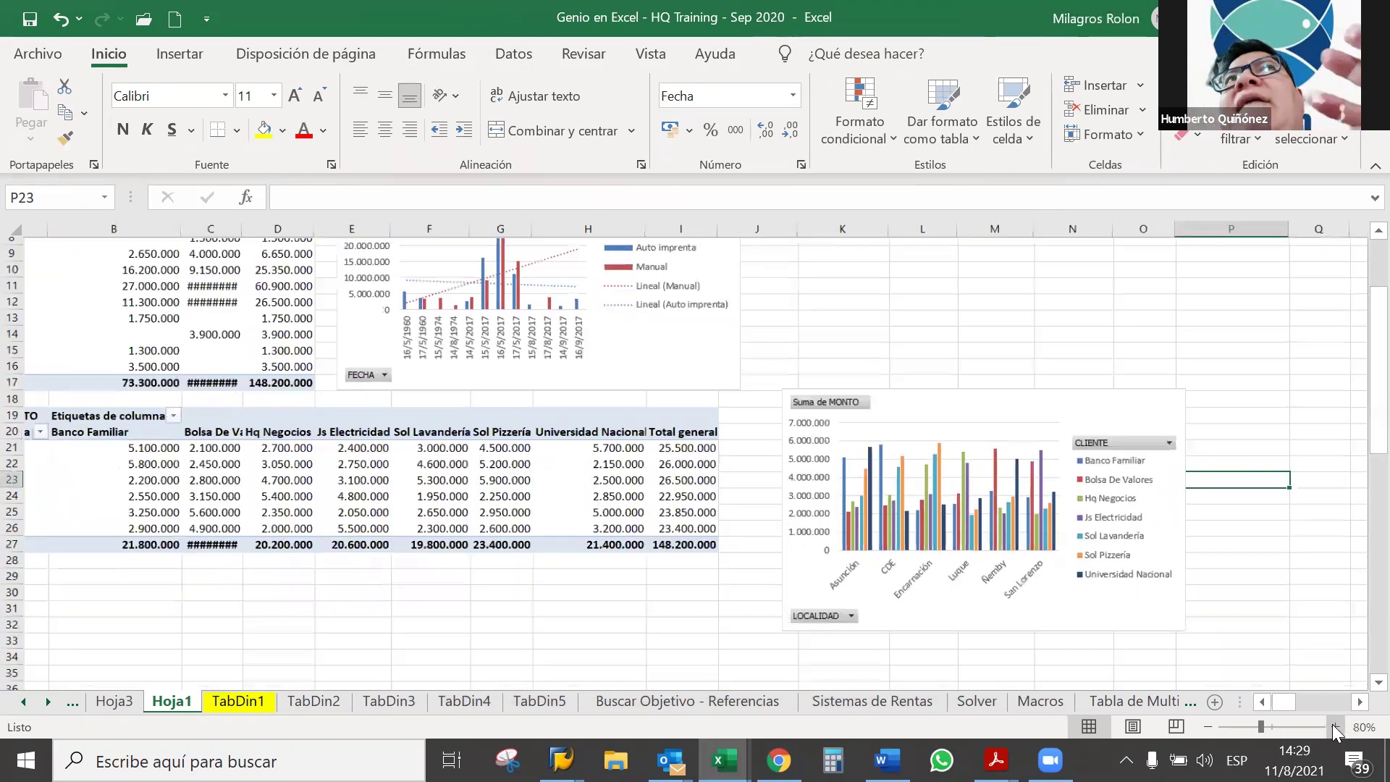
{"action": "left_click_drag", "start_coordinate": [1375, 445], "coordinate": [1324, 459]}
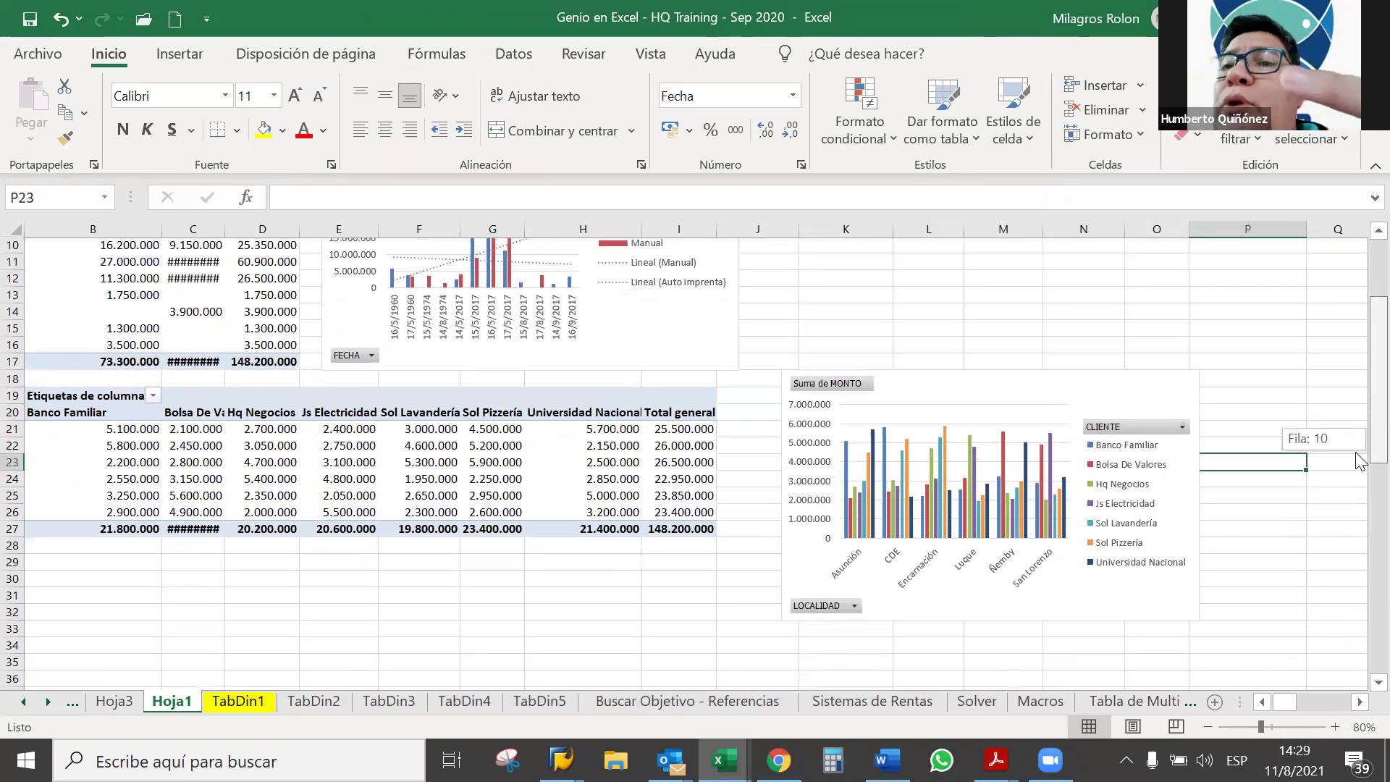
{"action": "mouse_move", "coordinate": [846, 491]}
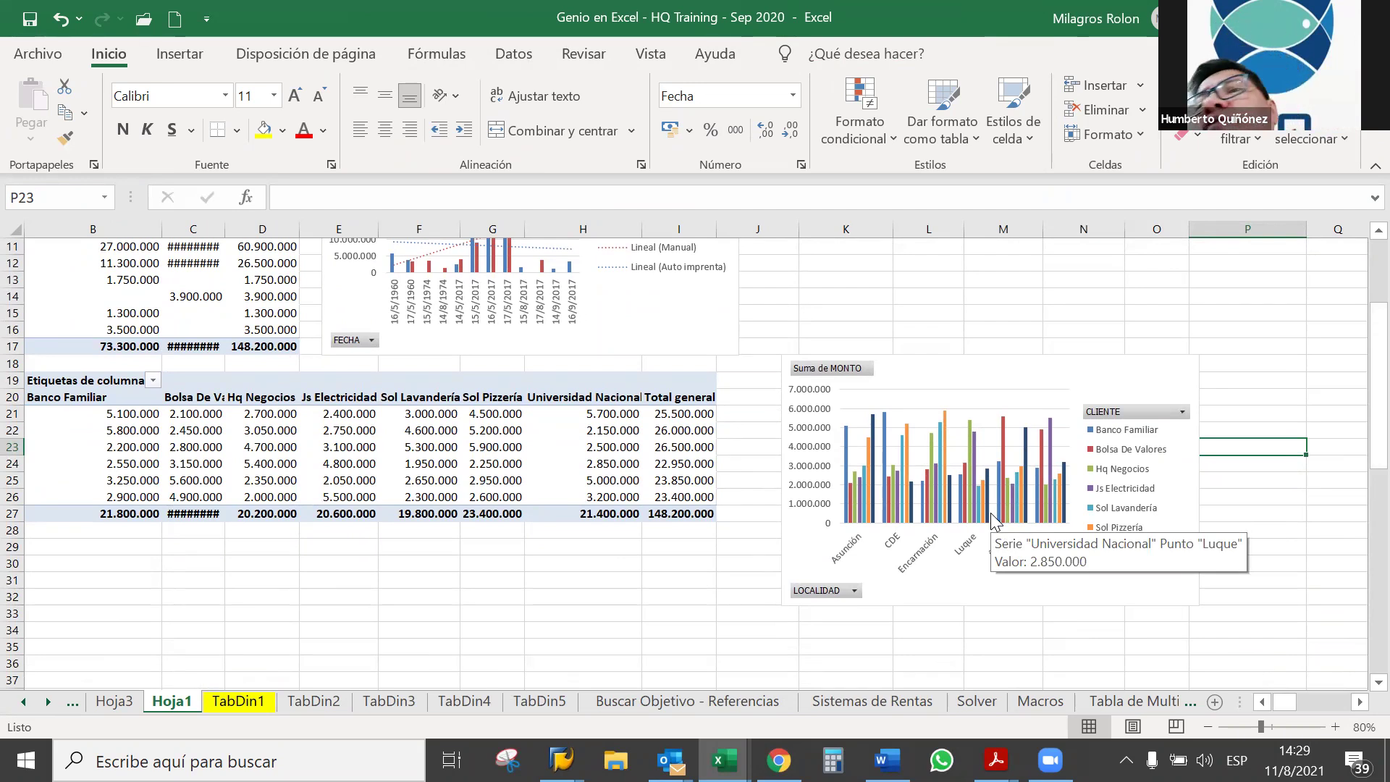
{"action": "left_click", "coordinate": [844, 486]}
{"action": "right_click", "coordinate": [844, 487]}
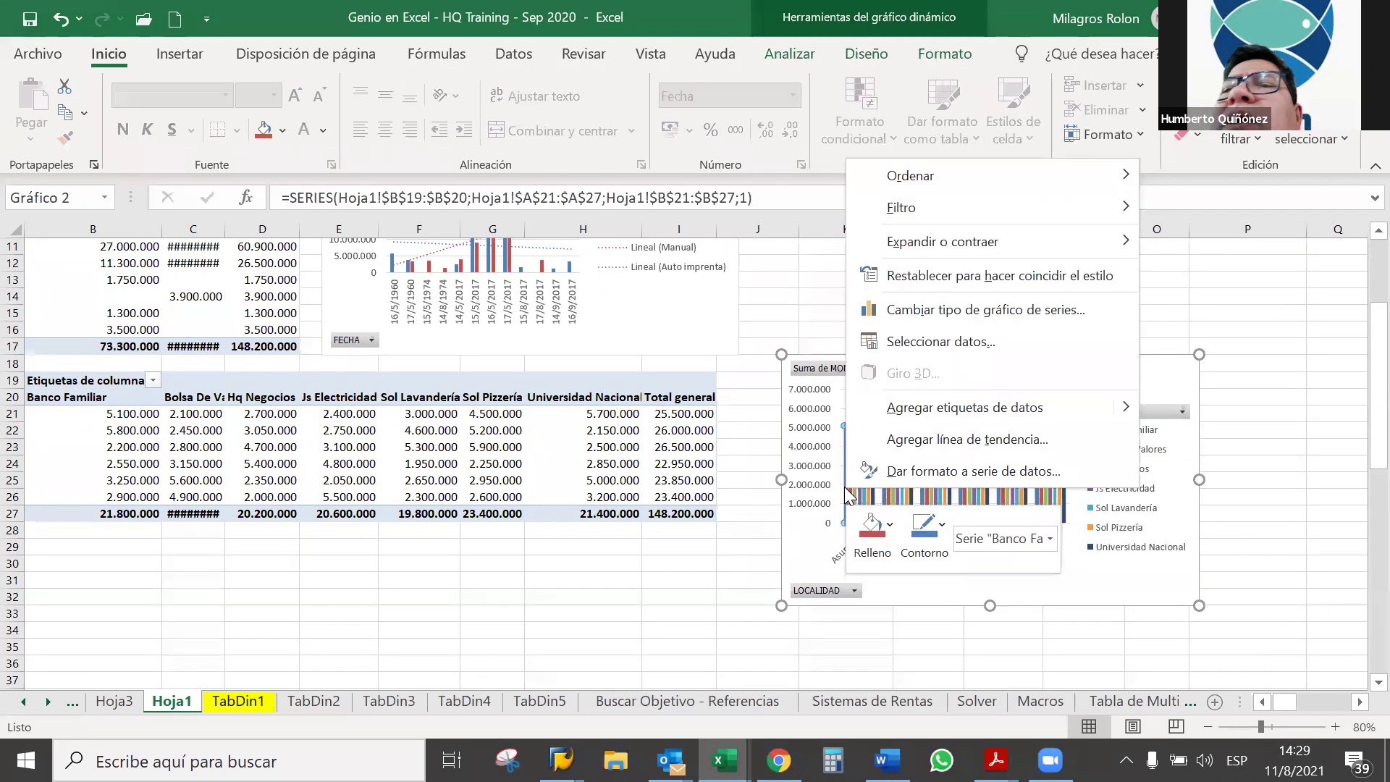
{"action": "left_click", "coordinate": [838, 490]}
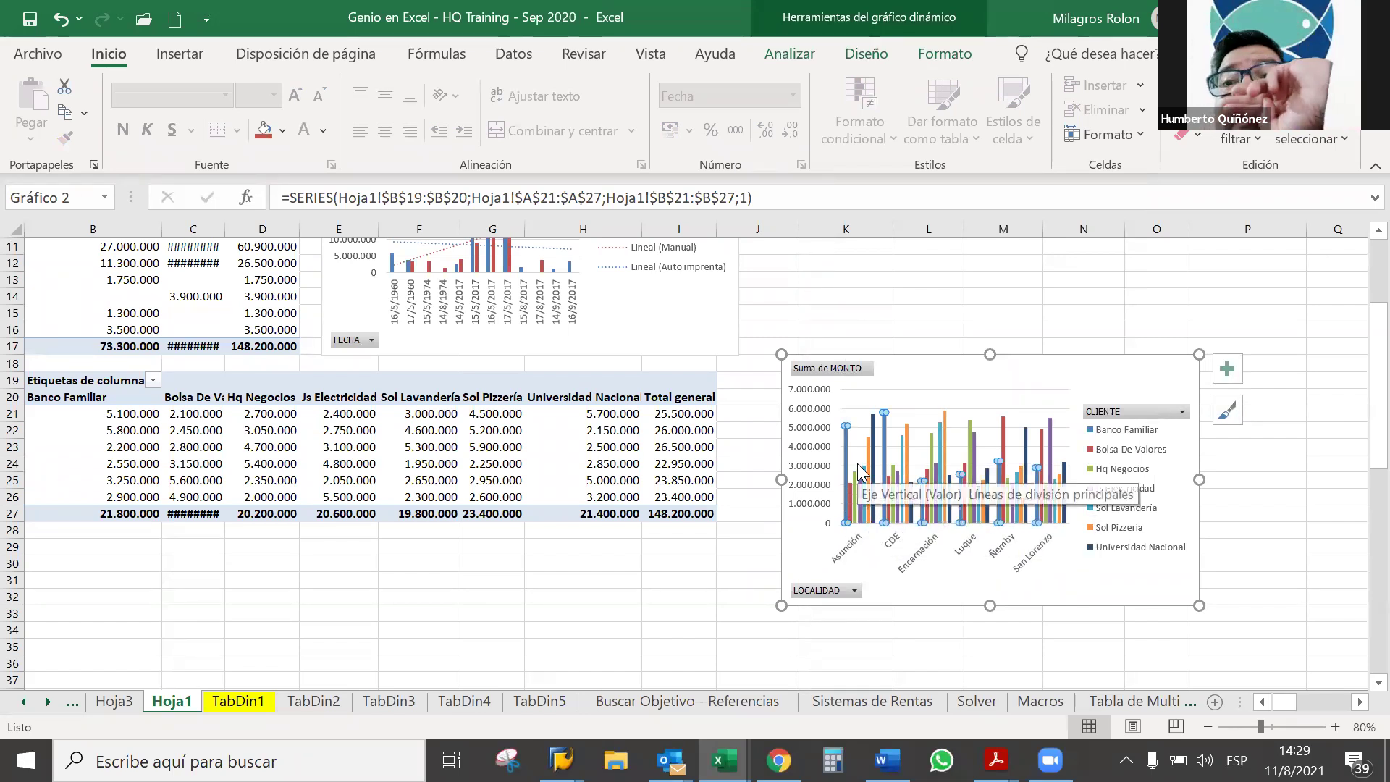
{"action": "left_click", "coordinate": [866, 497]}
{"action": "left_click", "coordinate": [866, 497]}
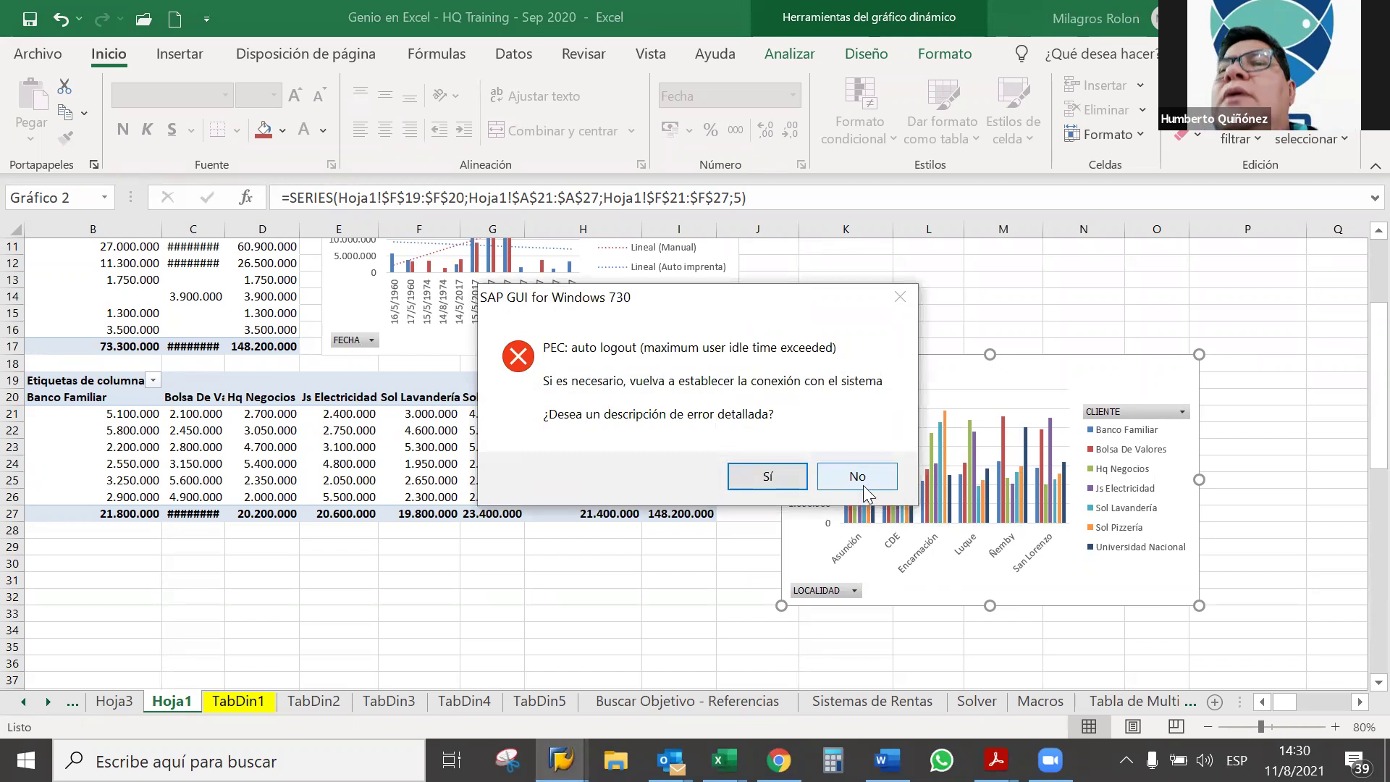
Step: Answer No to the SAP GUI auto-logout prompt and scroll Hoja1 back up to row 2
{"action": "left_click", "coordinate": [864, 483]}
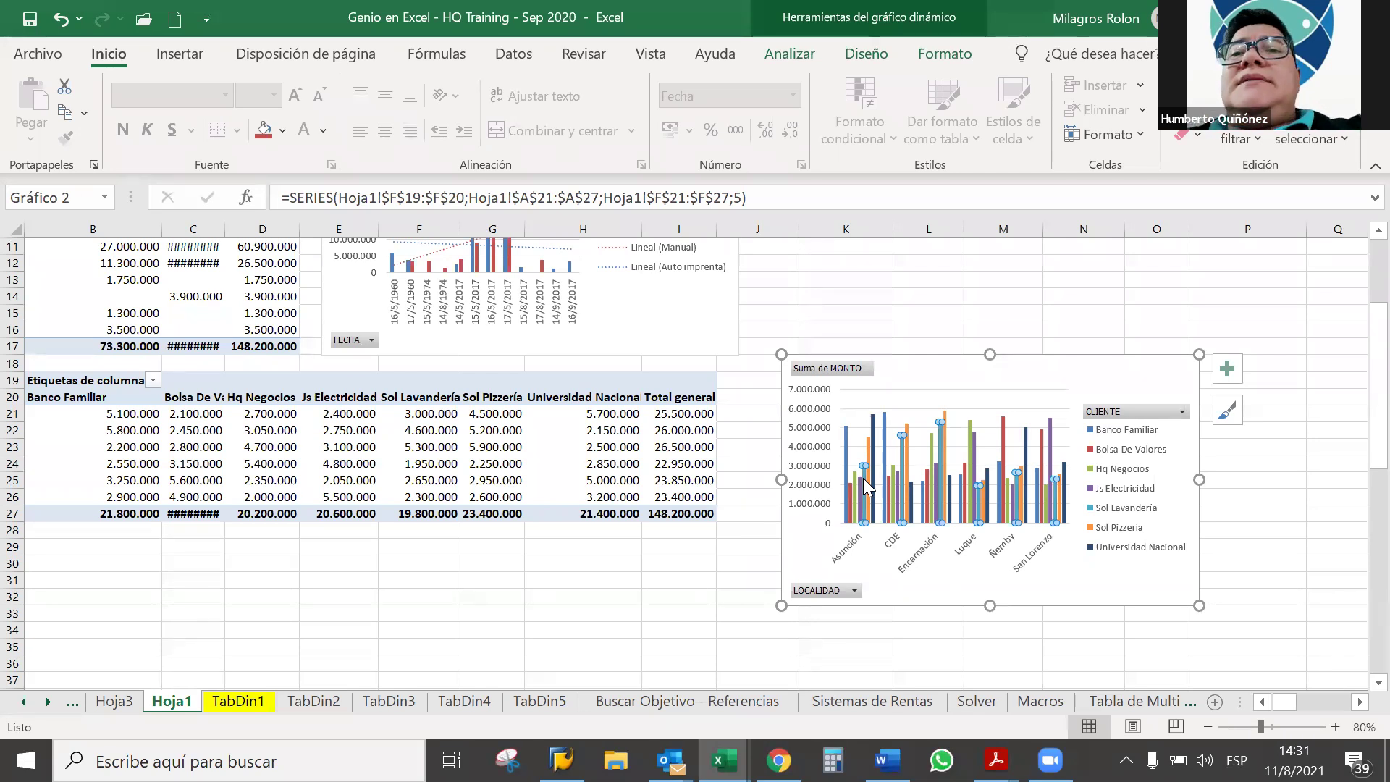
{"action": "mouse_move", "coordinate": [1378, 382]}
{"action": "left_mouse_down"}
{"action": "mouse_move", "coordinate": [1359, 327]}
{"action": "mouse_move", "coordinate": [692, 324]}
{"action": "left_mouse_up"}
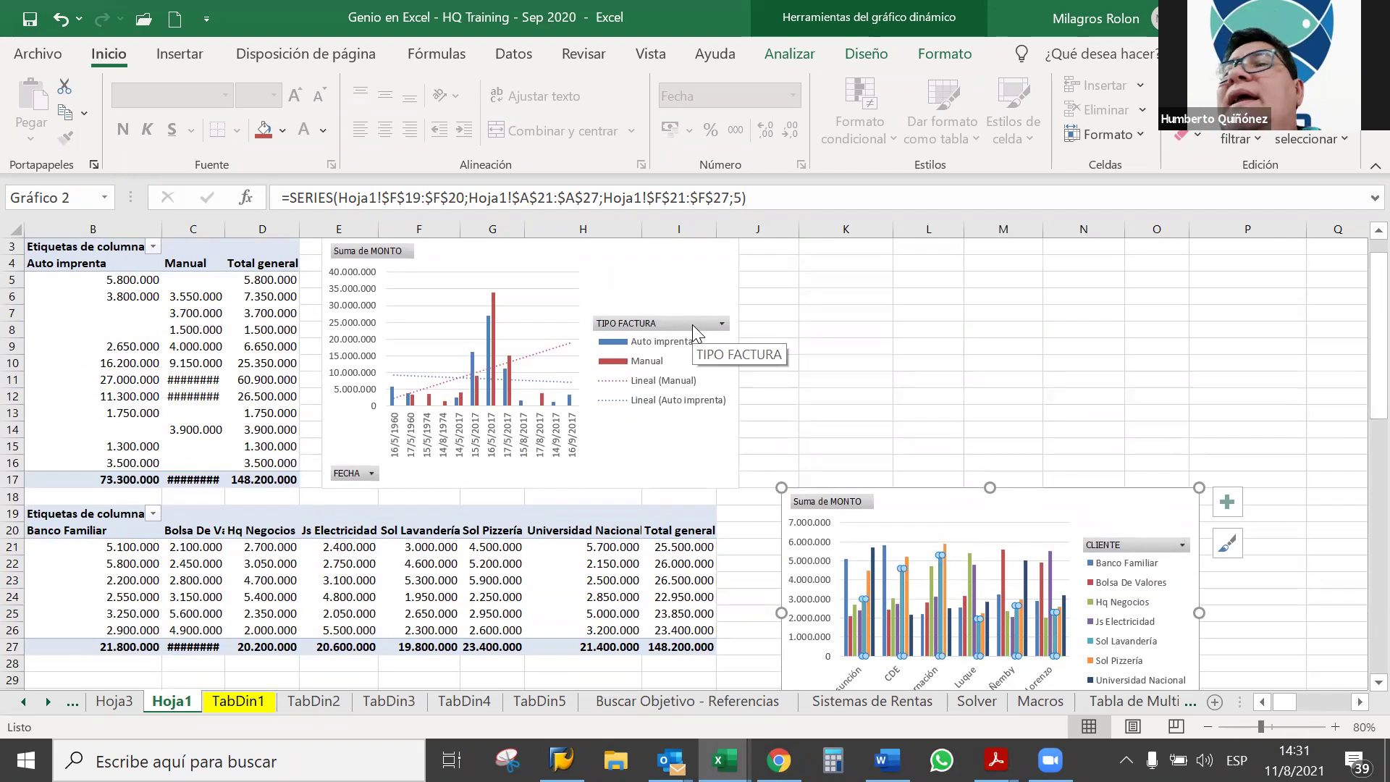
Step: Select the 15/5/1974 row in the FECHA pivot table, bringing column A into view
{"action": "left_click", "coordinate": [272, 313]}
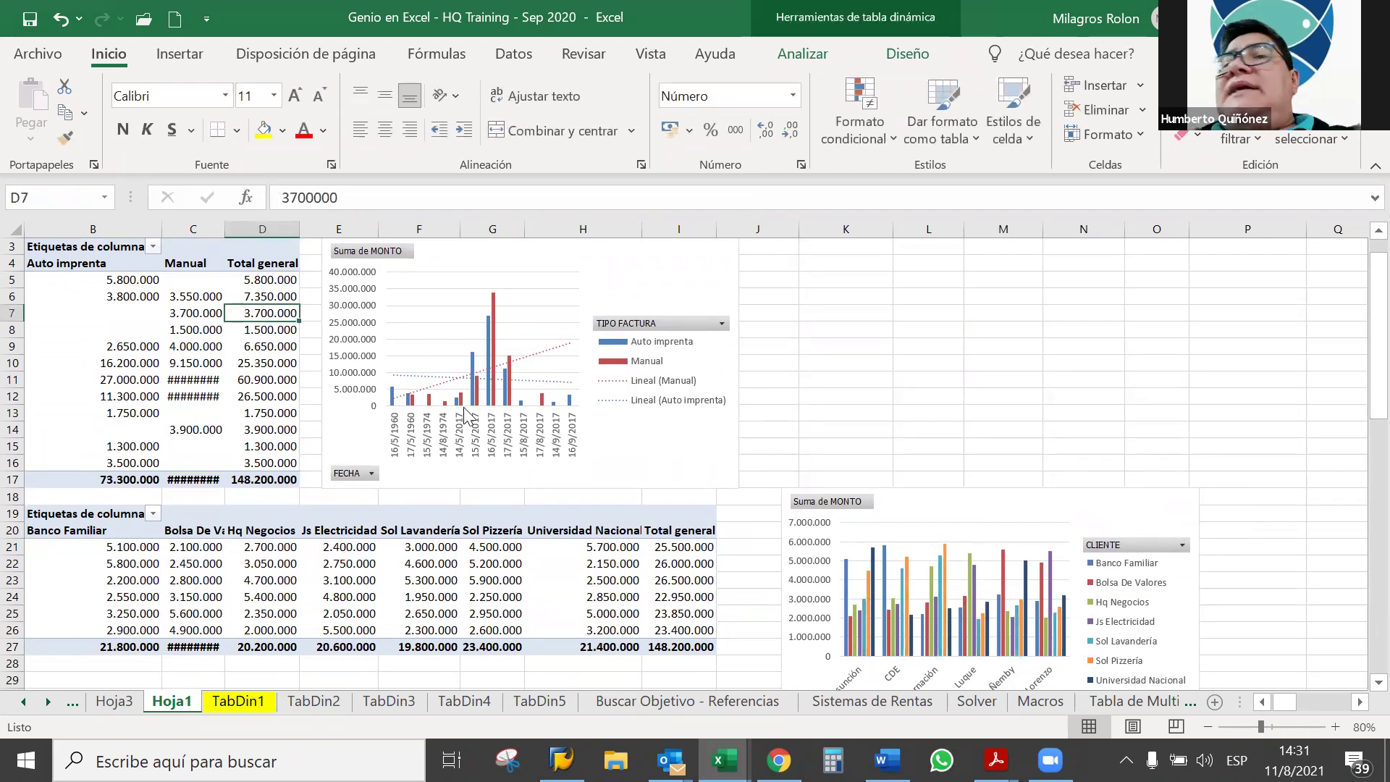
{"action": "left_click", "coordinate": [1263, 702]}
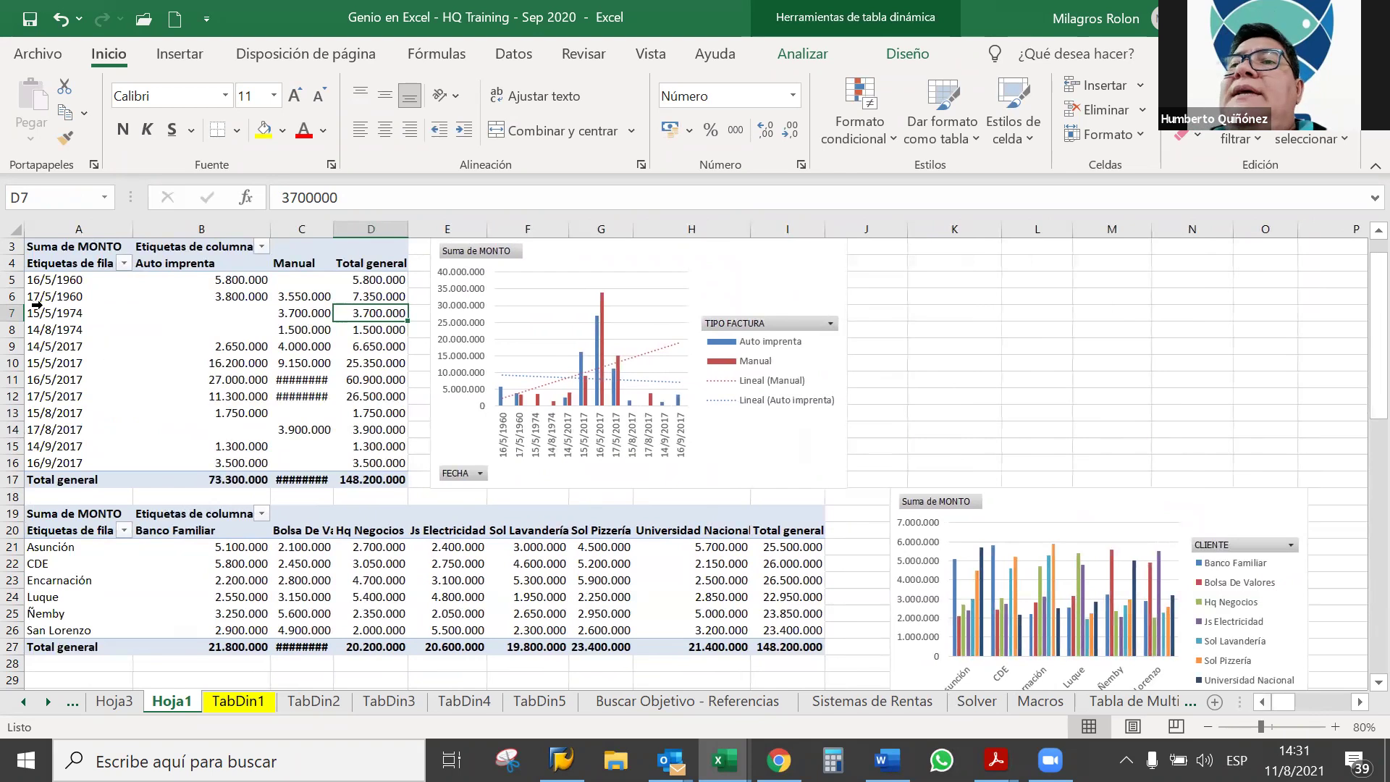
{"action": "left_click", "coordinate": [36, 305]}
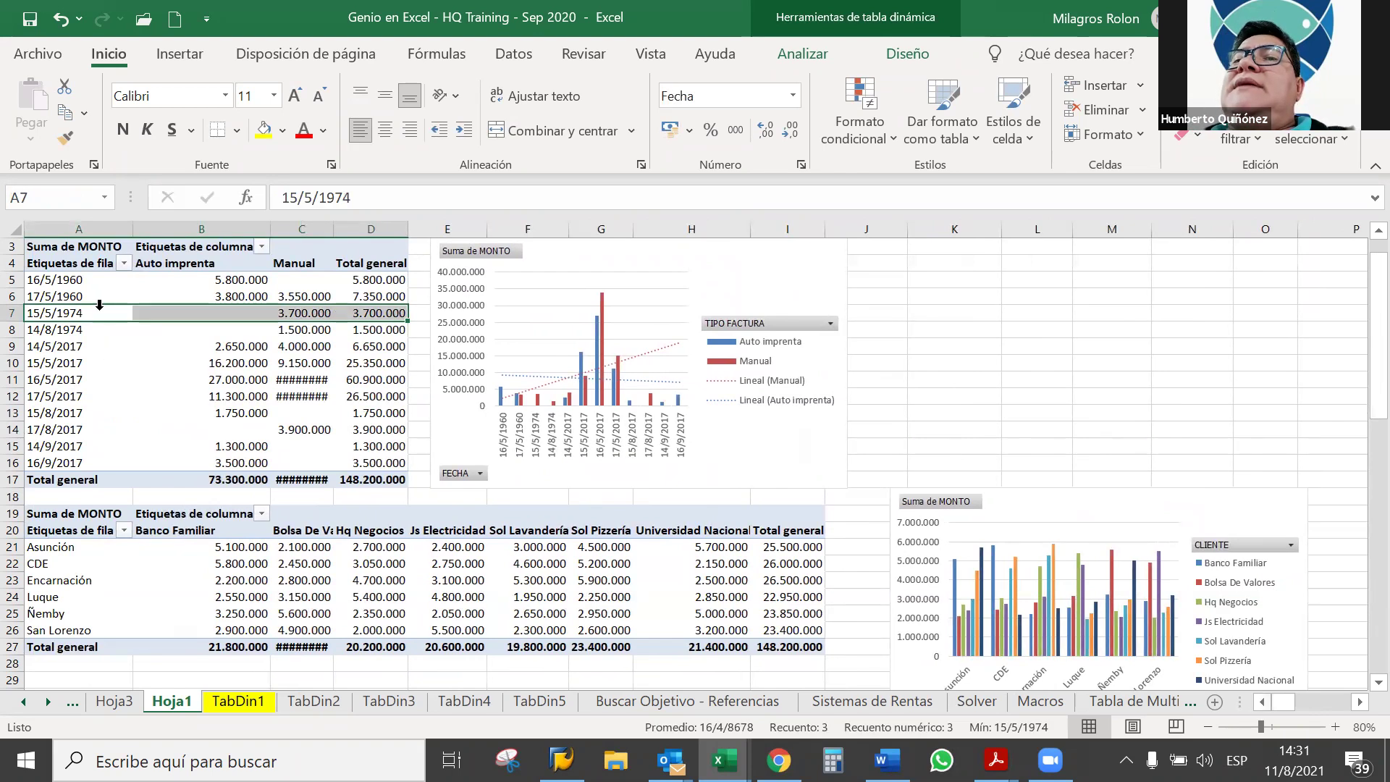
Step: Show the Lista de campos, attempt adding CLIENTE, accept the overlap warning, and select the chart
{"action": "left_click", "coordinate": [802, 55]}
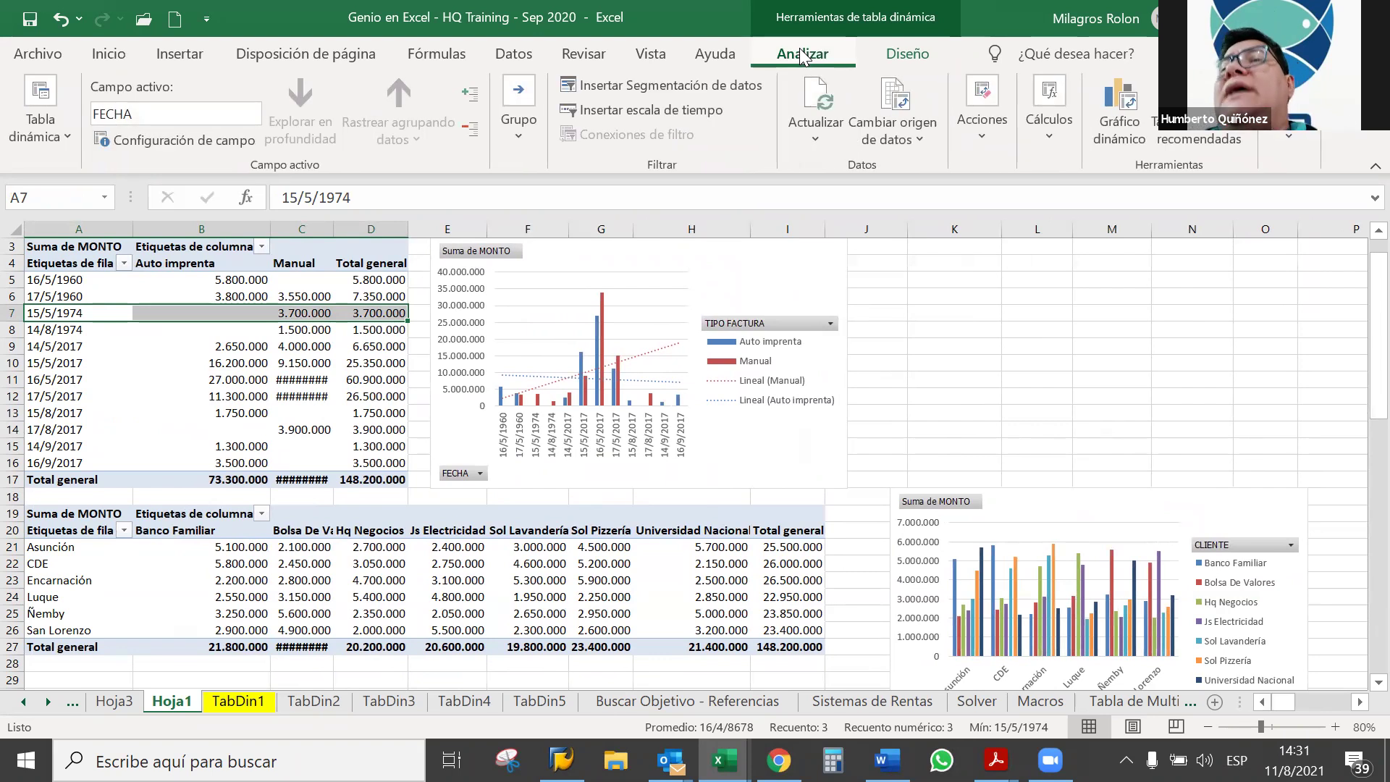
{"action": "left_click", "coordinate": [1288, 145]}
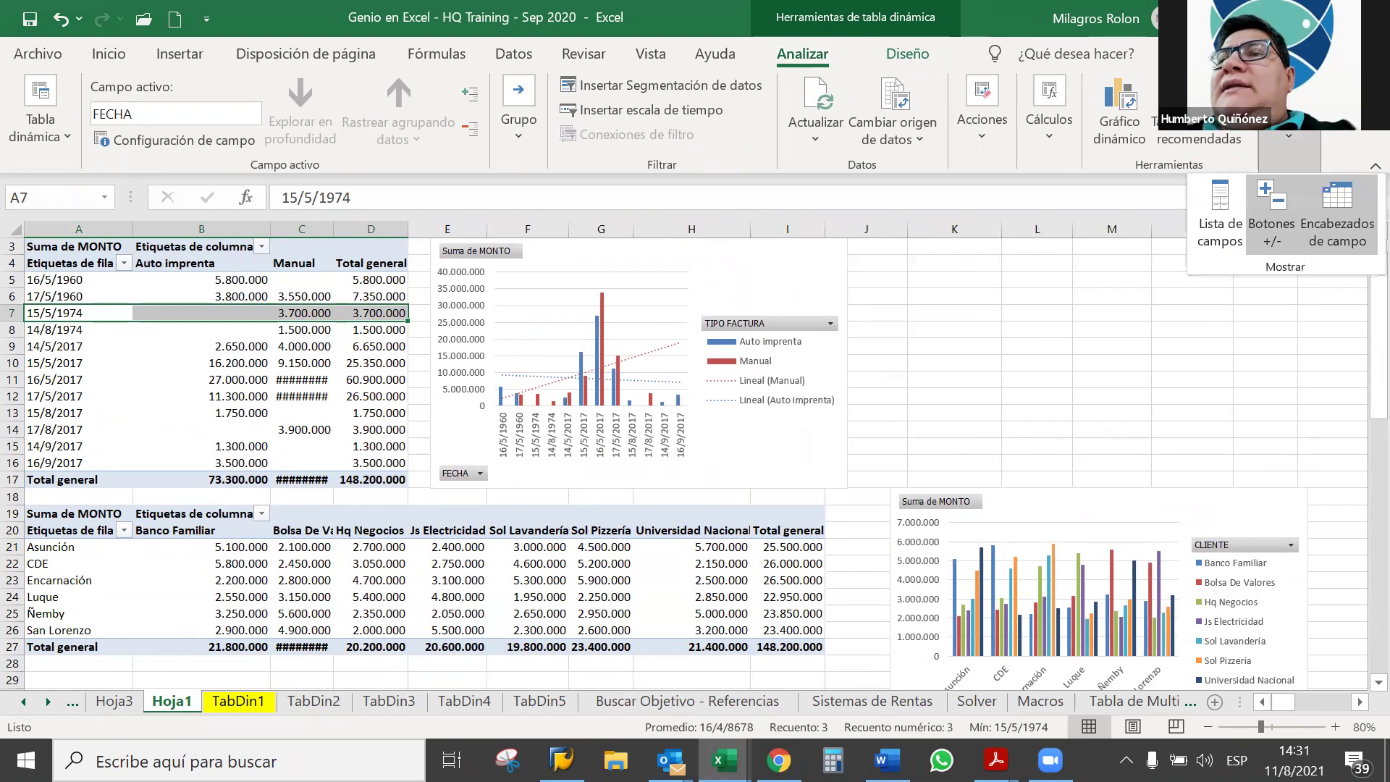
{"action": "left_click", "coordinate": [1209, 226]}
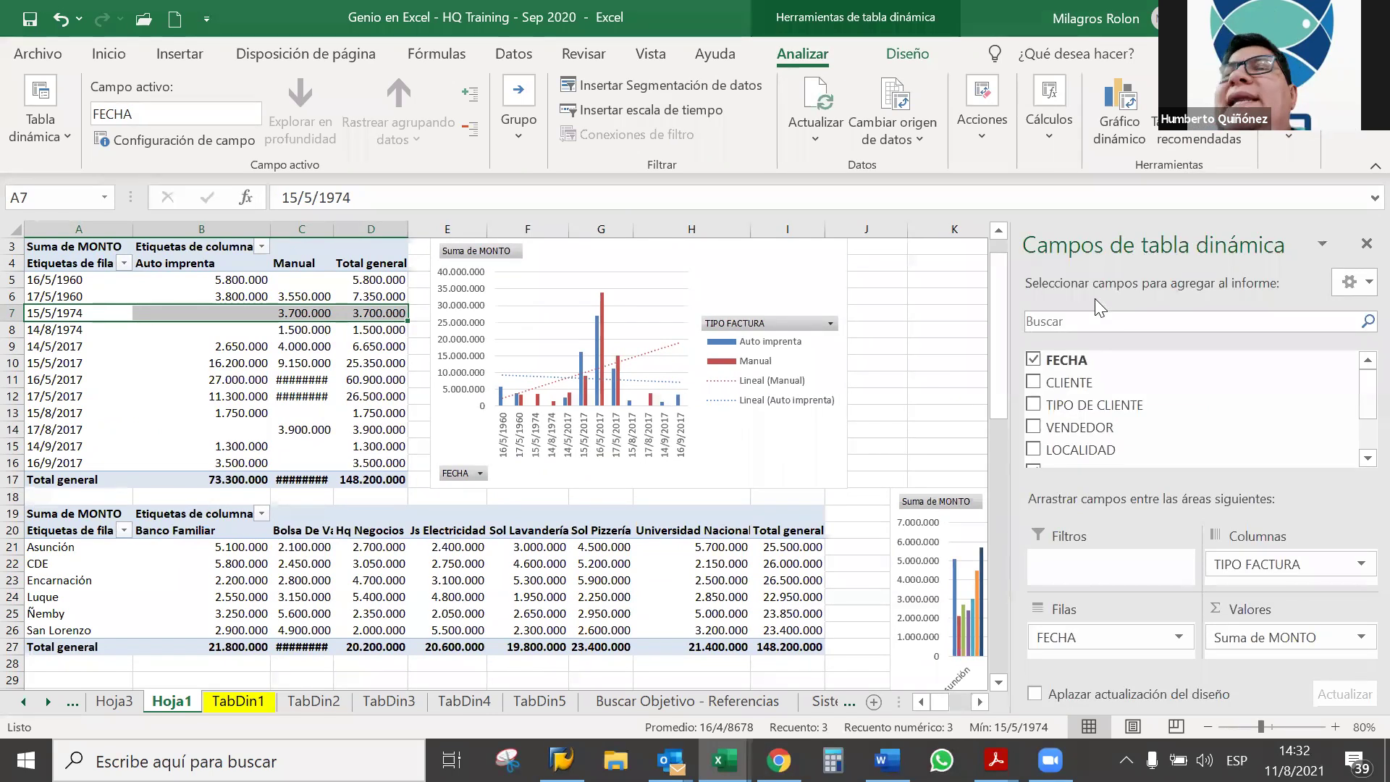
{"action": "left_click", "coordinate": [1035, 382]}
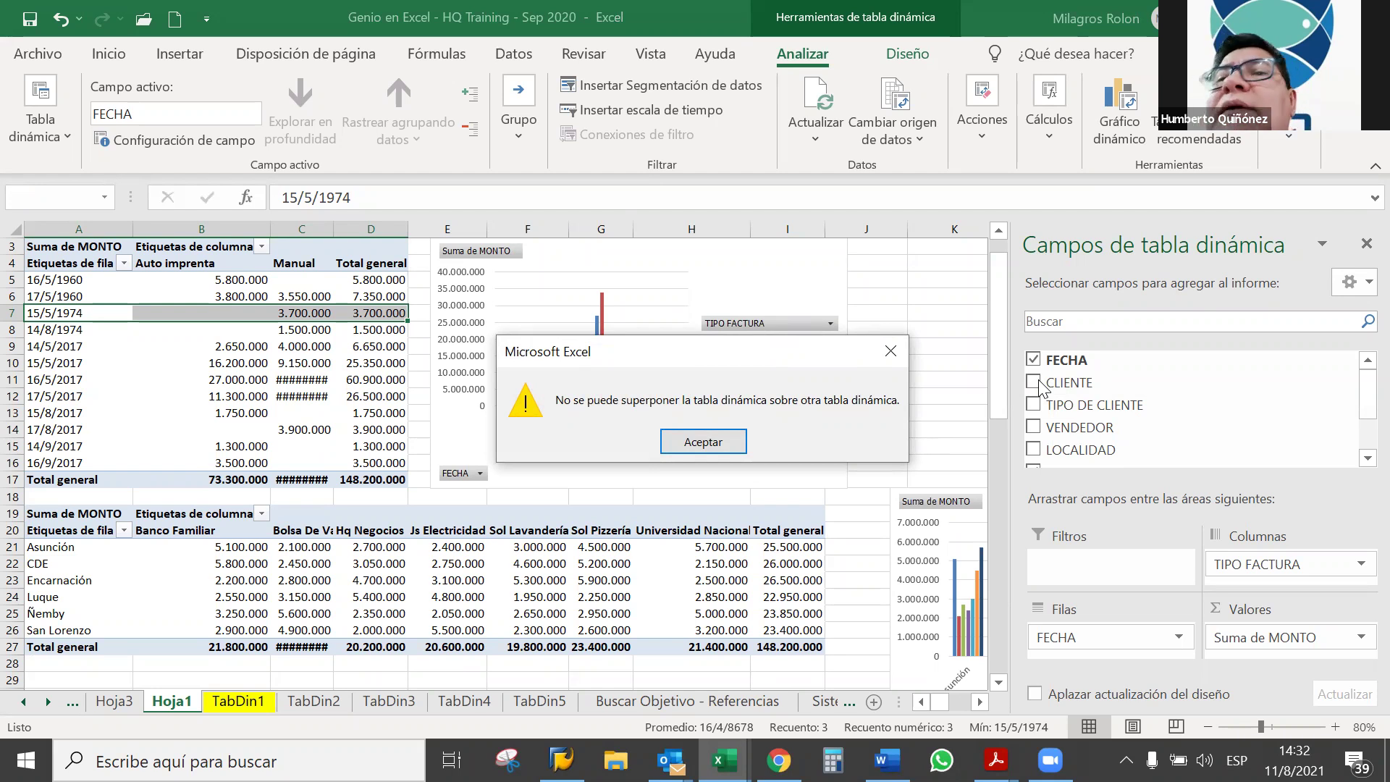
{"action": "left_click", "coordinate": [729, 442]}
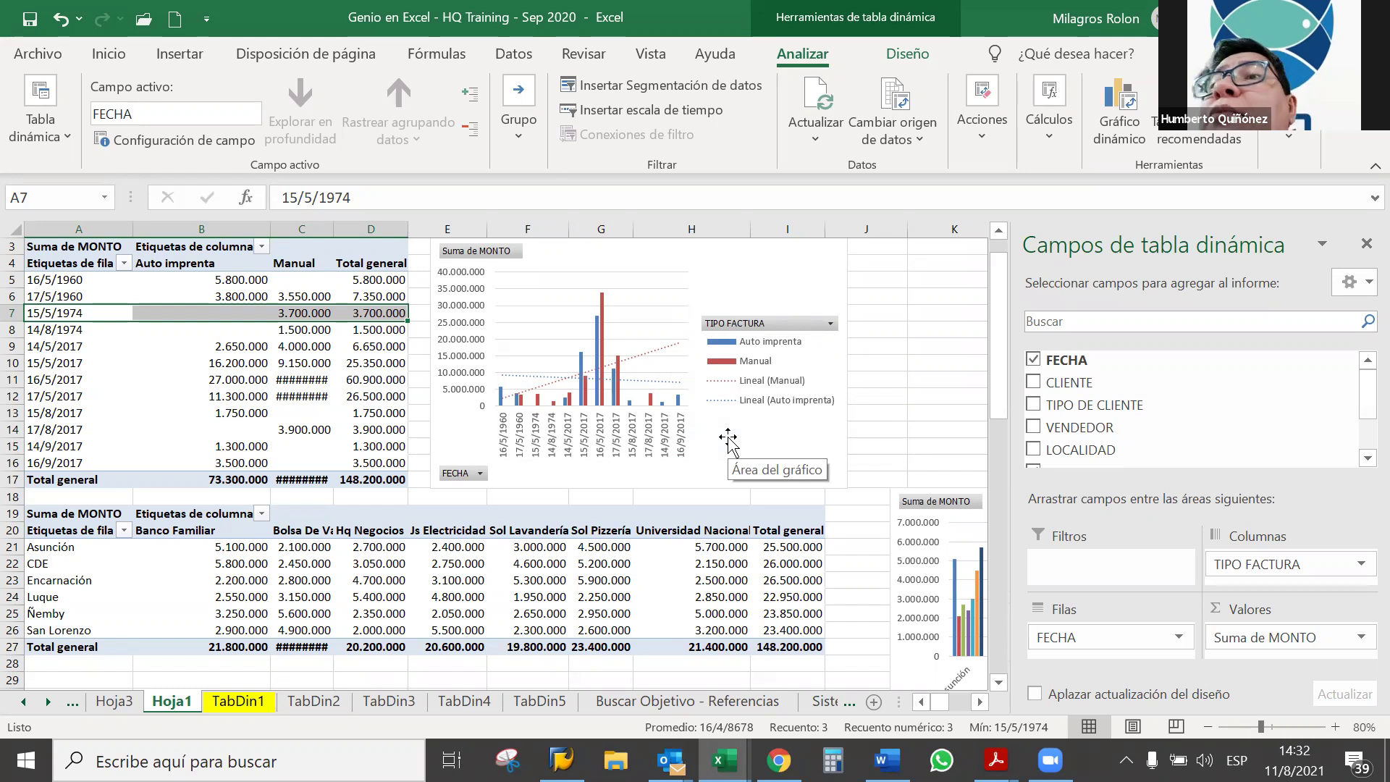
{"action": "left_click", "coordinate": [713, 376]}
Step: Nudge the TIPO FACTURA legend and move the FECHA pivot chart right, away from the table
{"action": "left_click_drag", "start_coordinate": [713, 380], "coordinate": [722, 382]}
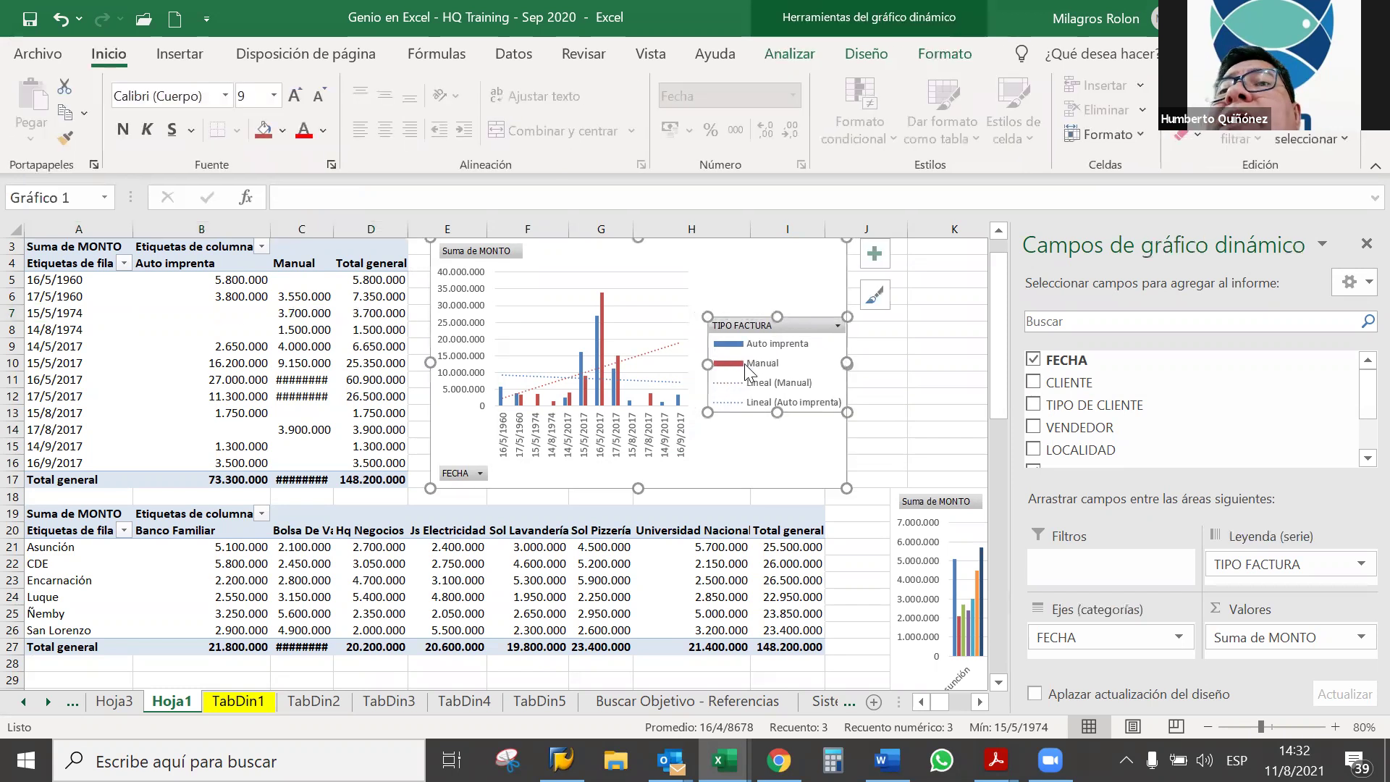
{"action": "left_click_drag", "start_coordinate": [780, 456], "coordinate": [872, 454]}
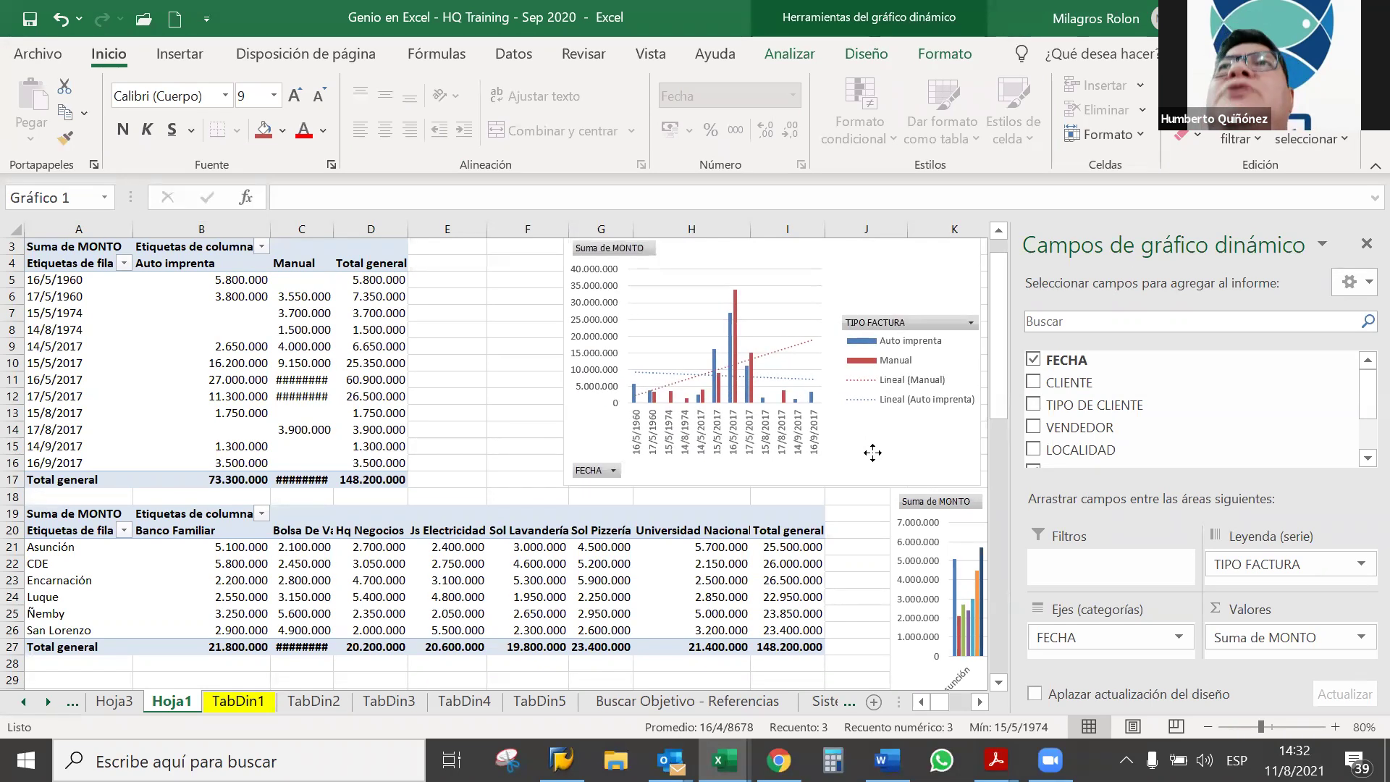
{"action": "left_click", "coordinate": [872, 453]}
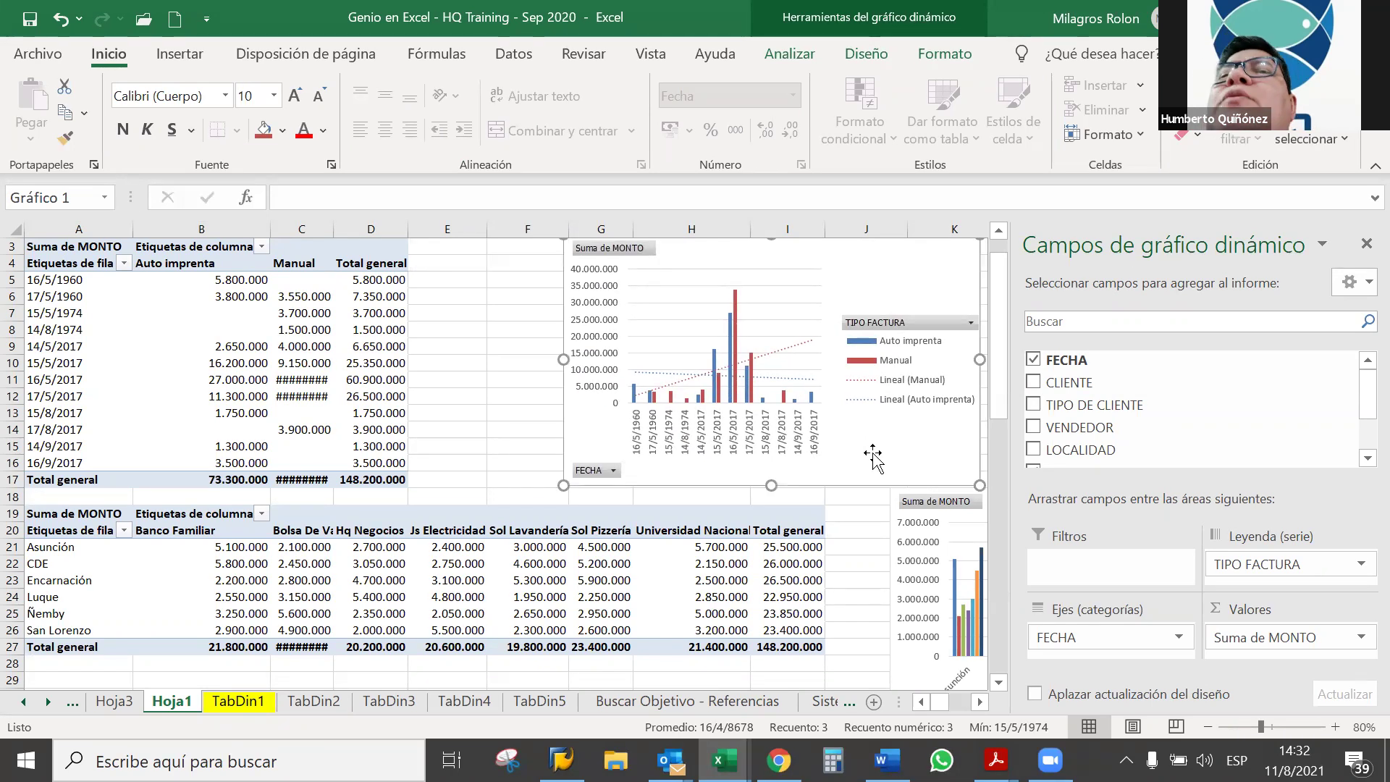
Step: Insert a blank row at row 18, pushing the LOCALIDAD pivot down, and select cell A18
{"action": "right_click", "coordinate": [23, 497]}
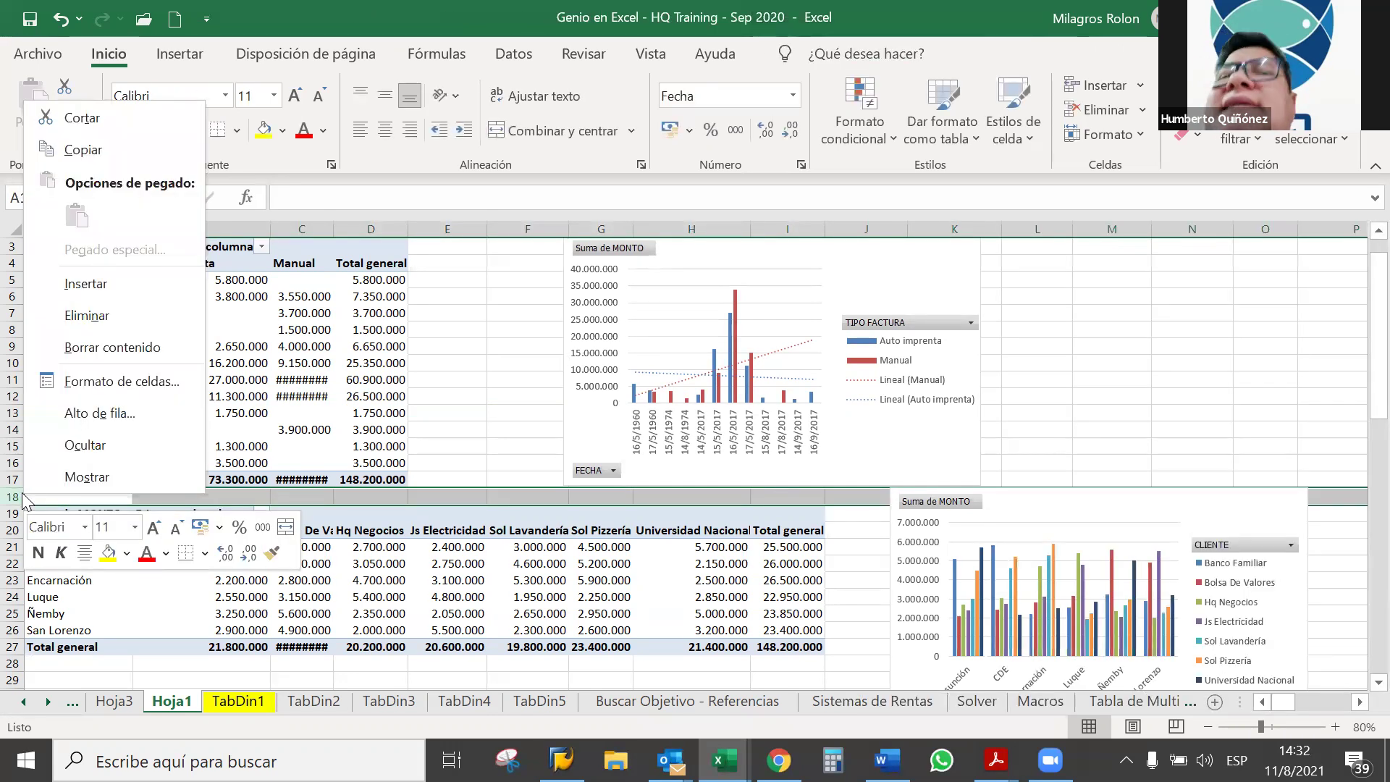
{"action": "left_click", "coordinate": [89, 294]}
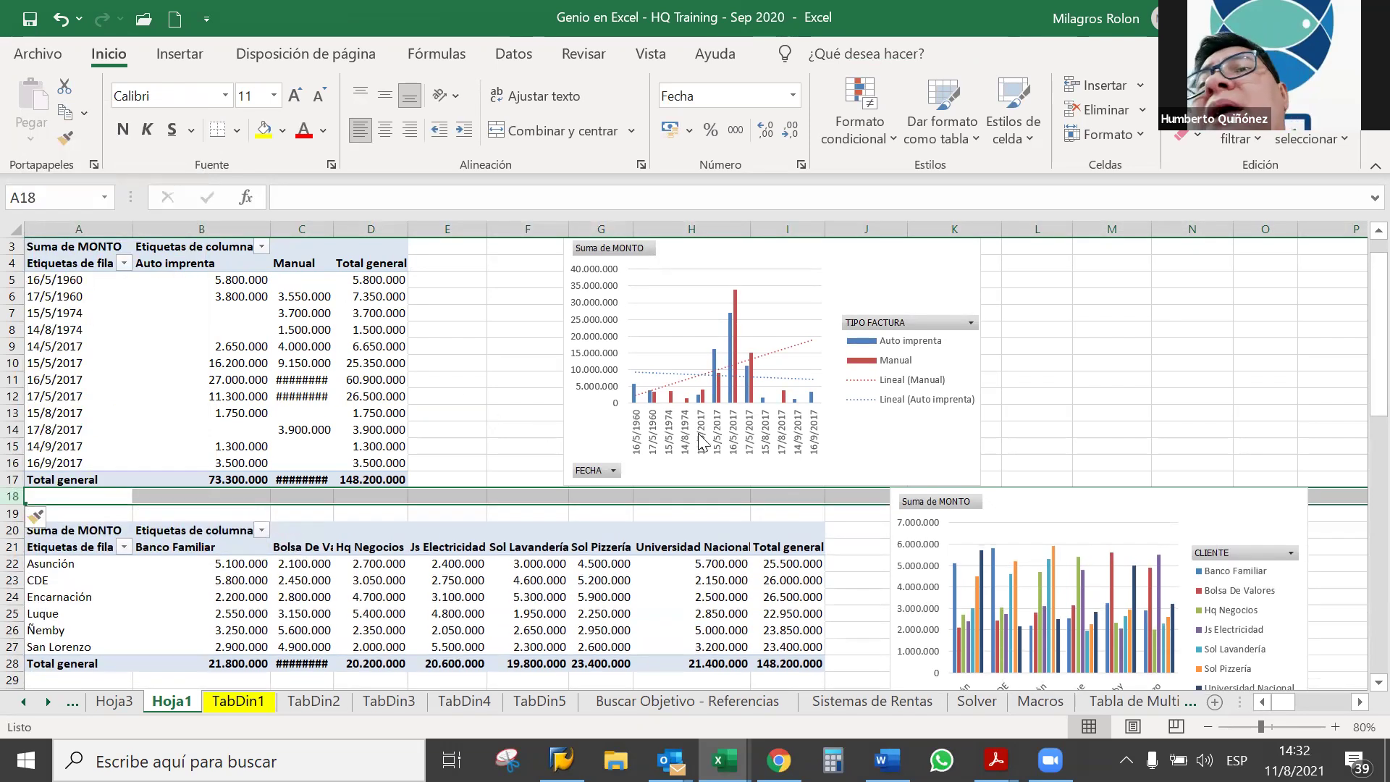
{"action": "left_click", "coordinate": [522, 388]}
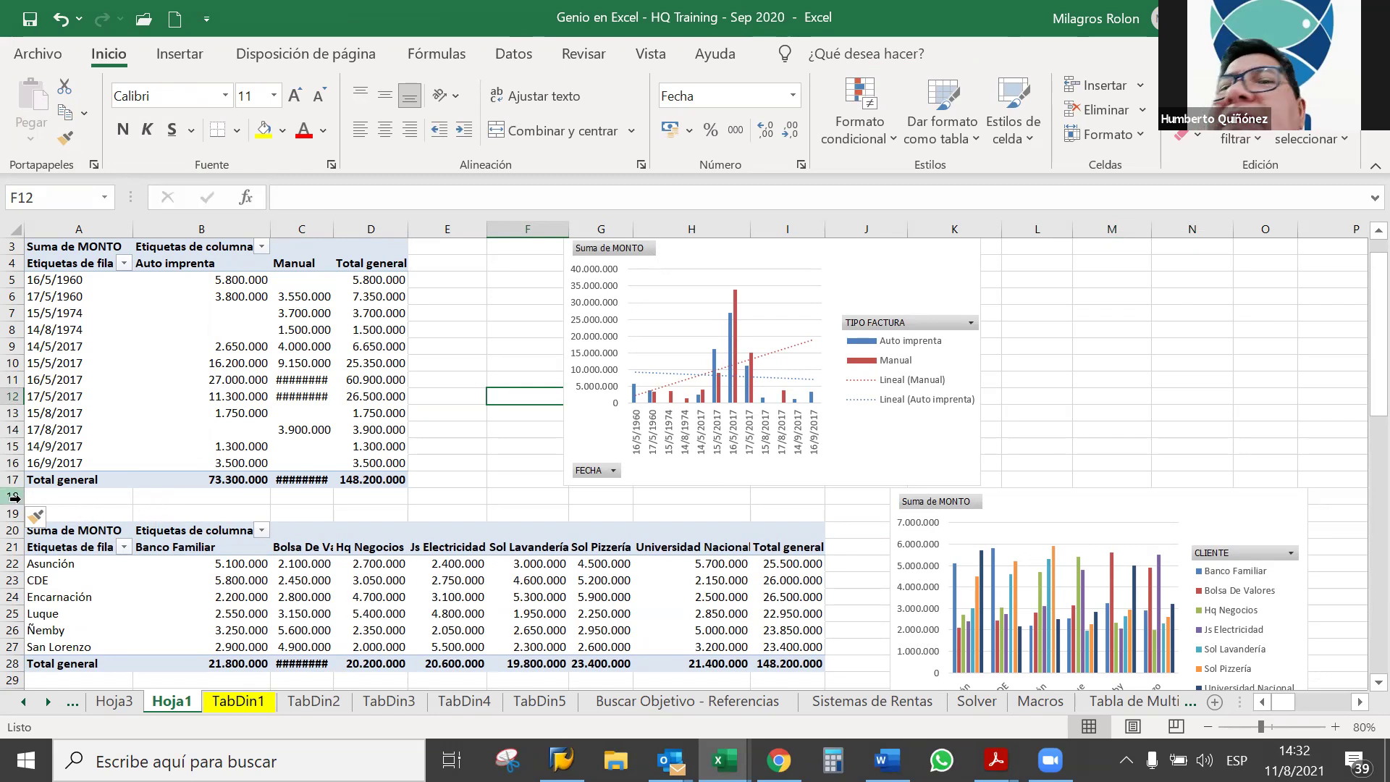
{"action": "left_click", "coordinate": [14, 496]}
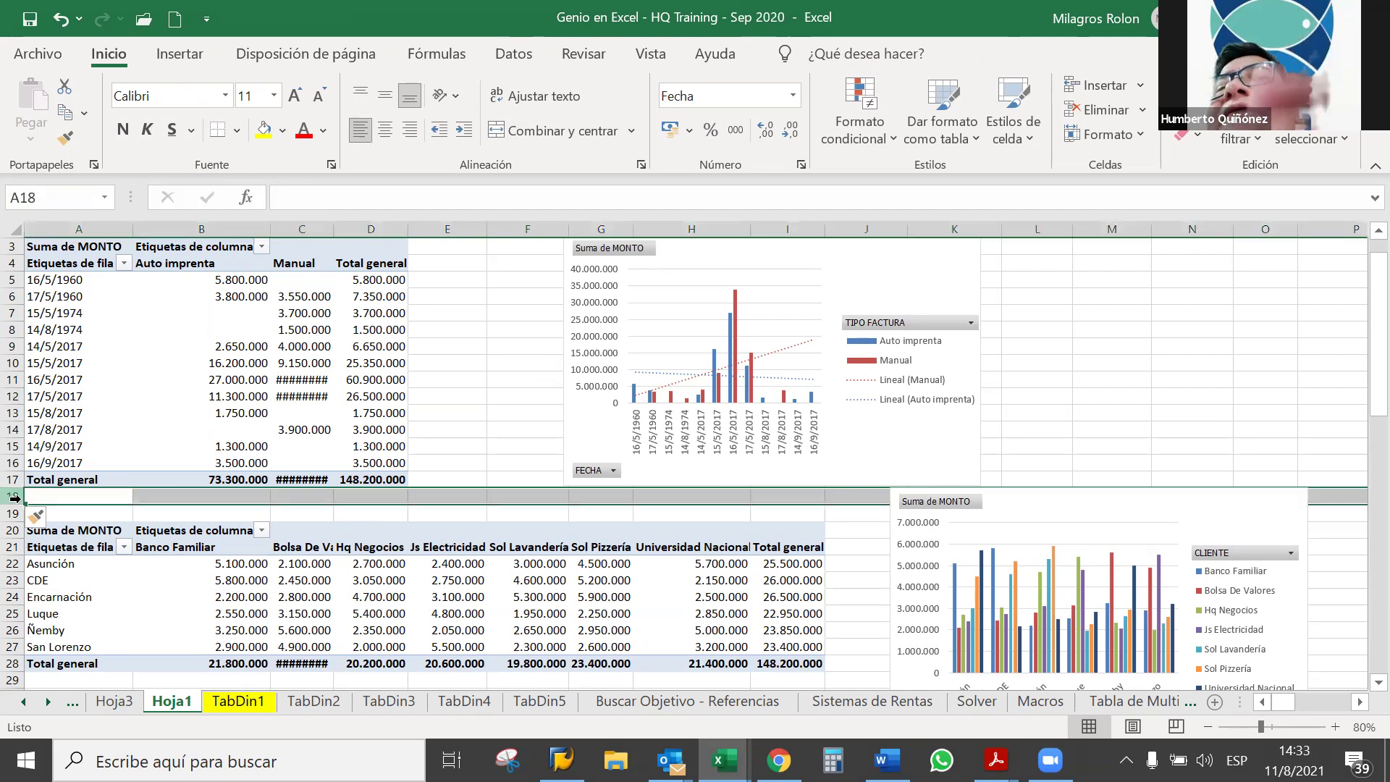
{"action": "left_click", "coordinate": [73, 499]}
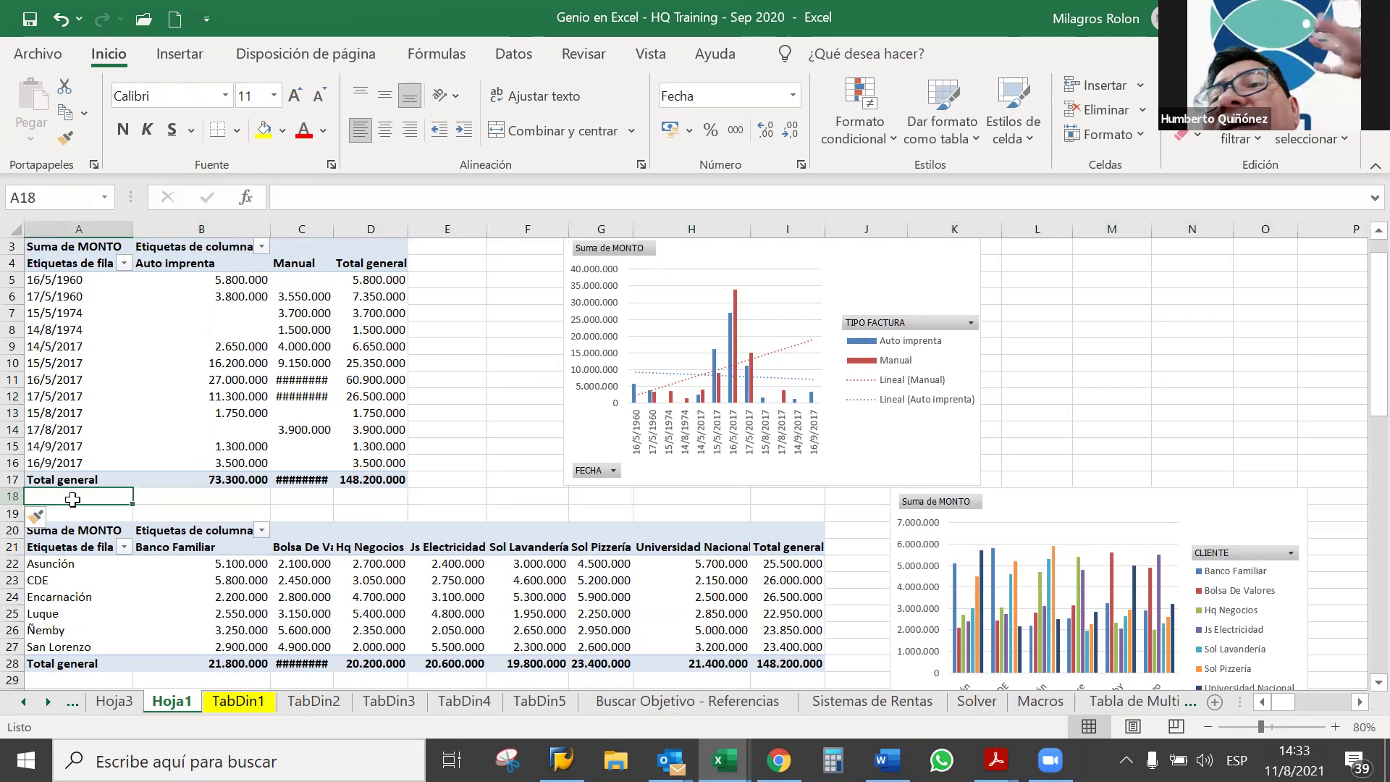
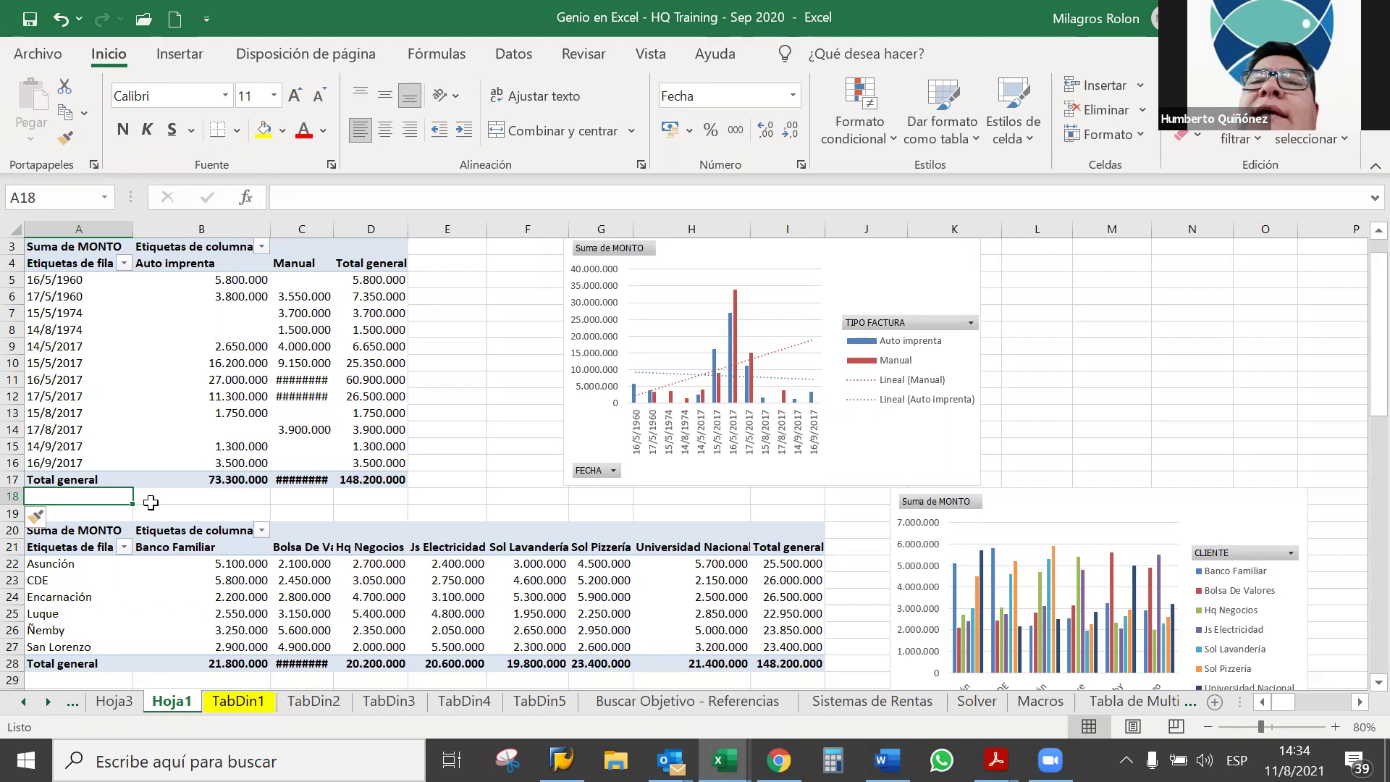
Step: Select the entire rows from 18 down to 36, covering the second pivot table
{"action": "left_click", "coordinate": [151, 501]}
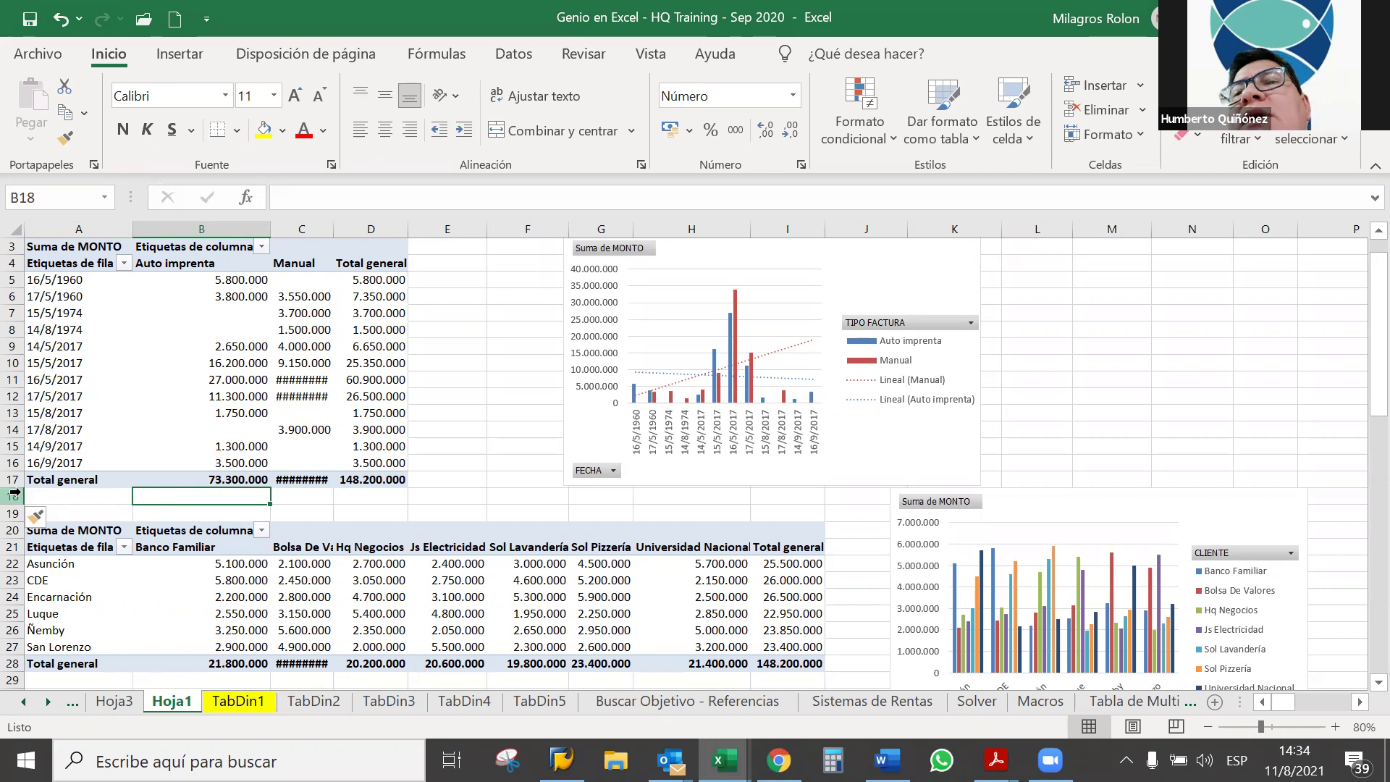
{"action": "left_click_drag", "start_coordinate": [14, 492], "coordinate": [9, 571]}
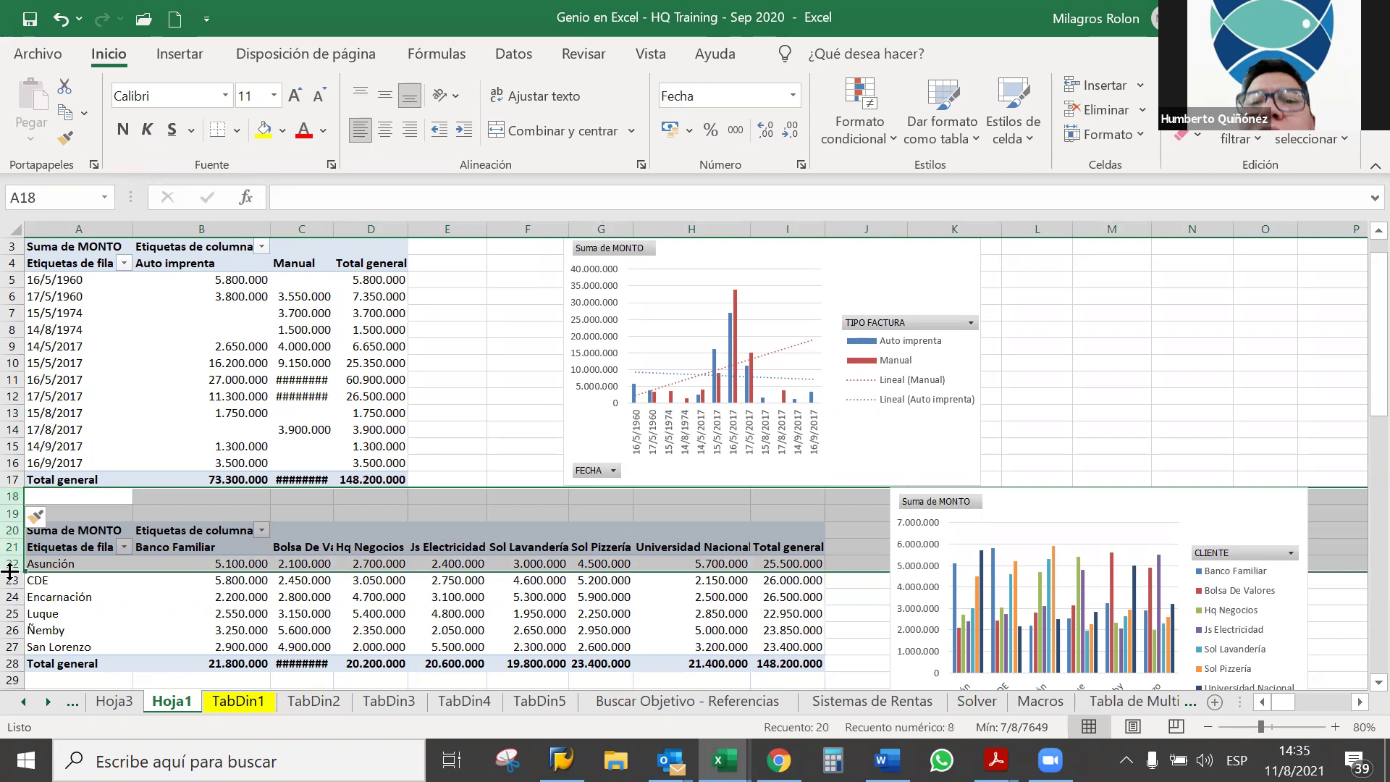
{"action": "left_click", "coordinate": [65, 581]}
{"action": "left_click_drag", "start_coordinate": [9, 498], "coordinate": [10, 556]}
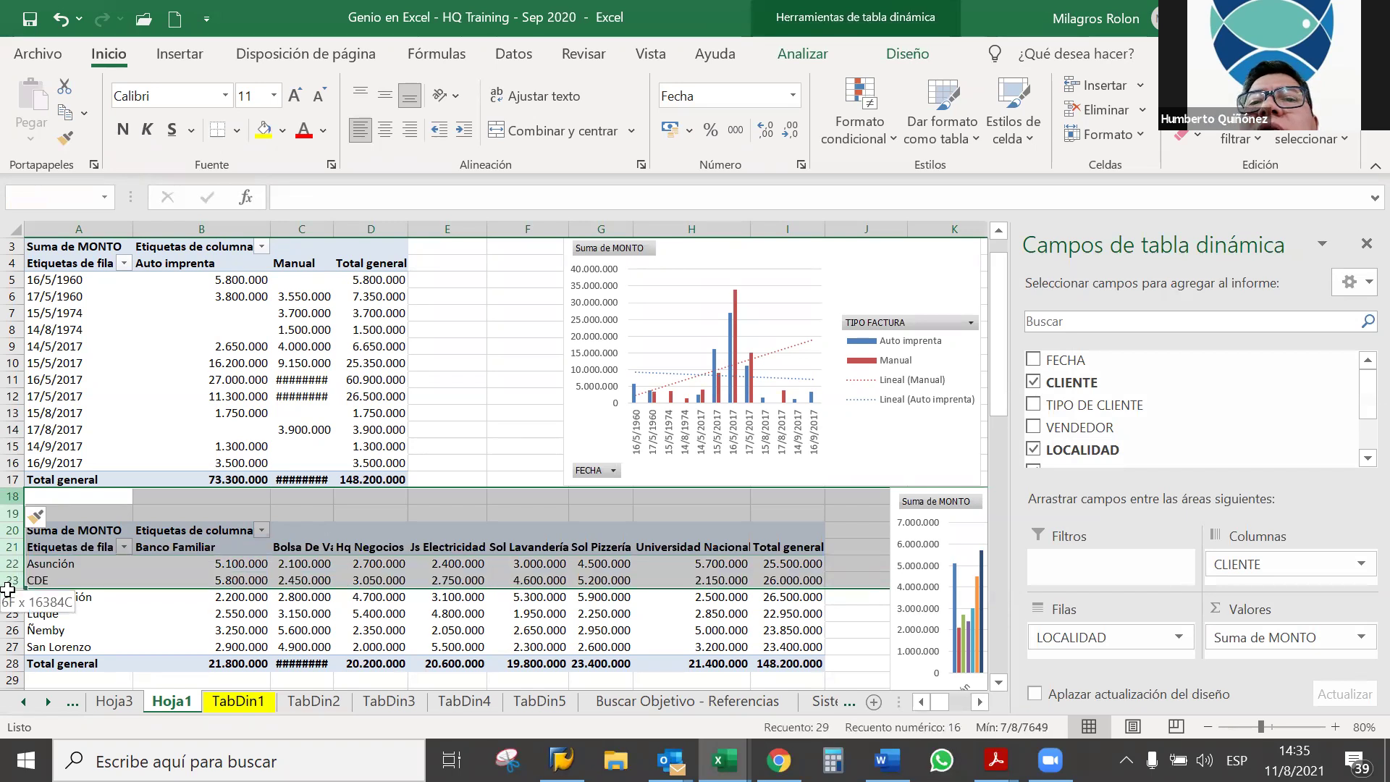
{"action": "left_click_drag", "start_coordinate": [9, 556], "coordinate": [8, 593]}
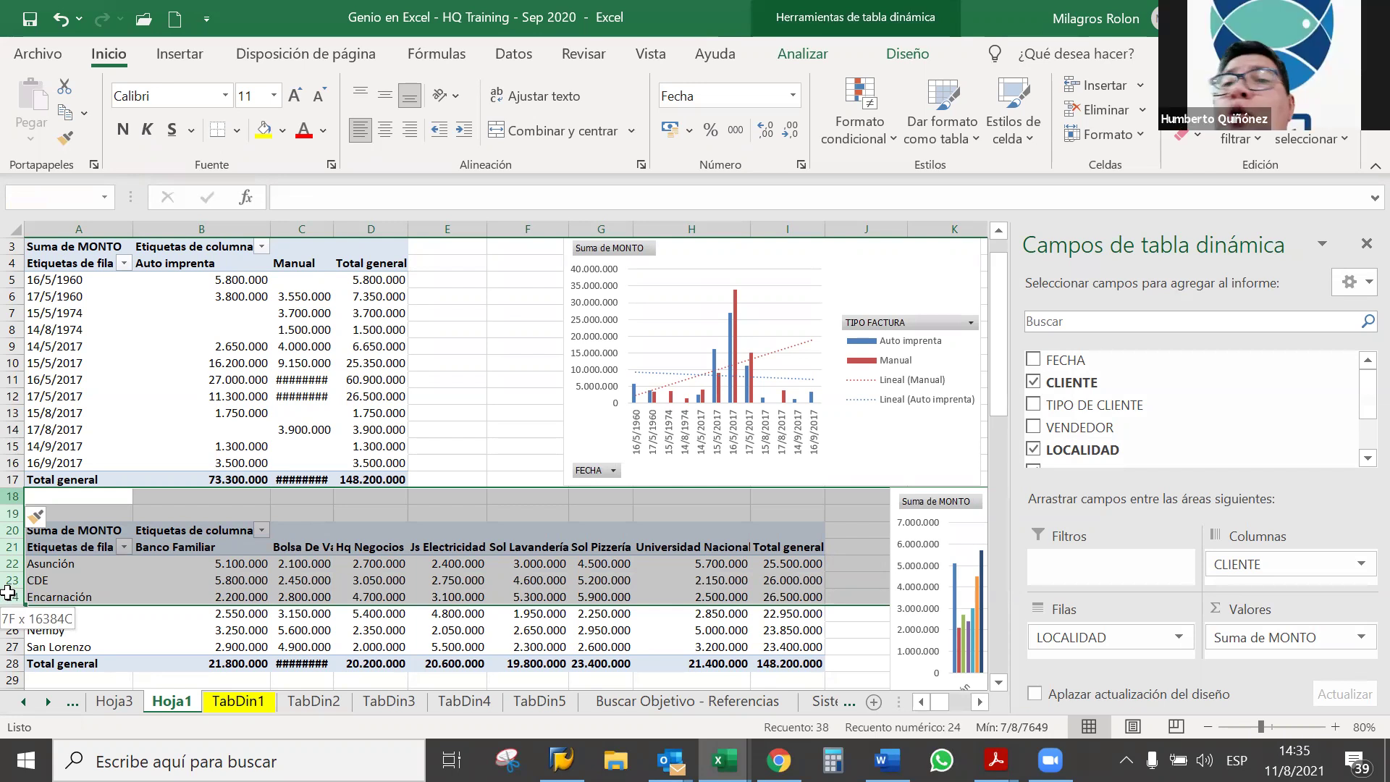
{"action": "left_click_drag", "start_coordinate": [8, 594], "coordinate": [14, 593]}
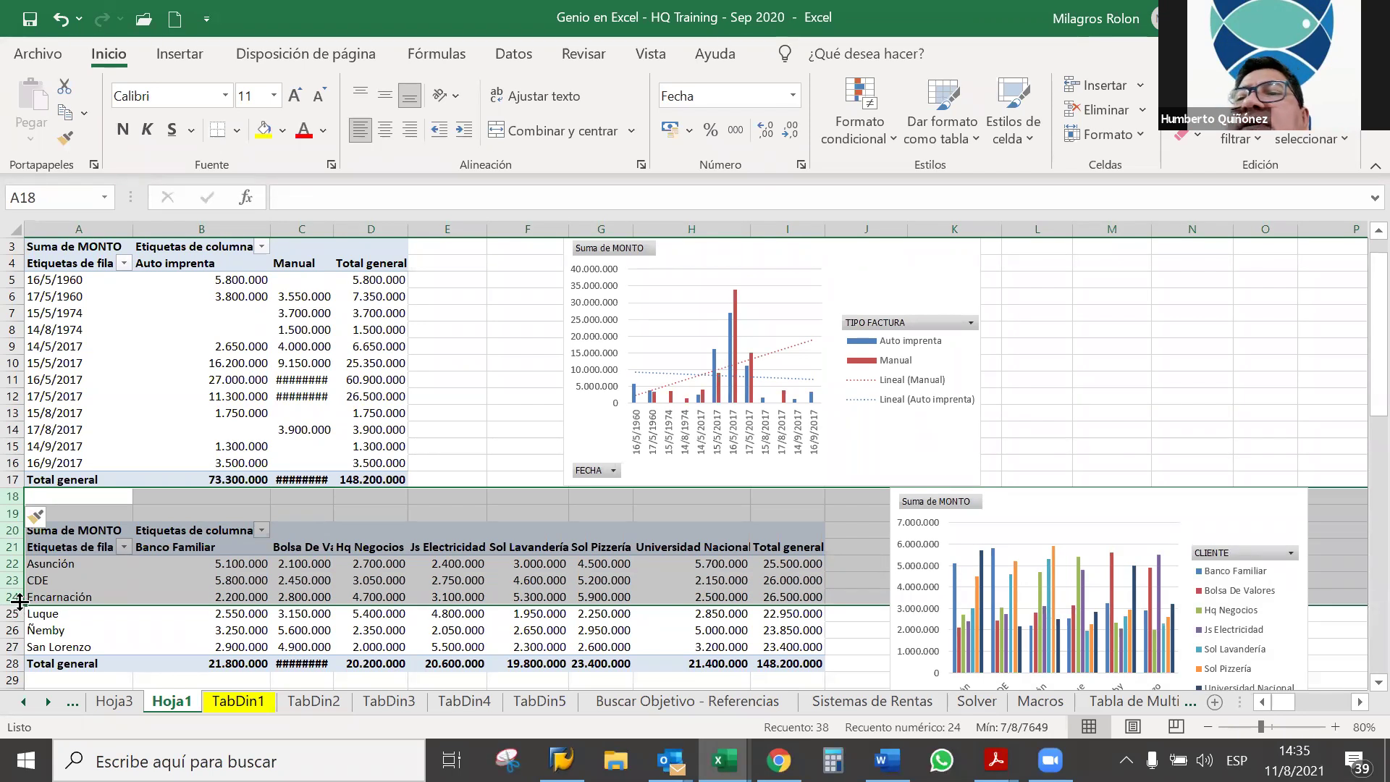
{"action": "left_click_drag", "start_coordinate": [19, 601], "coordinate": [20, 602]}
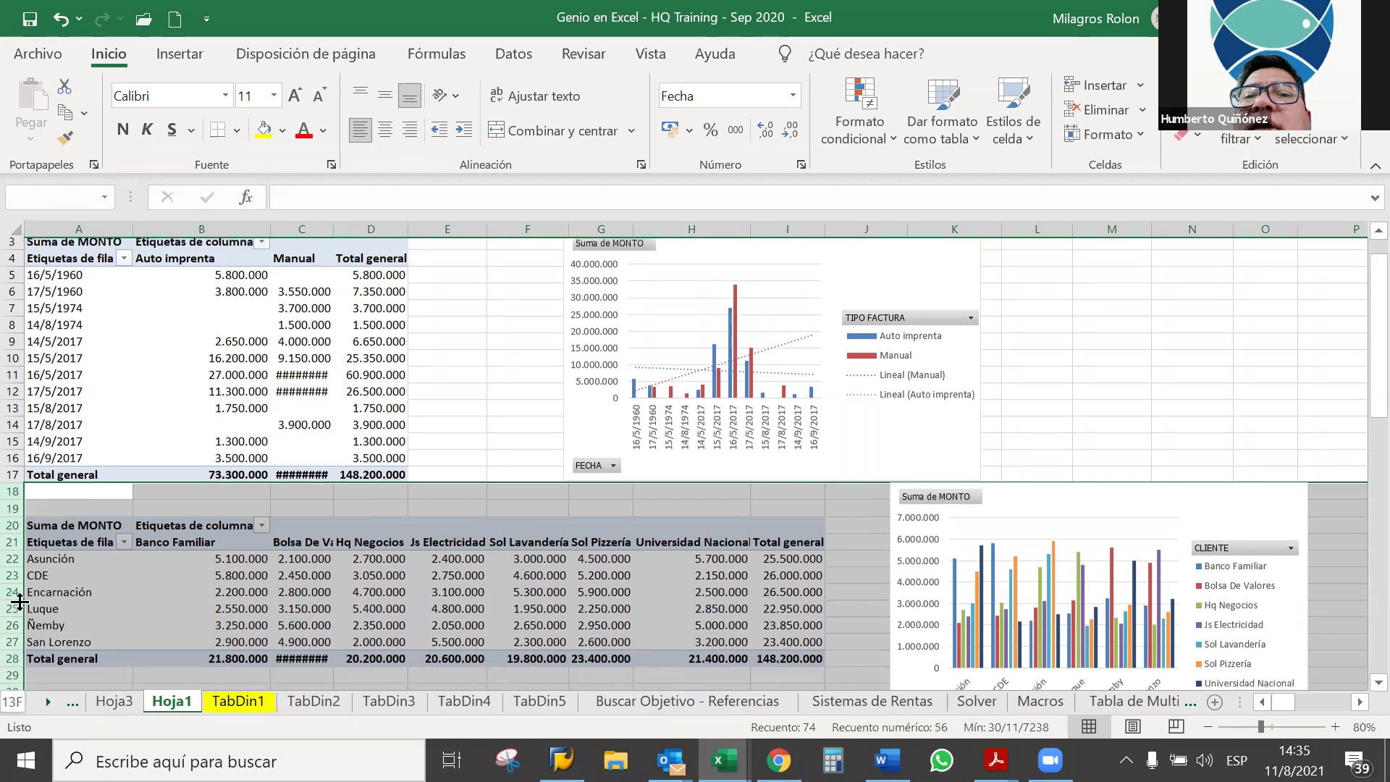
{"action": "scroll", "coordinate": [20, 601], "scroll_direction": "down", "scroll_amount": 2}
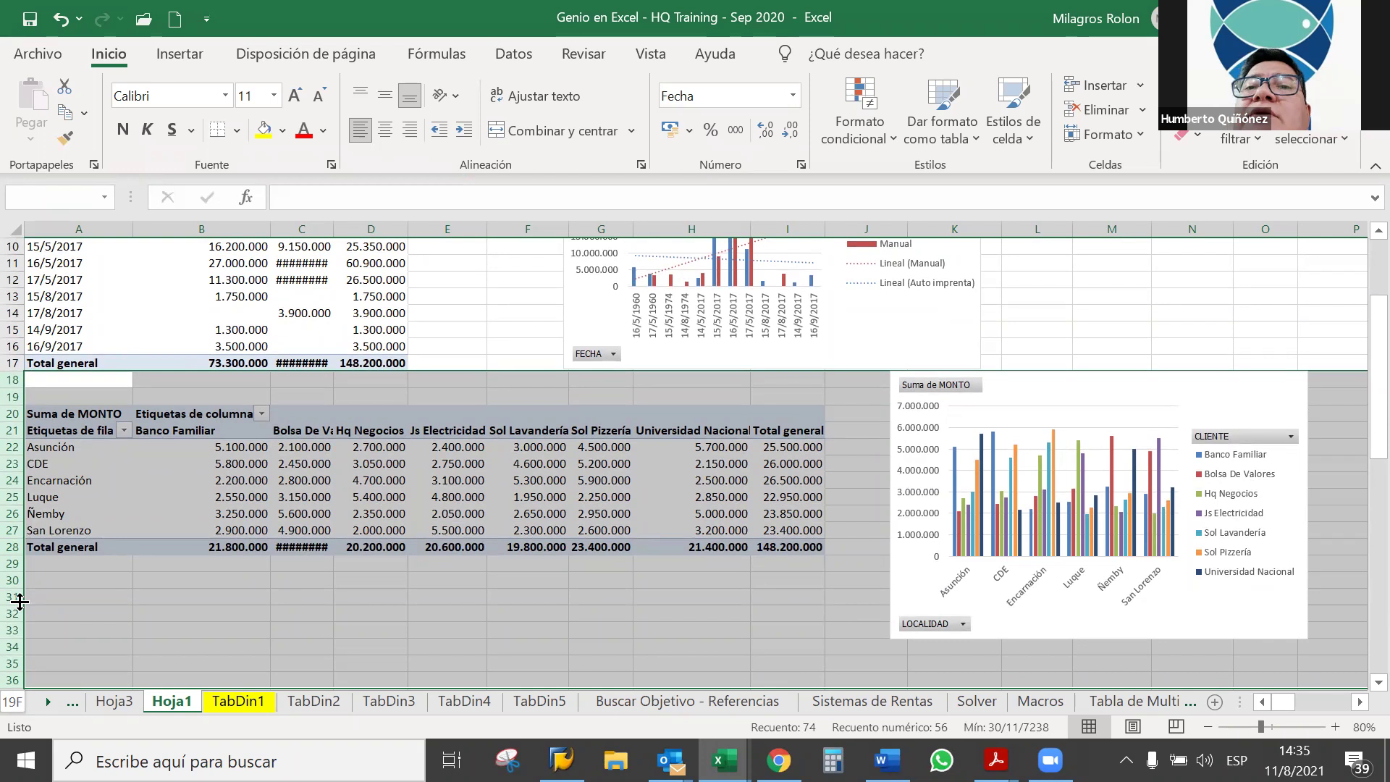
Step: Insert 19 blank rows at rows 18–36 so the second pivot starts at row 39, then hide them
{"action": "left_click_drag", "start_coordinate": [19, 601], "coordinate": [20, 601]}
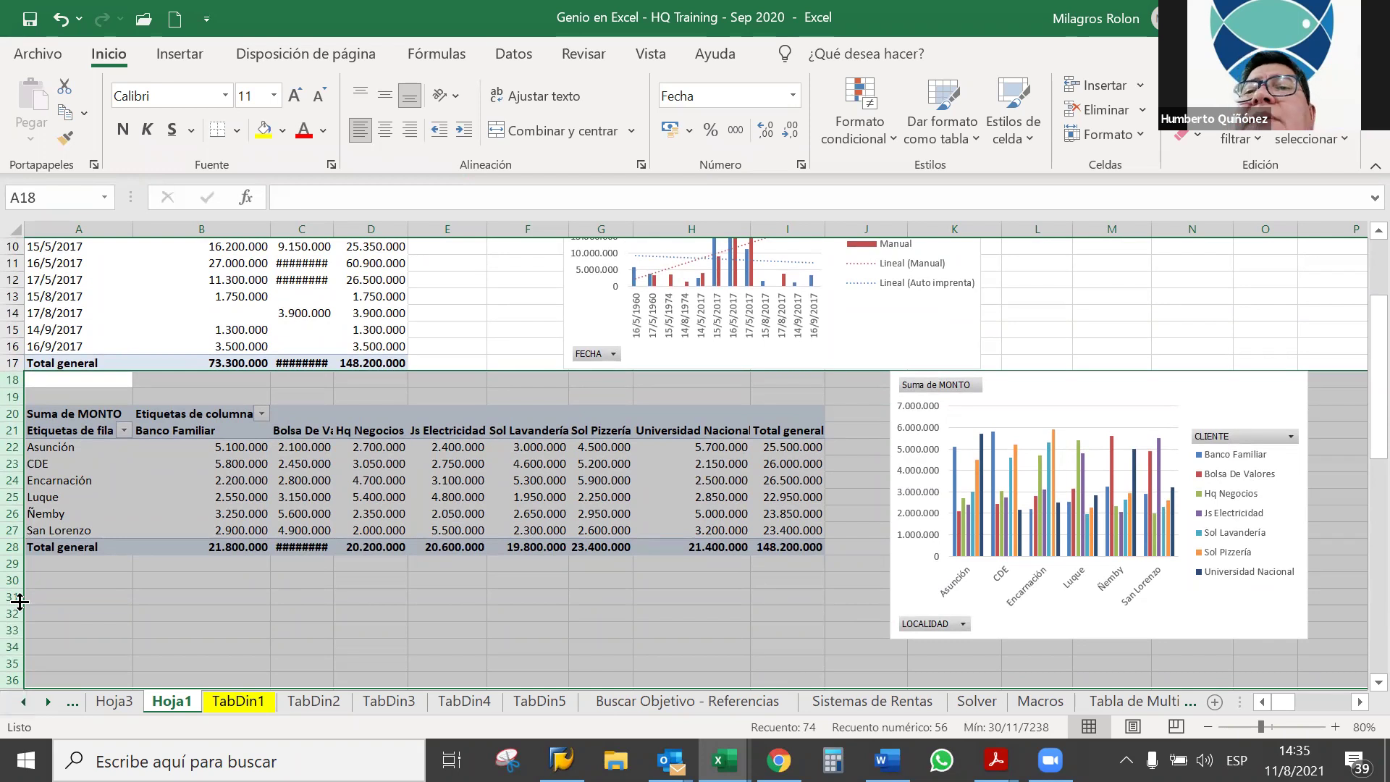
{"action": "key", "text": "ctrl+plus"}
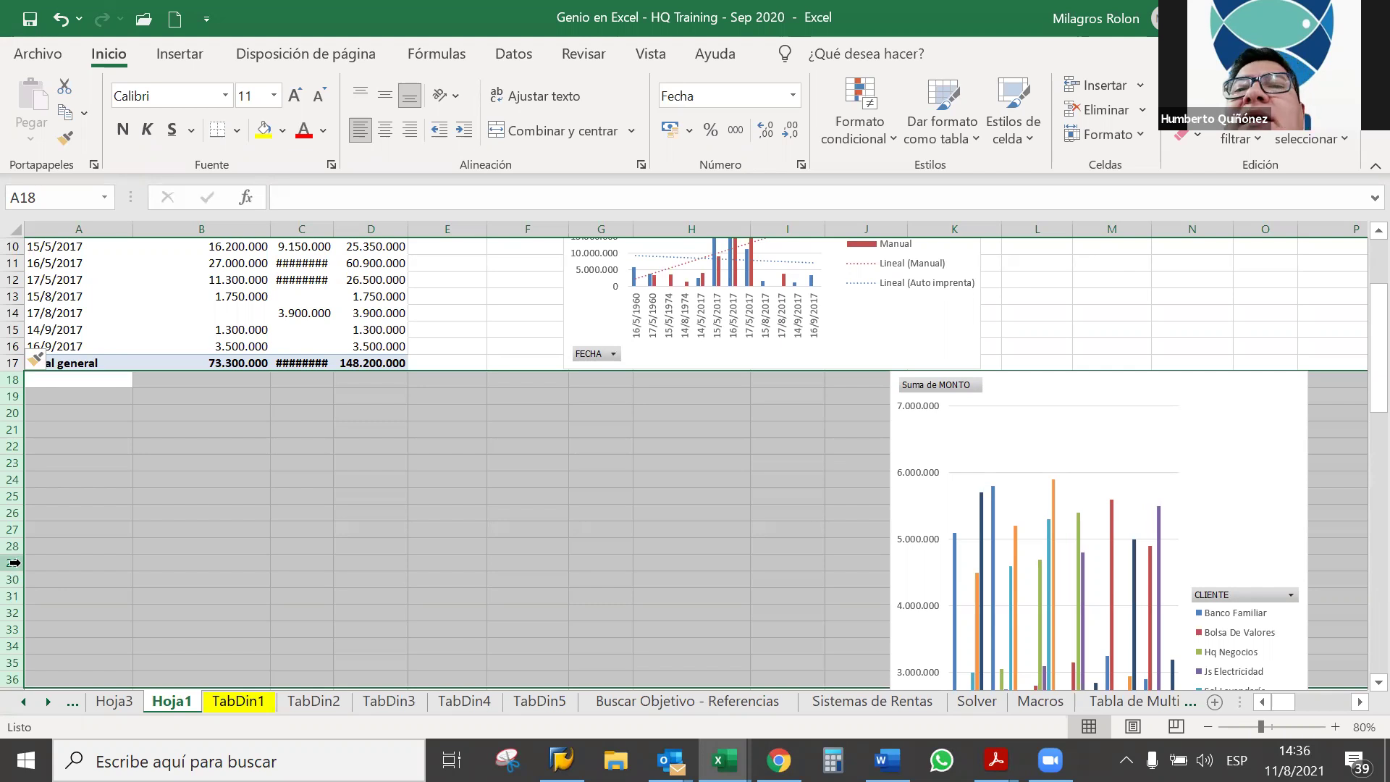
{"action": "right_click", "coordinate": [13, 562]}
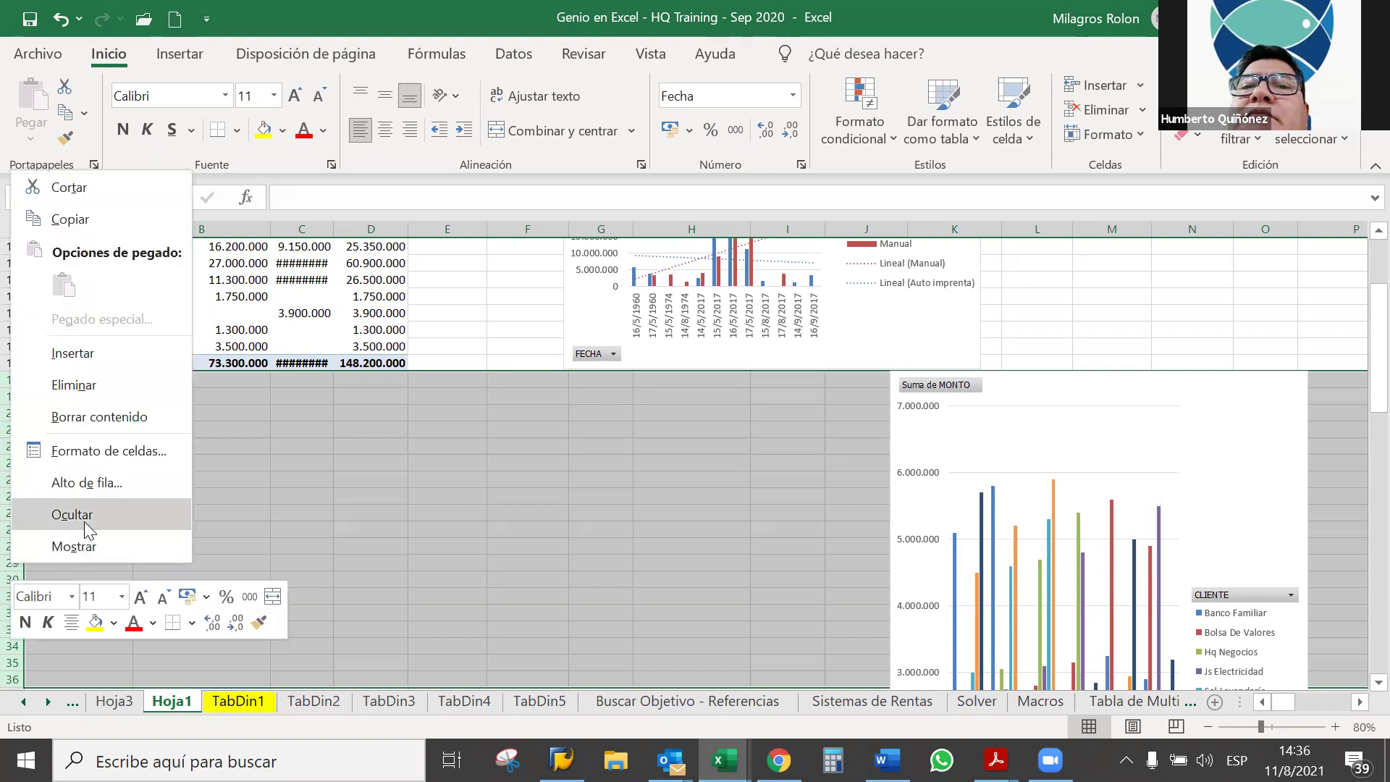
{"action": "left_click", "coordinate": [87, 518]}
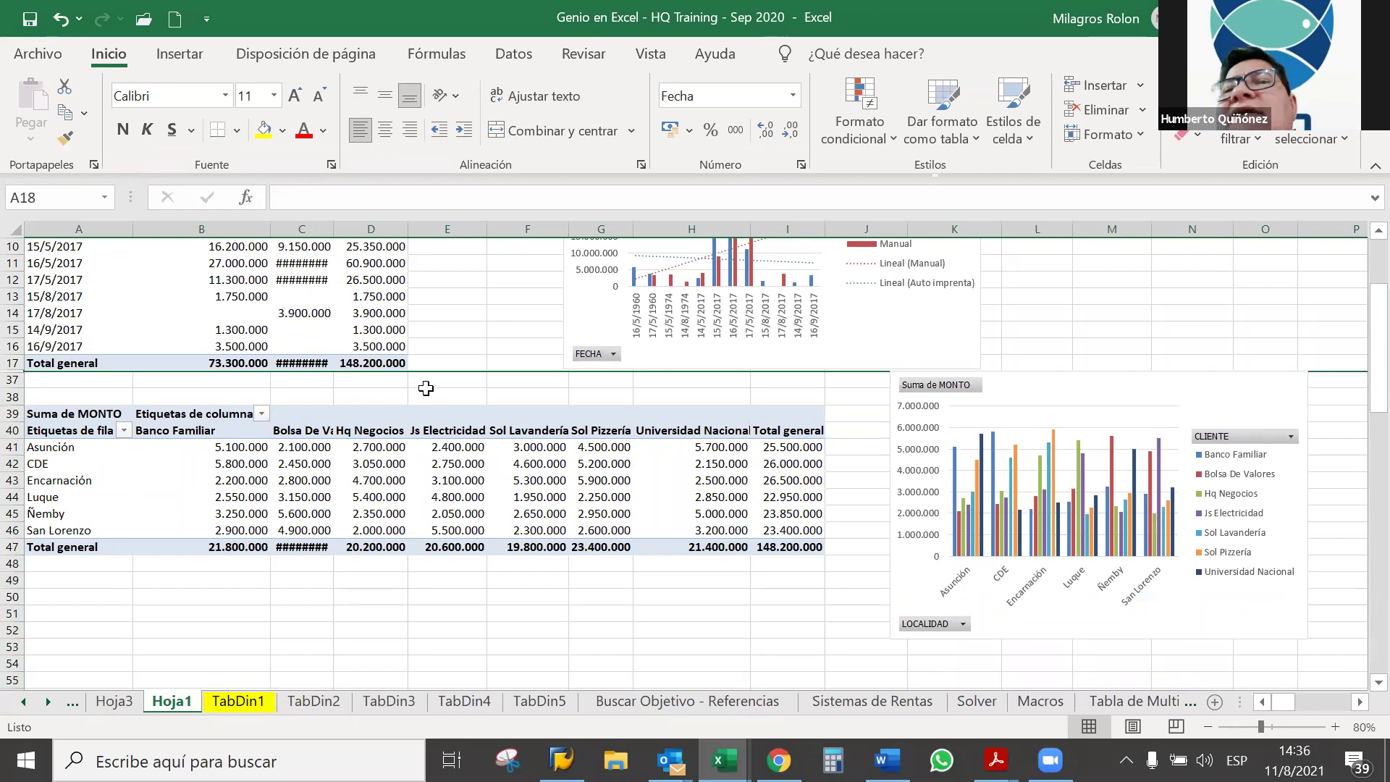
Step: Close the chart's field list and shift the second pivot chart slightly left and down
{"action": "left_click", "coordinate": [1006, 420]}
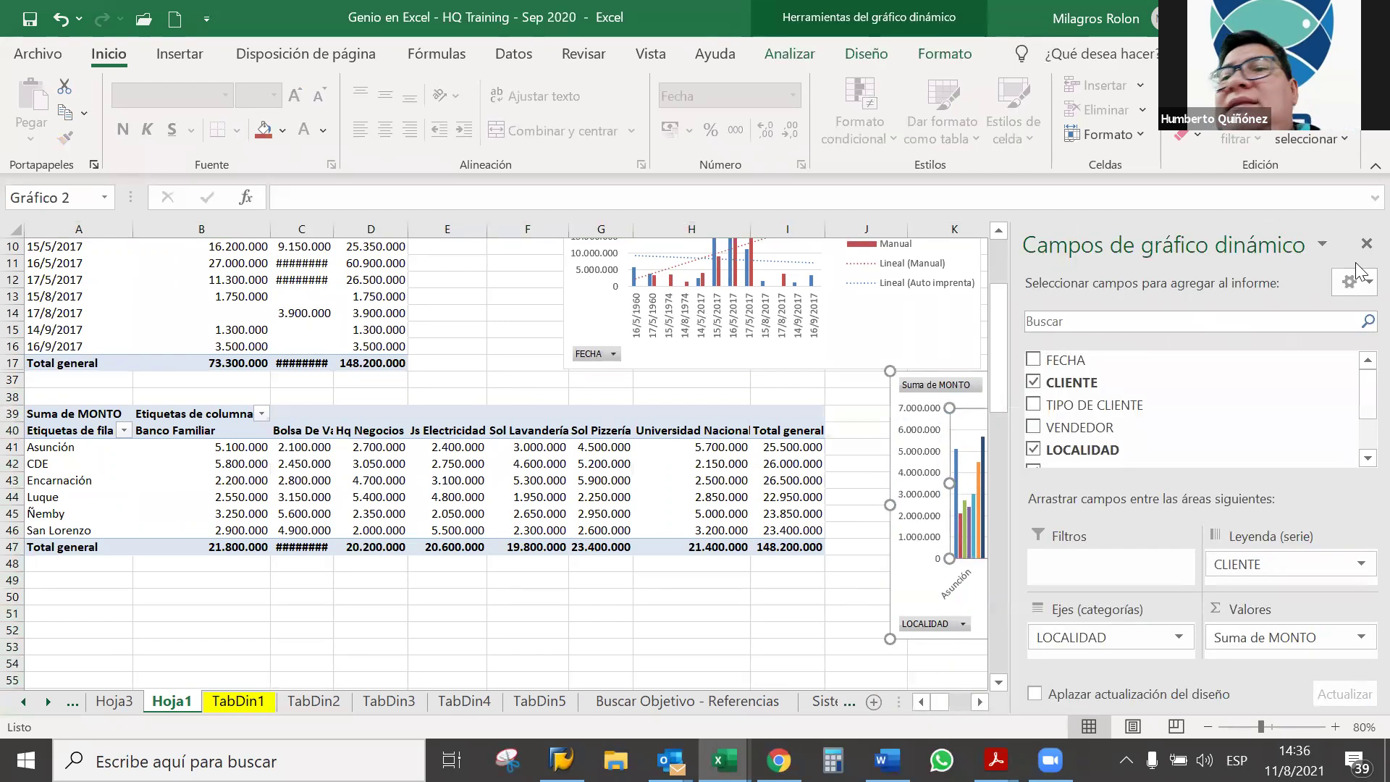
{"action": "left_click", "coordinate": [1360, 250]}
{"action": "left_click_drag", "start_coordinate": [1134, 382], "coordinate": [1108, 403]}
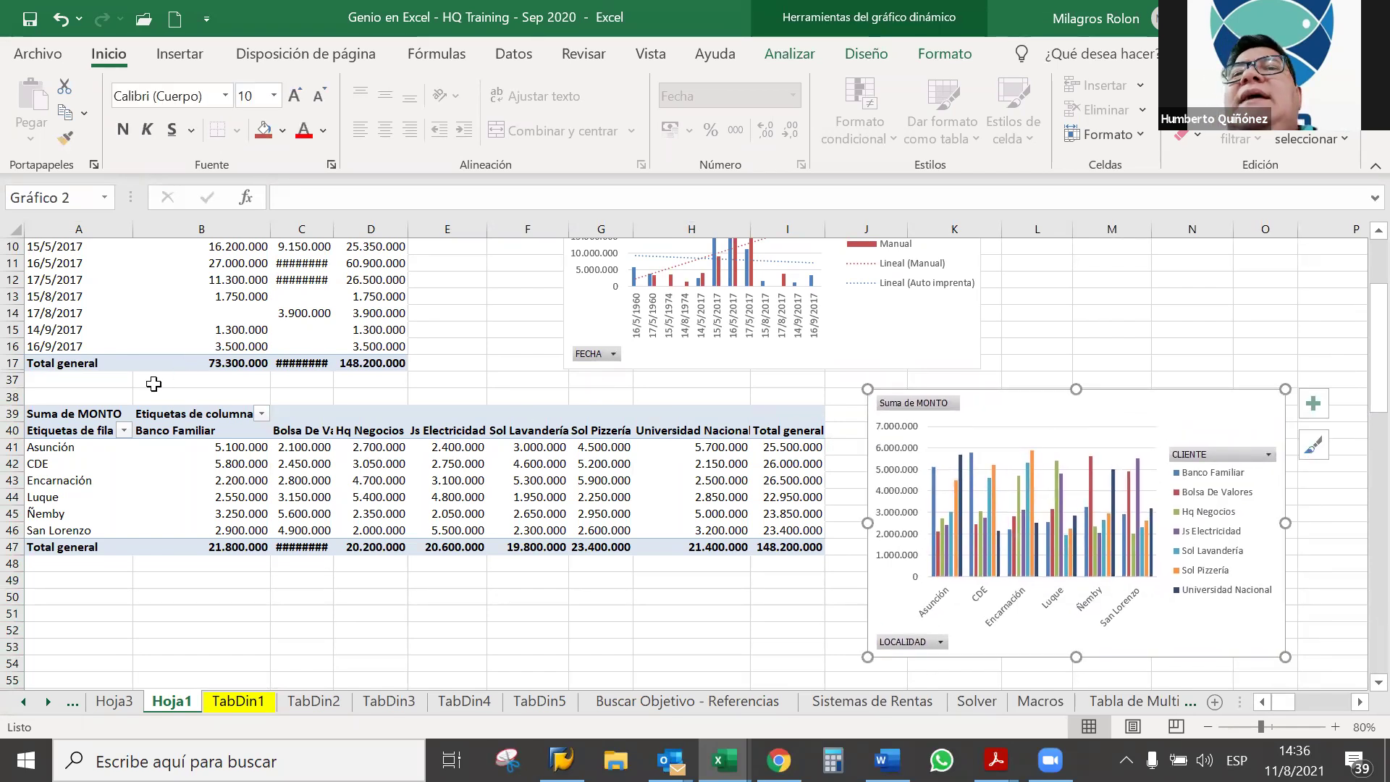
Step: Show the top pivot table's field list from Analizar > Mostrar > Lista de campos
{"action": "left_click", "coordinate": [231, 299]}
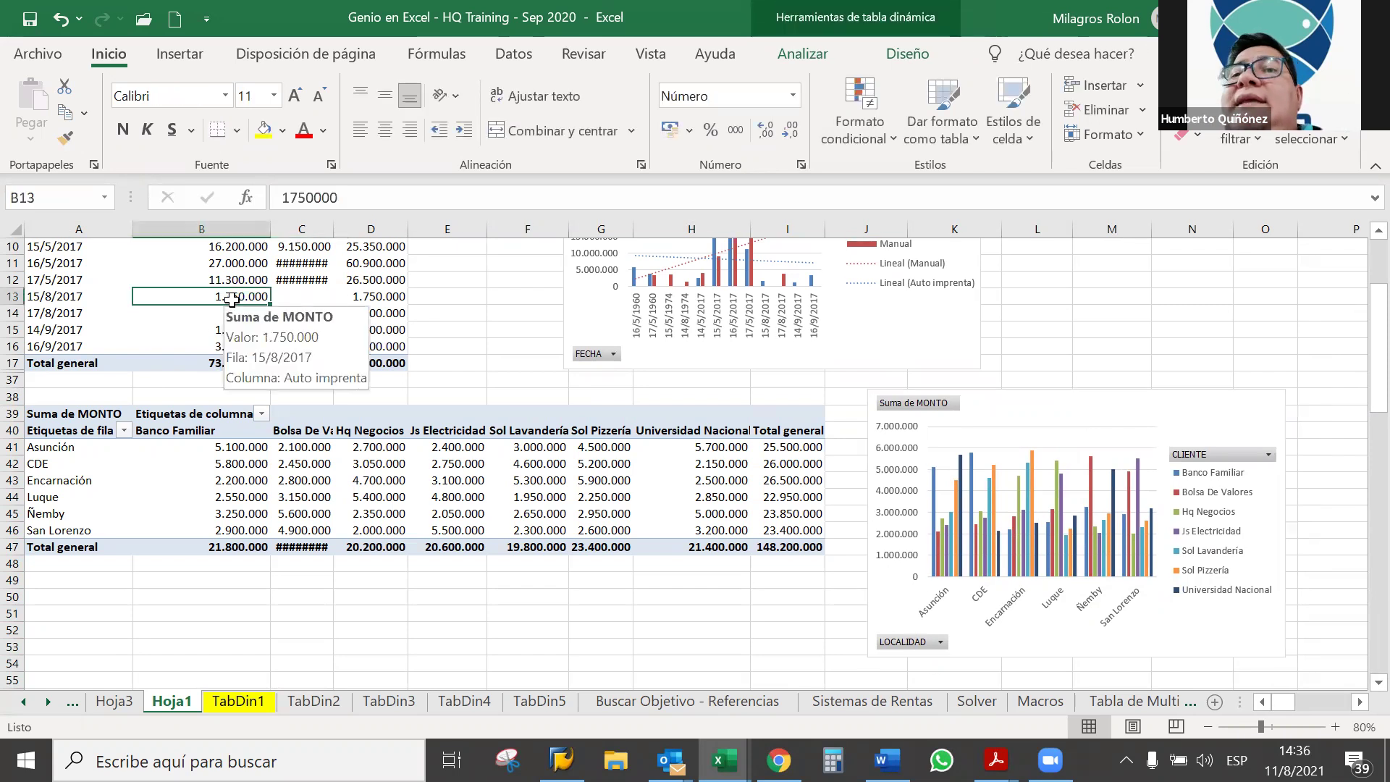
{"action": "left_click_drag", "start_coordinate": [80, 313], "coordinate": [80, 246]}
{"action": "left_click", "coordinate": [217, 279]}
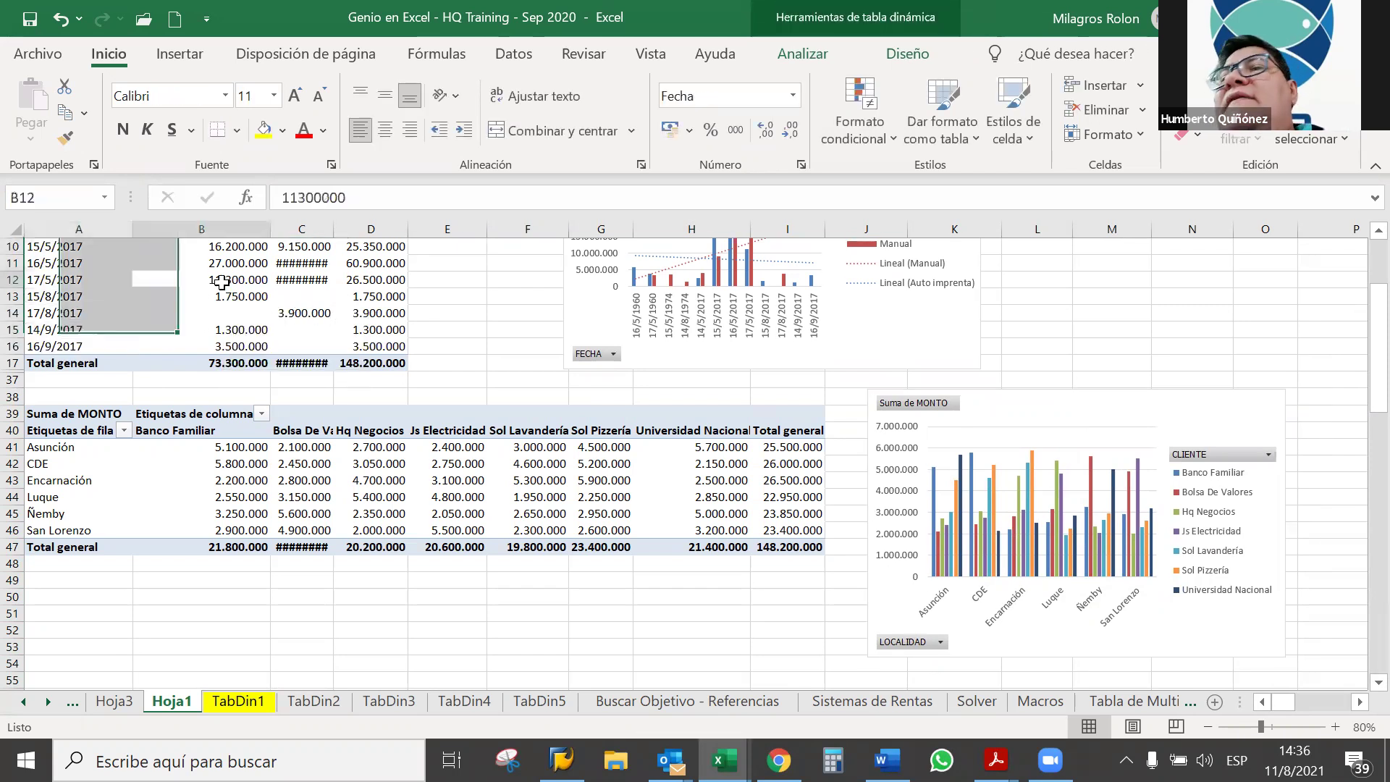
{"action": "left_click", "coordinate": [803, 54]}
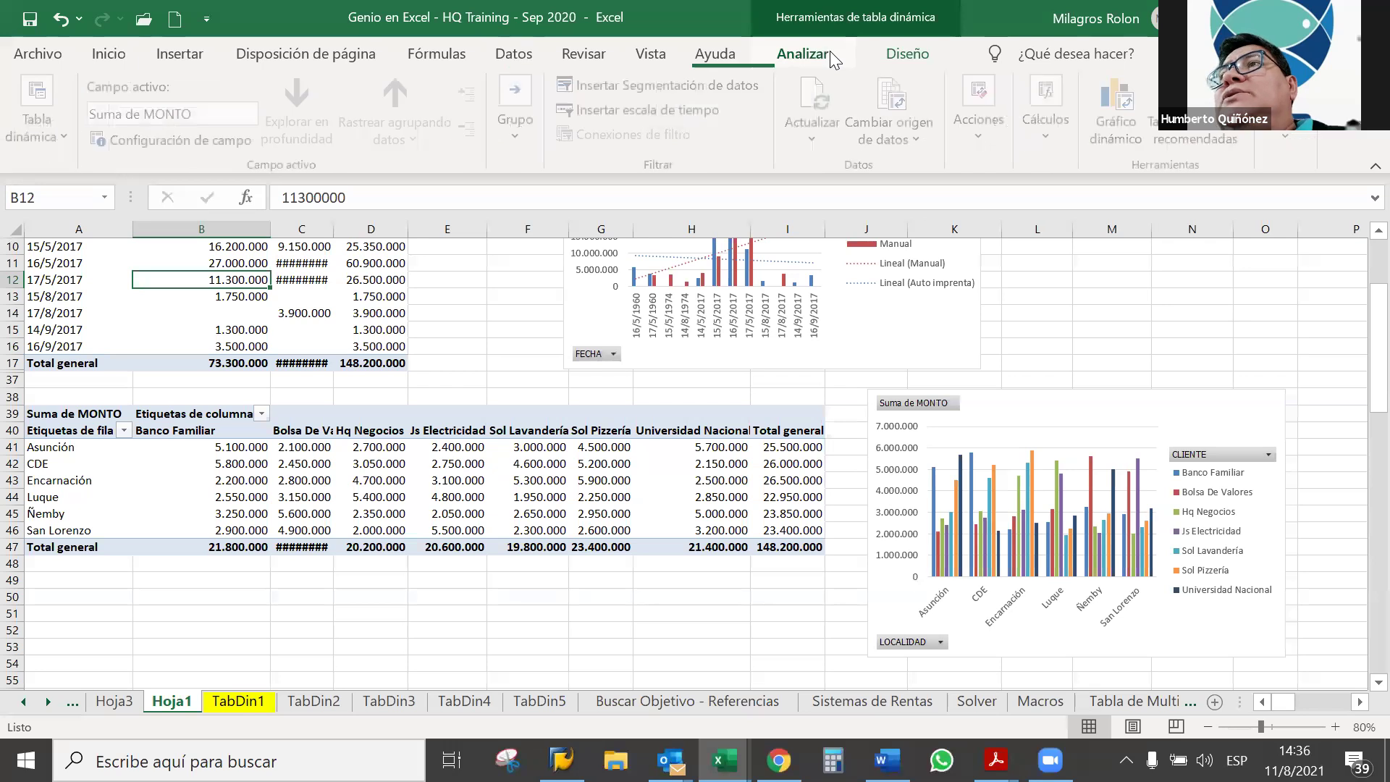
{"action": "left_click", "coordinate": [1288, 145]}
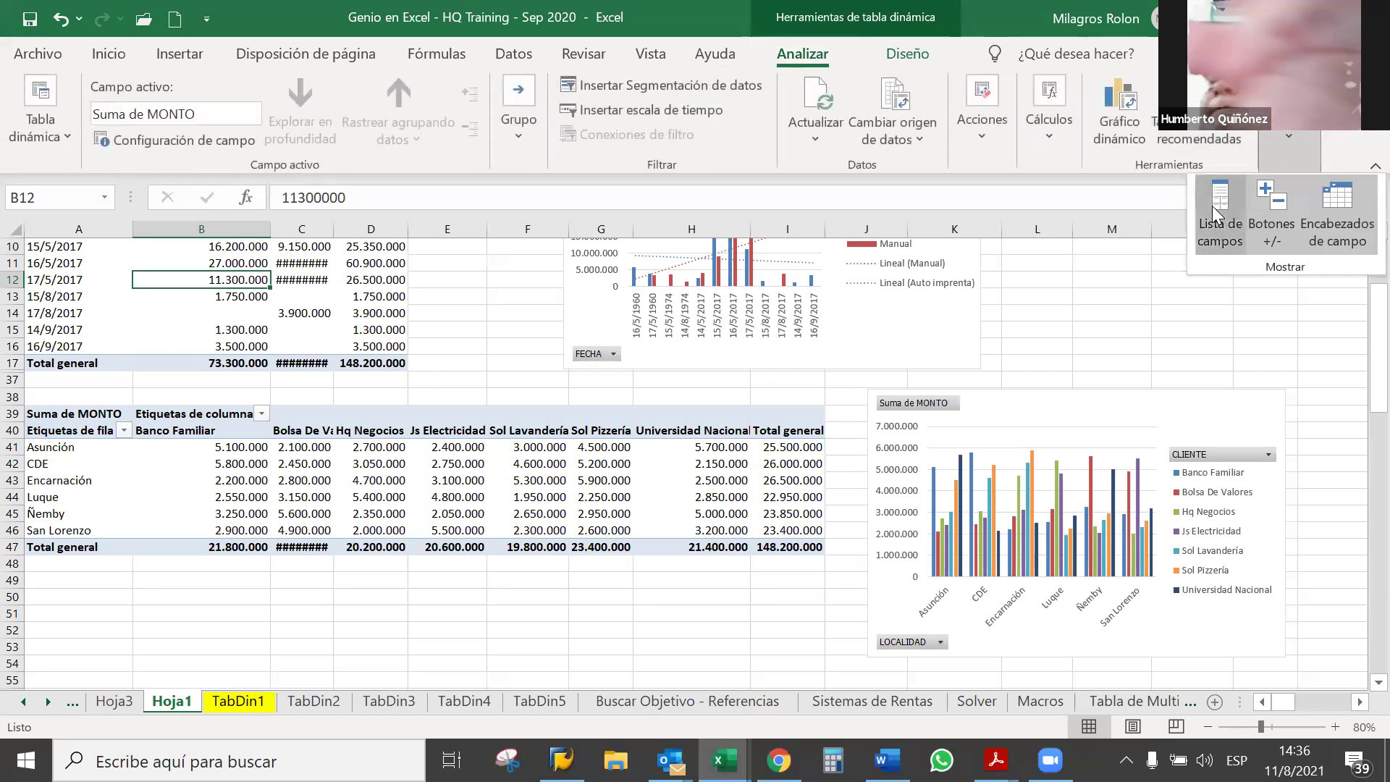
{"action": "left_click", "coordinate": [1129, 275]}
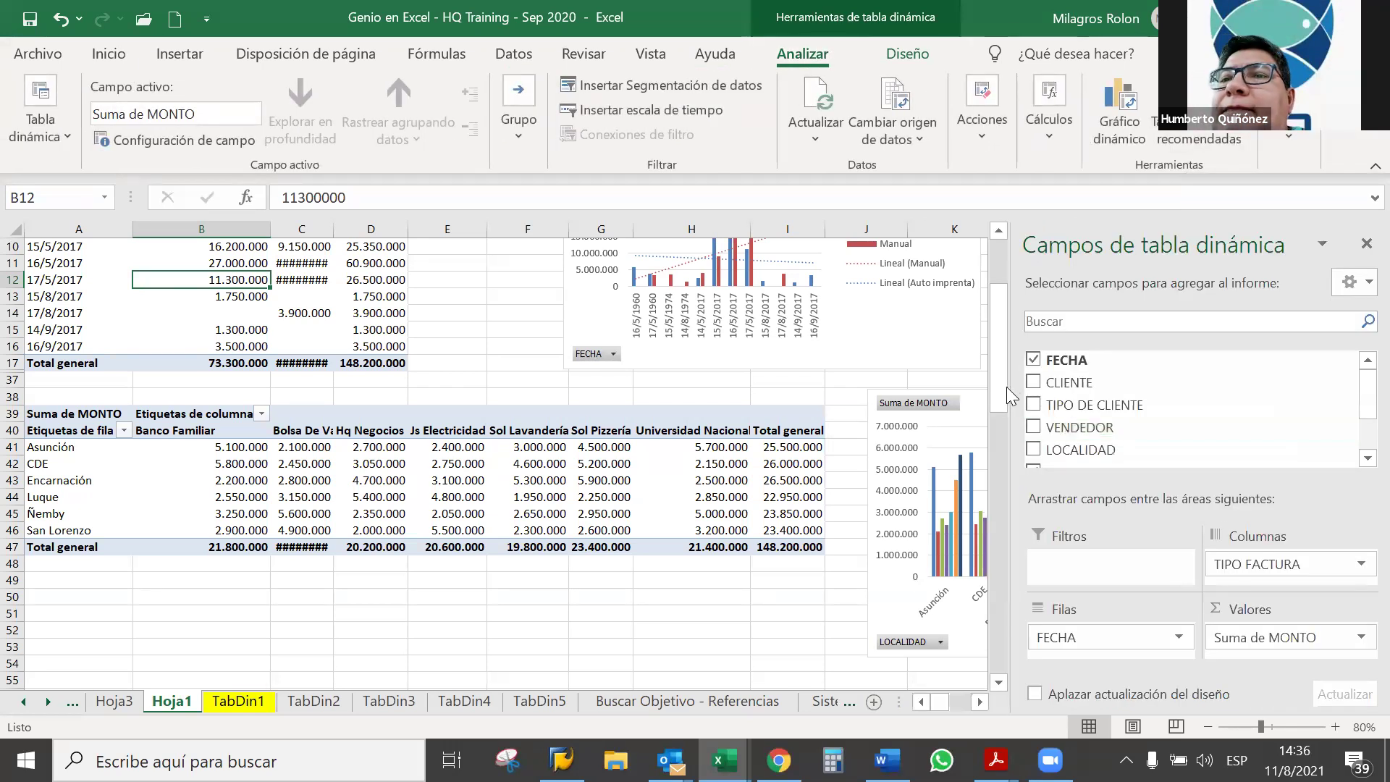
Step: Tick CLIENTE and accept Excel's error that the pivot would overlap the other pivot table
{"action": "scroll", "coordinate": [998, 300], "scroll_direction": "up", "scroll_amount": 1}
{"action": "scroll", "coordinate": [996, 303], "scroll_direction": "up", "scroll_amount": 2}
{"action": "left_click", "coordinate": [1033, 382]}
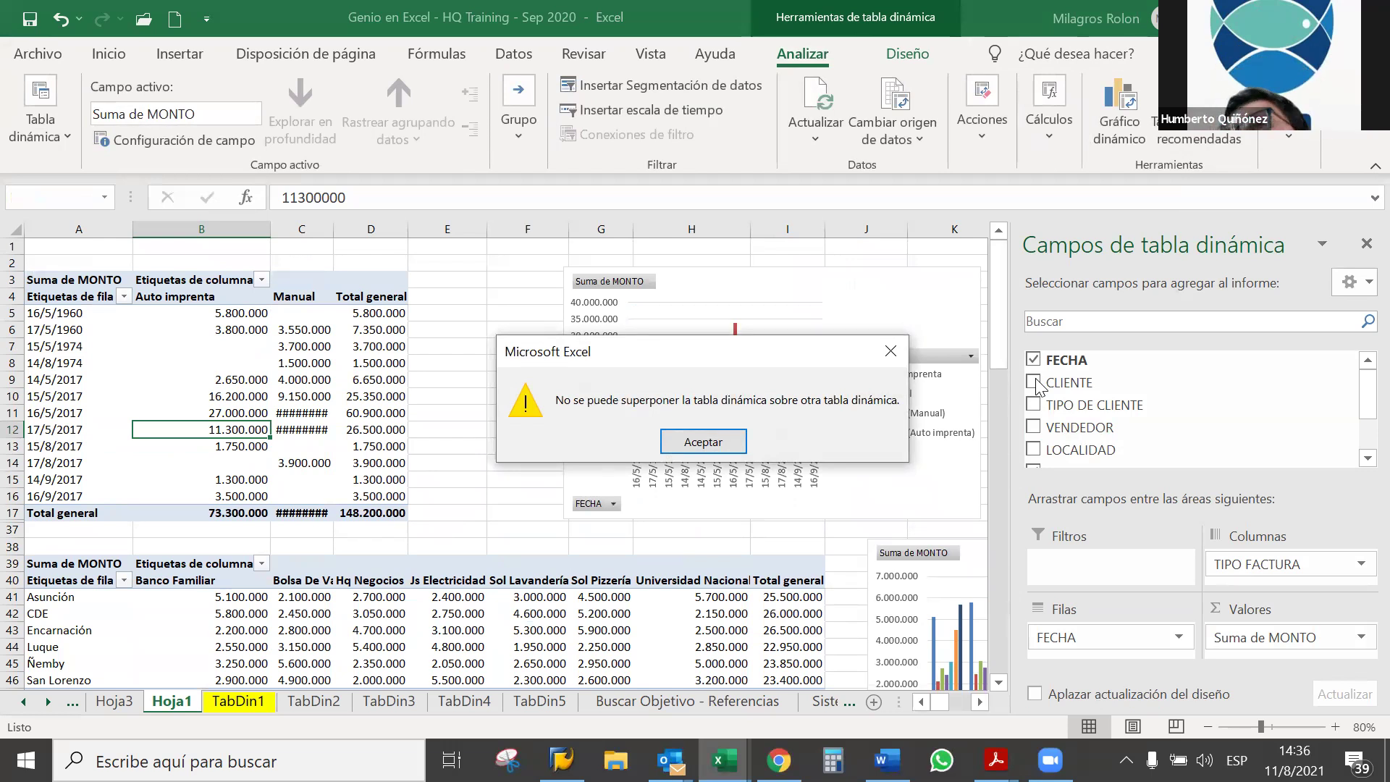
{"action": "left_click", "coordinate": [726, 443]}
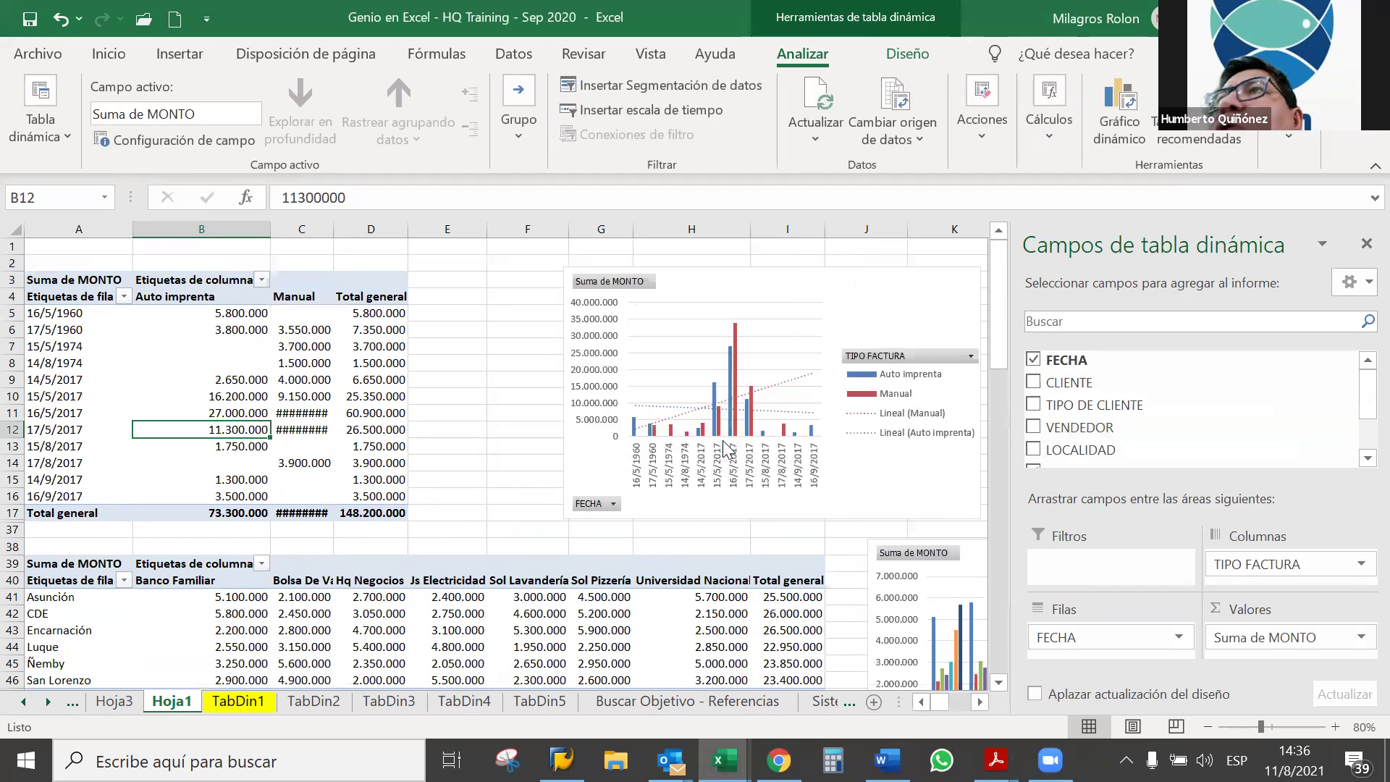
Step: Select rows 37–61, insert 25 blank rows above the second pivot so it starts at row 64, and hide them
{"action": "mouse_move", "coordinate": [14, 530]}
{"action": "left_mouse_down"}
{"action": "mouse_move", "coordinate": [7, 642]}
{"action": "mouse_move", "coordinate": [22, 263]}
{"action": "left_mouse_up"}
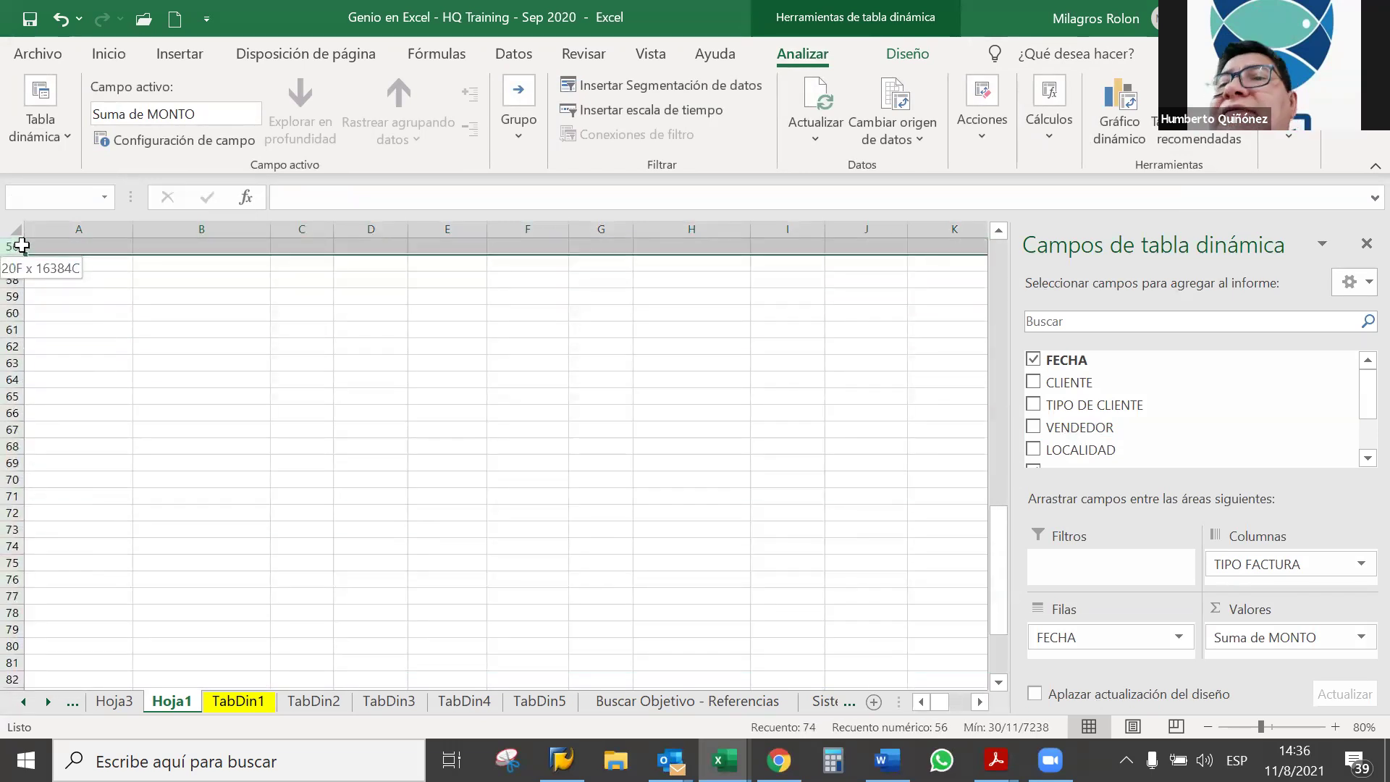
{"action": "left_click_drag", "start_coordinate": [22, 262], "coordinate": [18, 333]}
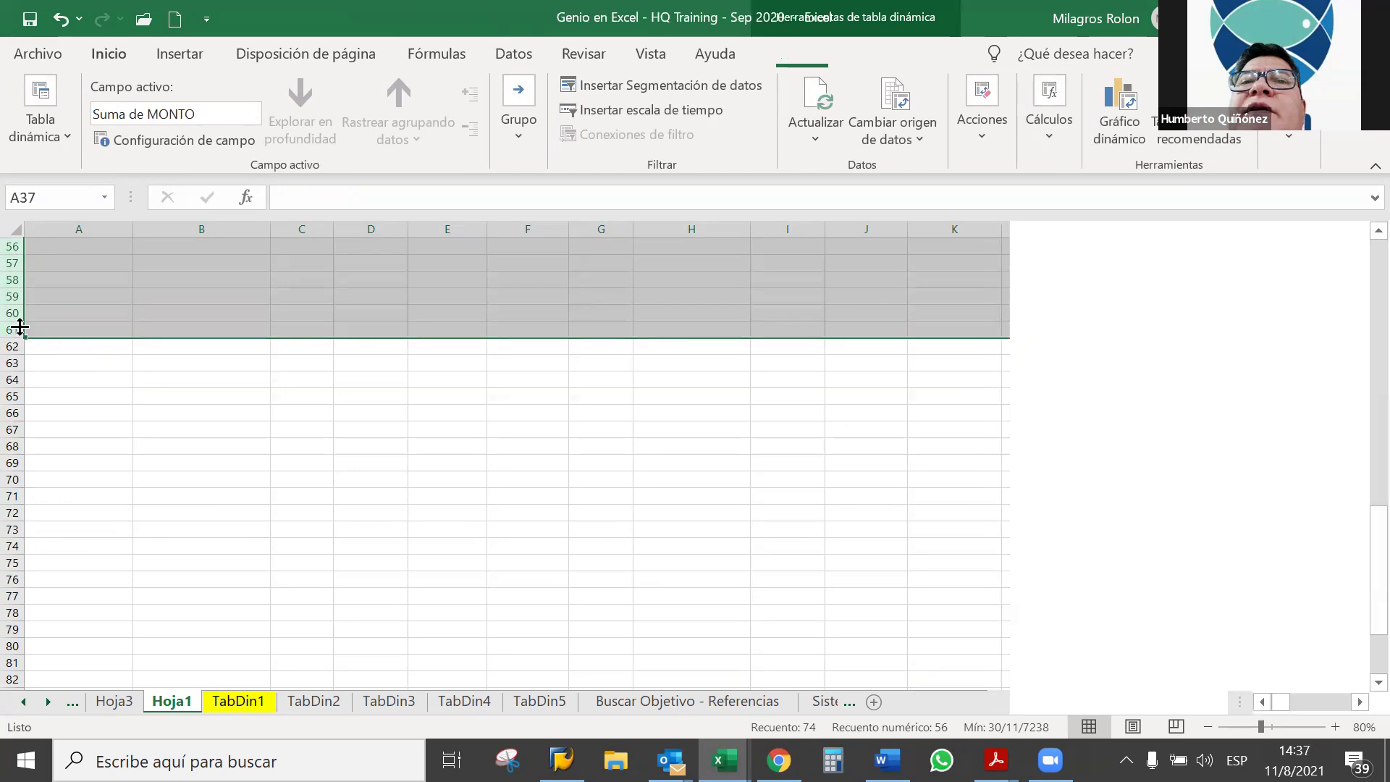
{"action": "right_click", "coordinate": [16, 298]}
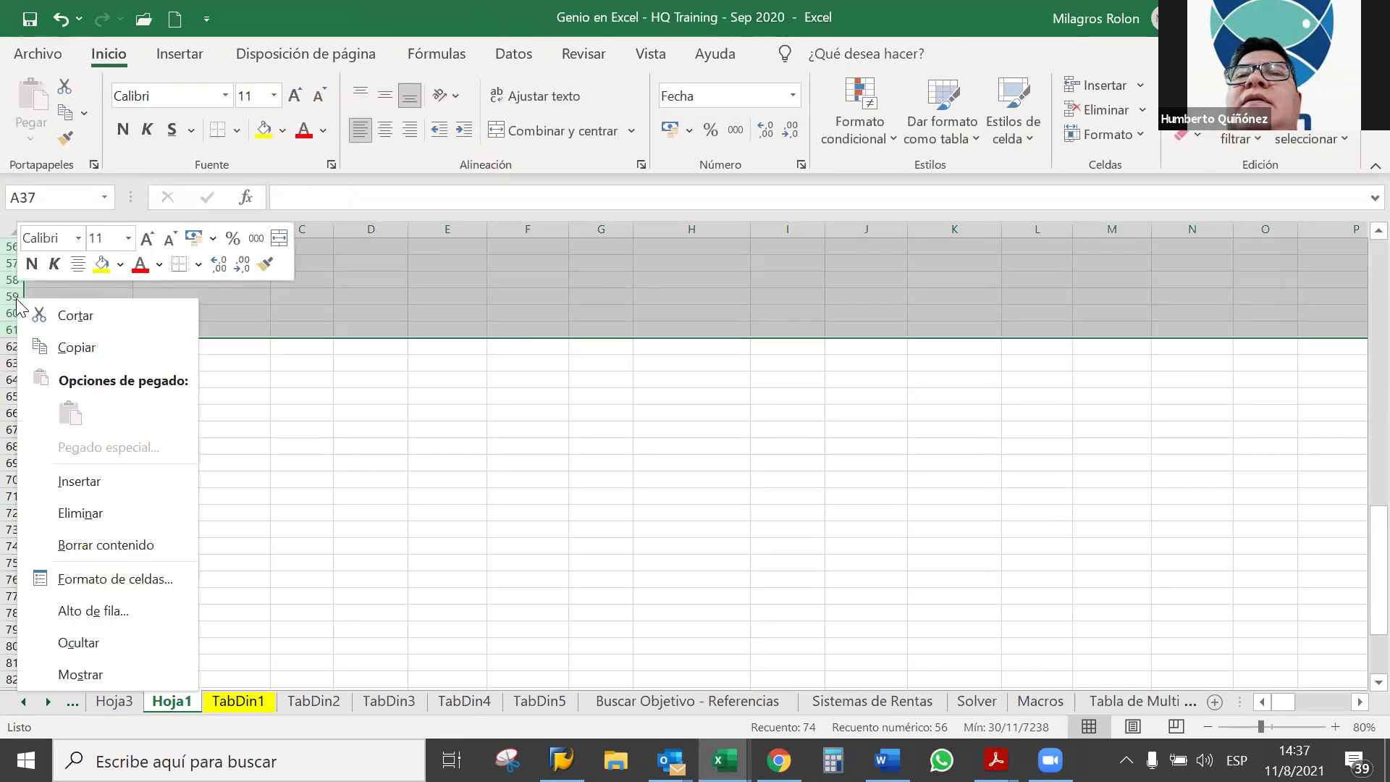
{"action": "left_click", "coordinate": [95, 482]}
{"action": "scroll", "coordinate": [95, 485], "scroll_direction": "up", "scroll_amount": 15}
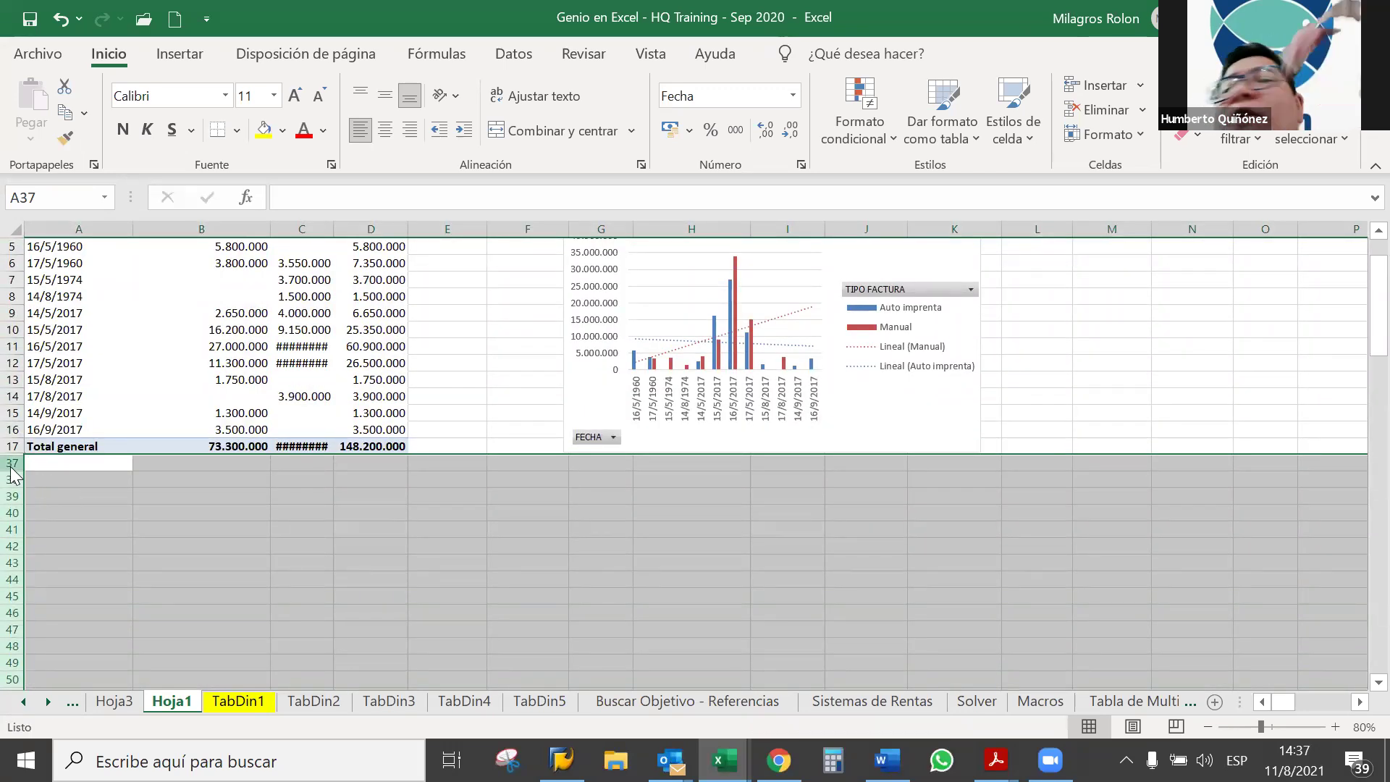
{"action": "right_click", "coordinate": [14, 472]}
{"action": "left_click", "coordinate": [73, 418]}
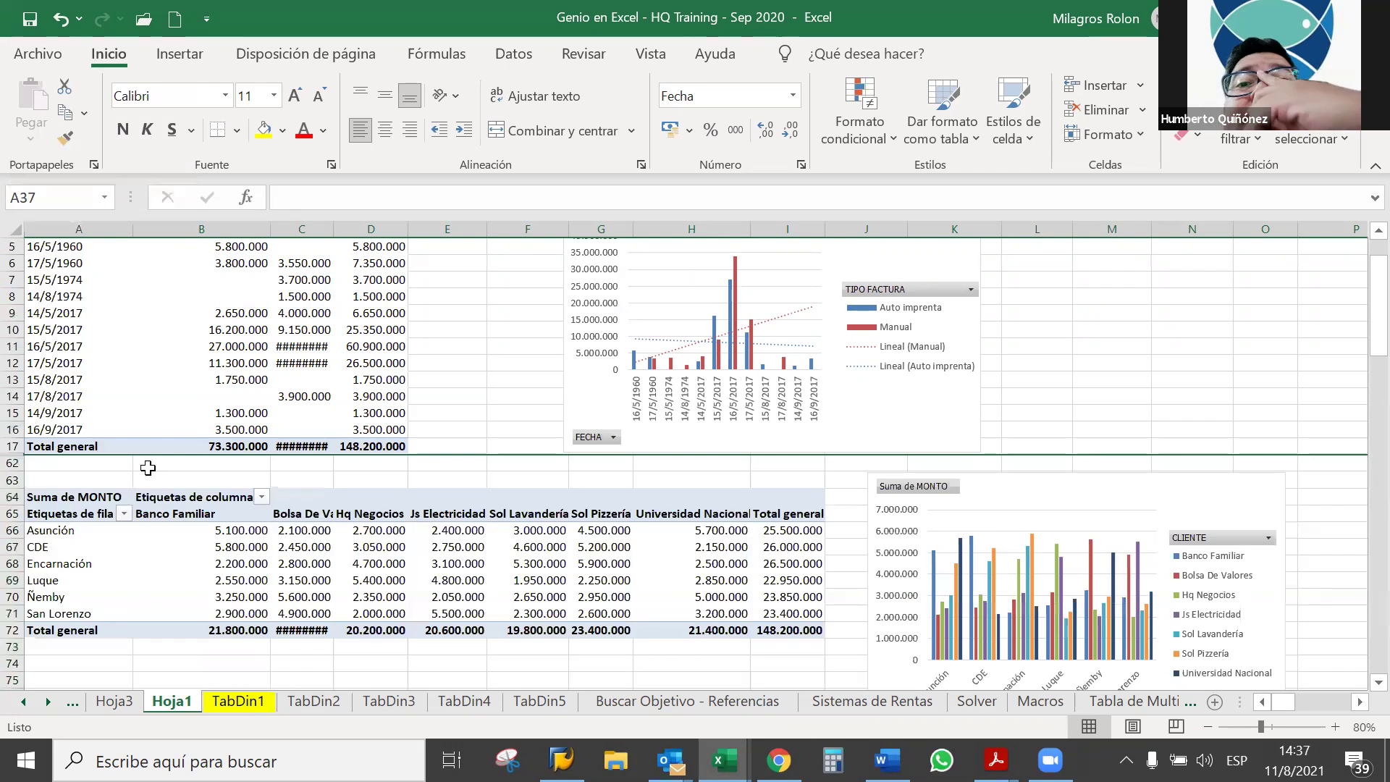
Step: Add CLIENTE to the top pivot's rows so client names nest under each date
{"action": "left_click", "coordinate": [247, 363]}
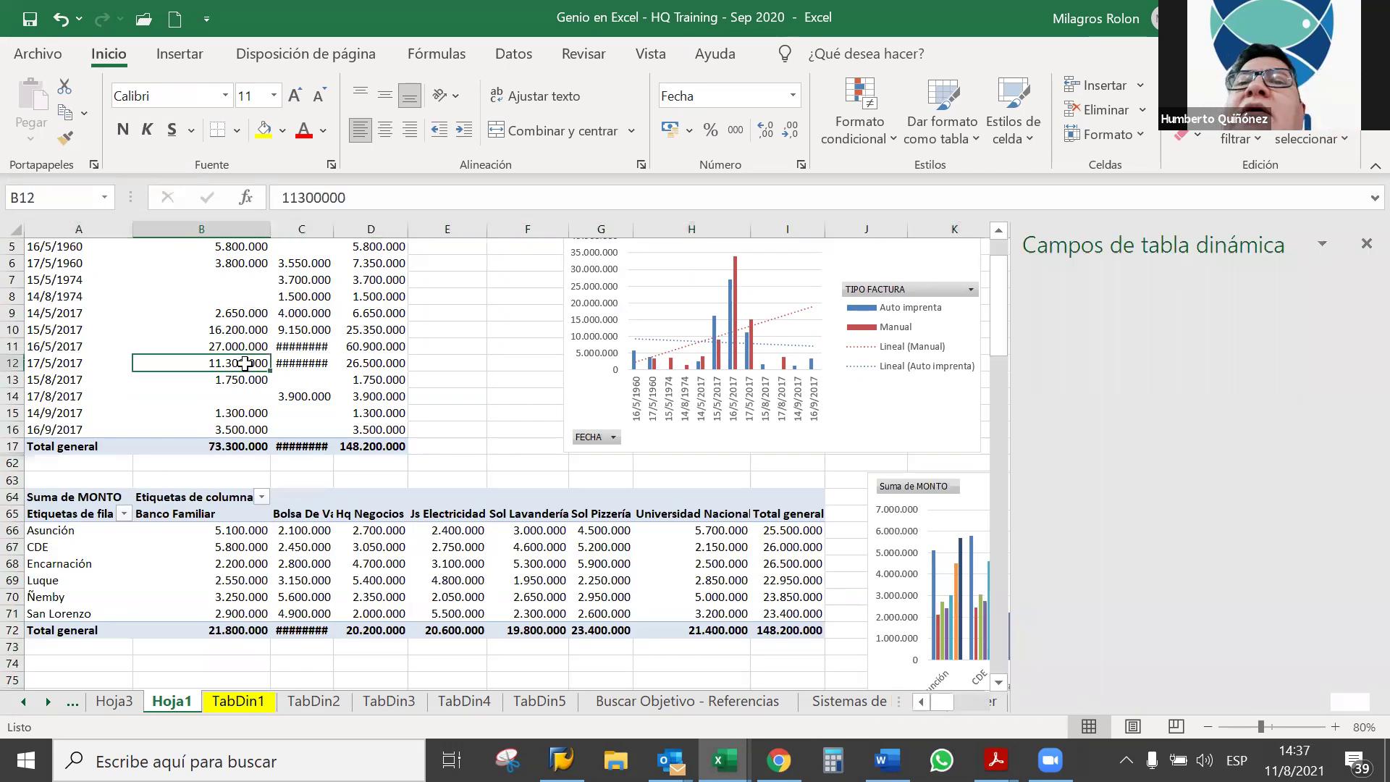
{"action": "left_click", "coordinate": [1035, 381]}
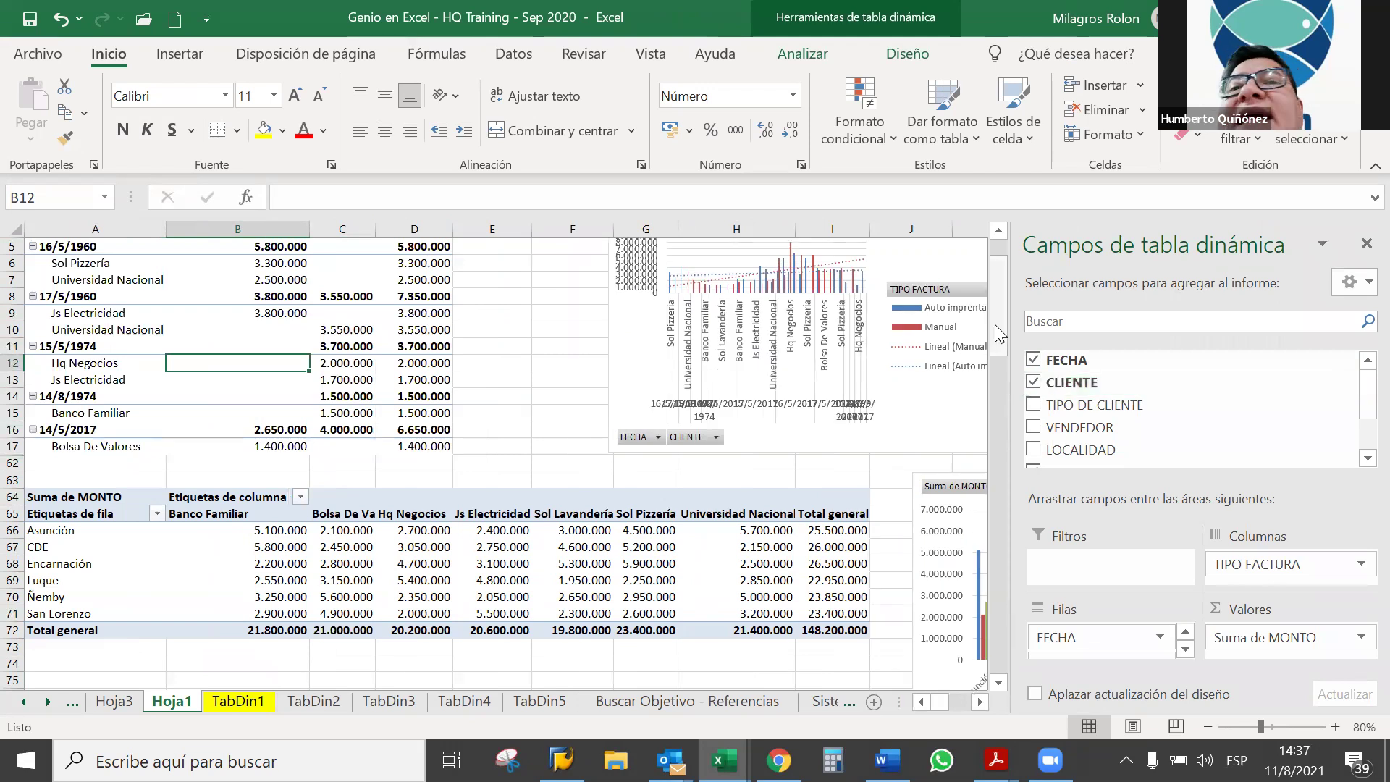
{"action": "left_click_drag", "start_coordinate": [997, 330], "coordinate": [992, 285]}
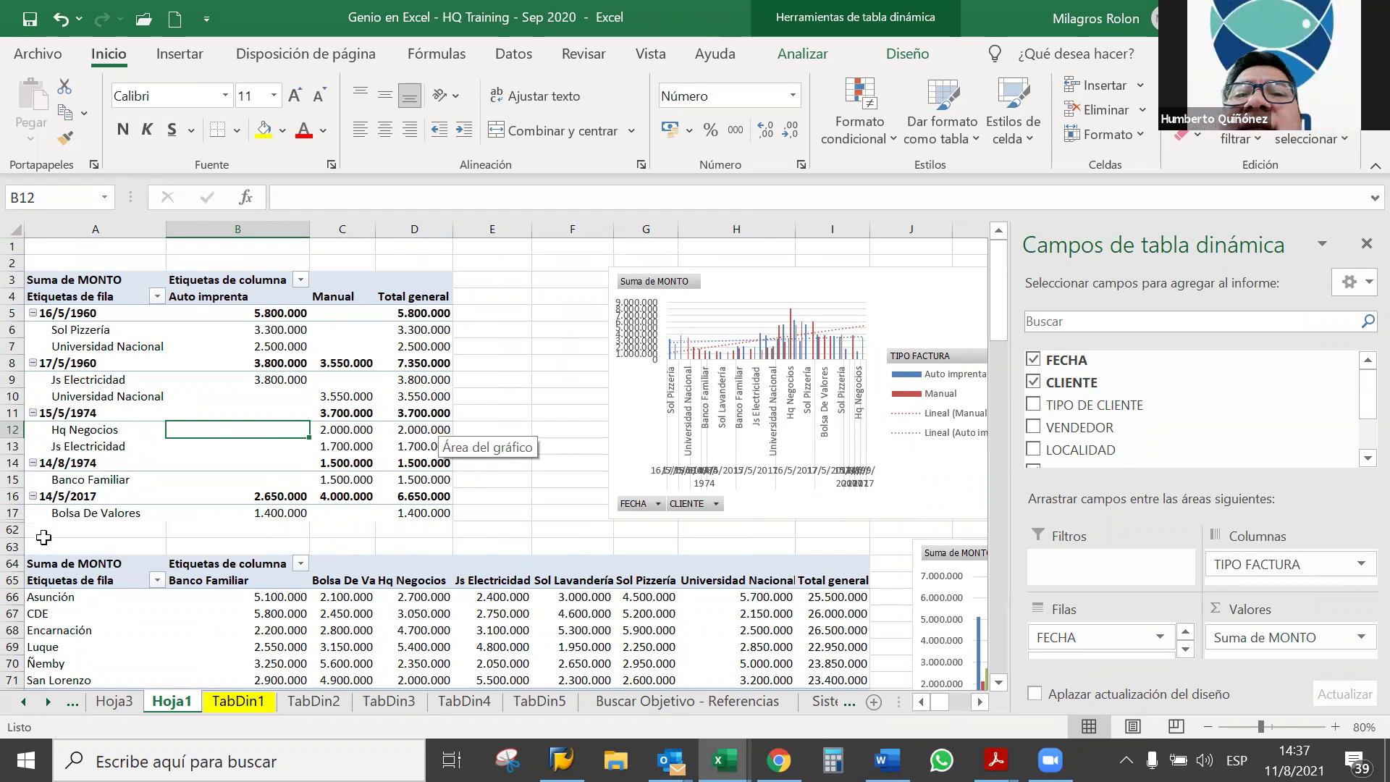
Step: Unhide the rows below row 17 with Mostrar so the full pivot table appears
{"action": "left_click", "coordinate": [15, 511]}
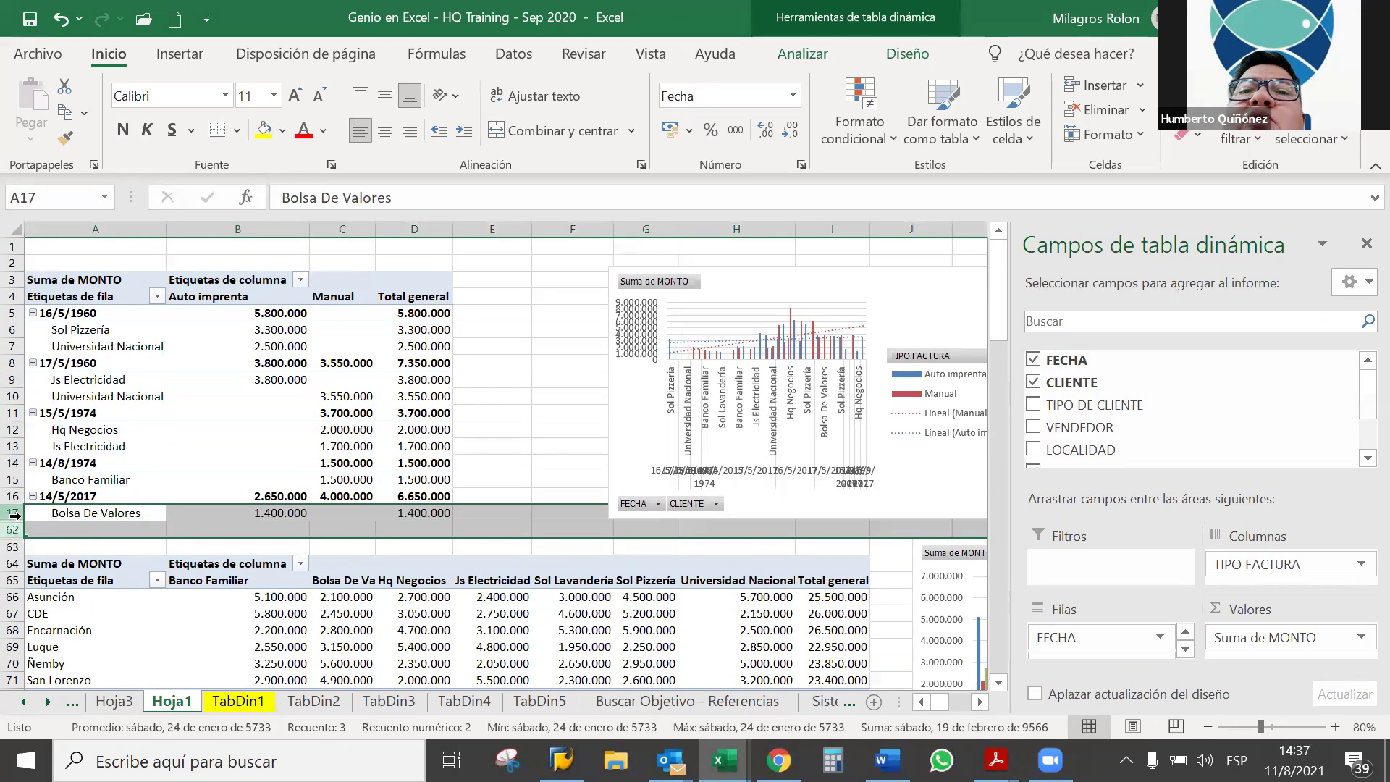
{"action": "right_click", "coordinate": [15, 515]}
{"action": "left_click", "coordinate": [76, 499]}
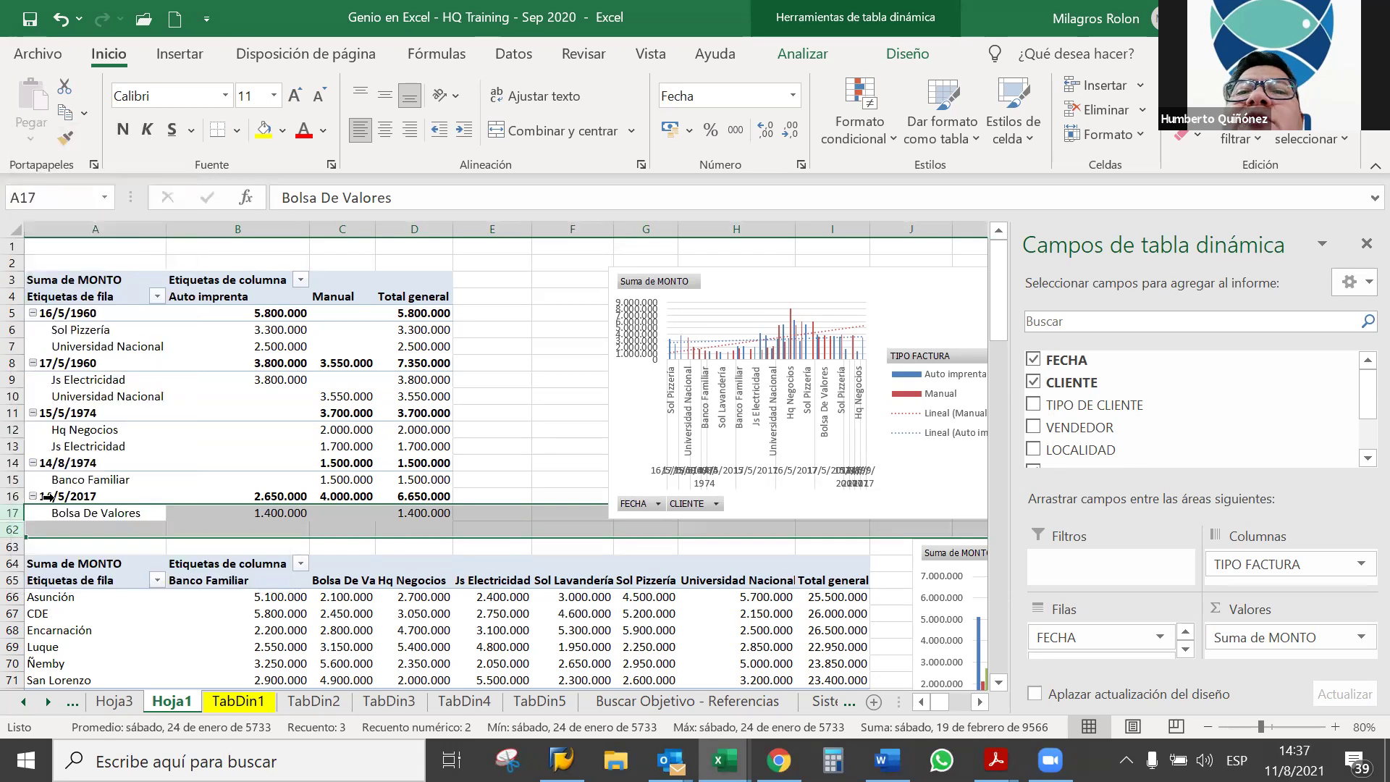
{"action": "left_click", "coordinate": [550, 457]}
Step: Review the Total general column down to the 148.200.000 grand total on row 52, then select row 54
{"action": "key", "text": "Down"}
{"action": "key", "text": "Left"}
{"action": "key", "text": "Left"}
{"action": "key", "text": "Down"}
{"action": "key", "text": "Down"}
{"action": "key", "text": "Down"}
{"action": "key", "text": "Down"}
{"action": "key", "text": "Down"}
{"action": "key", "text": "Down"}
{"action": "key", "text": "Down"}
{"action": "key", "text": "Down"}
{"action": "key", "text": "Down"}
{"action": "key", "text": "Down"}
{"action": "key", "text": "Down"}
{"action": "key", "text": "Down"}
{"action": "key", "text": "Down"}
{"action": "key", "text": "Down"}
{"action": "key", "text": "Down"}
{"action": "key", "text": "Down"}
{"action": "key", "text": "Down"}
{"action": "key", "text": "Down"}
{"action": "key", "text": "Down"}
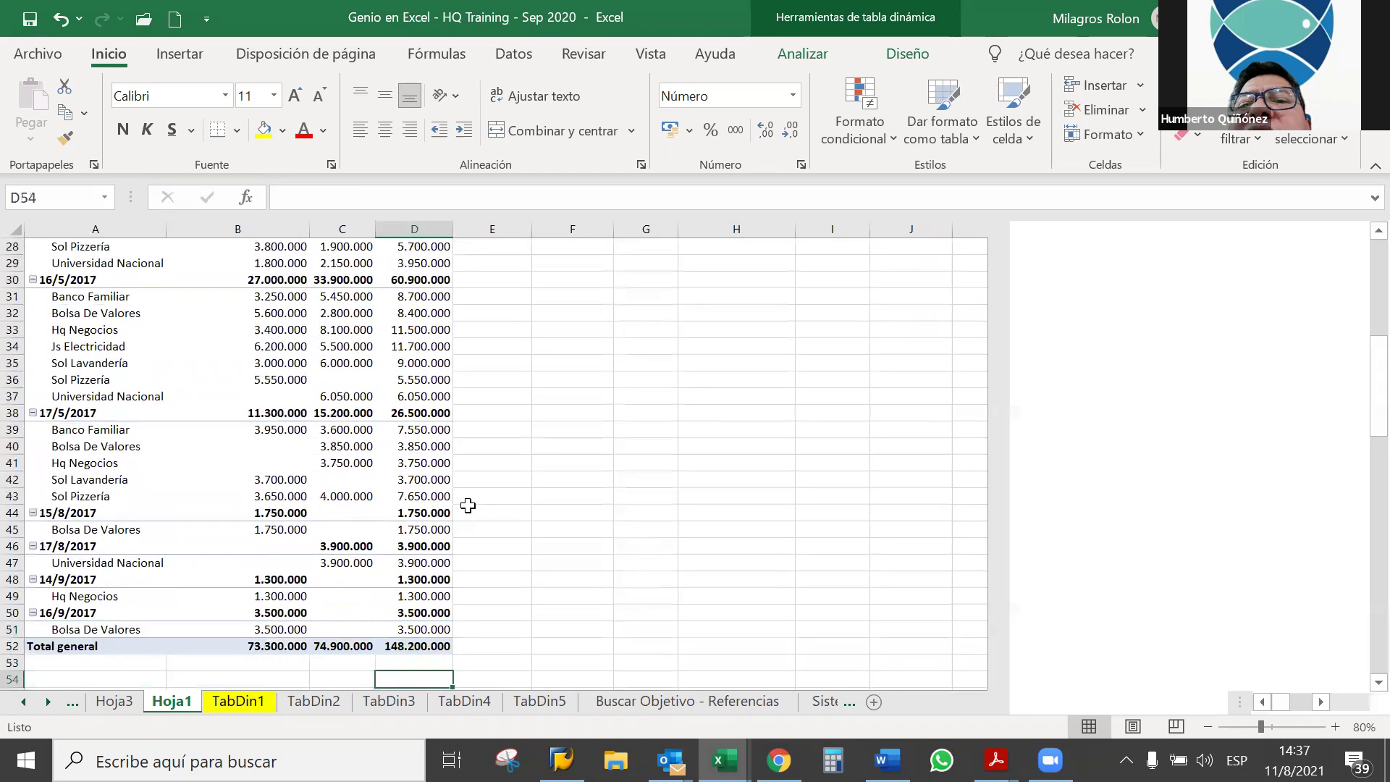
{"action": "key", "text": "Down"}
{"action": "key", "text": "Down"}
{"action": "key", "text": "Down"}
{"action": "key", "text": "Up"}
{"action": "key", "text": "Up"}
{"action": "key", "text": "Up"}
{"action": "key", "text": "Up"}
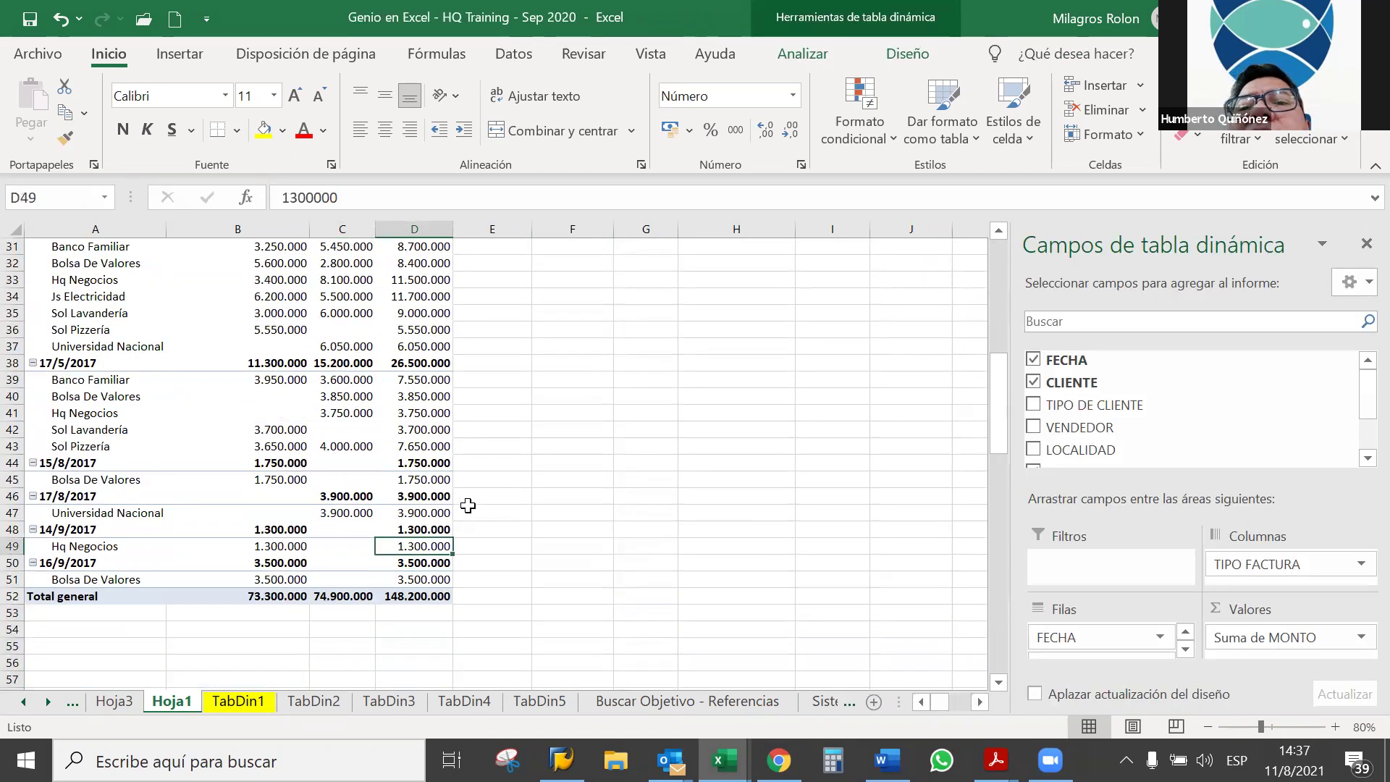
{"action": "key", "text": "Up"}
{"action": "key", "text": "Up"}
{"action": "key", "text": "Up"}
{"action": "key", "text": "Up"}
{"action": "key", "text": "Up"}
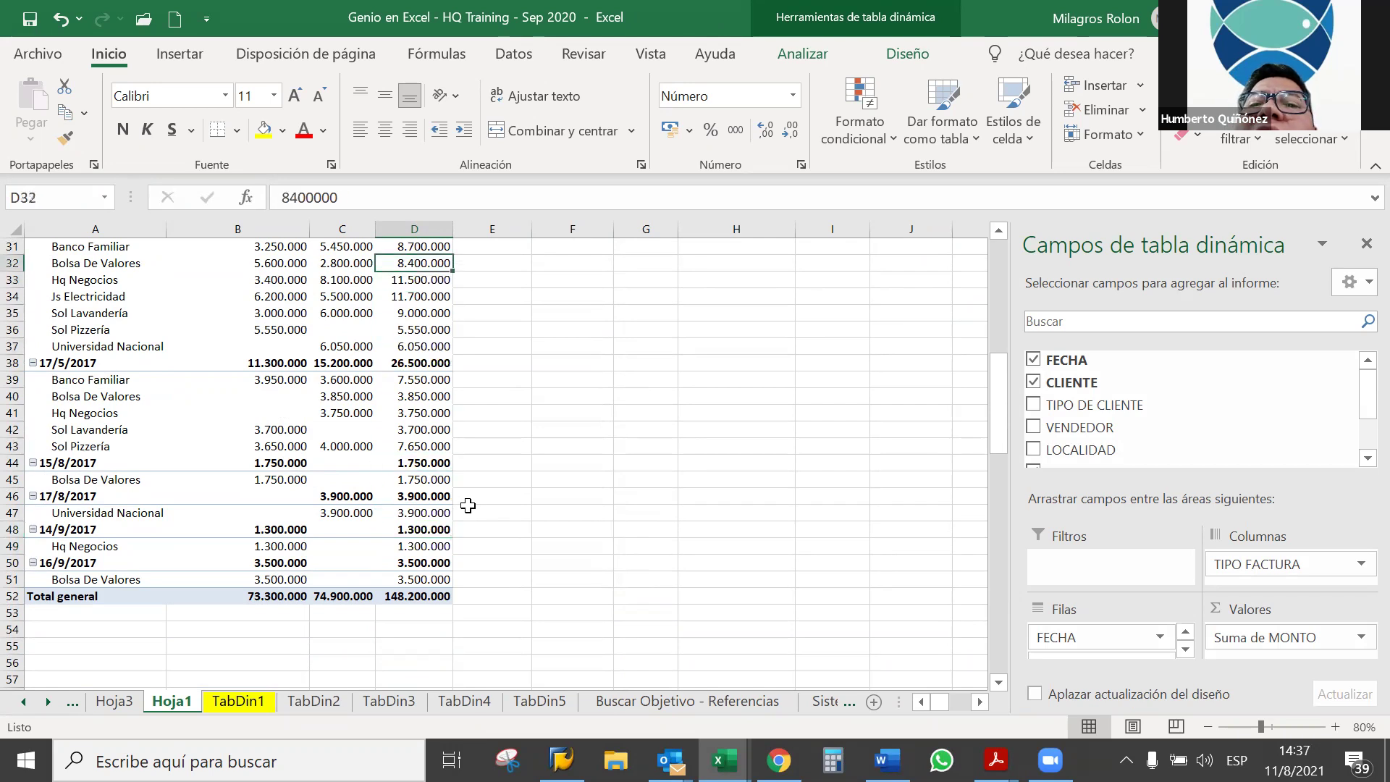
{"action": "key", "text": "Up"}
{"action": "key", "text": "Up"}
{"action": "key", "text": "Up"}
{"action": "key", "text": "Up"}
{"action": "key", "text": "Up"}
{"action": "key", "text": "Up"}
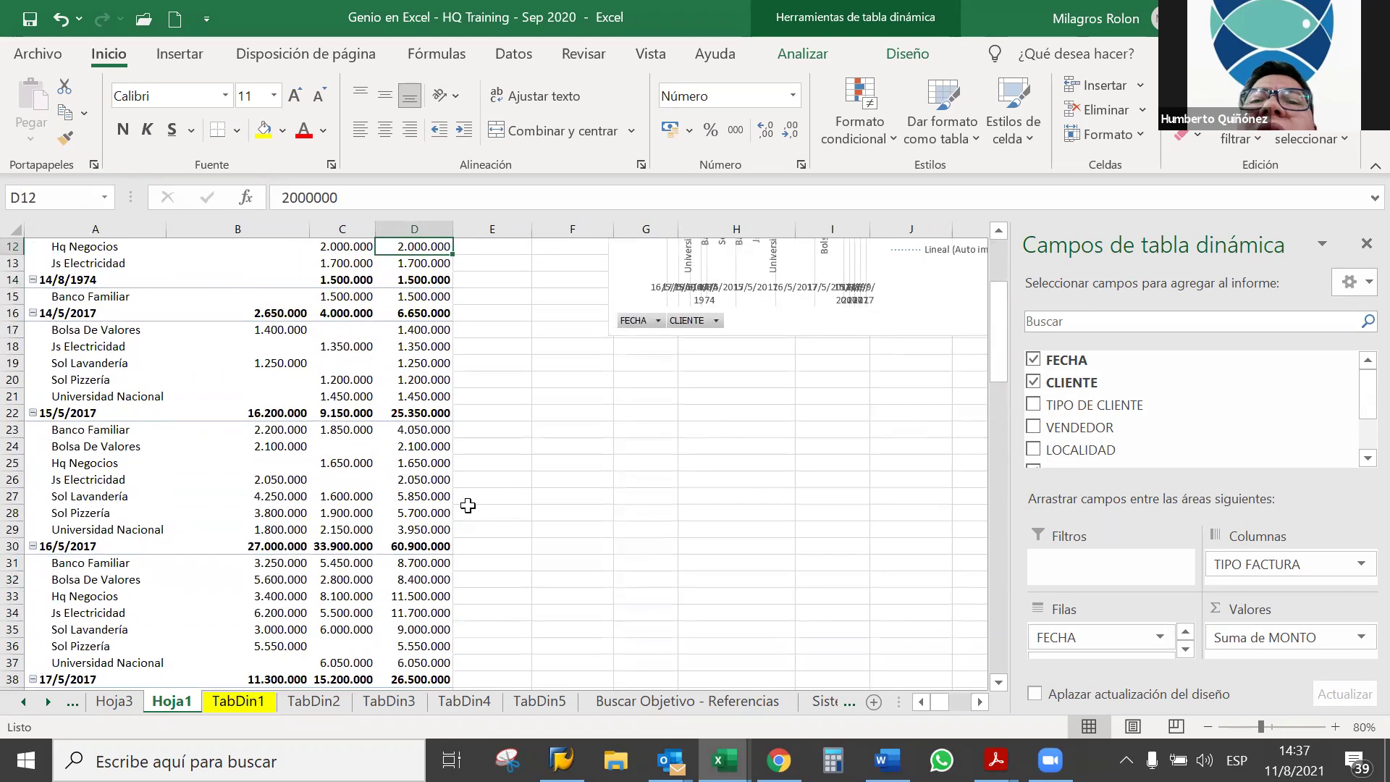
{"action": "key", "text": "Down"}
{"action": "key", "text": "Down"}
{"action": "key", "text": "Down"}
{"action": "key", "text": "Down"}
{"action": "key", "text": "Down"}
{"action": "key", "text": "Down"}
{"action": "key", "text": "Down"}
{"action": "key", "text": "Down"}
{"action": "key", "text": "Down"}
{"action": "key", "text": "Down"}
{"action": "key", "text": "Down"}
{"action": "key", "text": "Down"}
{"action": "key", "text": "Down"}
{"action": "key", "text": "Down"}
{"action": "key", "text": "Down"}
{"action": "key", "text": "Down"}
{"action": "key", "text": "Down"}
{"action": "key", "text": "Down"}
{"action": "key", "text": "Down"}
{"action": "key", "text": "Down"}
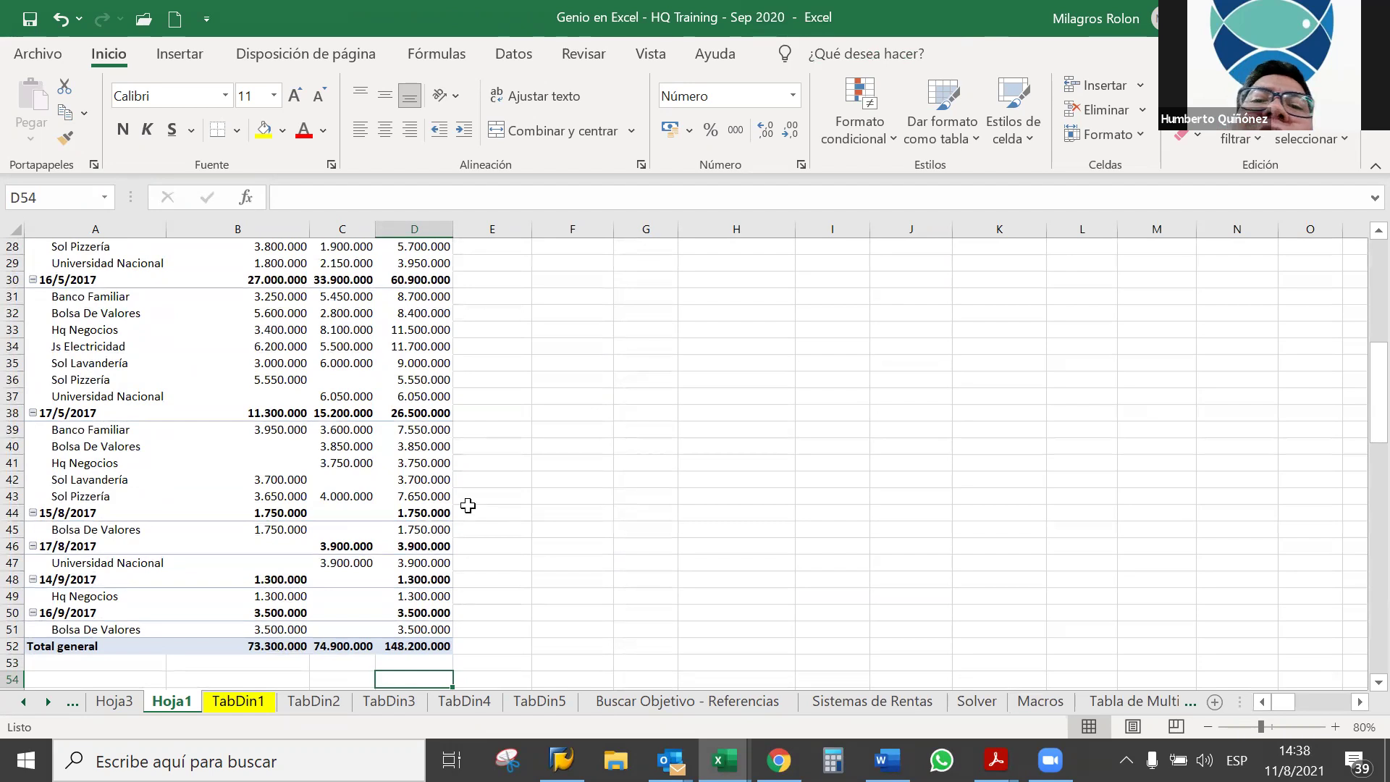
{"action": "left_click", "coordinate": [13, 678]}
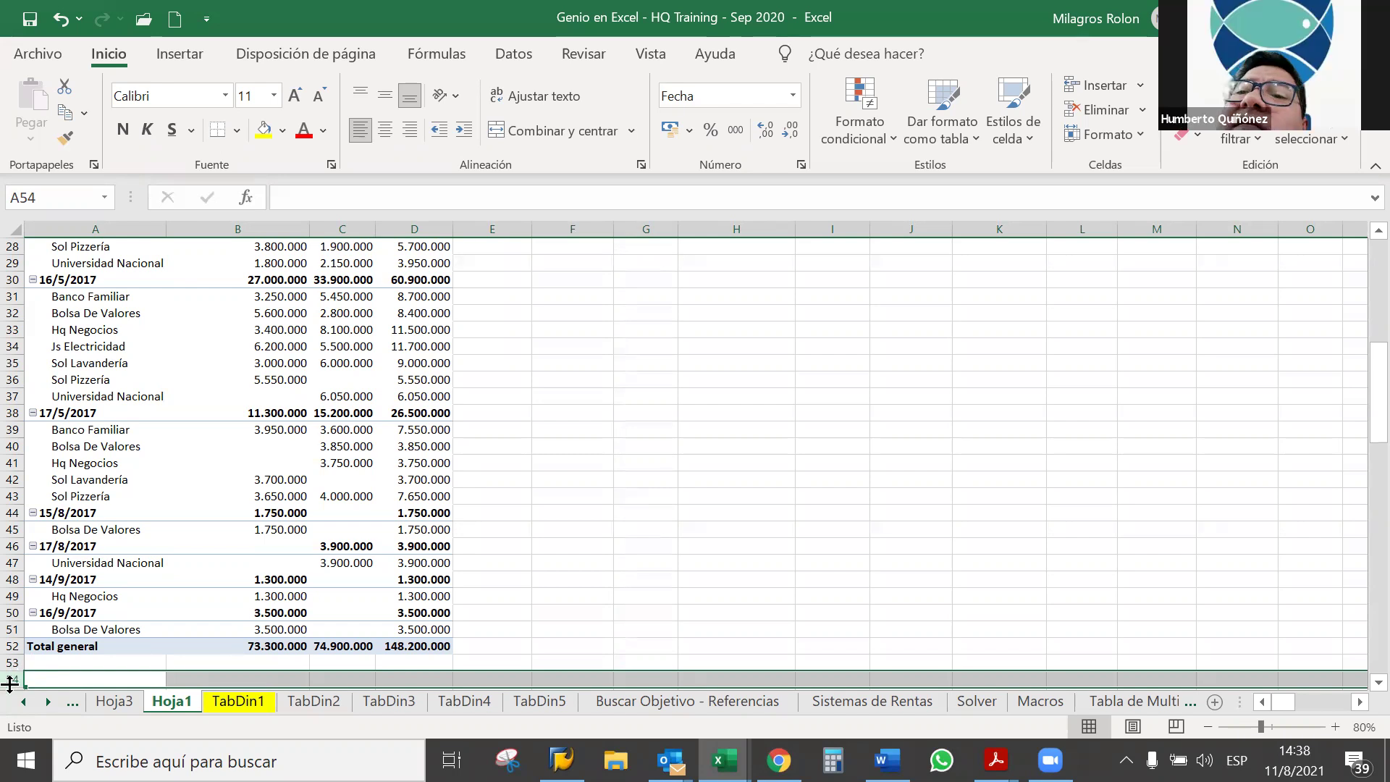
Step: Hide empty rows 53–61 so the LOCALIDAD pivot sits right under the top pivot's 148.200.000 total
{"action": "left_click_drag", "start_coordinate": [14, 682], "coordinate": [7, 635]}
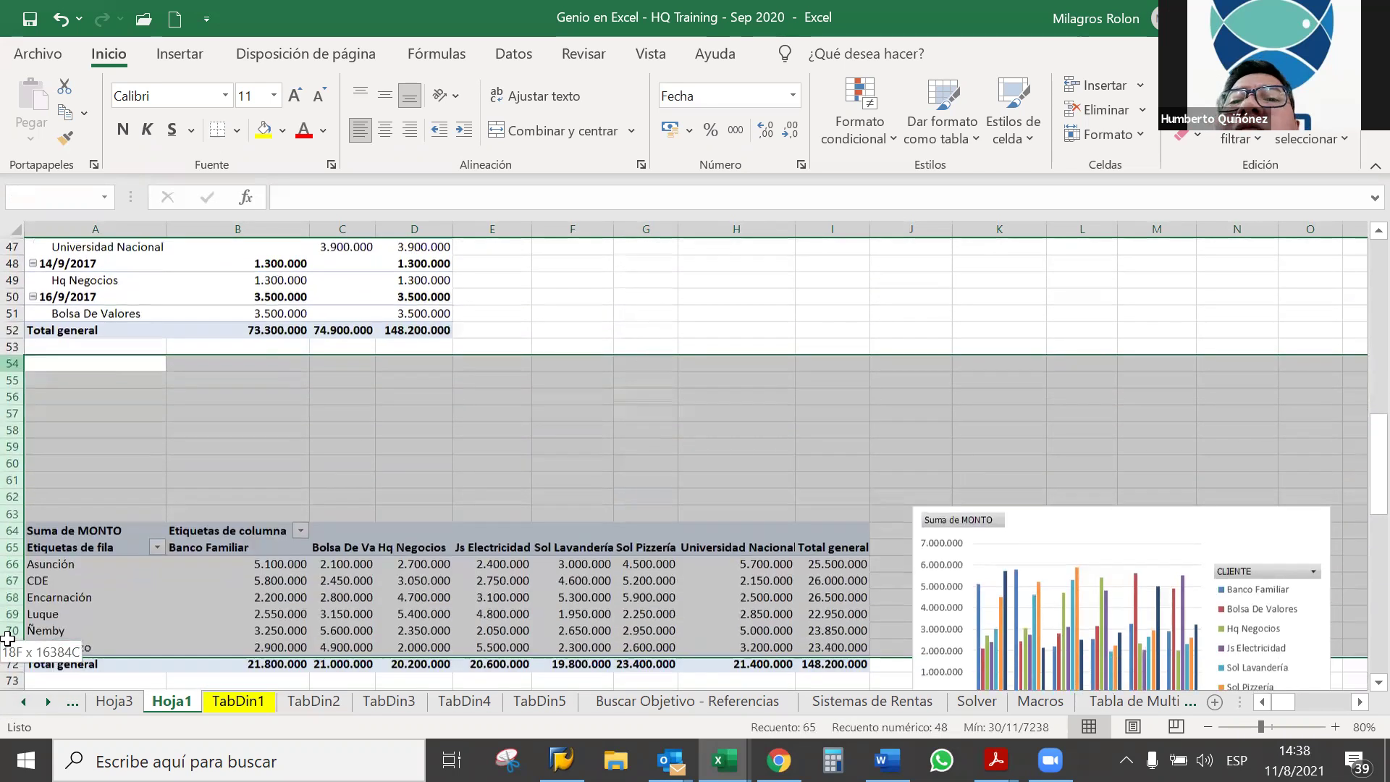
{"action": "mouse_move", "coordinate": [8, 634]}
{"action": "left_mouse_down"}
{"action": "mouse_move", "coordinate": [8, 500]}
{"action": "mouse_move", "coordinate": [7, 513]}
{"action": "left_mouse_up"}
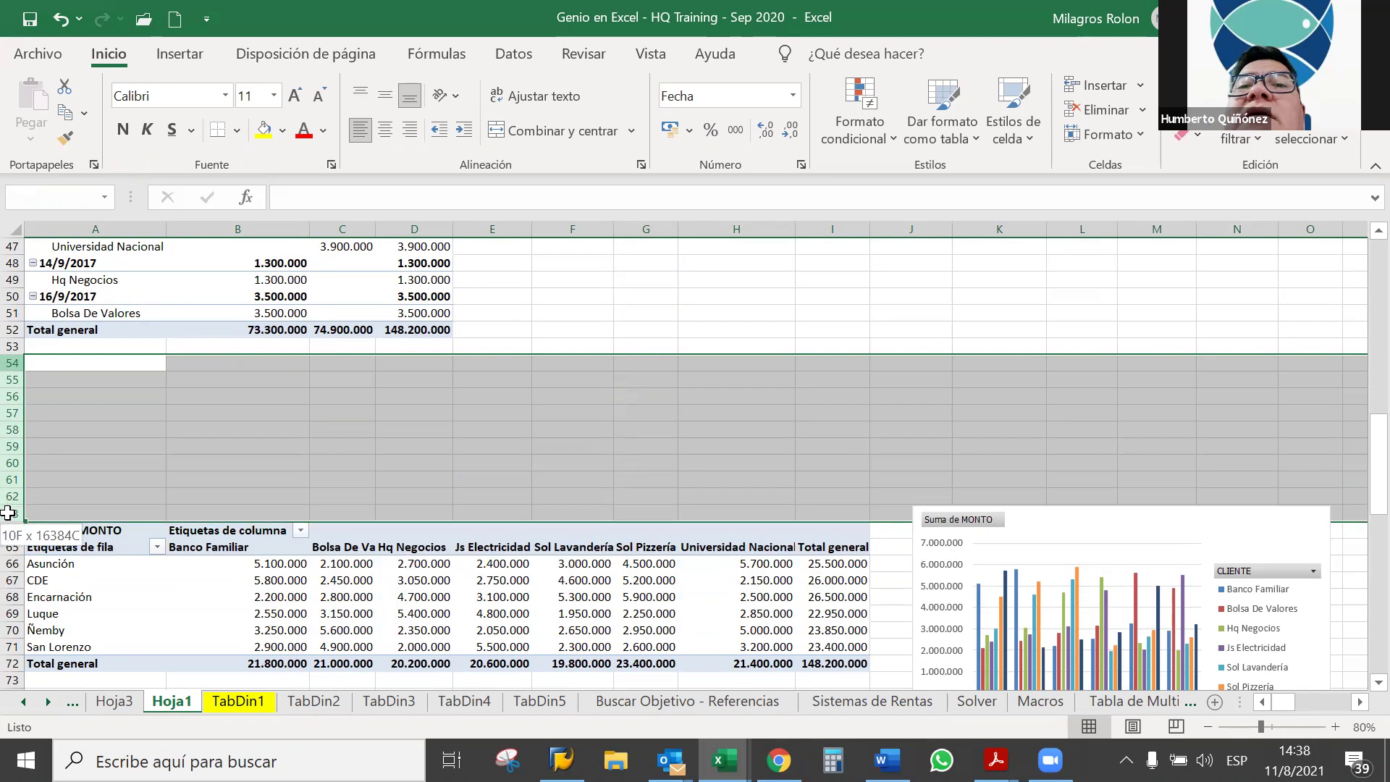
{"action": "left_click", "coordinate": [7, 513]}
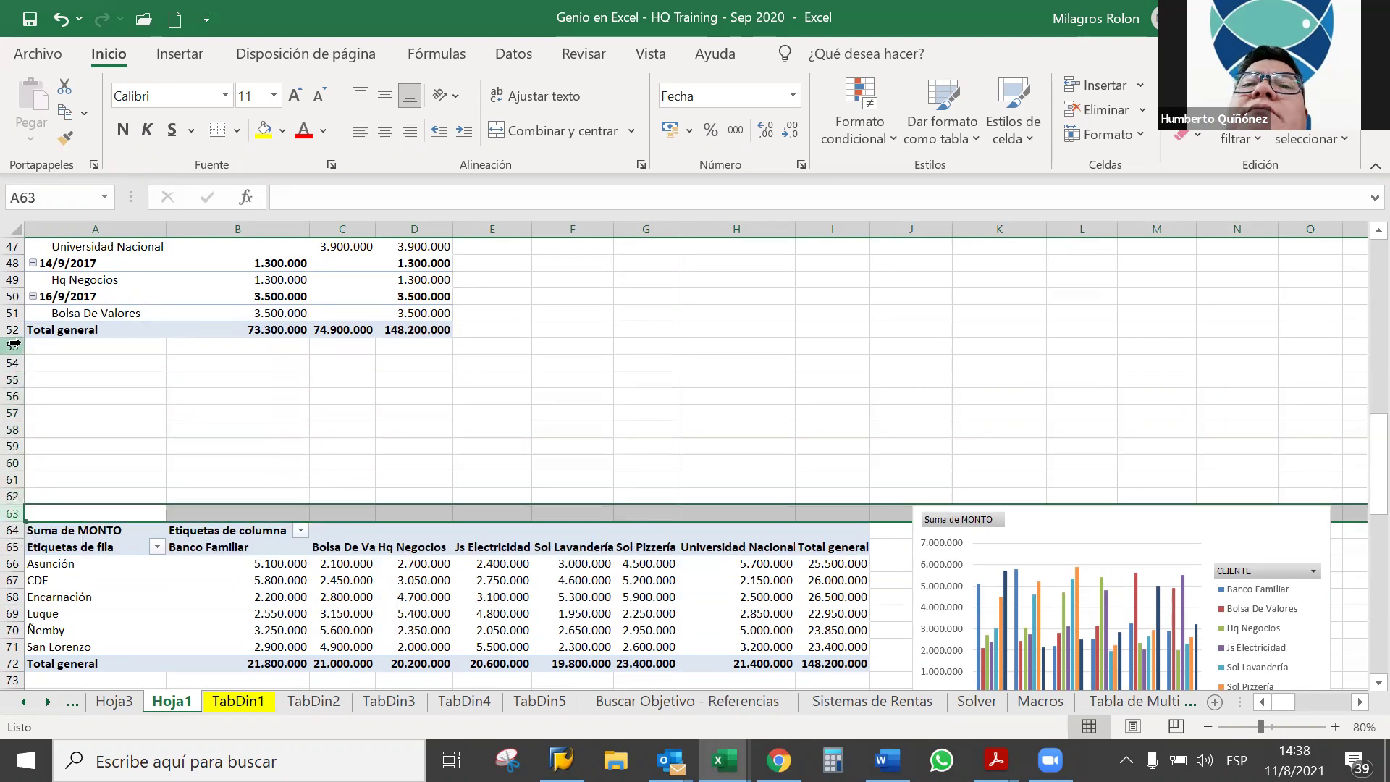
{"action": "left_click_drag", "start_coordinate": [15, 345], "coordinate": [15, 513]}
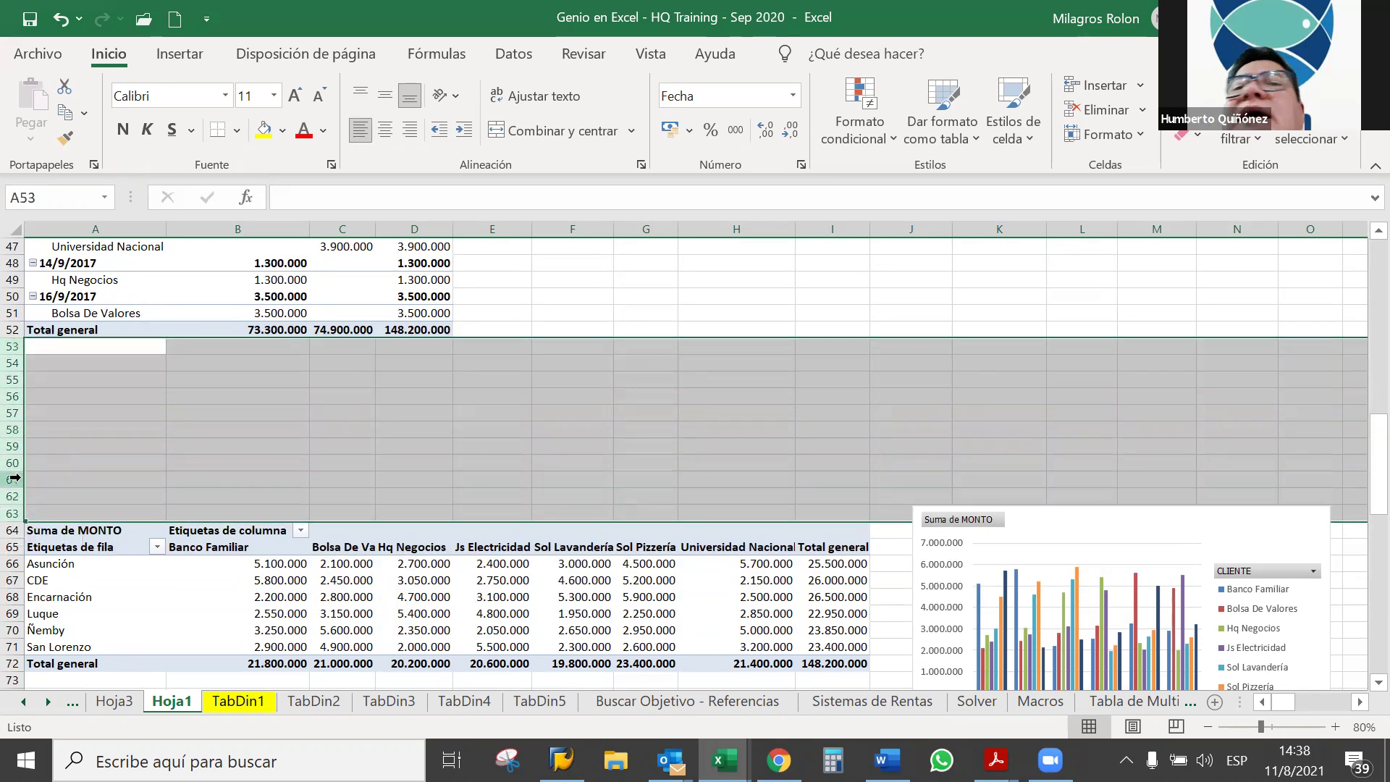
{"action": "right_click", "coordinate": [13, 478]}
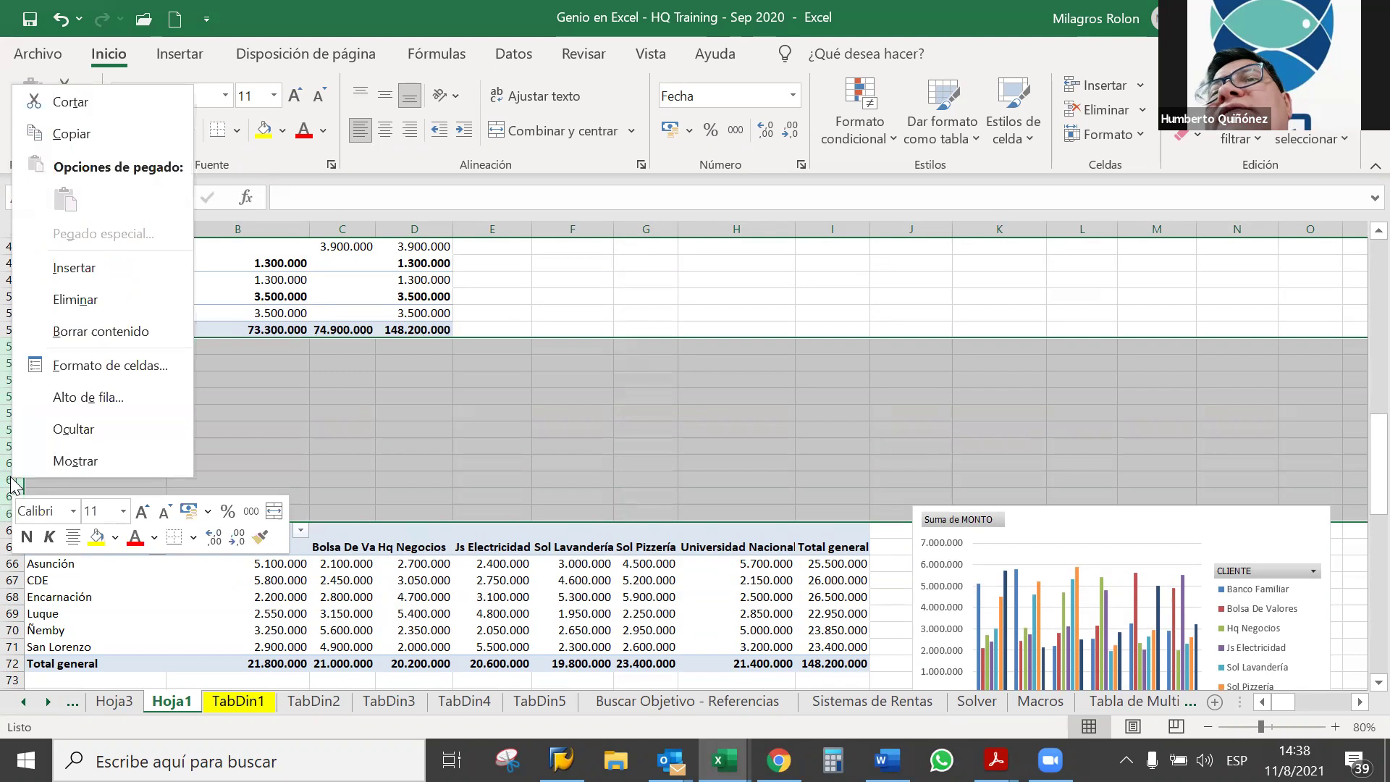
{"action": "left_click", "coordinate": [274, 414]}
{"action": "left_click", "coordinate": [15, 348]}
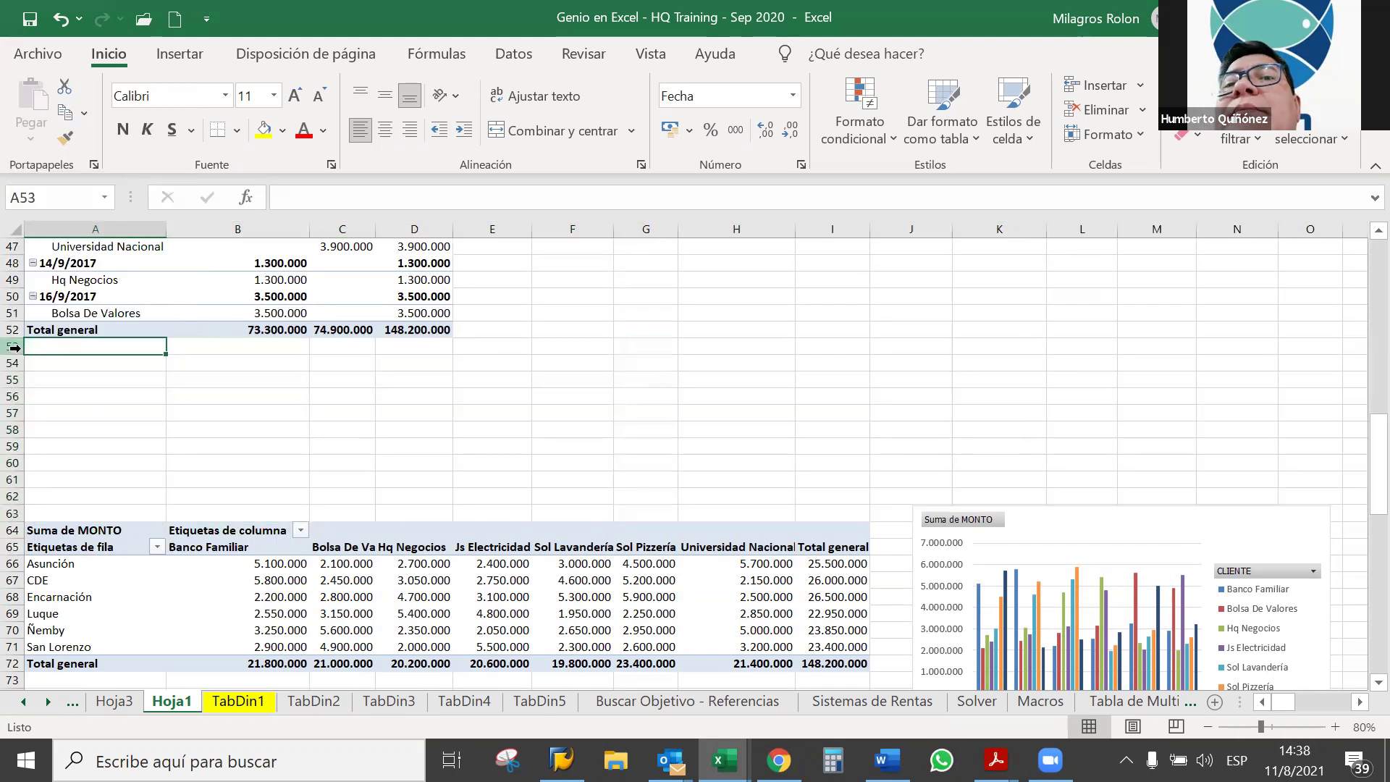
{"action": "left_click_drag", "start_coordinate": [14, 347], "coordinate": [10, 476]}
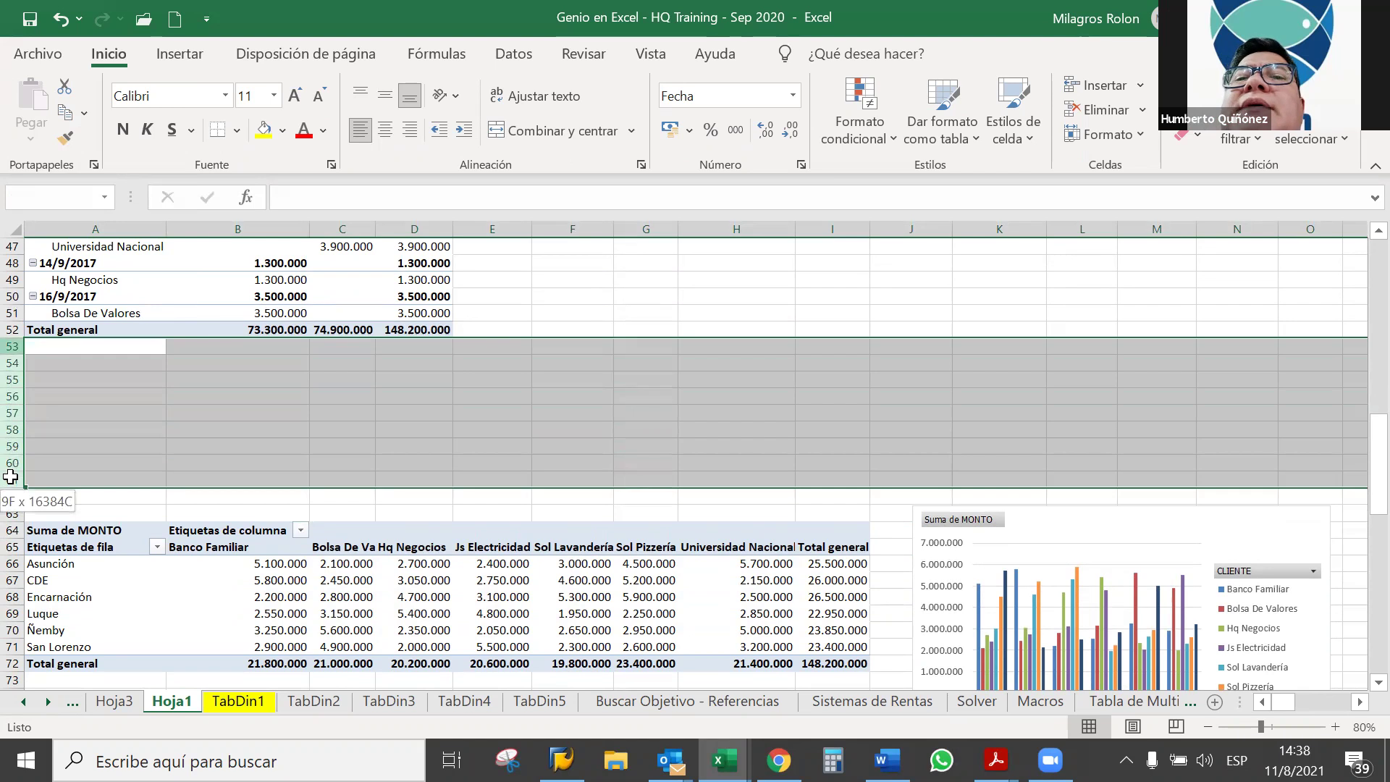
{"action": "left_click_drag", "start_coordinate": [14, 476], "coordinate": [15, 478]}
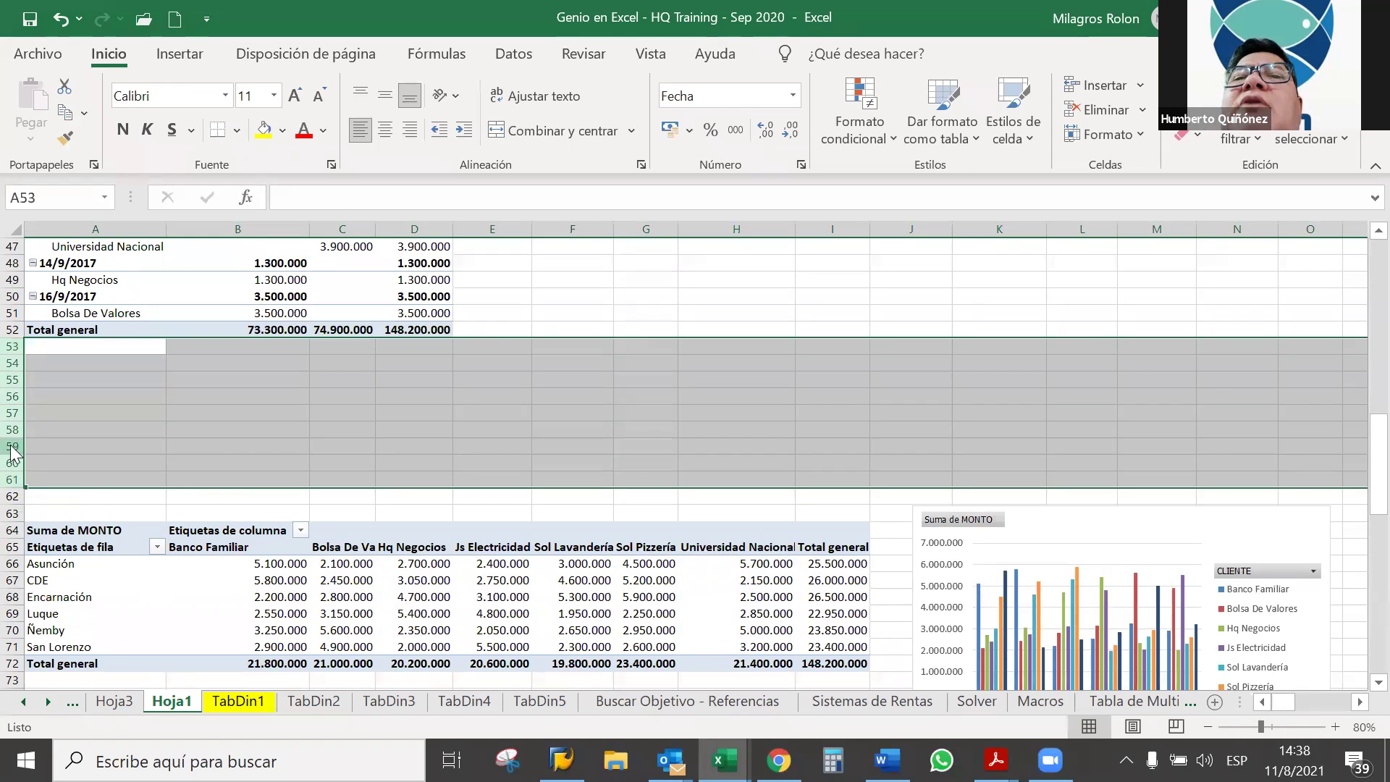
{"action": "right_click", "coordinate": [11, 453]}
{"action": "left_click", "coordinate": [85, 395]}
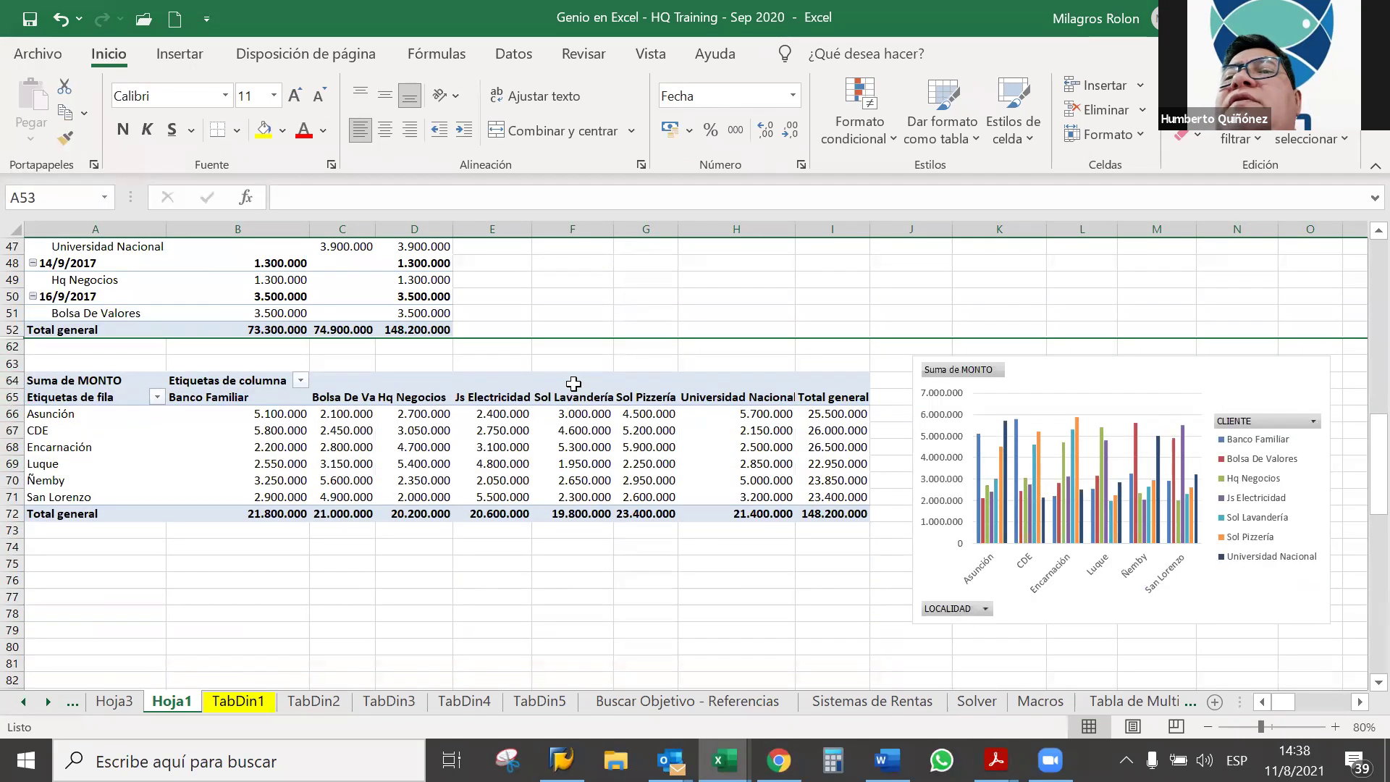
{"action": "mouse_move", "coordinate": [1376, 470]}
{"action": "left_mouse_down"}
{"action": "mouse_move", "coordinate": [1358, 447]}
{"action": "mouse_move", "coordinate": [1360, 272]}
{"action": "mouse_move", "coordinate": [1359, 464]}
{"action": "left_mouse_up"}
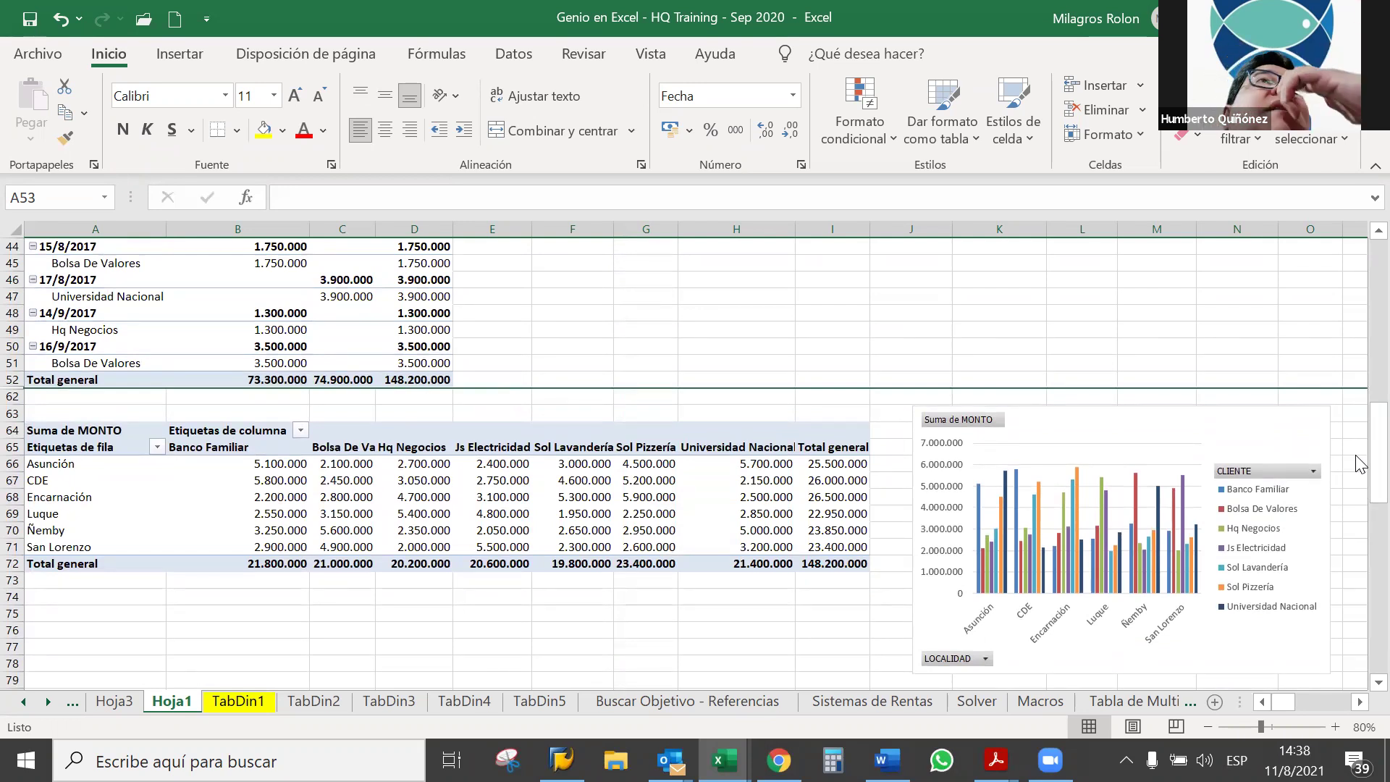
{"action": "left_click_drag", "start_coordinate": [1359, 464], "coordinate": [1358, 279]}
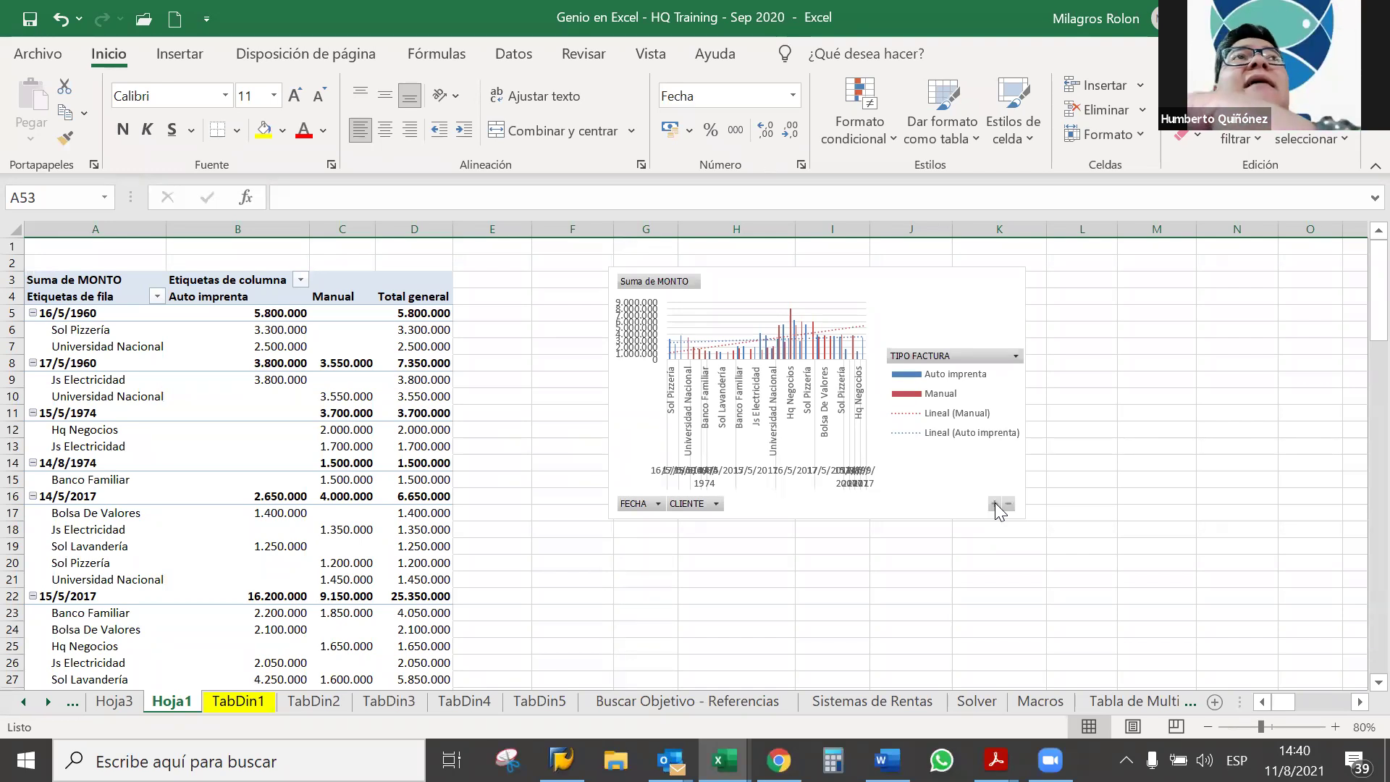
Step: Delete the amounts-by-date pivot chart and select the whole first pivot table, rows 3 to 52
{"action": "left_click", "coordinate": [941, 481]}
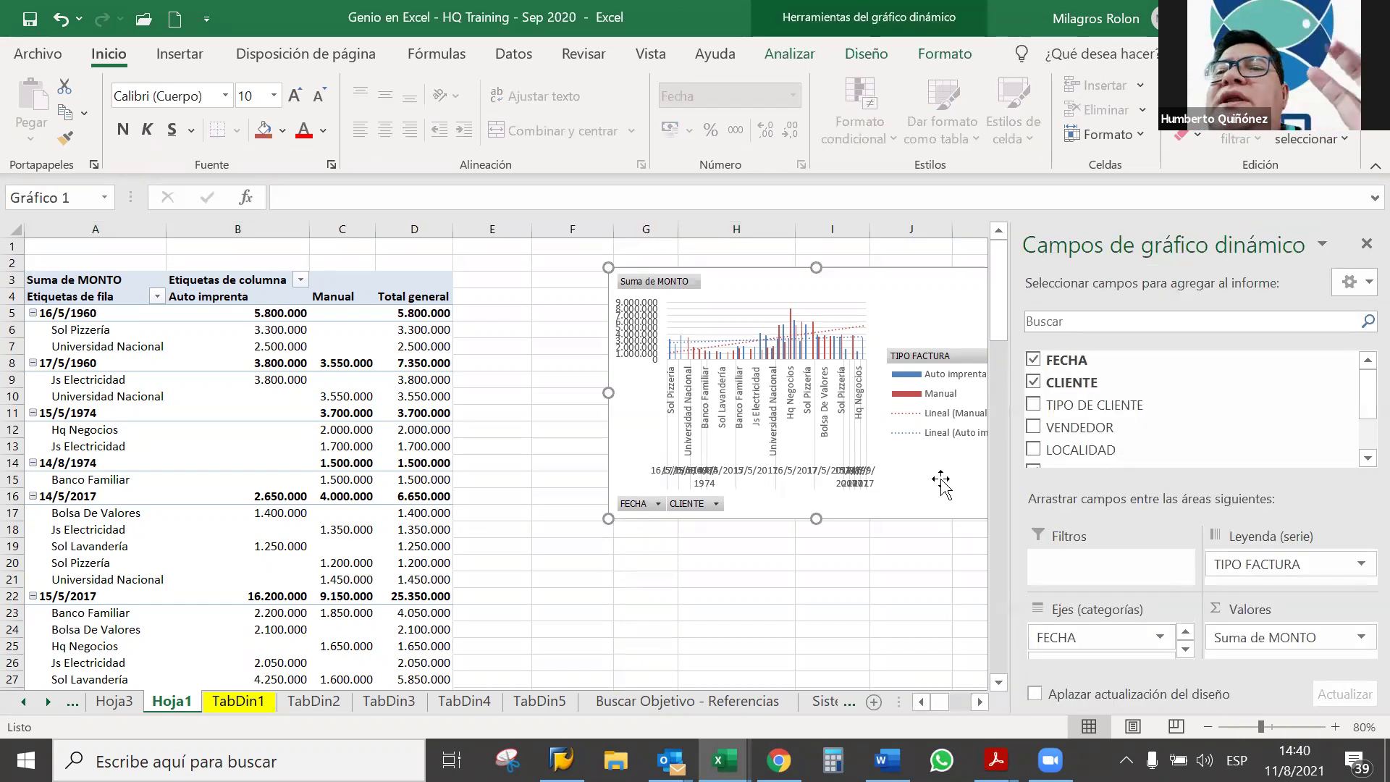
{"action": "key", "text": "Delete"}
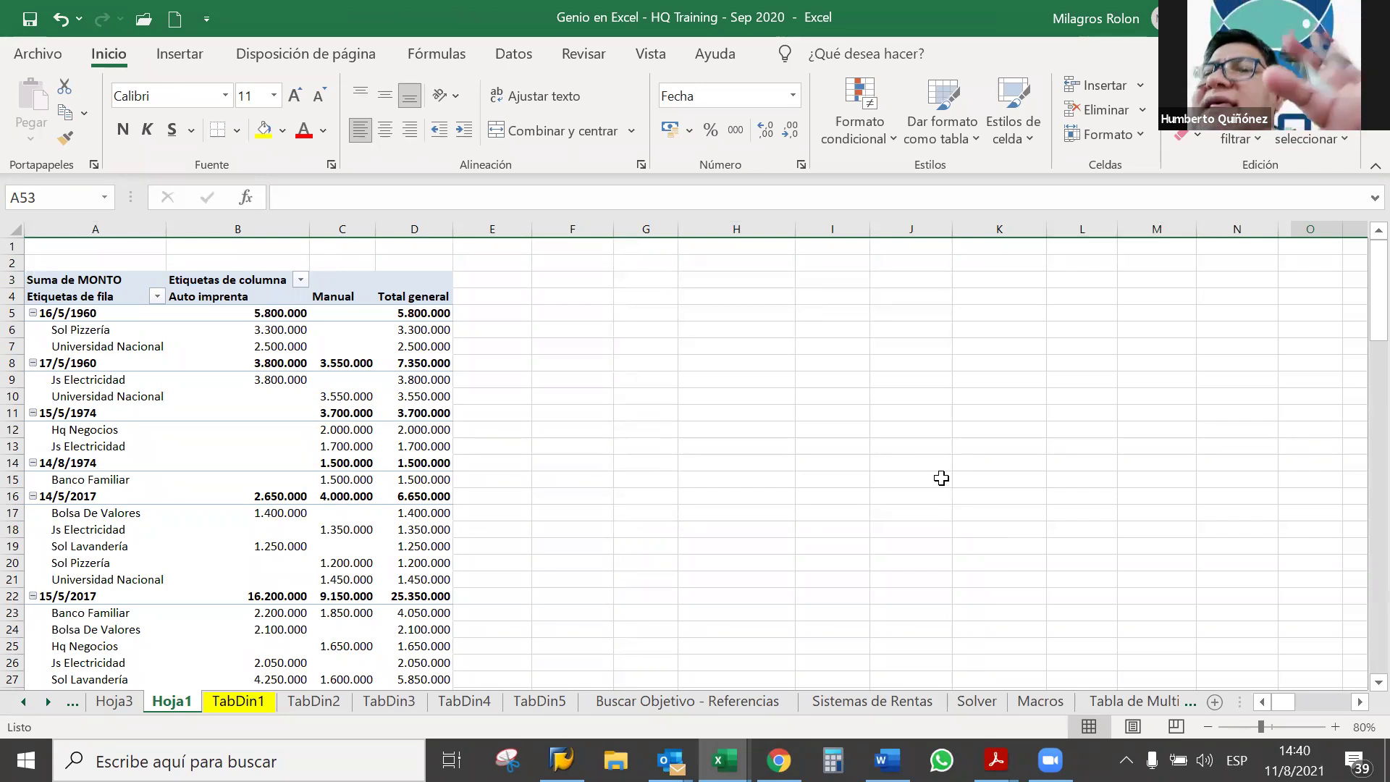
{"action": "left_click", "coordinate": [90, 280]}
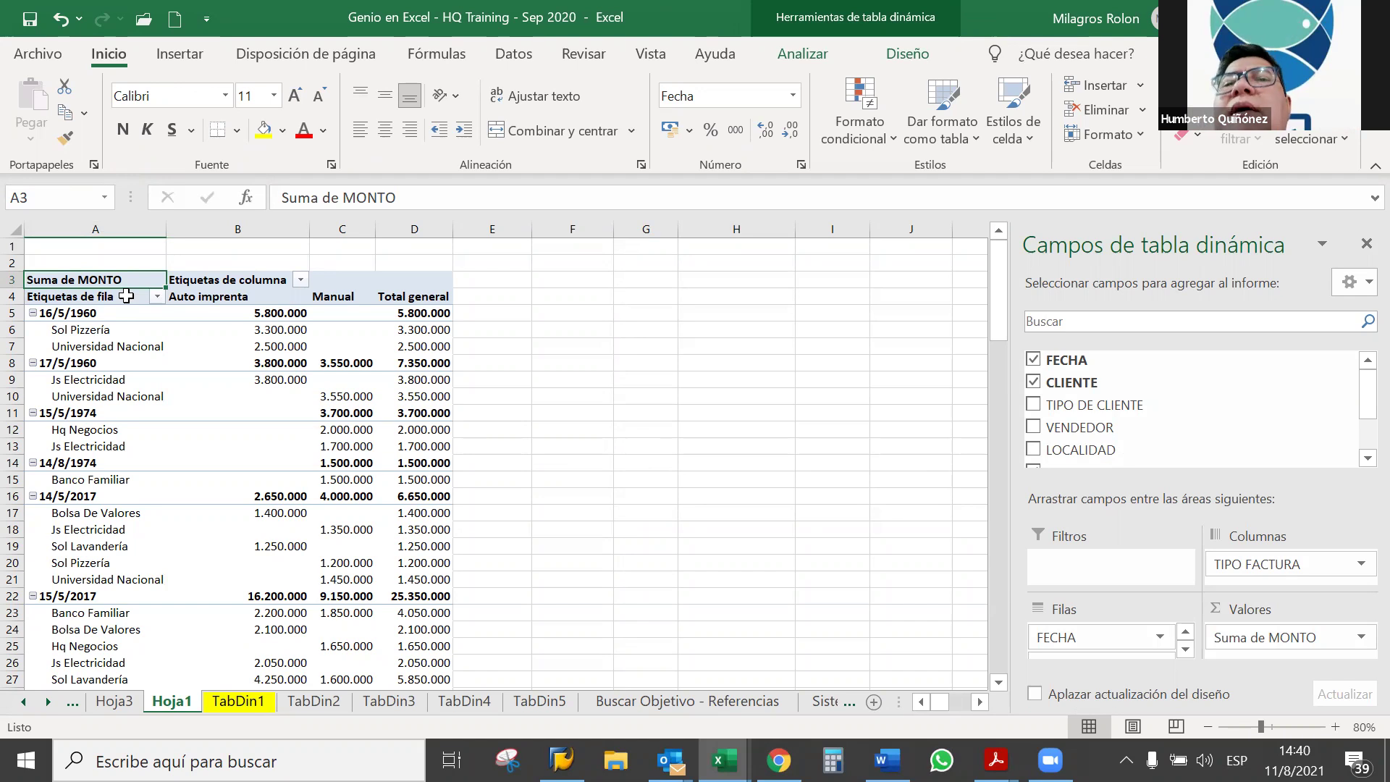
{"action": "key", "text": "shift+Right"}
{"action": "key", "text": "shift+Right"}
{"action": "key", "text": "shift+Right"}
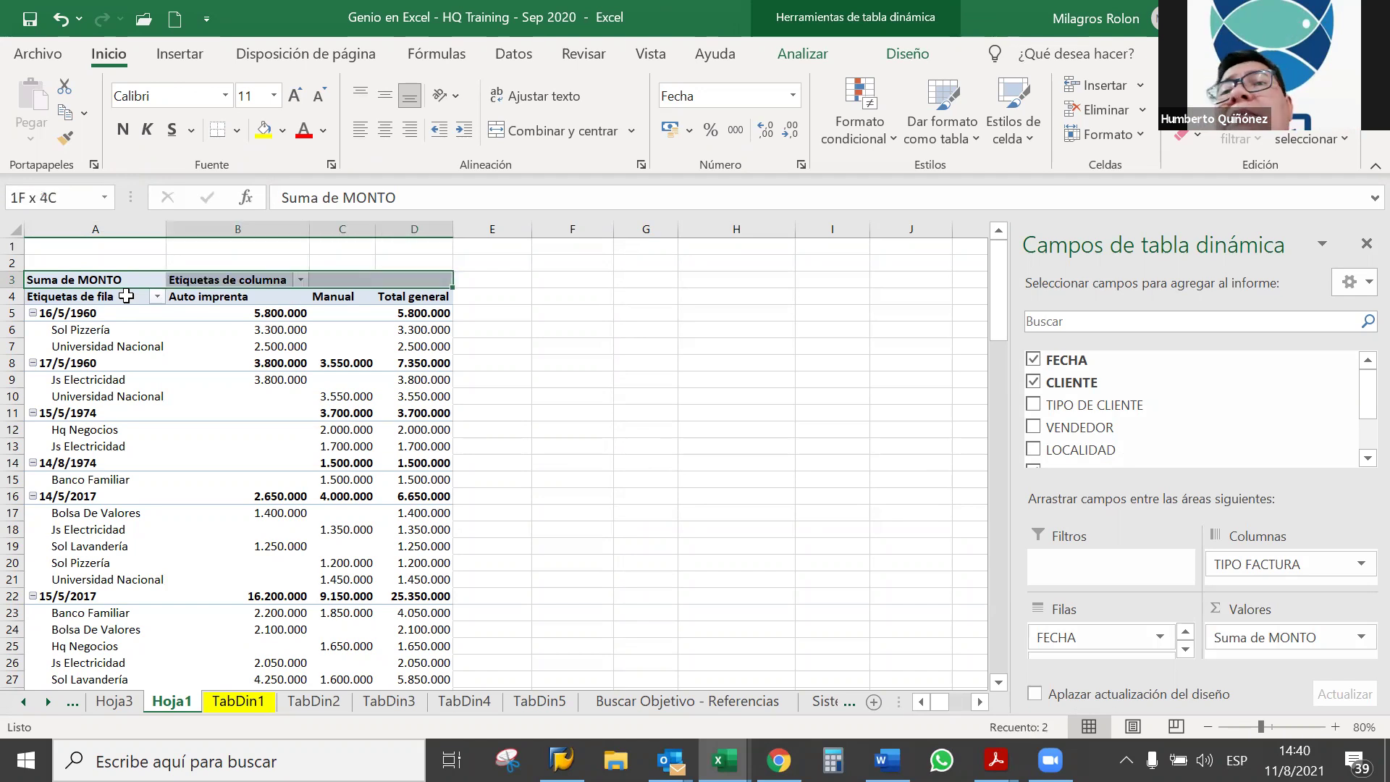
{"action": "key", "text": "ctrl+shift+Down"}
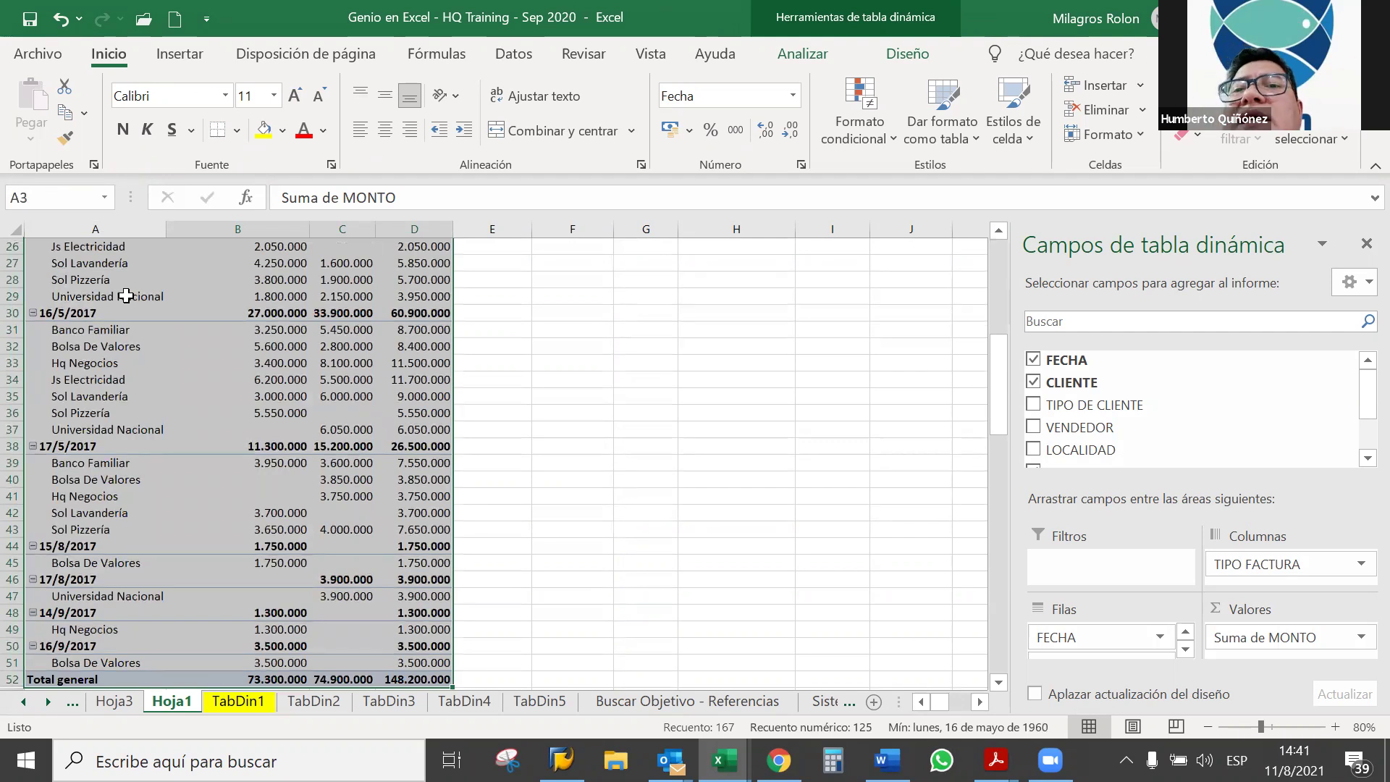
{"action": "mouse_move", "coordinate": [999, 345]}
{"action": "left_mouse_down"}
{"action": "mouse_move", "coordinate": [999, 368]}
{"action": "mouse_move", "coordinate": [996, 243]}
{"action": "left_mouse_up"}
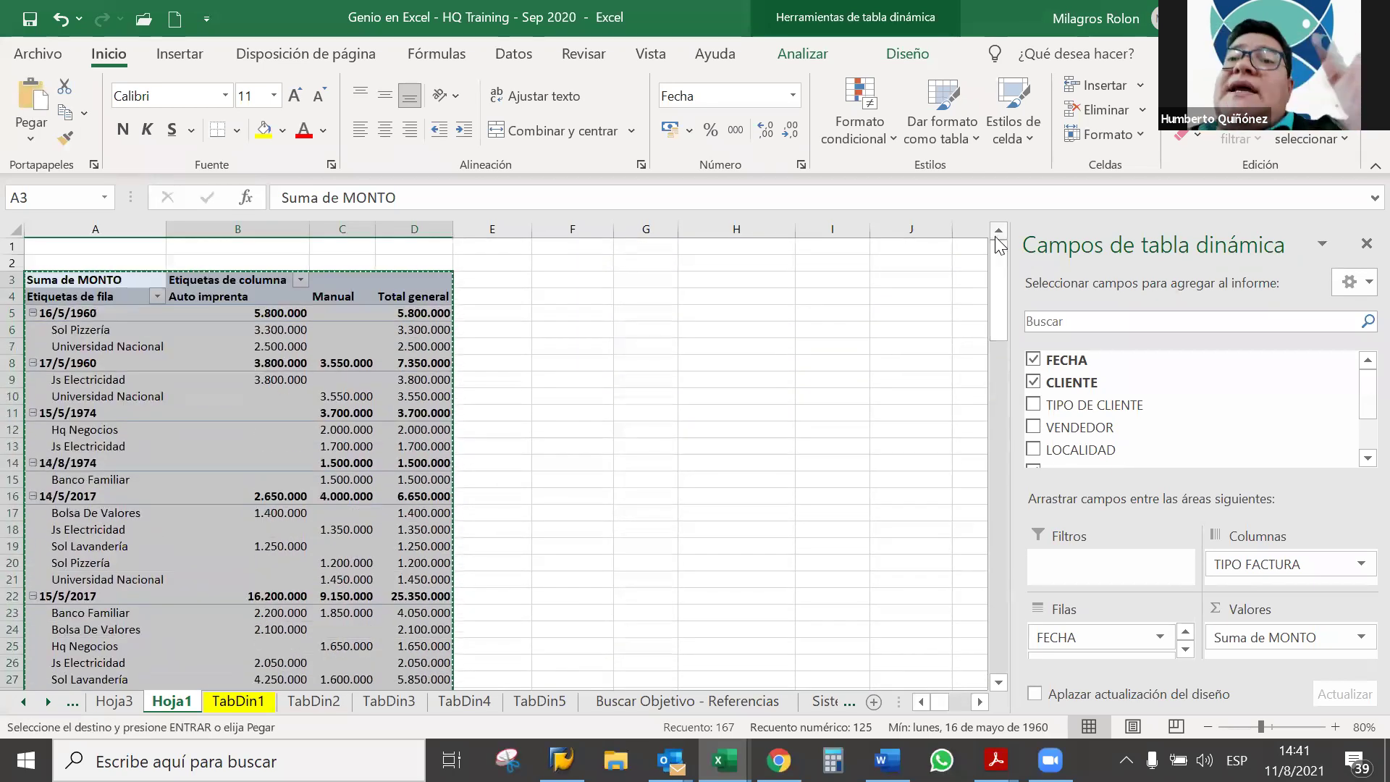
Step: Paste the pivot copy at F3 and drop FECHA and CLIENTE, leaving Auto imprenta 73.300.000 and Manual 74.900.000
{"action": "left_click", "coordinate": [541, 281]}
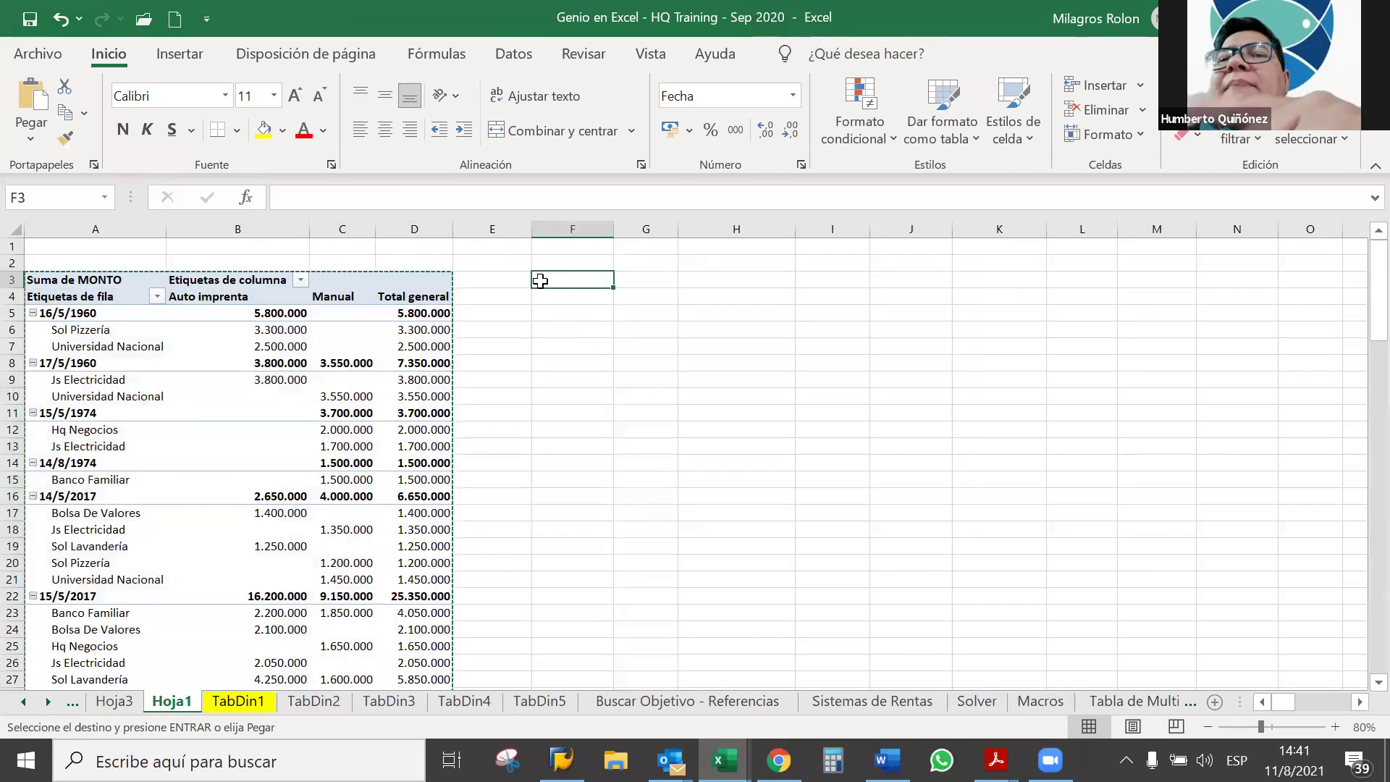
{"action": "key", "text": "ctrl+v"}
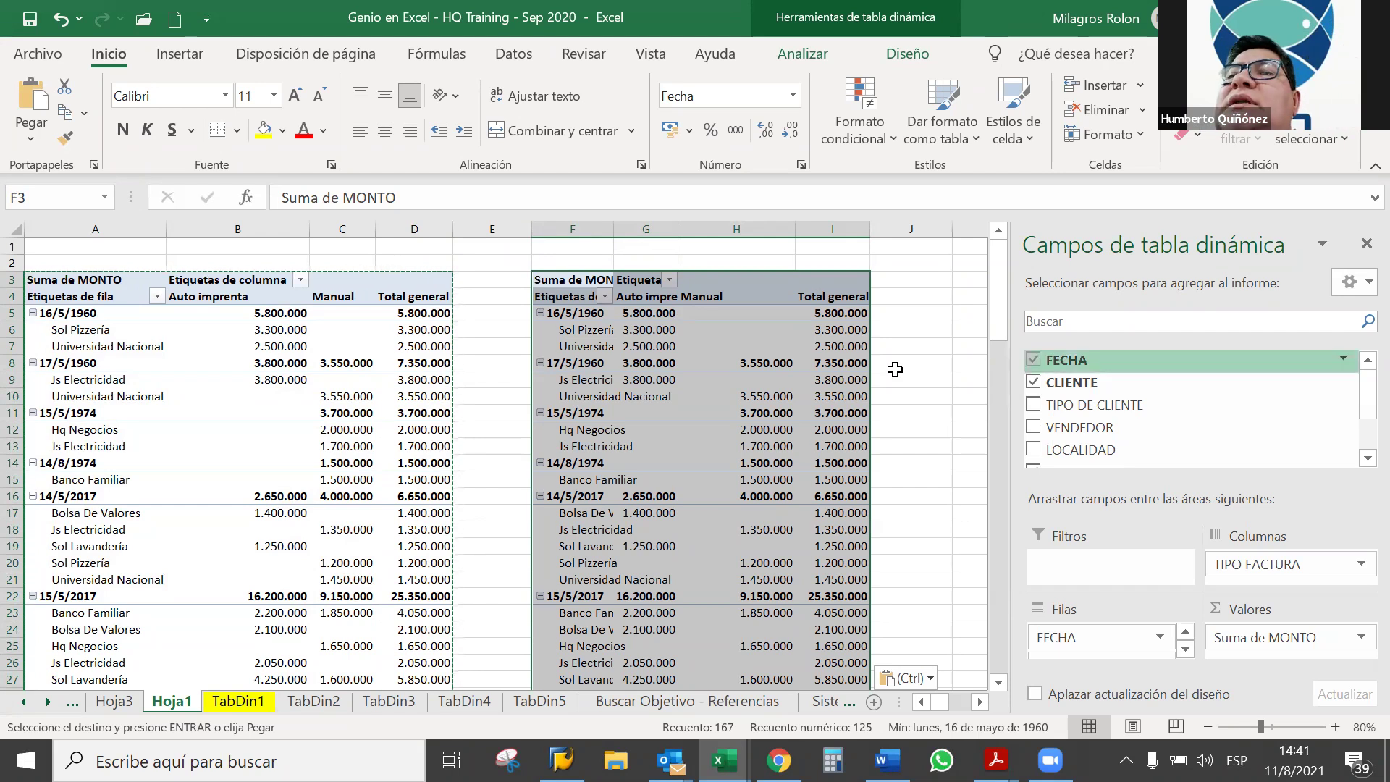
{"action": "left_click", "coordinate": [1033, 359]}
{"action": "left_click", "coordinate": [1033, 384]}
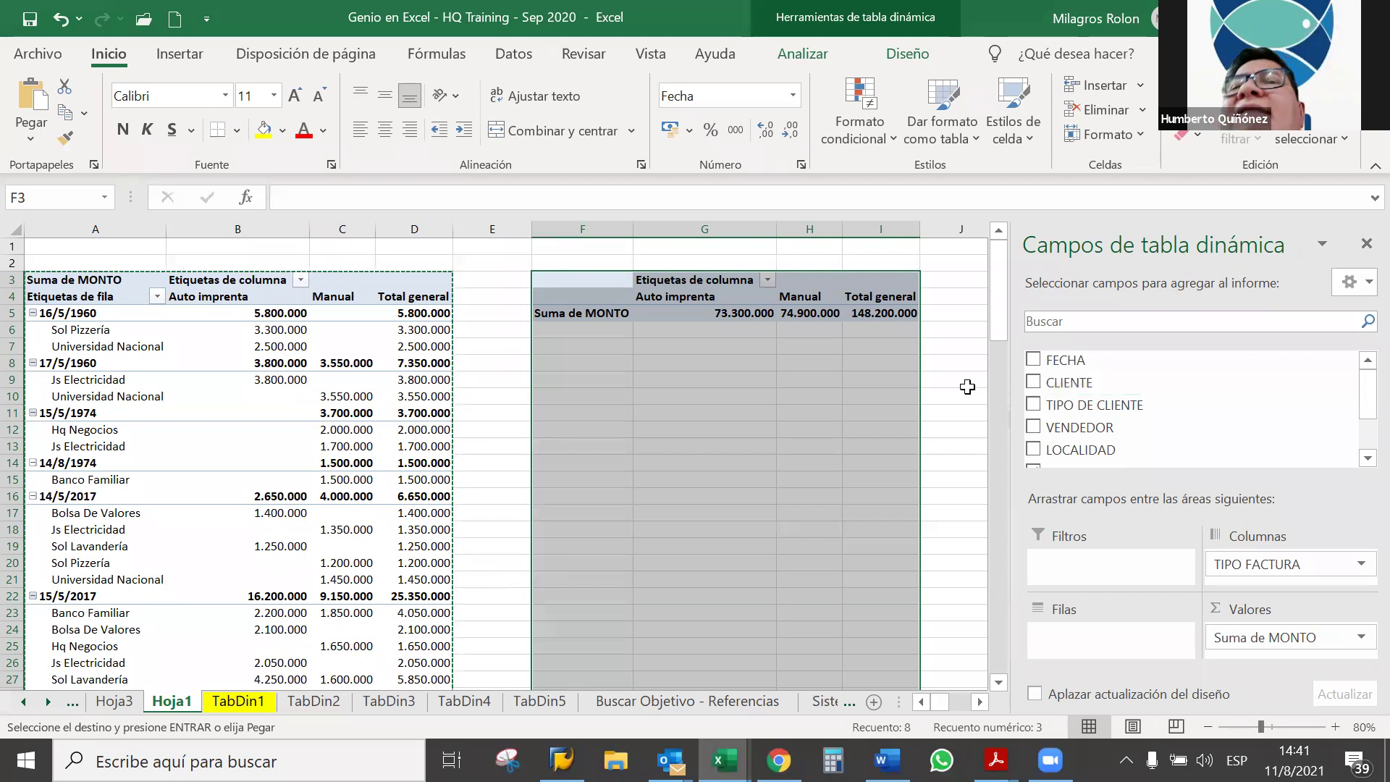
Step: Start a pivot chart from the small TIPO FACTURA pivot, previewing clustered columns in Insertar gráfico
{"action": "left_click", "coordinate": [789, 298]}
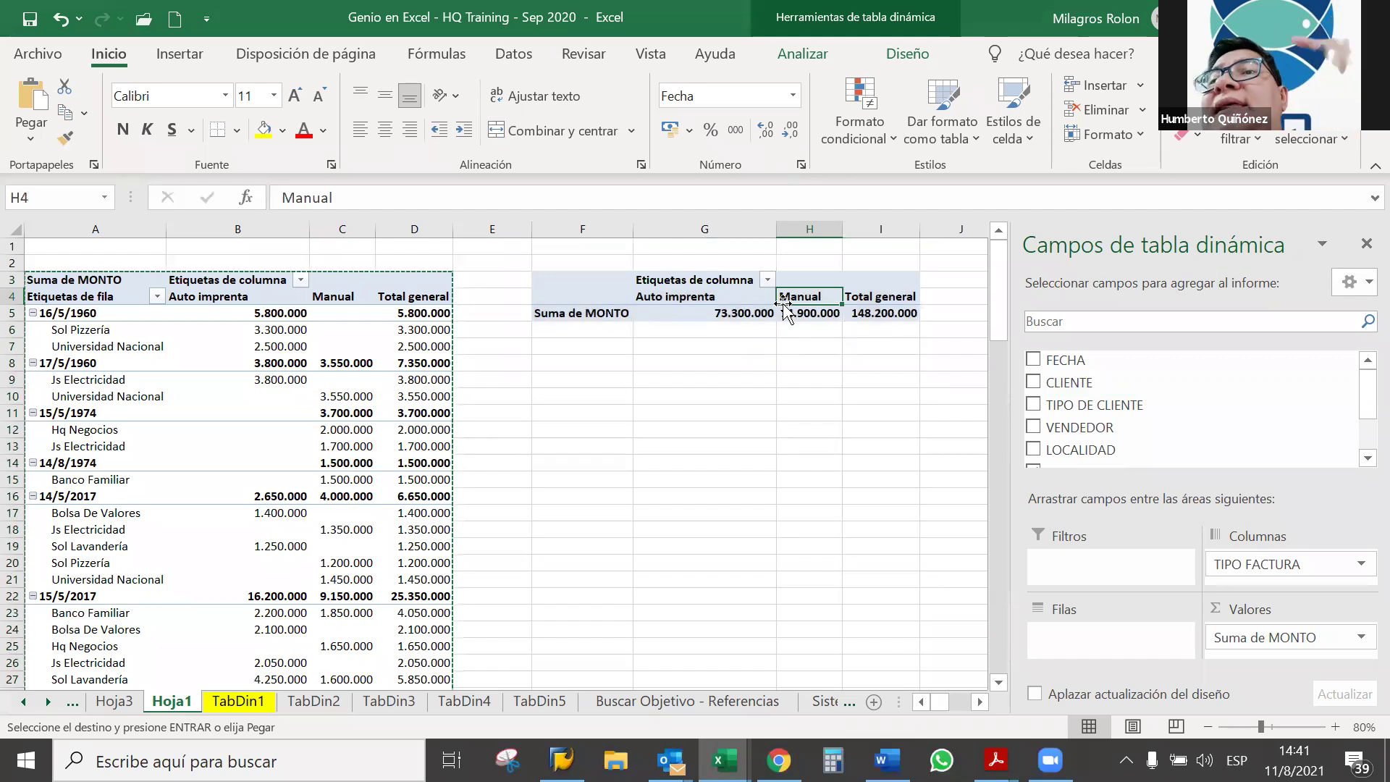
{"action": "left_click", "coordinate": [755, 311]}
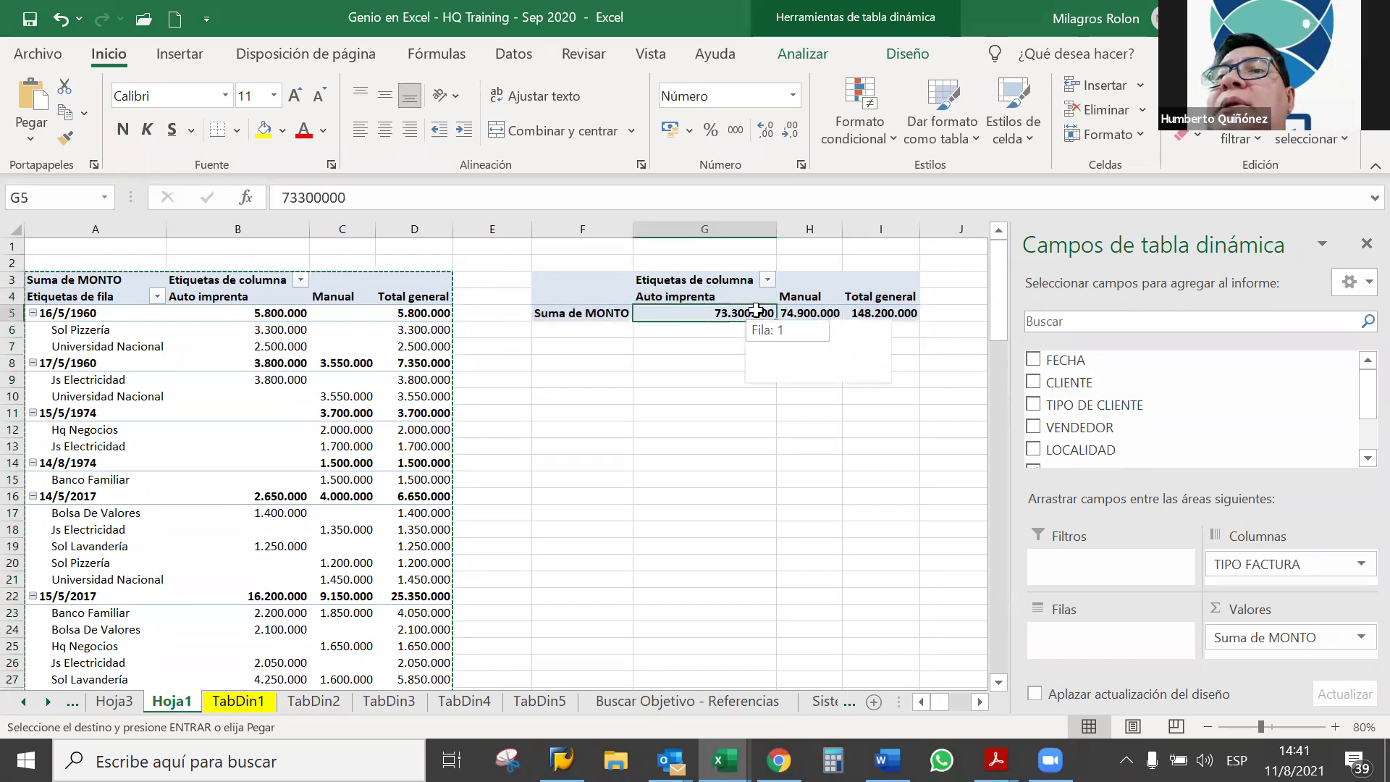
{"action": "left_click", "coordinate": [905, 56]}
{"action": "left_click", "coordinate": [811, 56]}
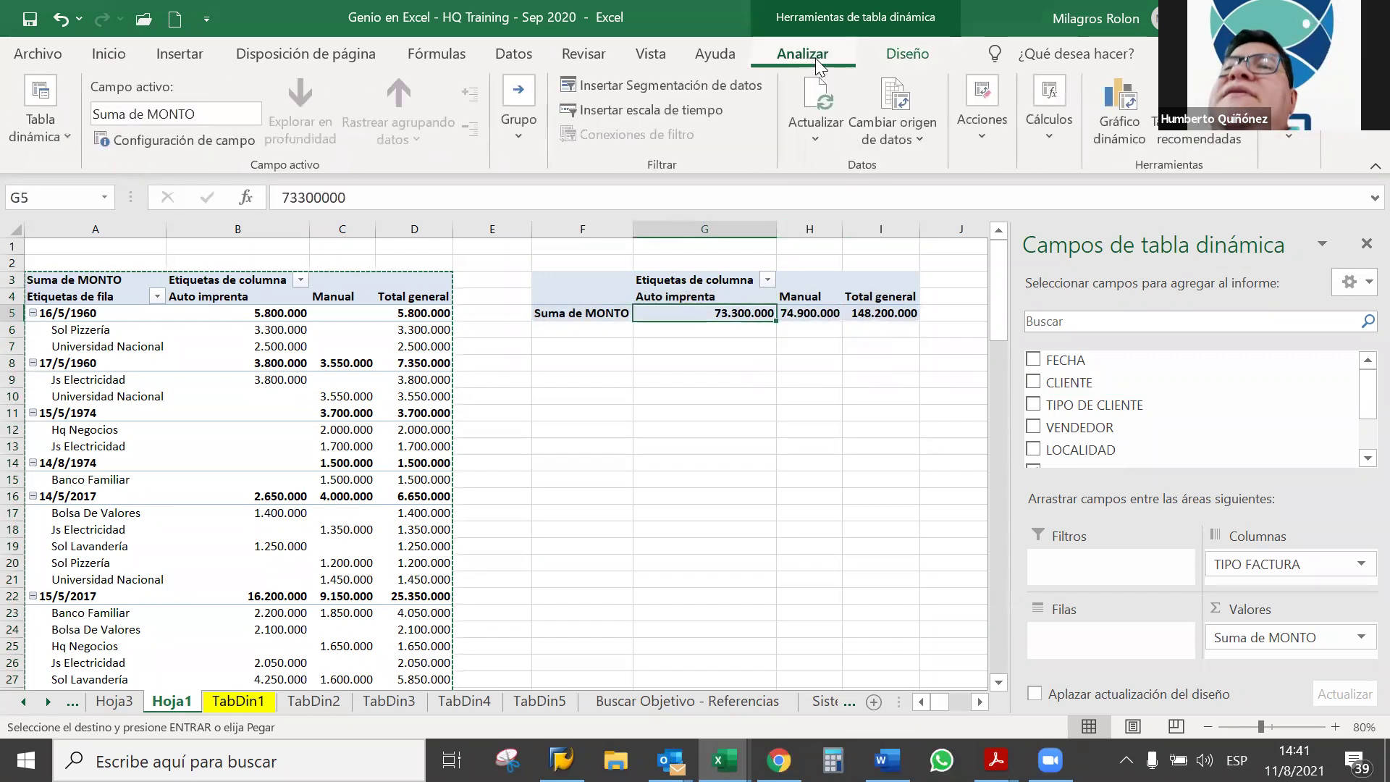
{"action": "left_click", "coordinate": [1119, 119]}
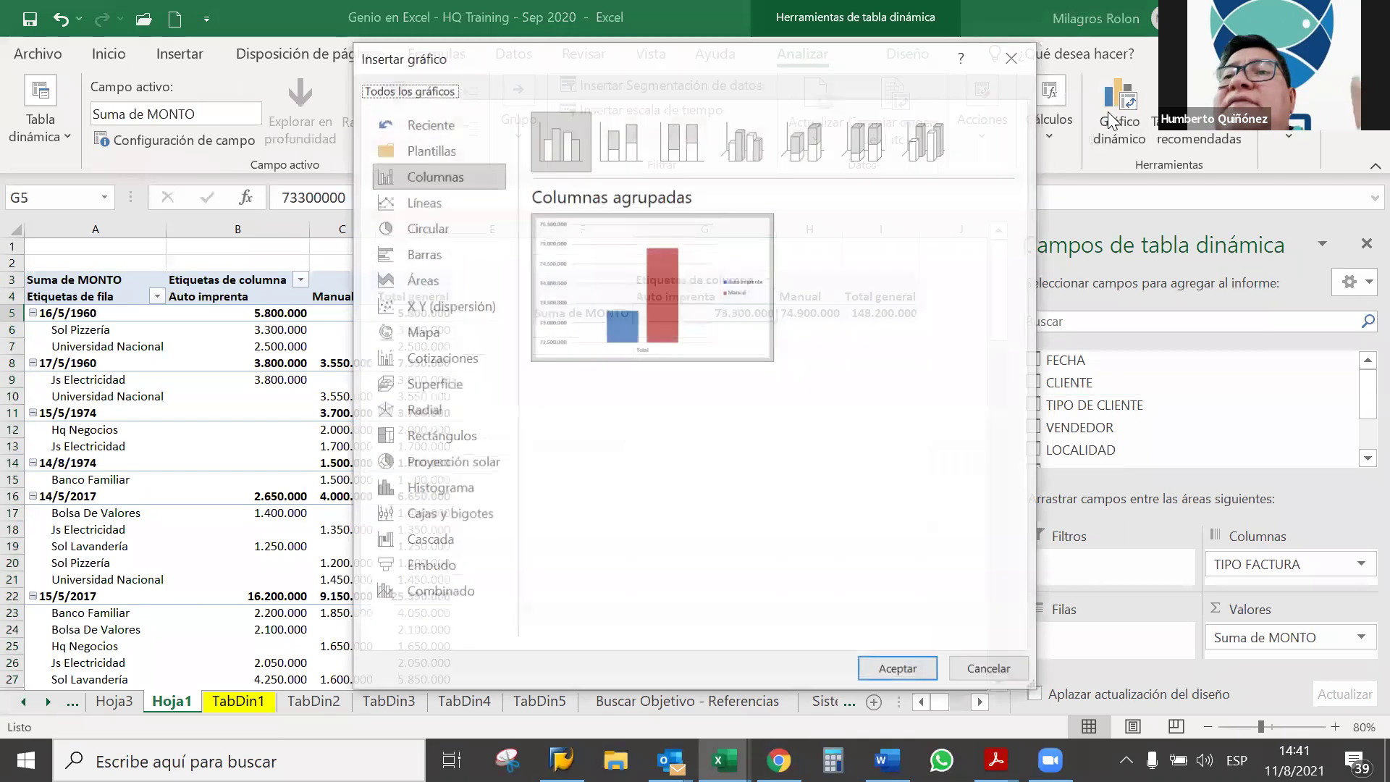
Step: Accept the clustered column chart and position it under the small pivot table in columns F–J
{"action": "left_click", "coordinate": [878, 670]}
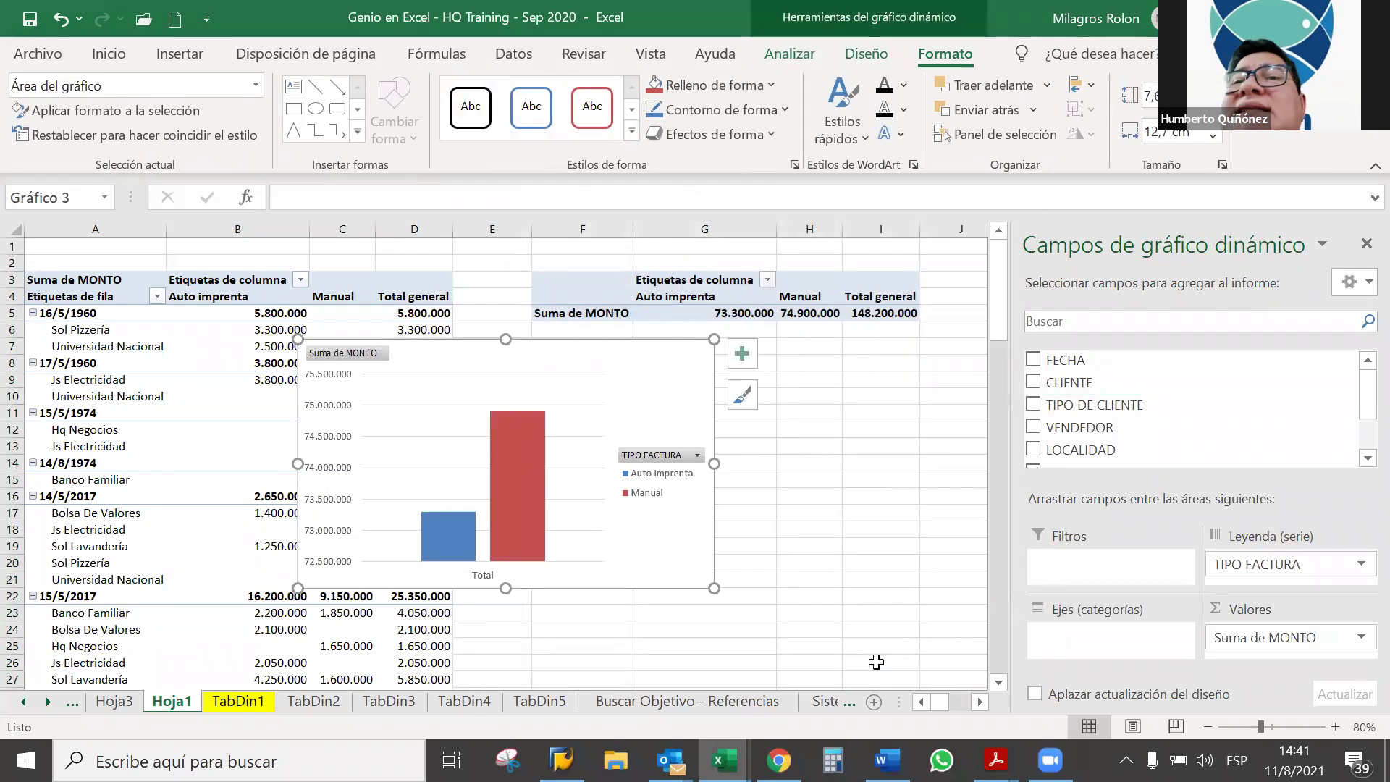
{"action": "left_click_drag", "start_coordinate": [710, 516], "coordinate": [941, 512]}
{"action": "left_click_drag", "start_coordinate": [842, 512], "coordinate": [837, 514]}
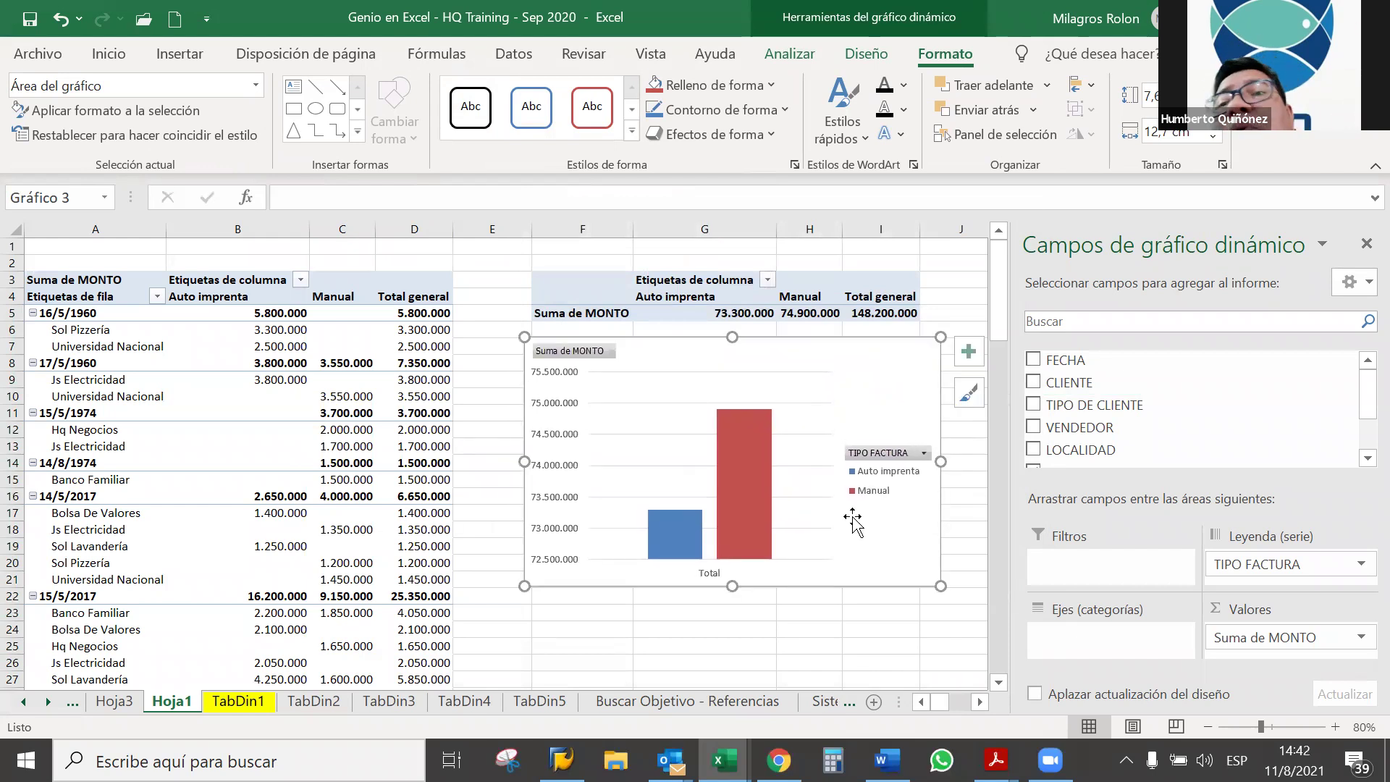
{"action": "left_click_drag", "start_coordinate": [853, 519], "coordinate": [852, 504]}
{"action": "left_click", "coordinate": [758, 606]}
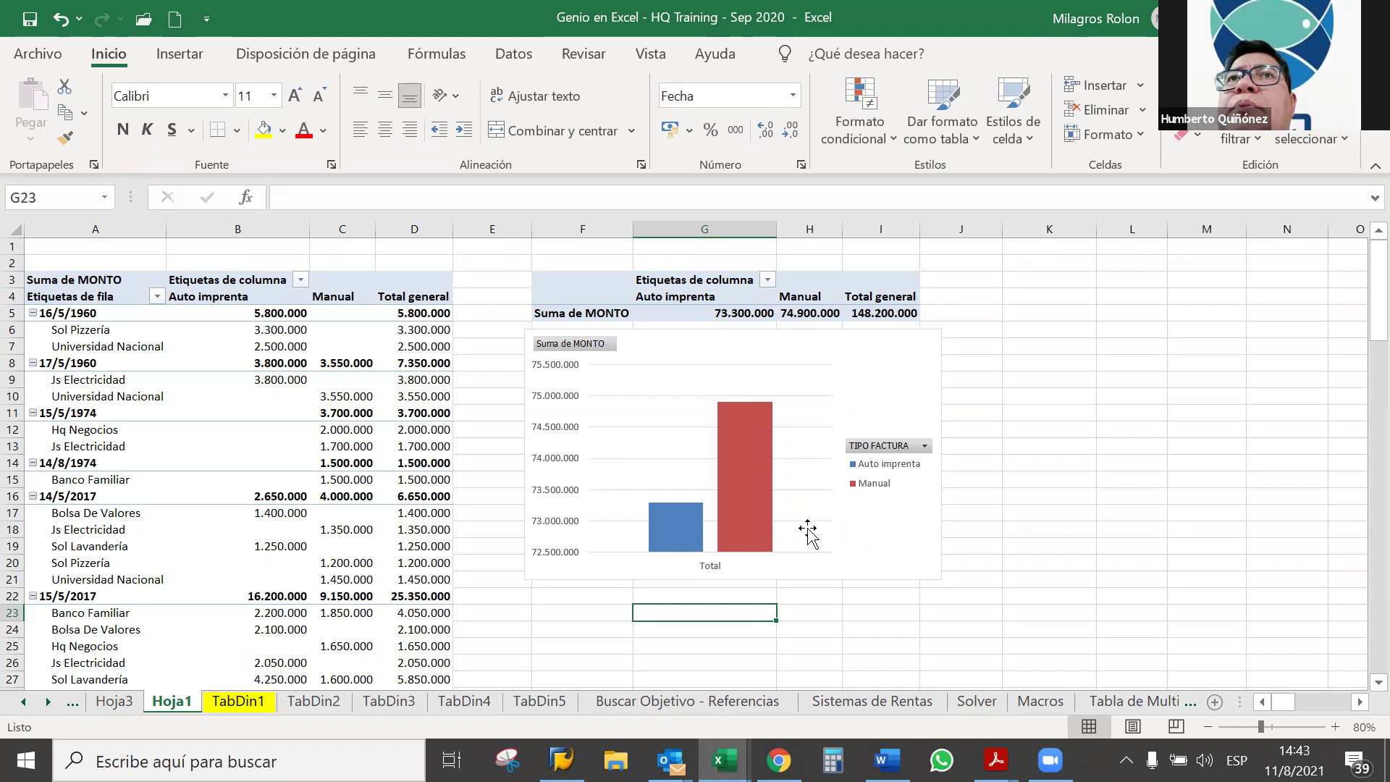
{"action": "left_click", "coordinate": [807, 528]}
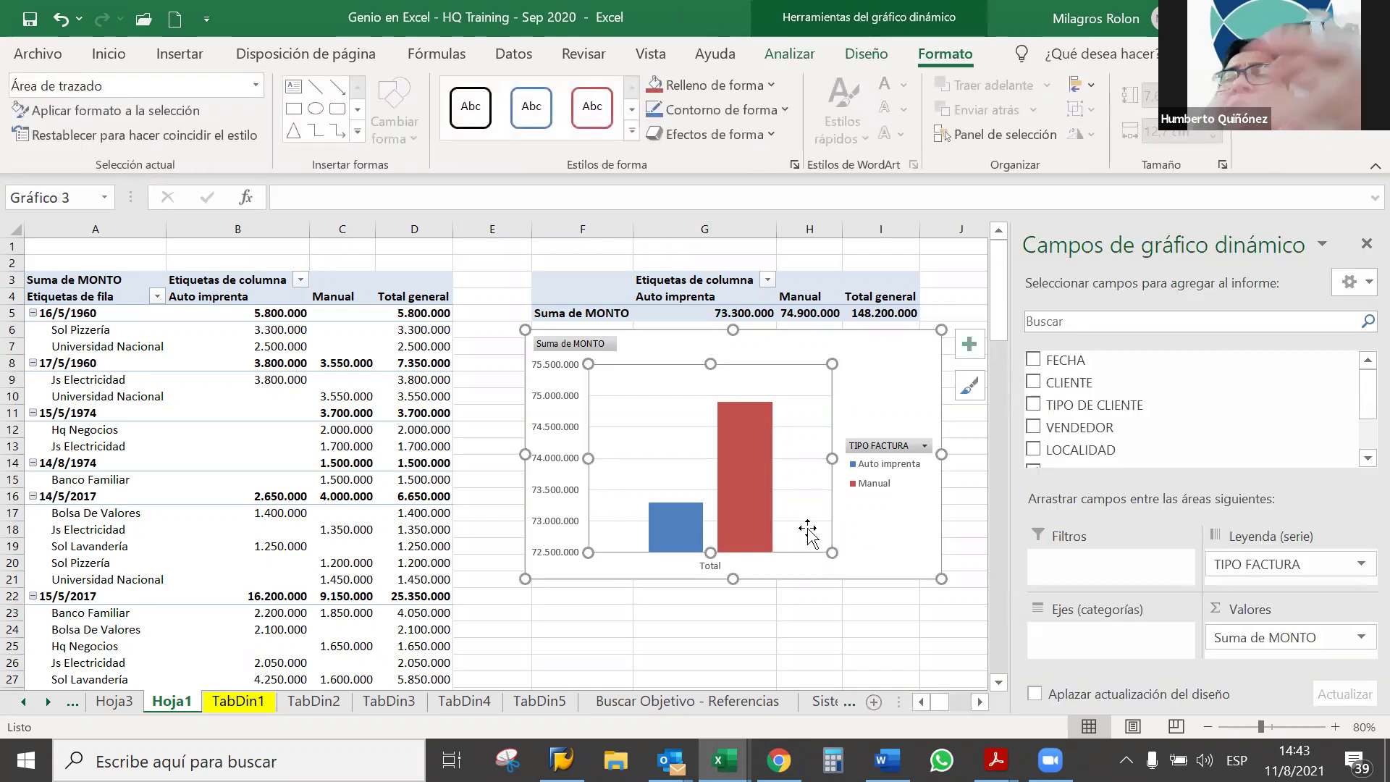
{"action": "left_click", "coordinate": [868, 576]}
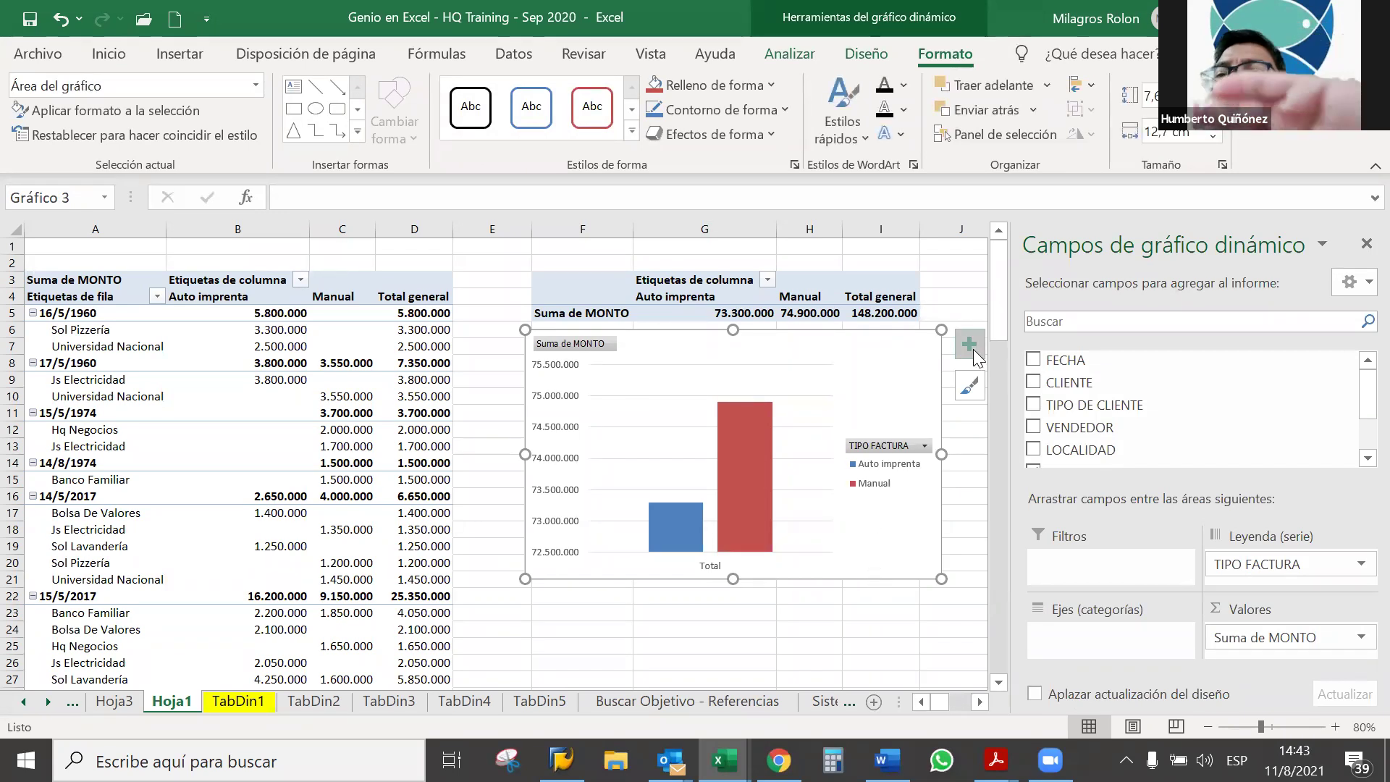
{"action": "left_click_drag", "start_coordinate": [890, 518], "coordinate": [886, 451]}
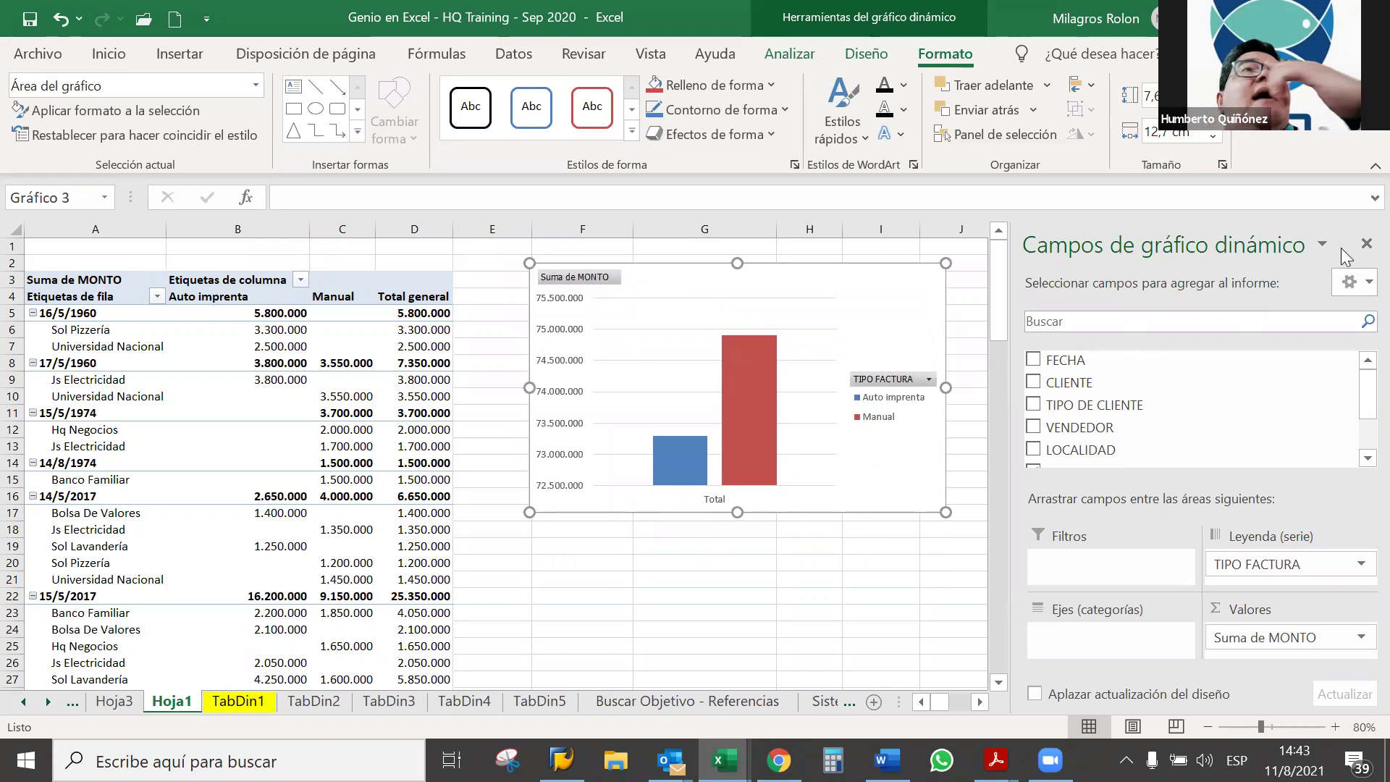
{"action": "left_click", "coordinate": [1366, 244]}
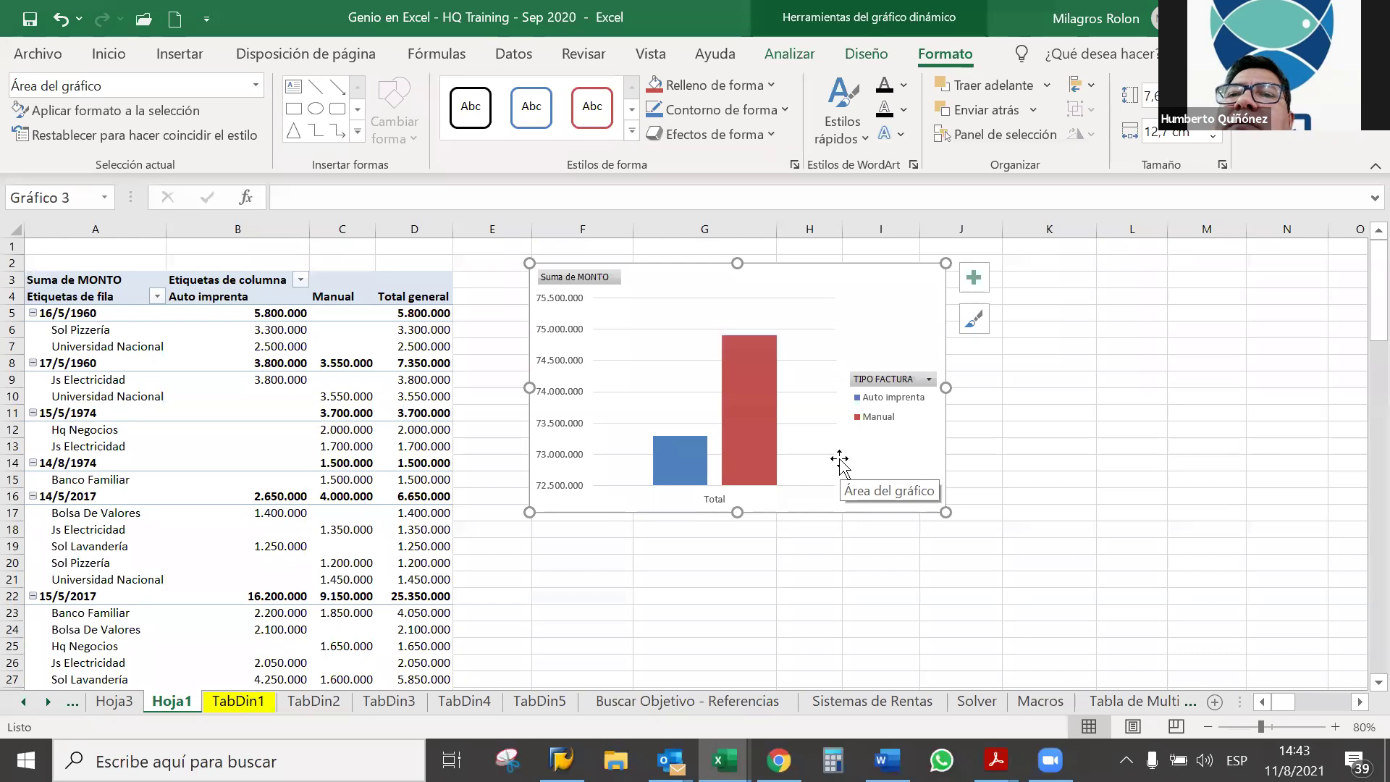
{"action": "left_click_drag", "start_coordinate": [839, 464], "coordinate": [840, 543]}
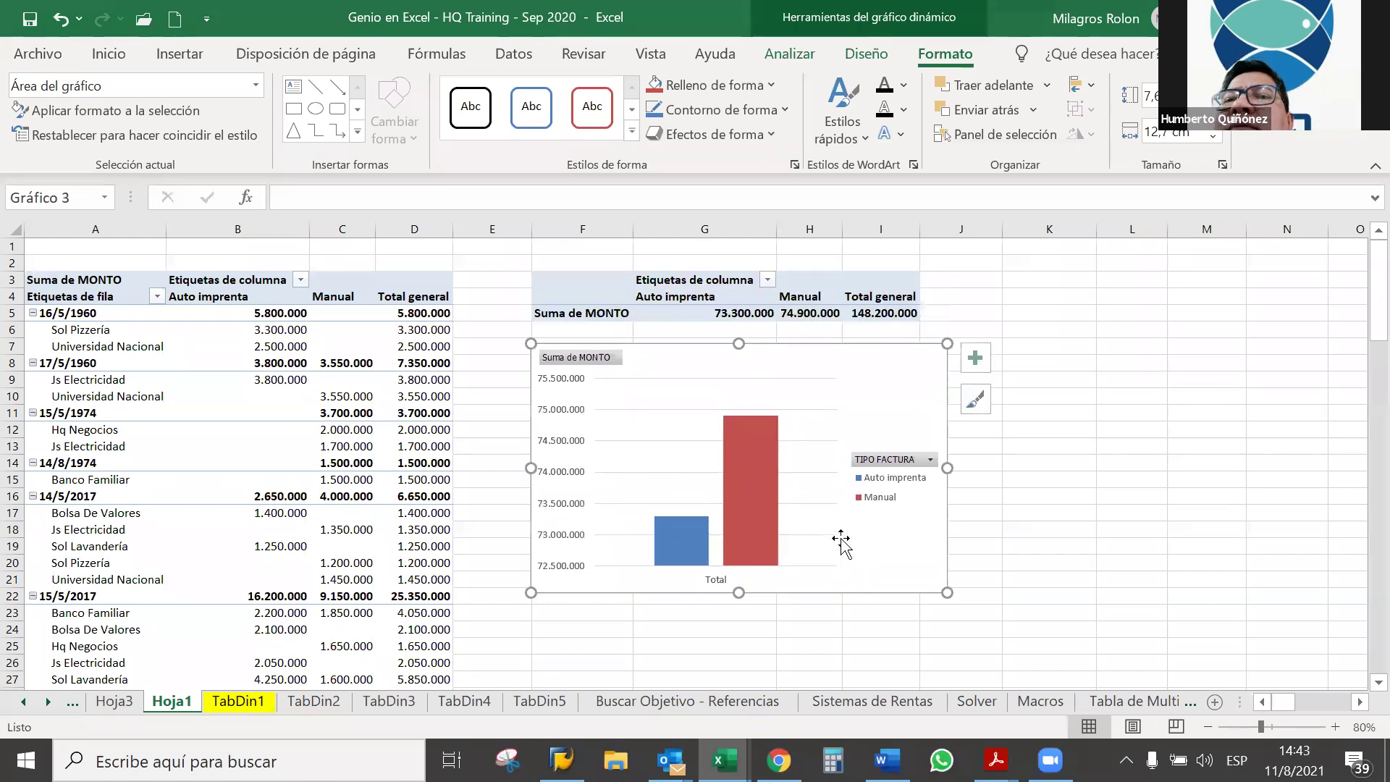
Step: Copy the small pivot table F3:I5 to F24 below the chart and select a cell in the copy
{"action": "left_click_drag", "start_coordinate": [582, 283], "coordinate": [875, 311]}
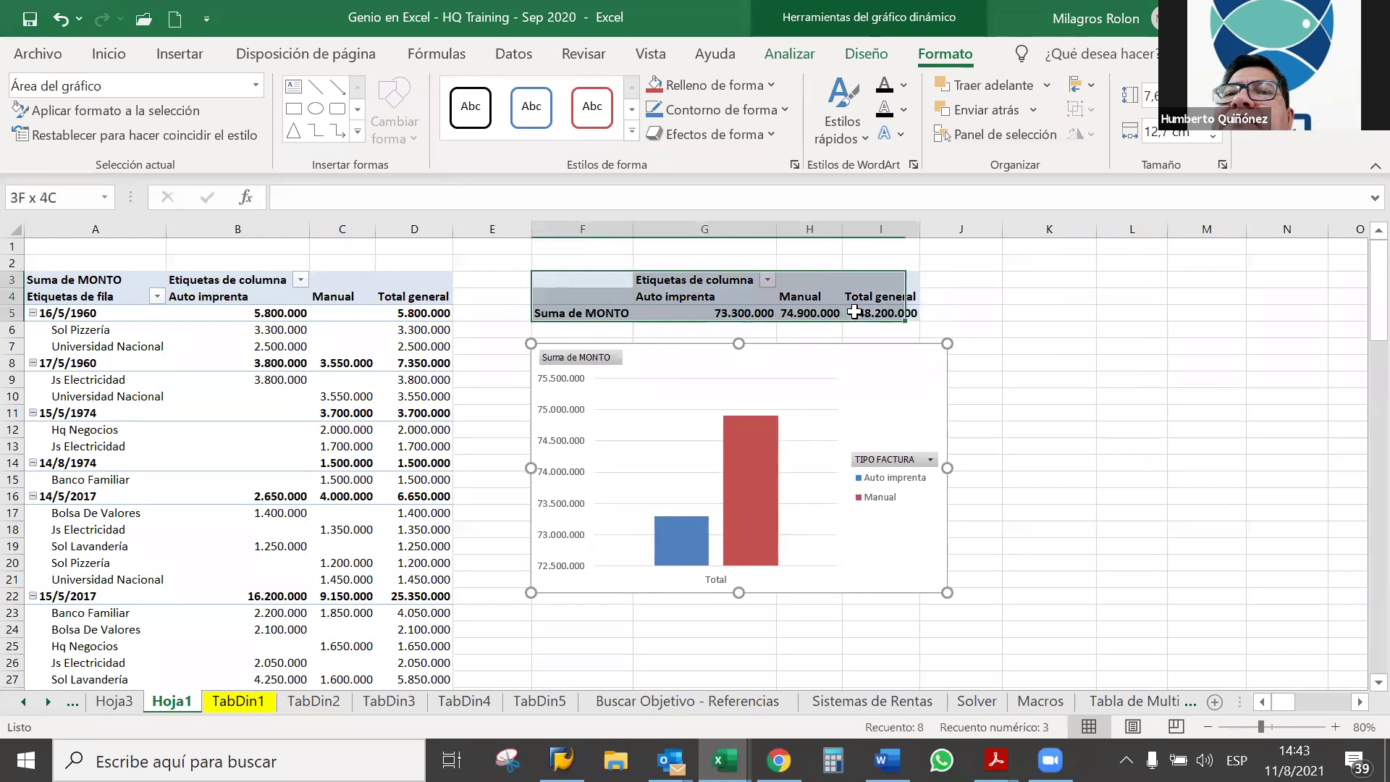
{"action": "key", "text": "ctrl+c"}
{"action": "left_click", "coordinate": [562, 627]}
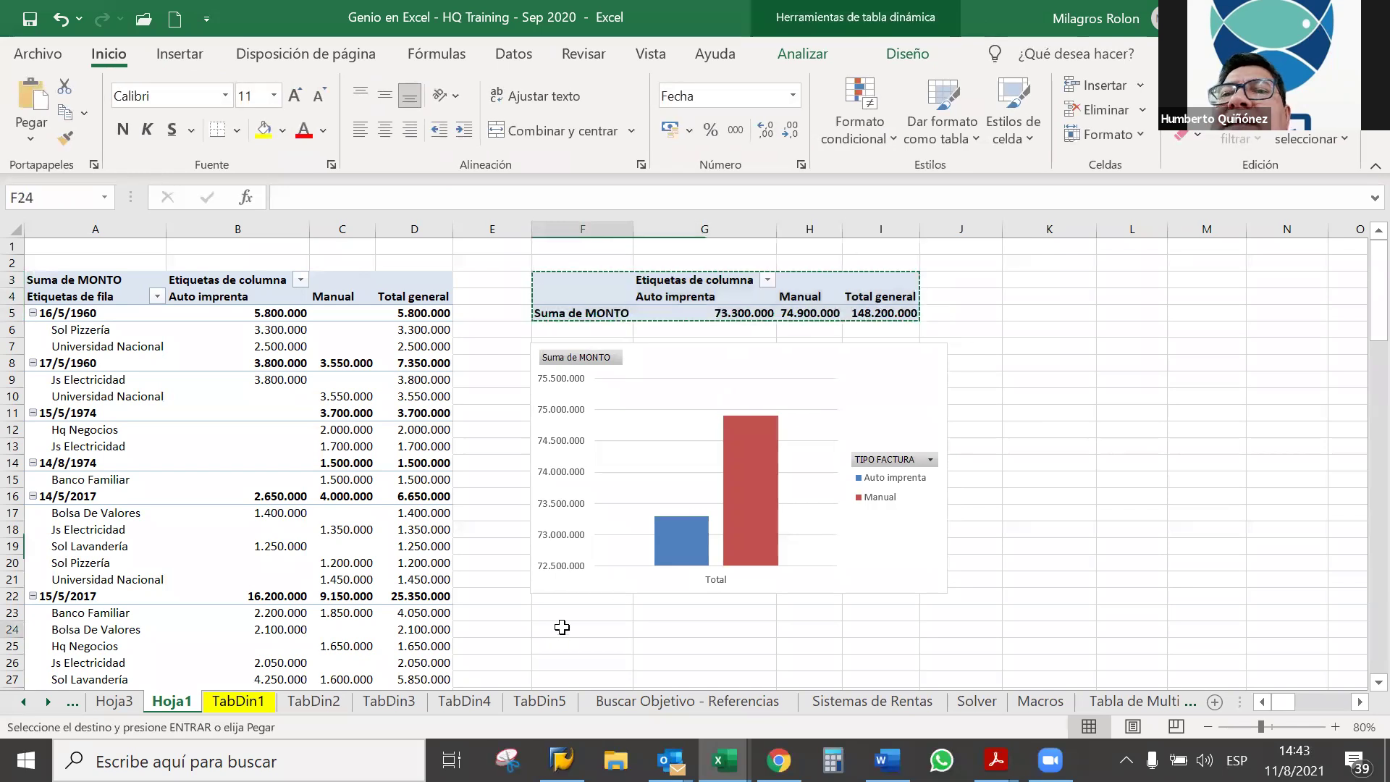
{"action": "key", "text": "ctrl+v"}
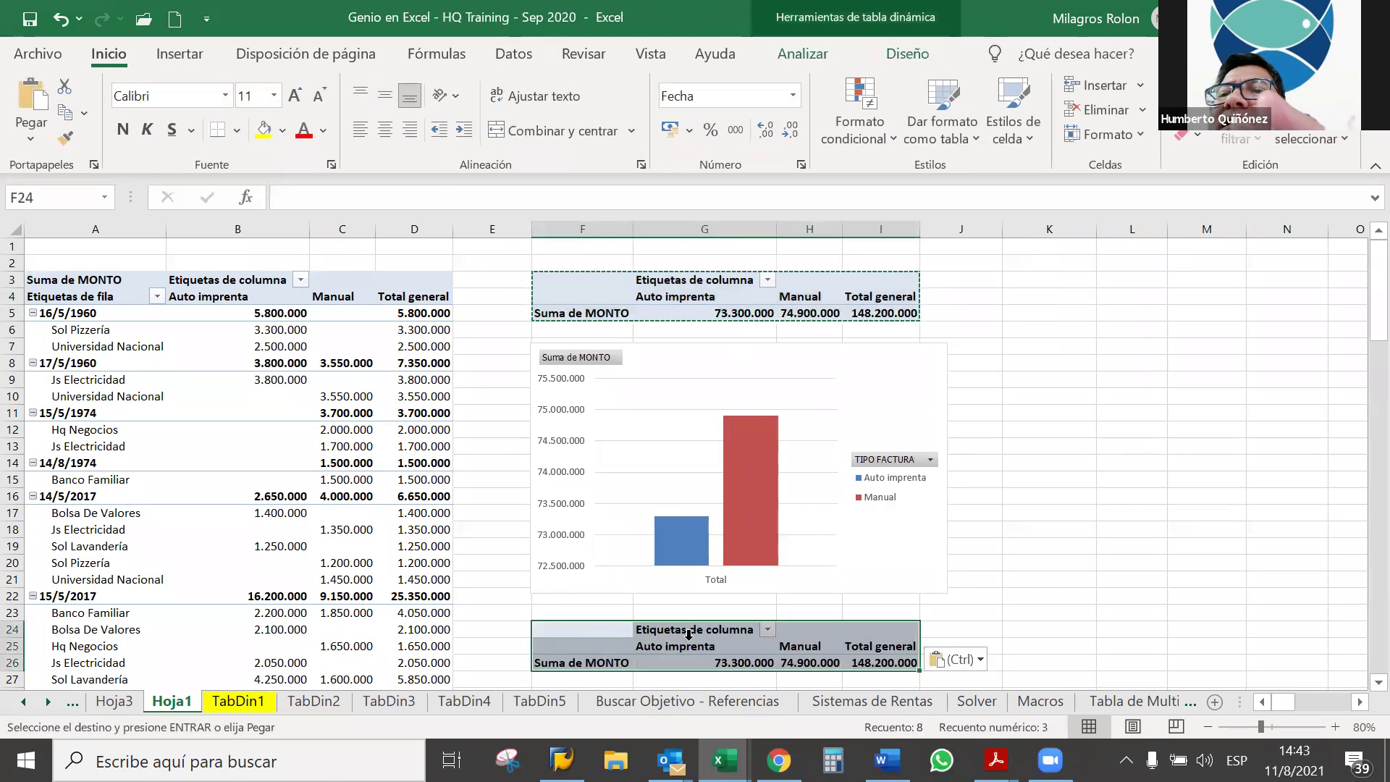
{"action": "left_click", "coordinate": [689, 635]}
{"action": "left_click", "coordinate": [695, 648]}
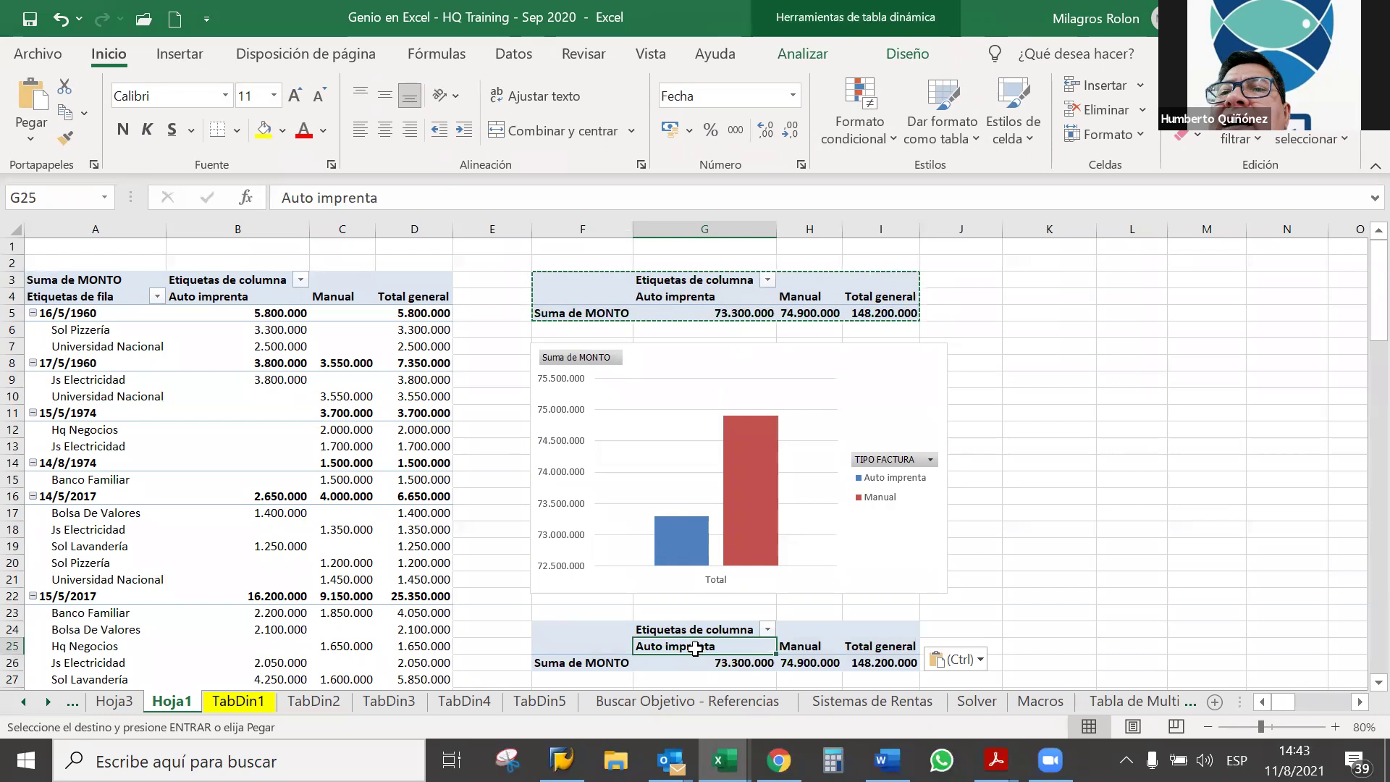
{"action": "left_click", "coordinate": [807, 54]}
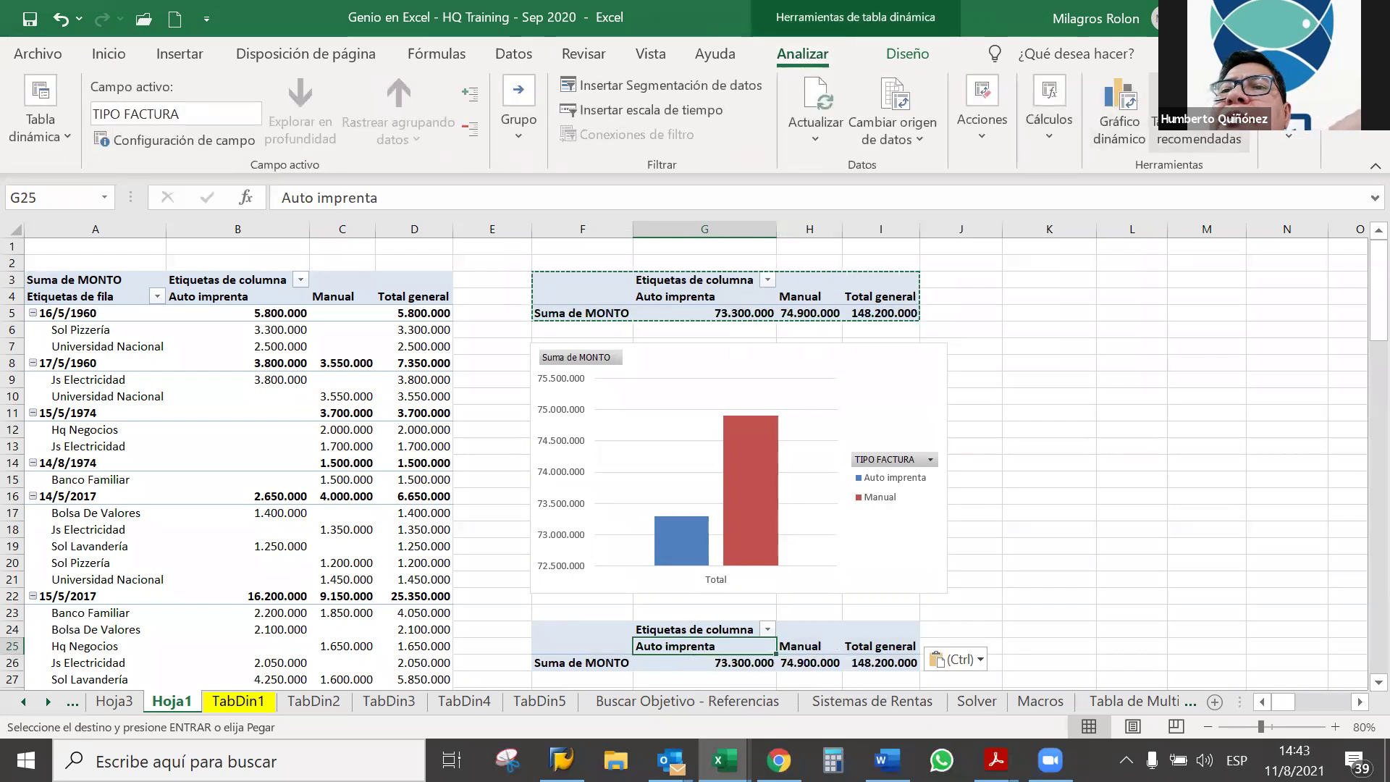
Step: In the field list, replace TIPO FACTURA with CLIENTE as the copied pivot table's rows
{"action": "left_click", "coordinate": [1288, 136]}
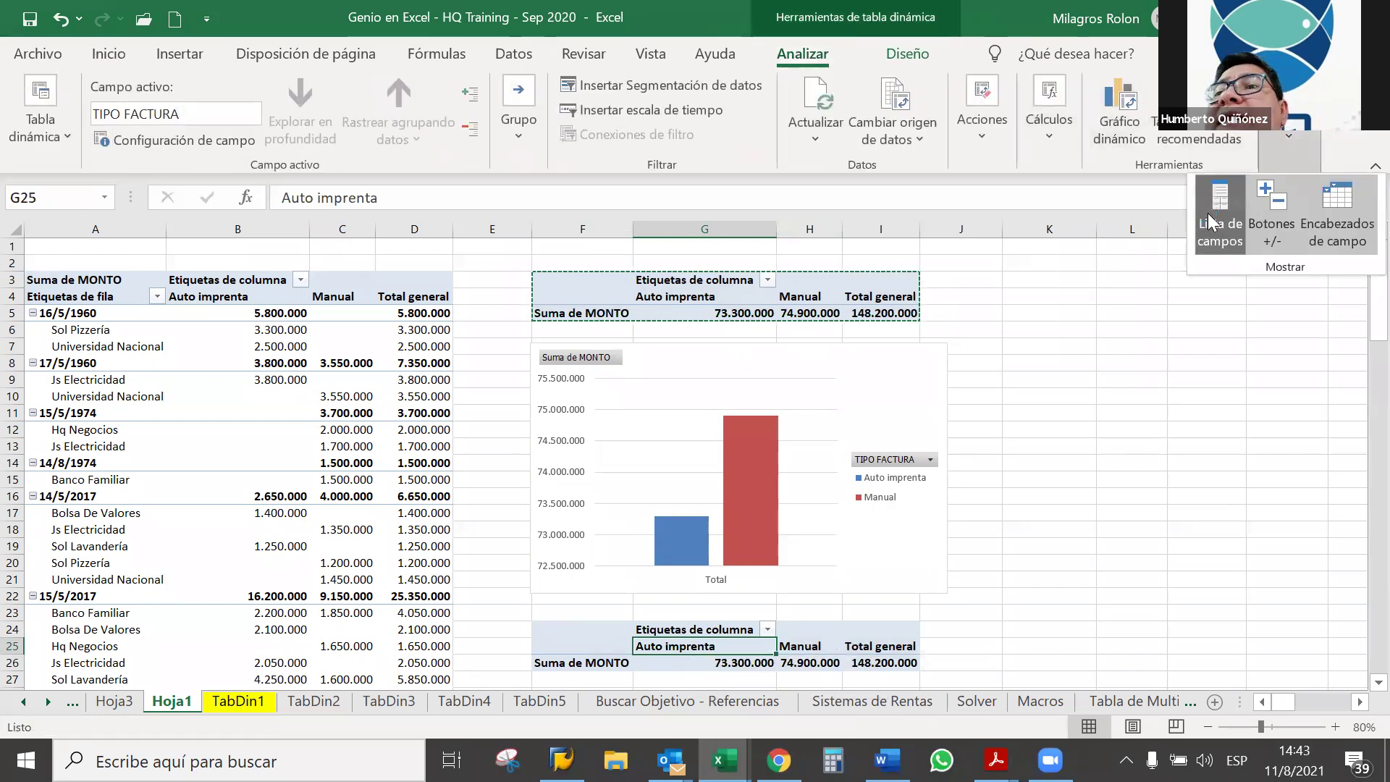
{"action": "left_click", "coordinate": [1219, 217]}
{"action": "scroll", "coordinate": [1121, 406], "scroll_direction": "down", "scroll_amount": 1}
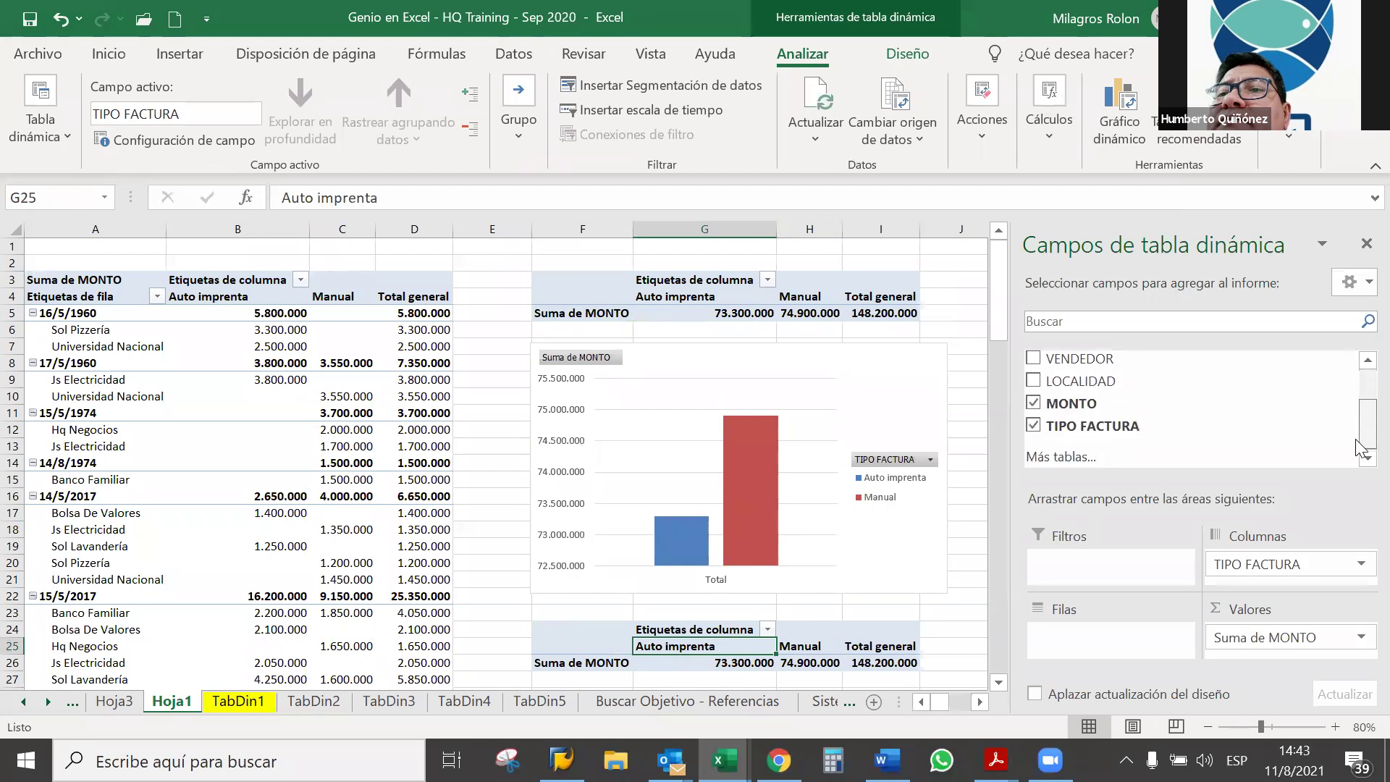
{"action": "left_click", "coordinate": [1033, 426]}
{"action": "scroll", "coordinate": [1361, 420], "scroll_direction": "up", "scroll_amount": 1}
{"action": "scroll", "coordinate": [1361, 420], "scroll_direction": "up", "scroll_amount": 1}
{"action": "left_click", "coordinate": [1043, 384]}
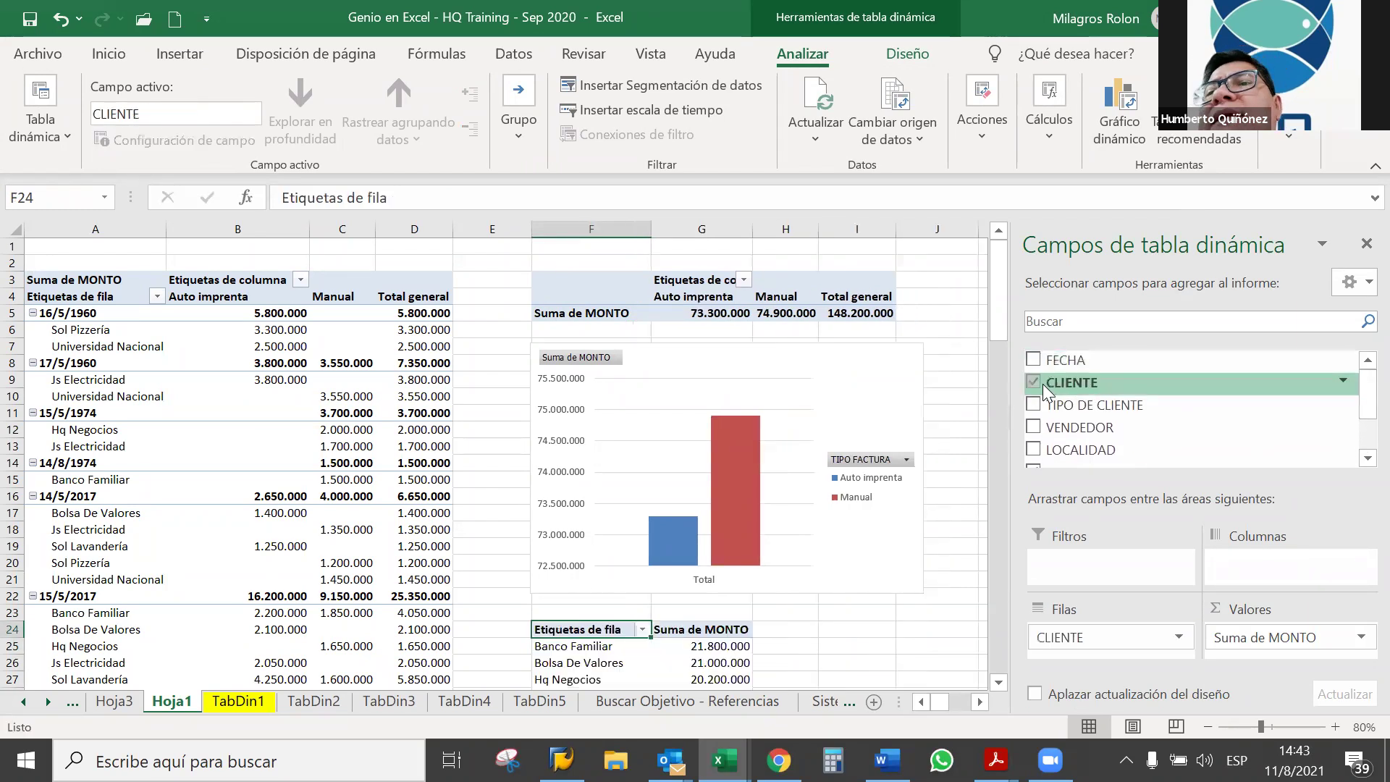
{"action": "left_click_drag", "start_coordinate": [1003, 304], "coordinate": [1007, 335]}
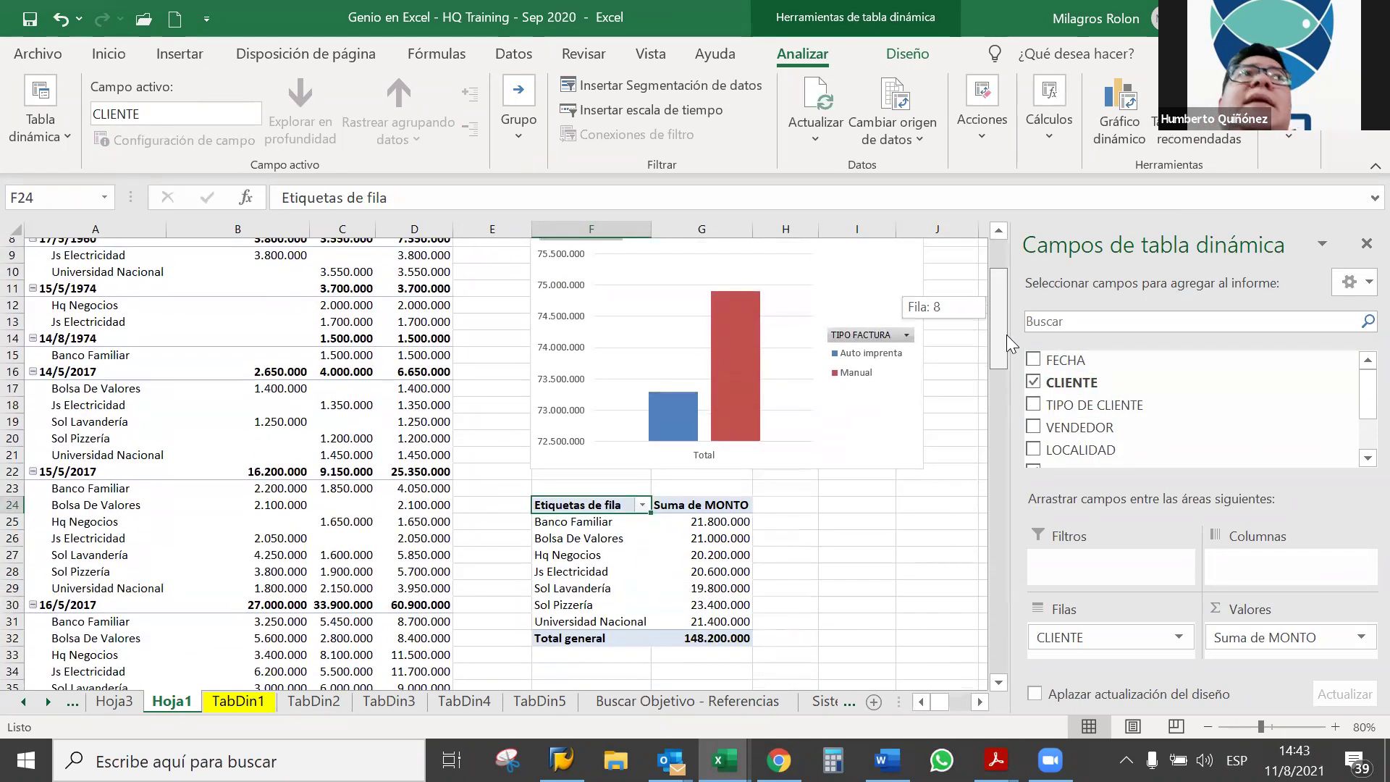
{"action": "left_click_drag", "start_coordinate": [1006, 334], "coordinate": [1004, 350]}
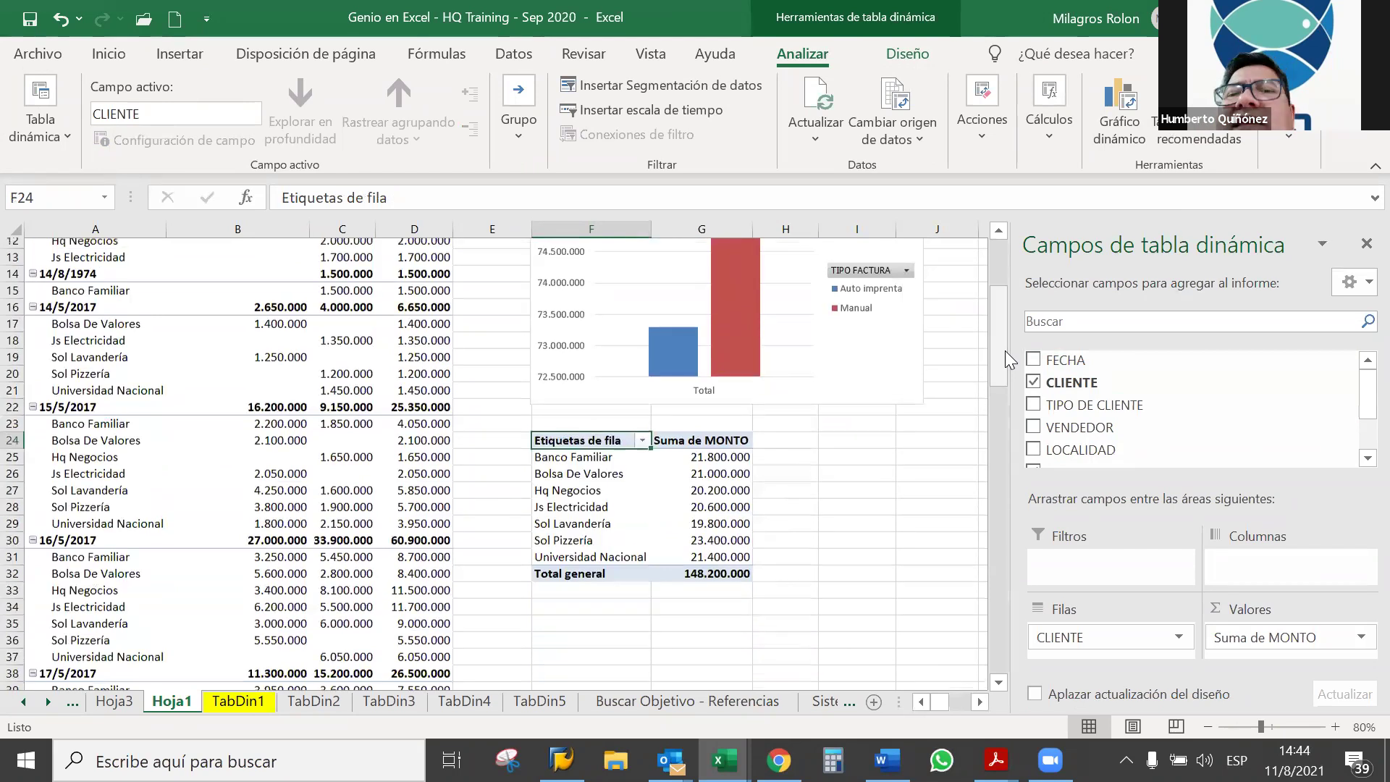
Step: Select a value cell in the client pivot table and start a pivot chart from it
{"action": "left_click", "coordinate": [625, 489]}
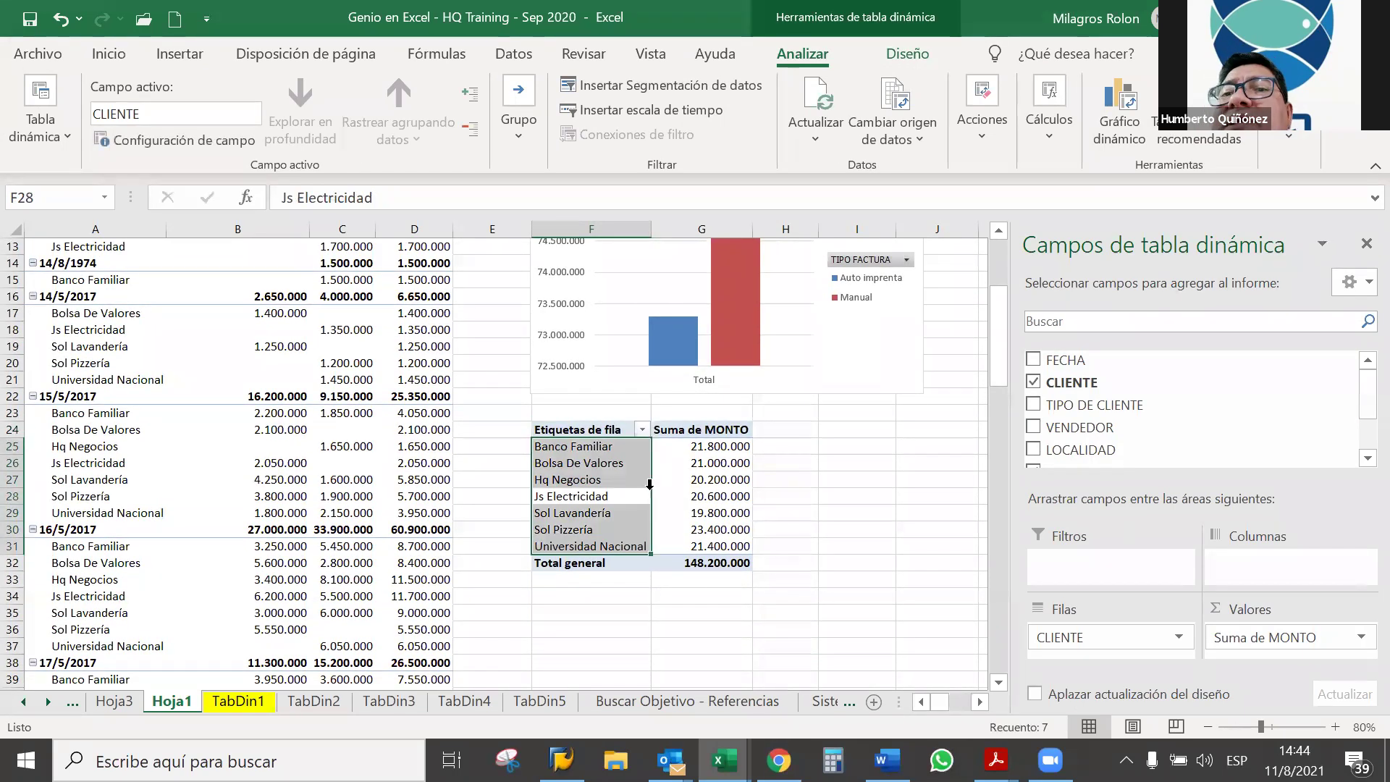
{"action": "left_click", "coordinate": [649, 483]}
{"action": "left_click", "coordinate": [603, 482]}
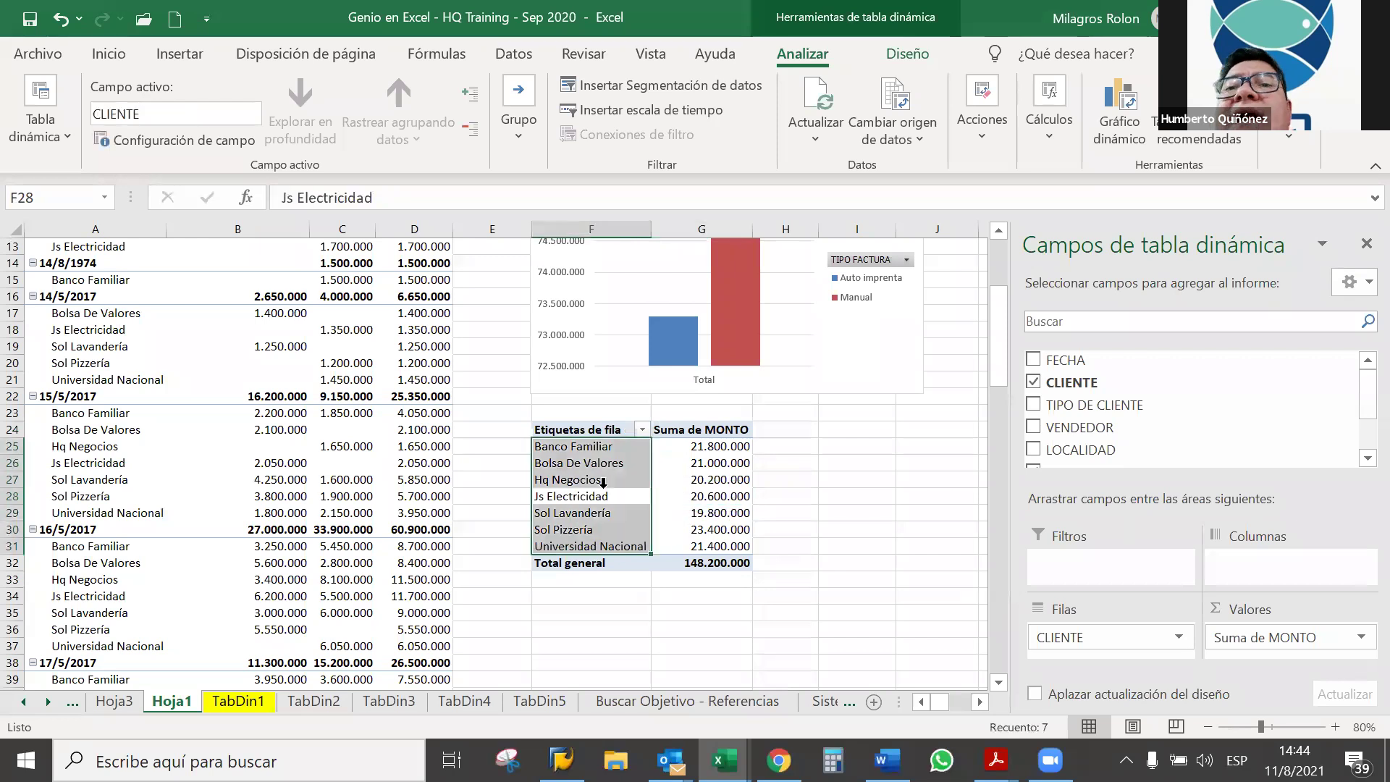
{"action": "left_click", "coordinate": [670, 461]}
{"action": "left_click", "coordinate": [1122, 109]}
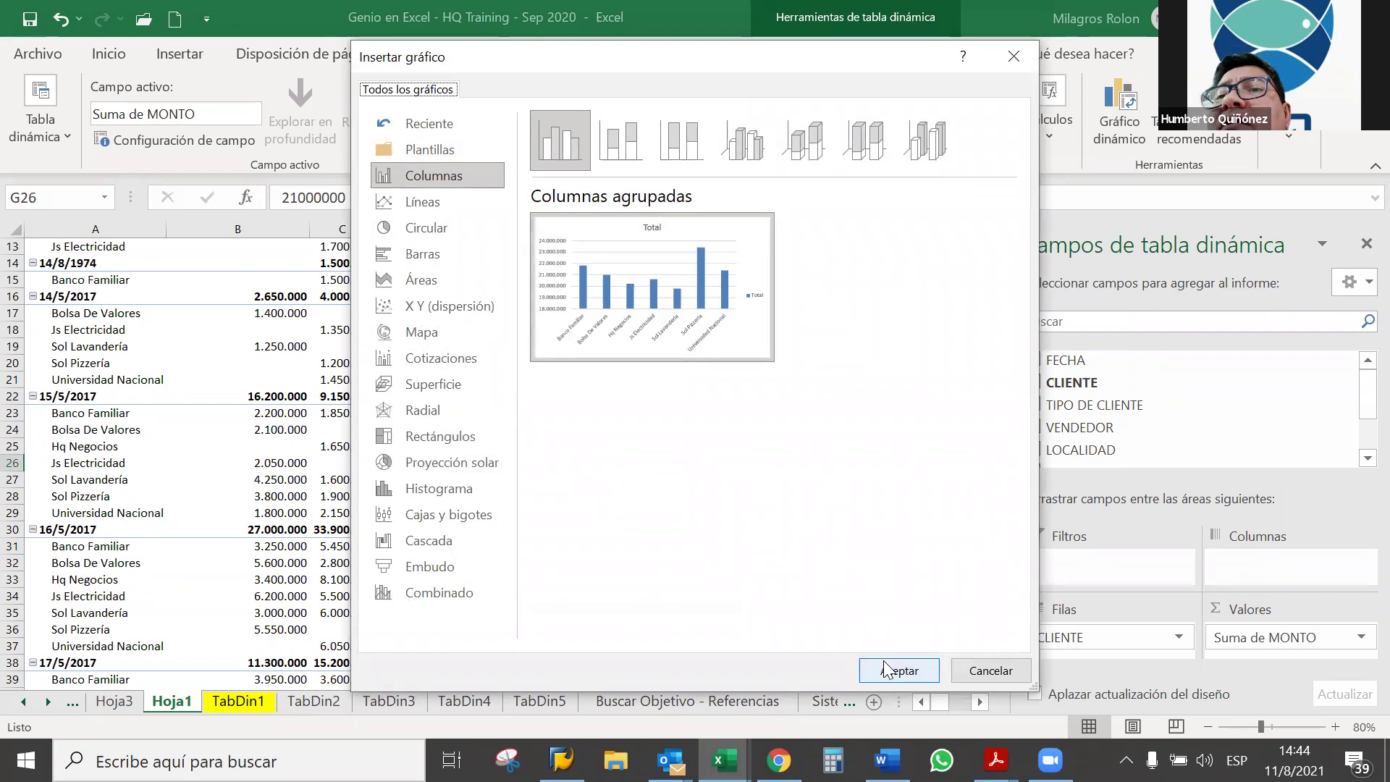
Step: Insert a pie pivot chart of MONTO by CLIENTE and zoom the sheet out
{"action": "left_click", "coordinate": [435, 224]}
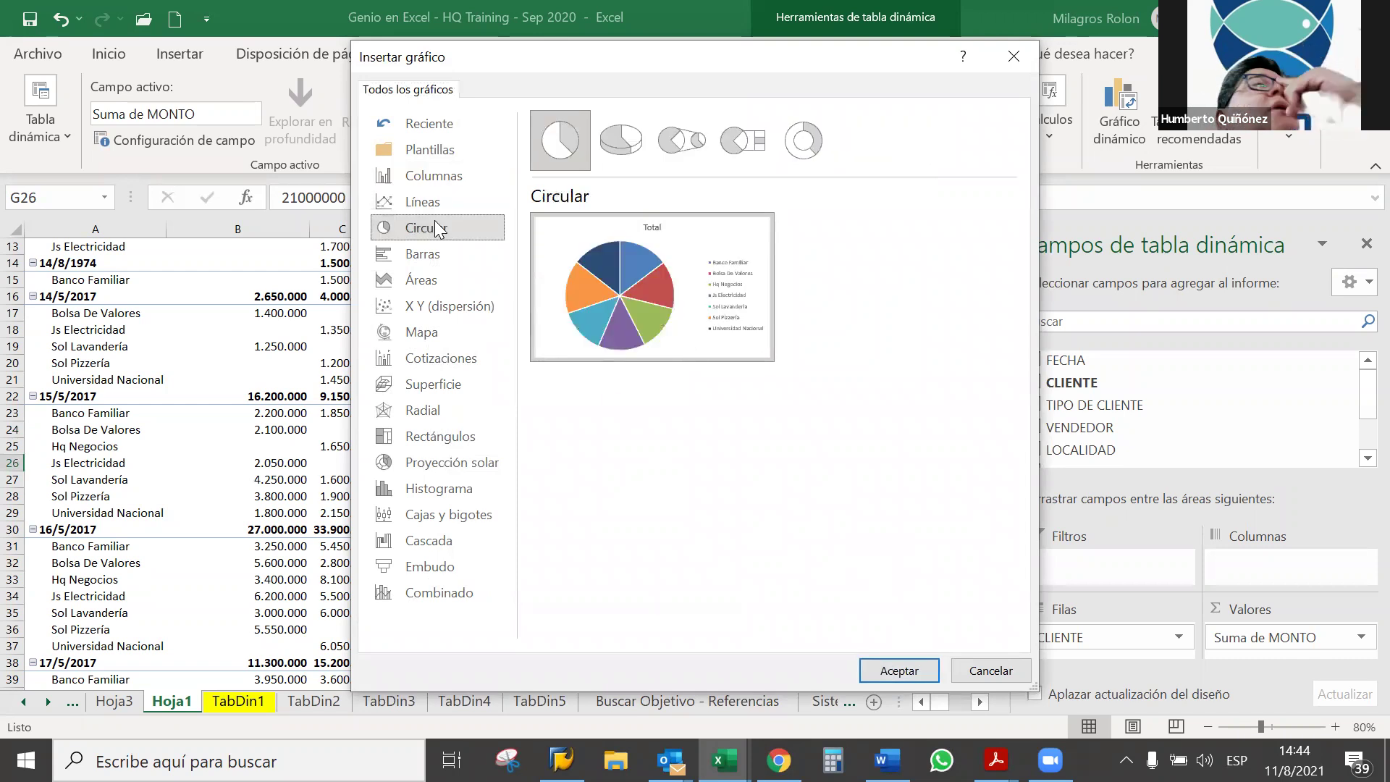
{"action": "left_click", "coordinate": [897, 670]}
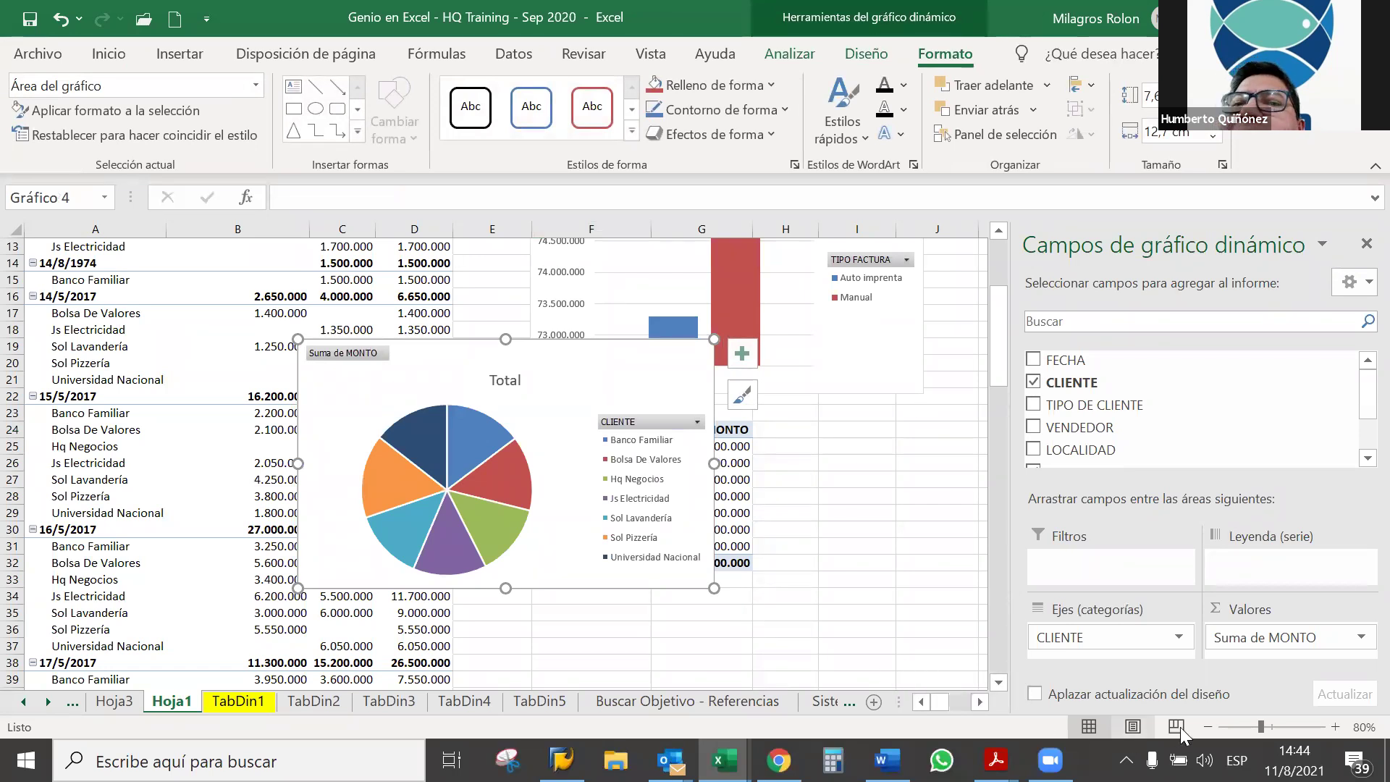
{"action": "left_click", "coordinate": [1208, 725]}
{"action": "left_click", "coordinate": [1207, 726]}
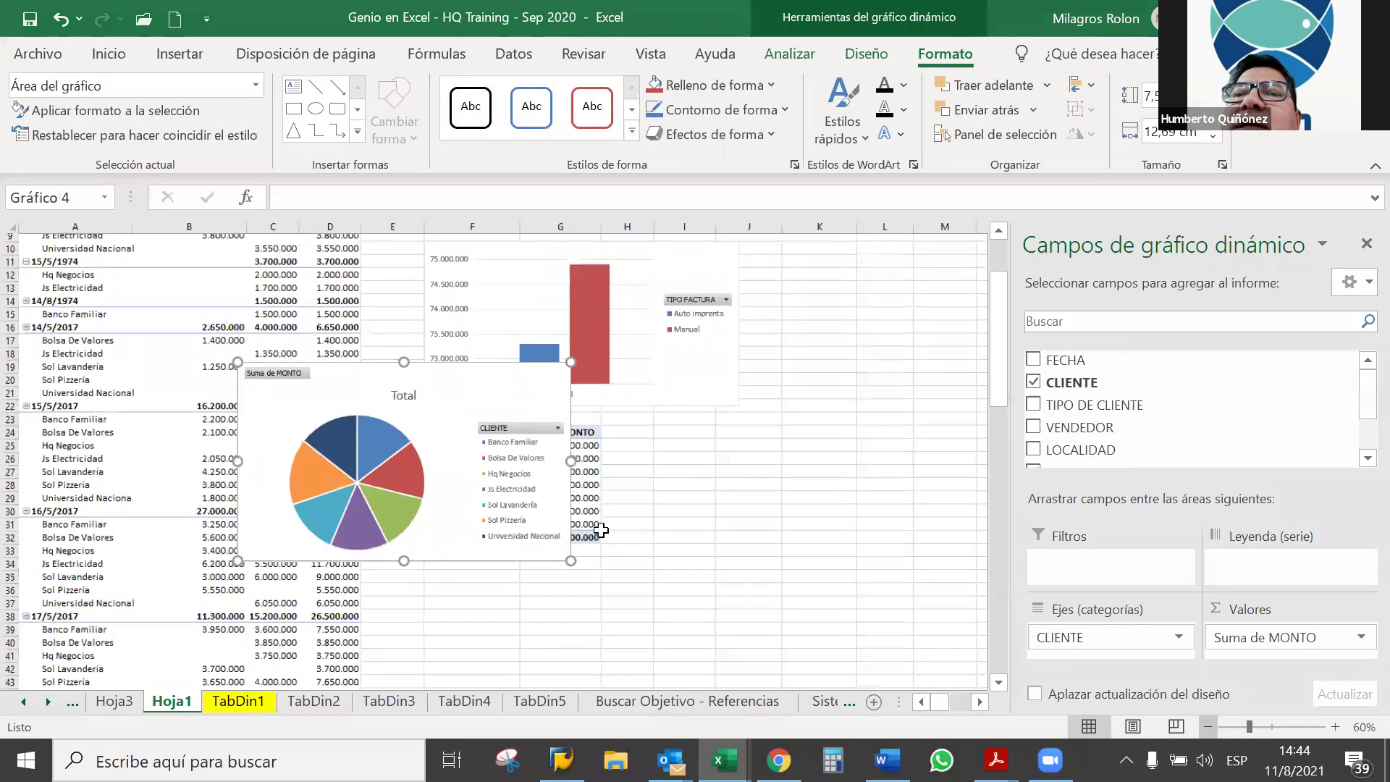
Step: Move the pie chart beneath the TIPO FACTURA column chart and deselect it
{"action": "mouse_move", "coordinate": [373, 467]}
{"action": "left_mouse_down"}
{"action": "mouse_move", "coordinate": [415, 464]}
{"action": "mouse_move", "coordinate": [377, 467]}
{"action": "left_mouse_up"}
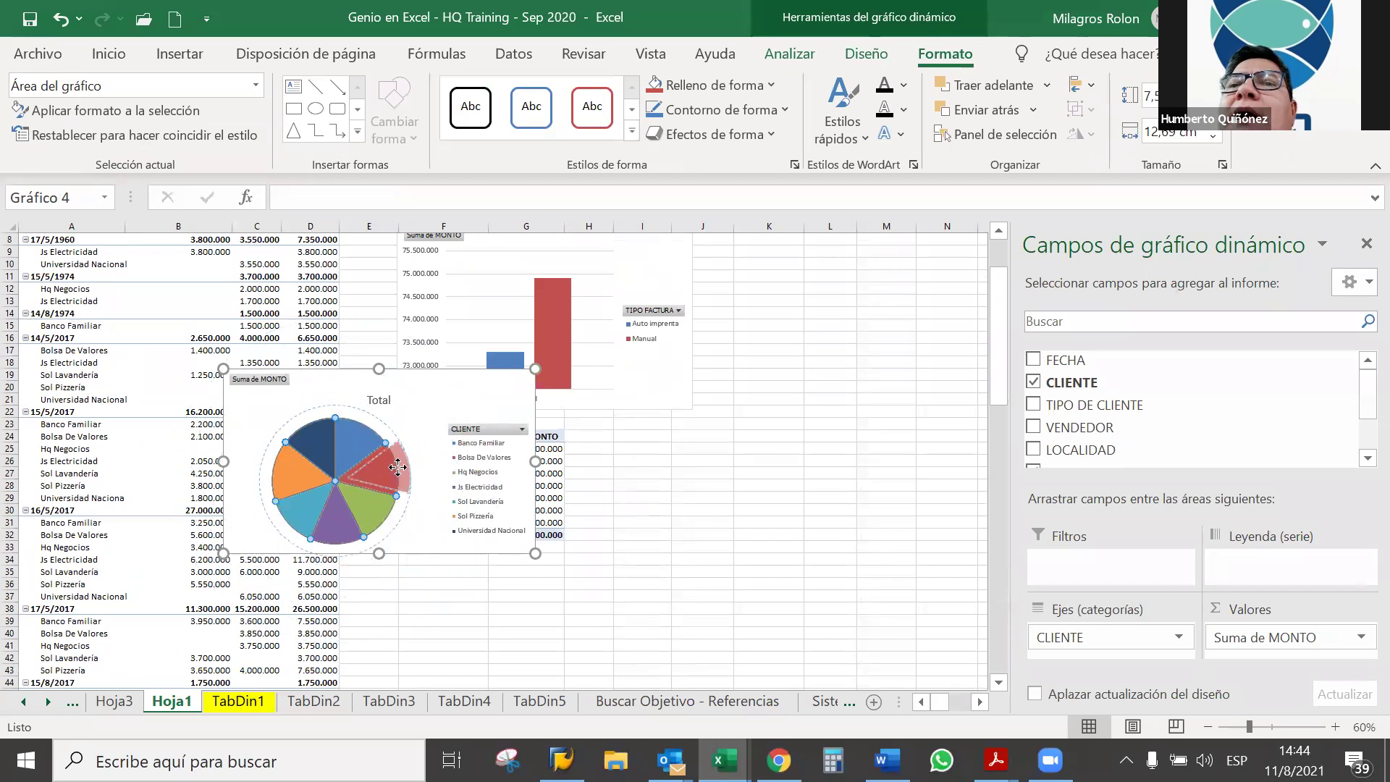
{"action": "left_click_drag", "start_coordinate": [466, 392], "coordinate": [607, 441]}
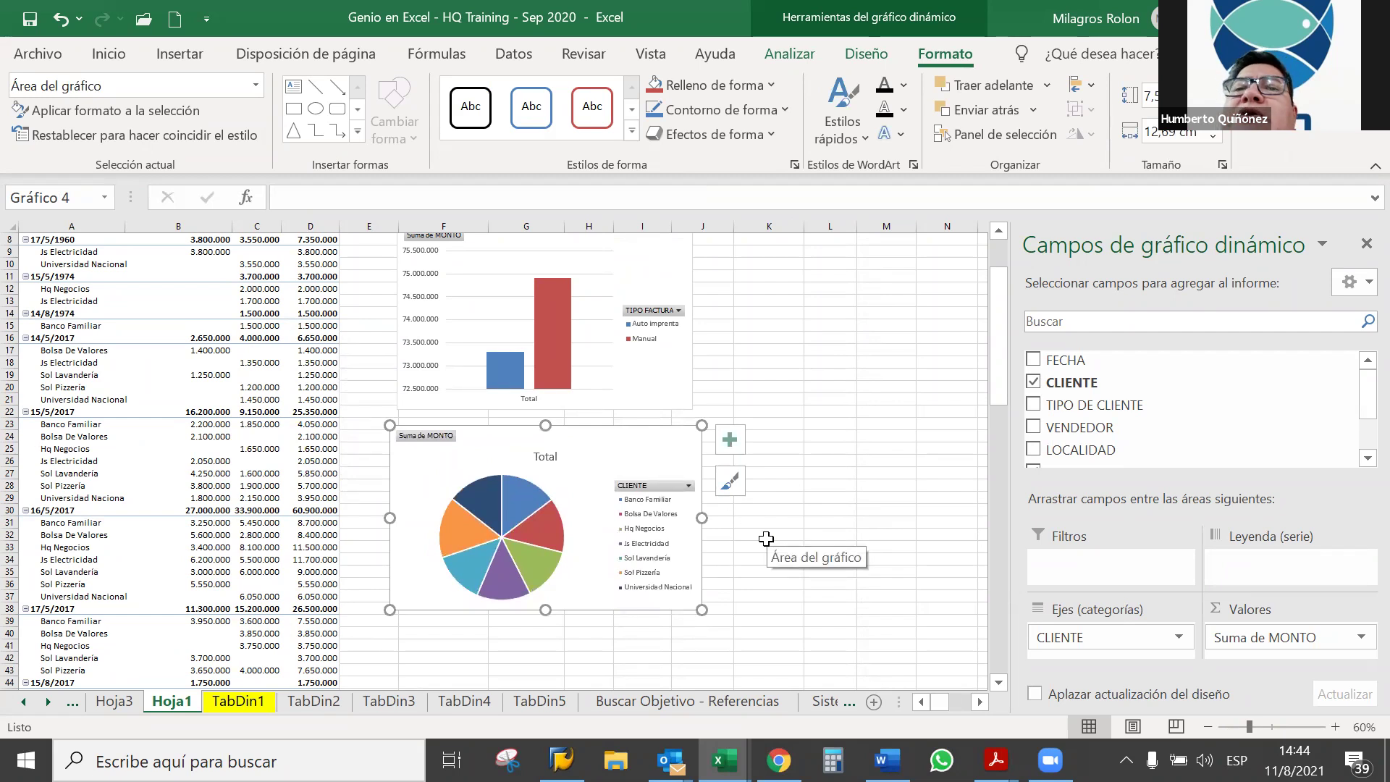
{"action": "left_click", "coordinate": [985, 396]}
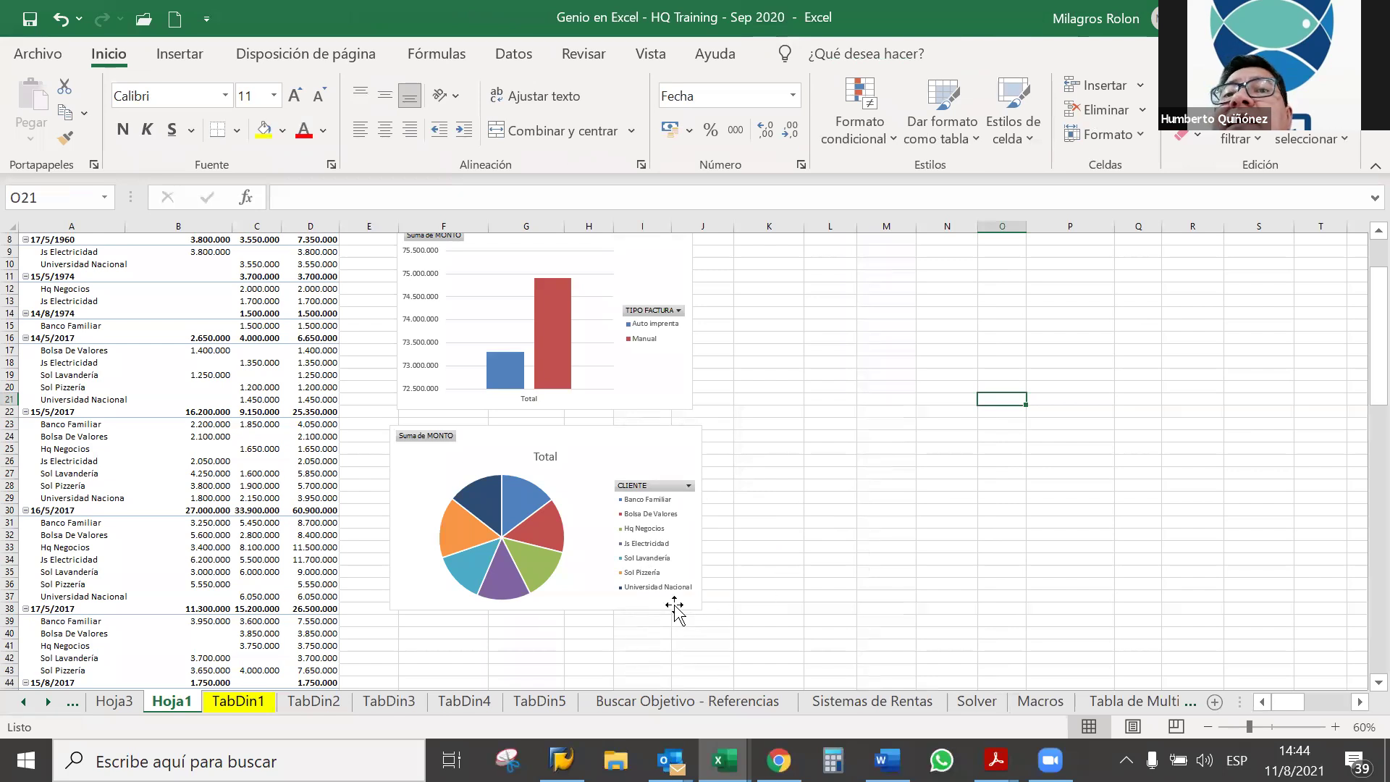
Step: Copy the TIPO FACTURA pivot table at F3:I5 and paste it at F42
{"action": "key", "text": "Up"}
{"action": "key", "text": "Left"}
{"action": "key", "text": "Left"}
{"action": "key", "text": "Left"}
{"action": "key", "text": "Left"}
{"action": "key", "text": "Left"}
{"action": "key", "text": "Left"}
{"action": "key", "text": "Up"}
{"action": "key", "text": "Up"}
{"action": "key", "text": "Up"}
{"action": "key", "text": "Up"}
{"action": "key", "text": "Up"}
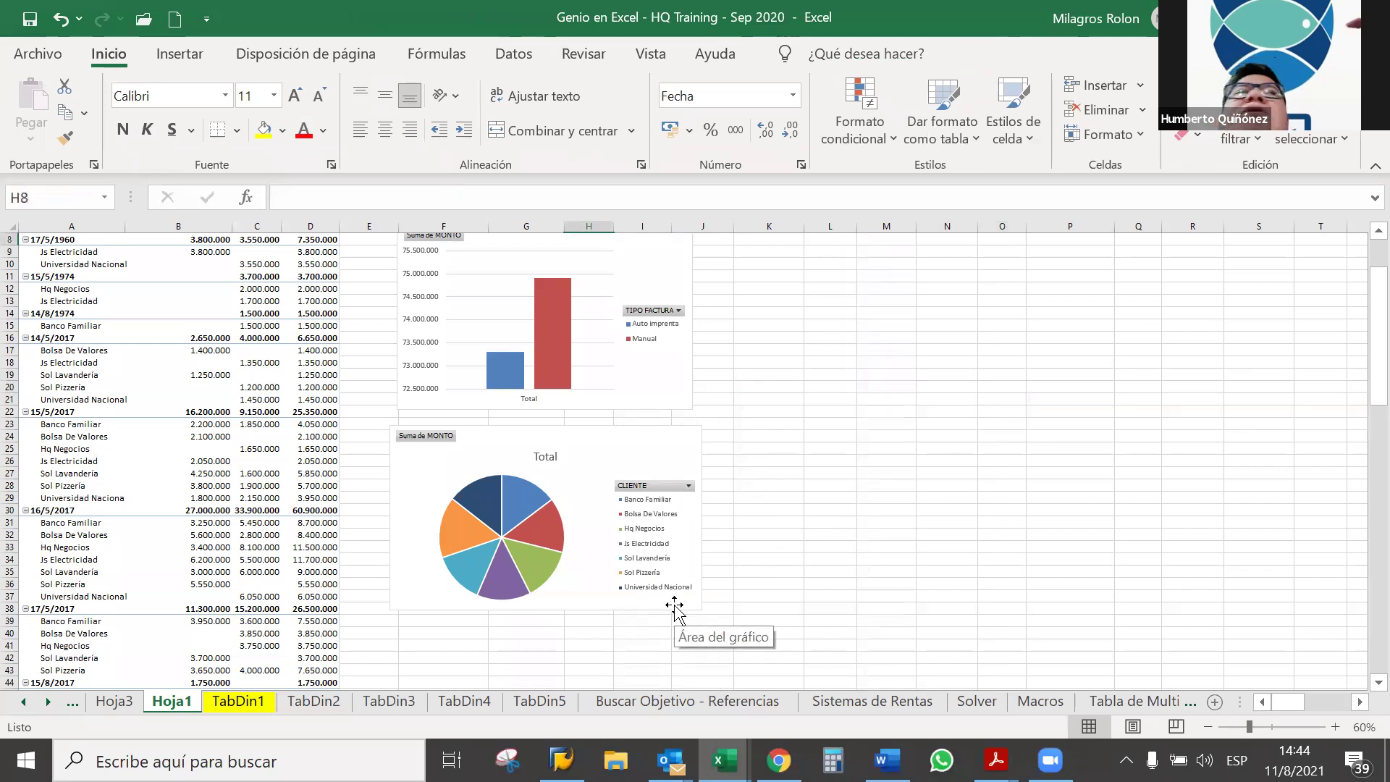
{"action": "key", "text": "Up"}
{"action": "key", "text": "Up"}
{"action": "key", "text": "Up"}
{"action": "key", "text": "Up"}
{"action": "key", "text": "Down"}
{"action": "key", "text": "Left"}
{"action": "key", "text": "Left"}
{"action": "key", "text": "shift+Right"}
{"action": "key", "text": "shift+Right"}
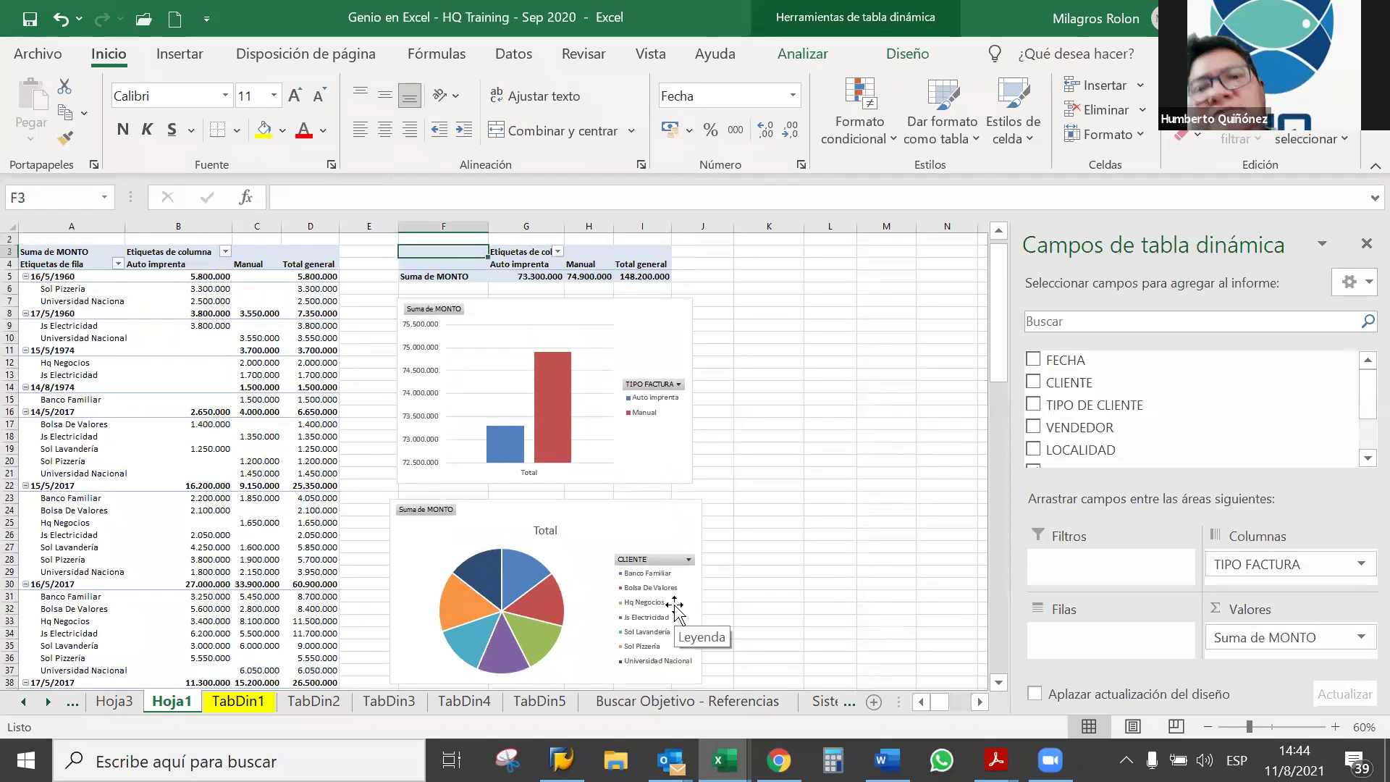
{"action": "key", "text": "shift+Right"}
{"action": "key", "text": "shift+Right"}
{"action": "key", "text": "shift+Left"}
{"action": "key", "text": "shift+Down"}
{"action": "key", "text": "shift+Down"}
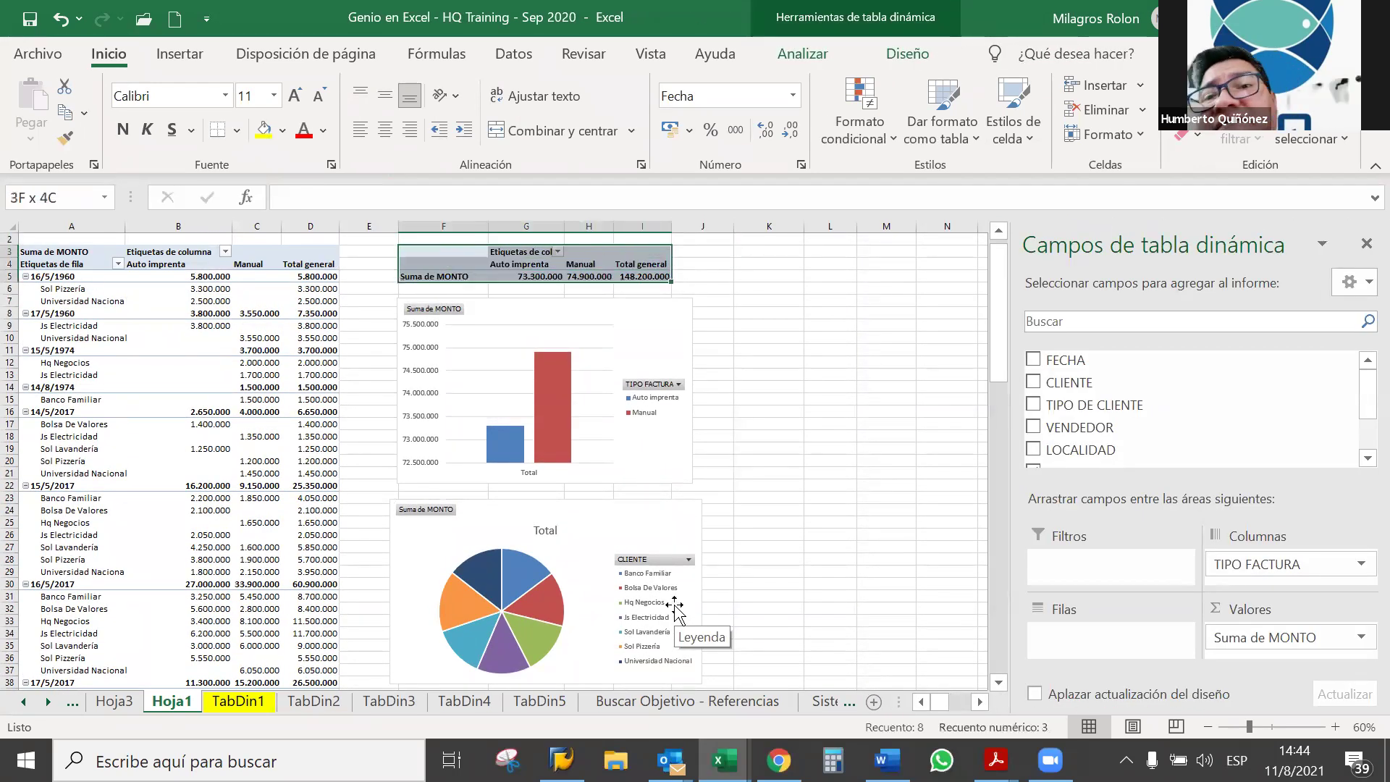
{"action": "key", "text": "ctrl+c"}
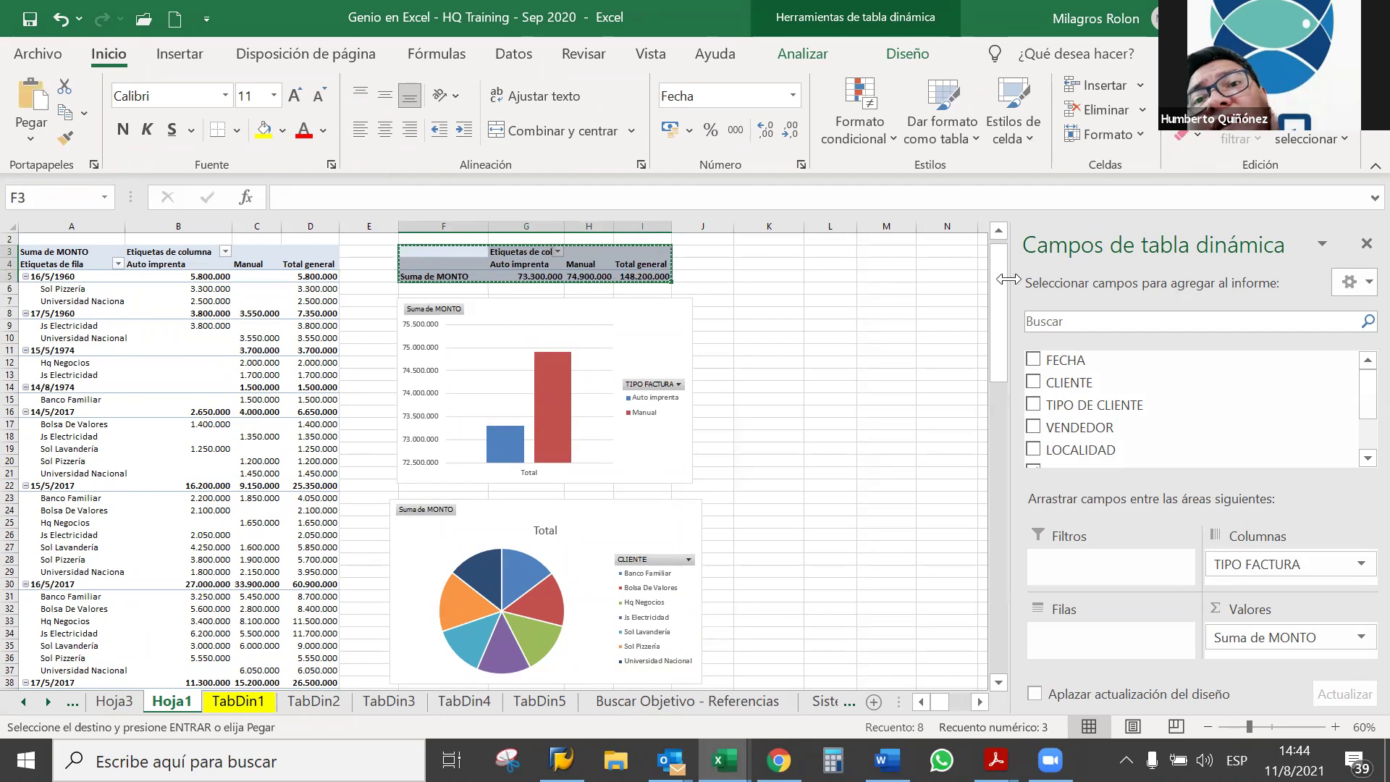
{"action": "left_click_drag", "start_coordinate": [1003, 291], "coordinate": [1005, 371]}
{"action": "left_click", "coordinate": [415, 471]}
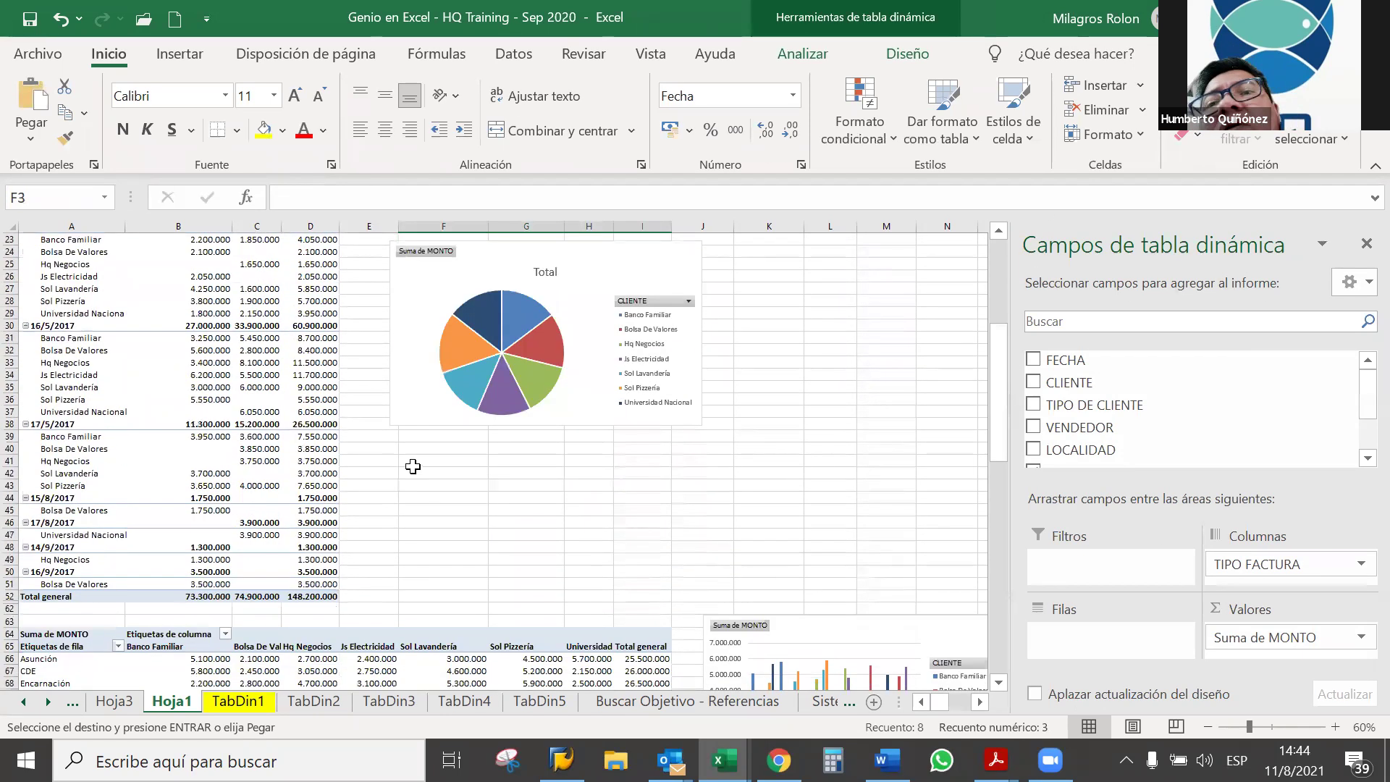
{"action": "key", "text": "ctrl+v"}
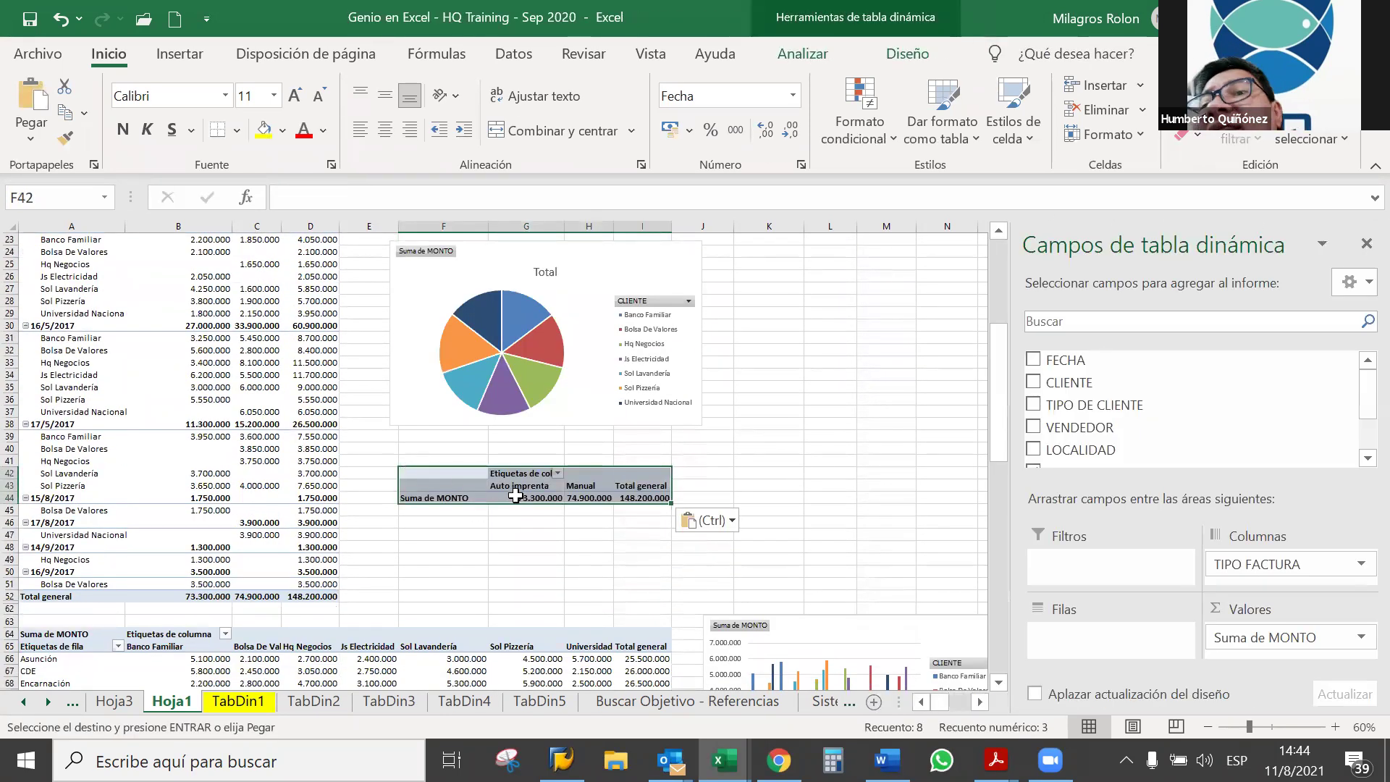
Step: Add FECHA to the pasted pivot table's rows to break totals down by year
{"action": "mouse_move", "coordinate": [1359, 391]}
{"action": "left_mouse_down"}
{"action": "mouse_move", "coordinate": [1360, 420]}
{"action": "mouse_move", "coordinate": [1359, 391]}
{"action": "left_mouse_up"}
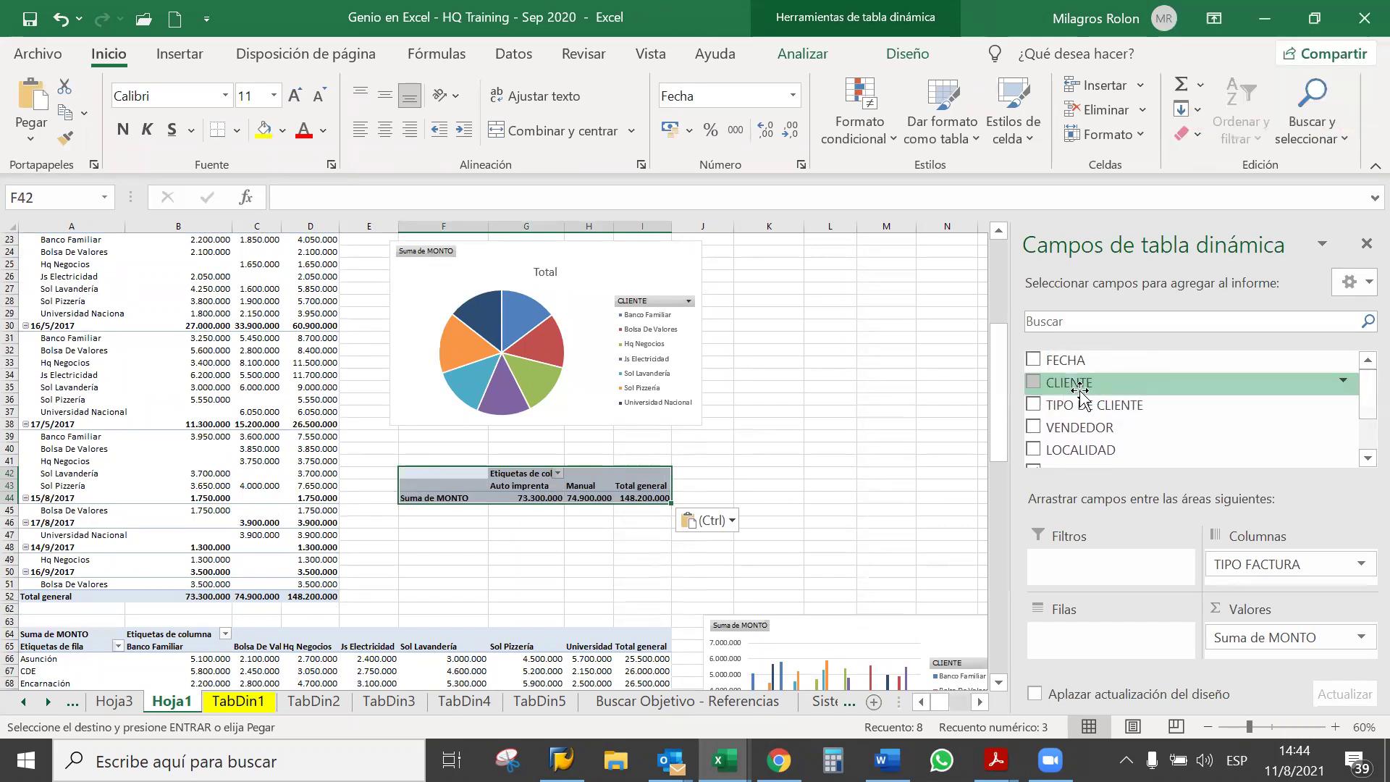
{"action": "left_click", "coordinate": [1033, 360]}
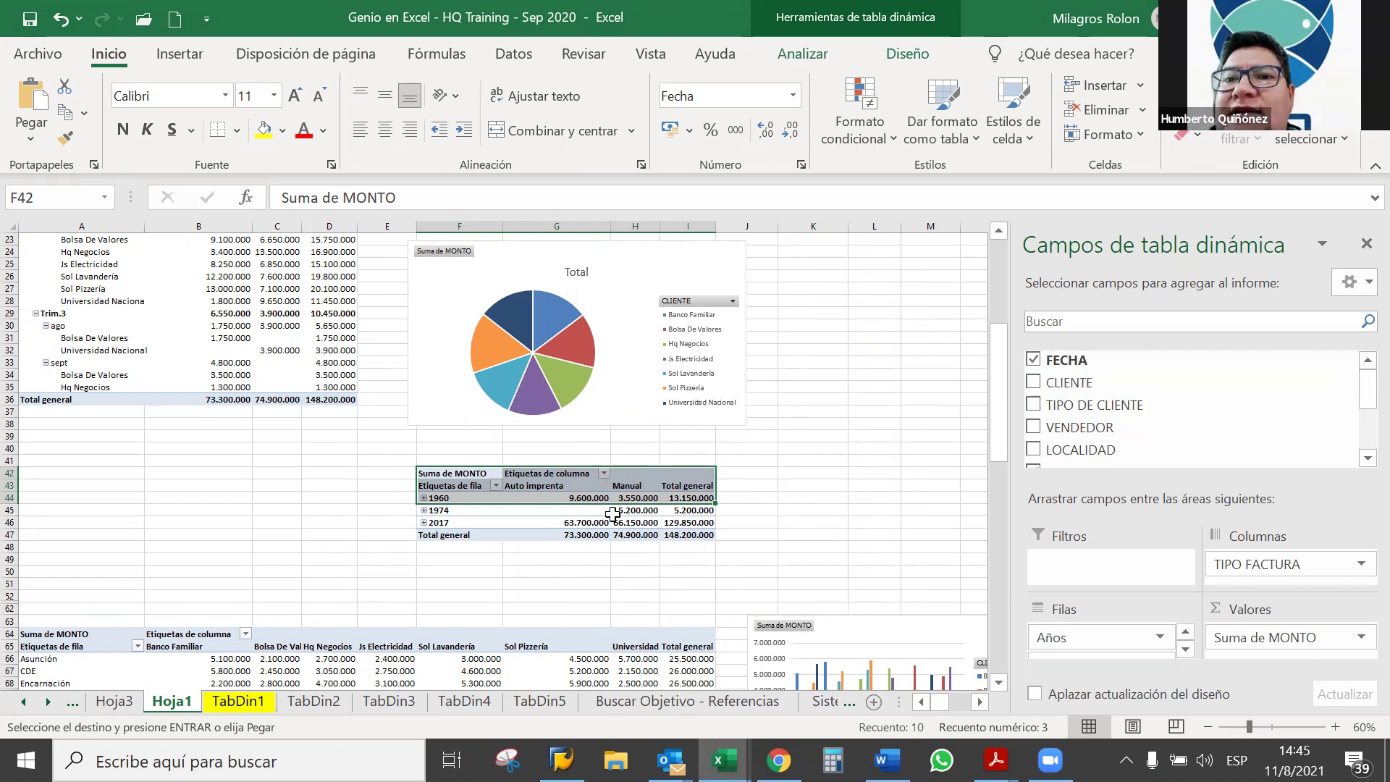
{"action": "left_click", "coordinate": [635, 568]}
{"action": "left_click", "coordinate": [559, 511]}
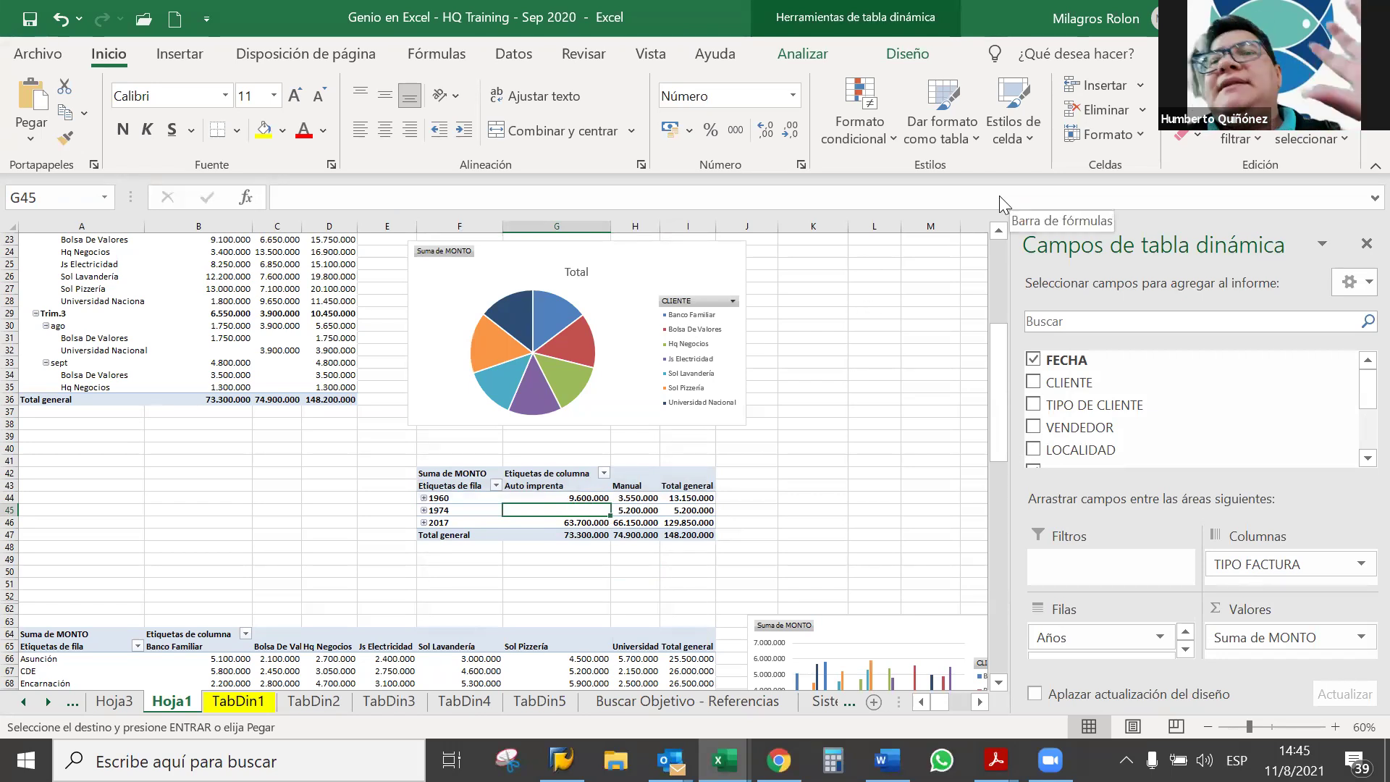
Step: Insert a clustered column pivot chart from the yearly pivot table
{"action": "left_click", "coordinate": [909, 55]}
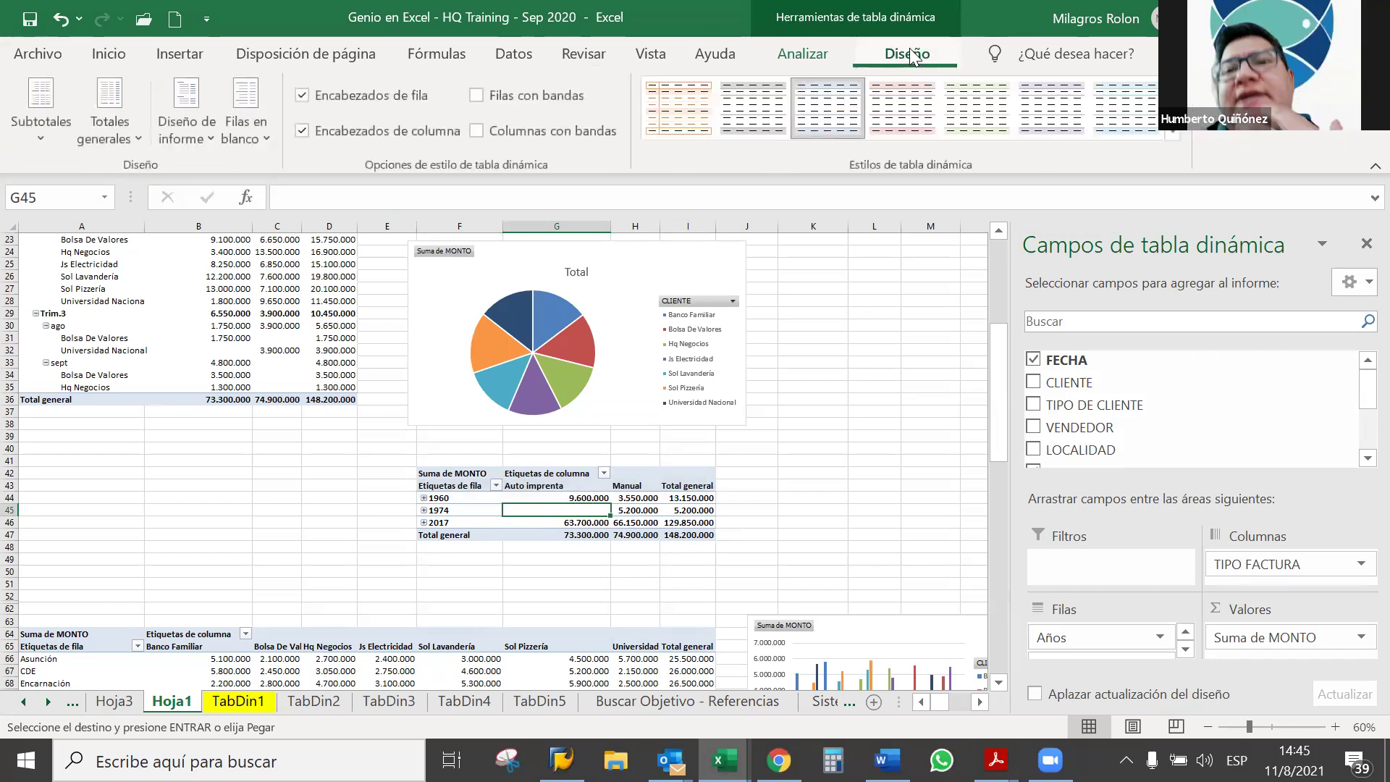
{"action": "left_click", "coordinate": [802, 55]}
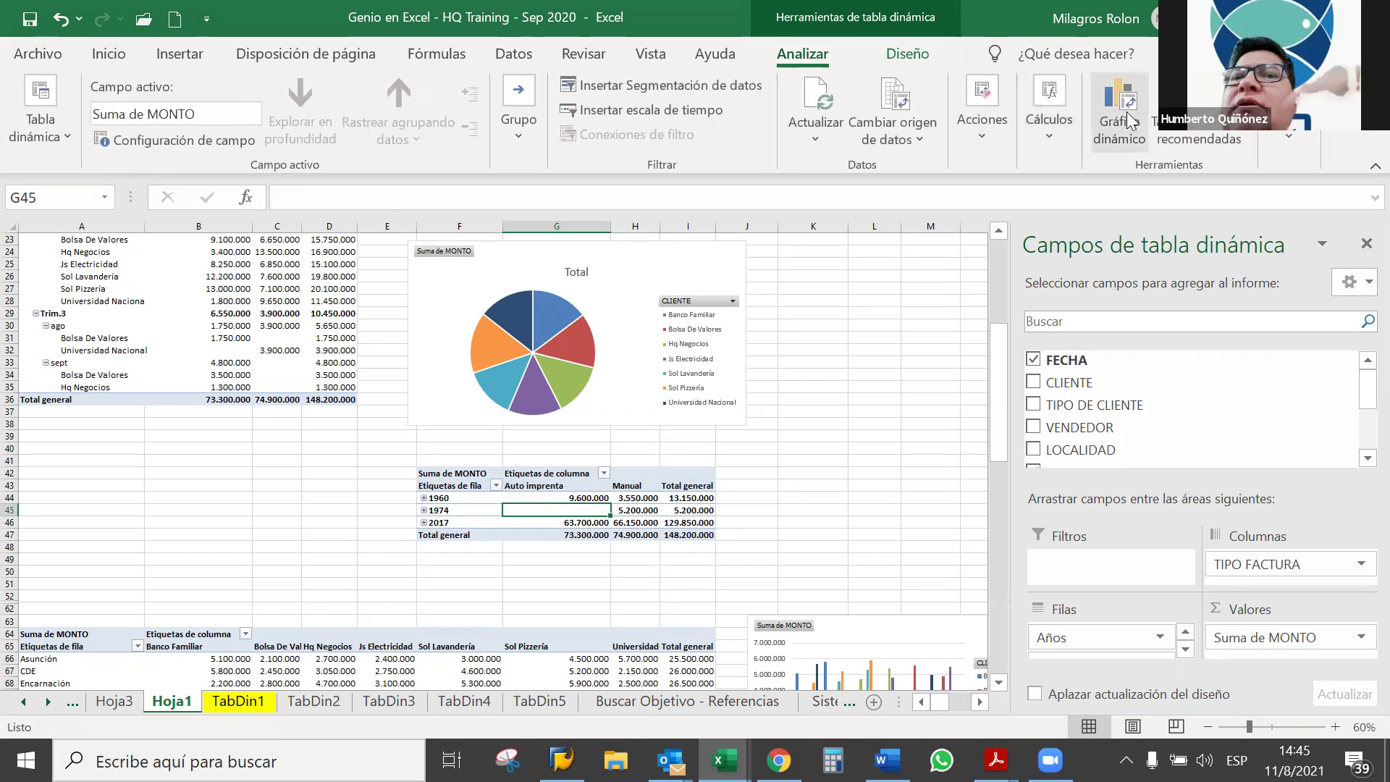
{"action": "left_click", "coordinate": [1120, 116]}
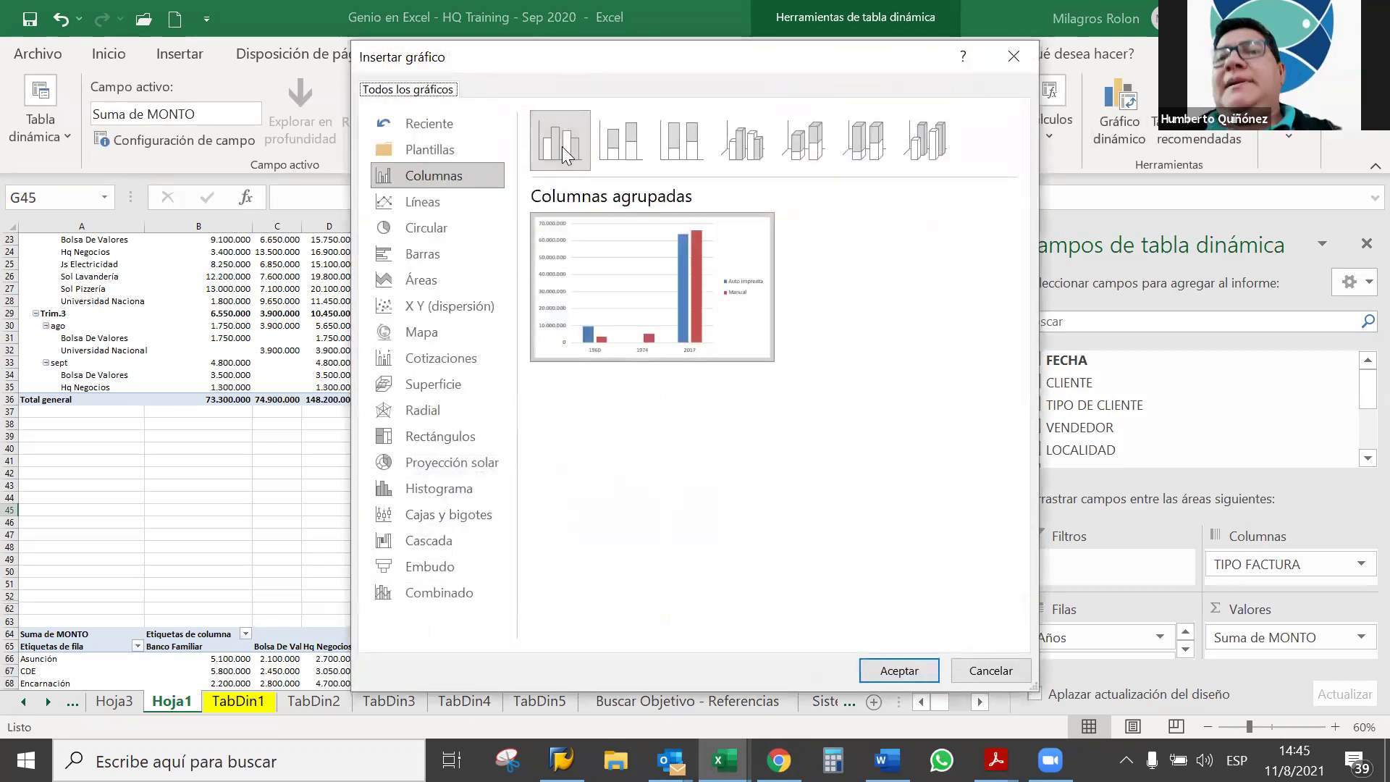
{"action": "left_click", "coordinate": [915, 672]}
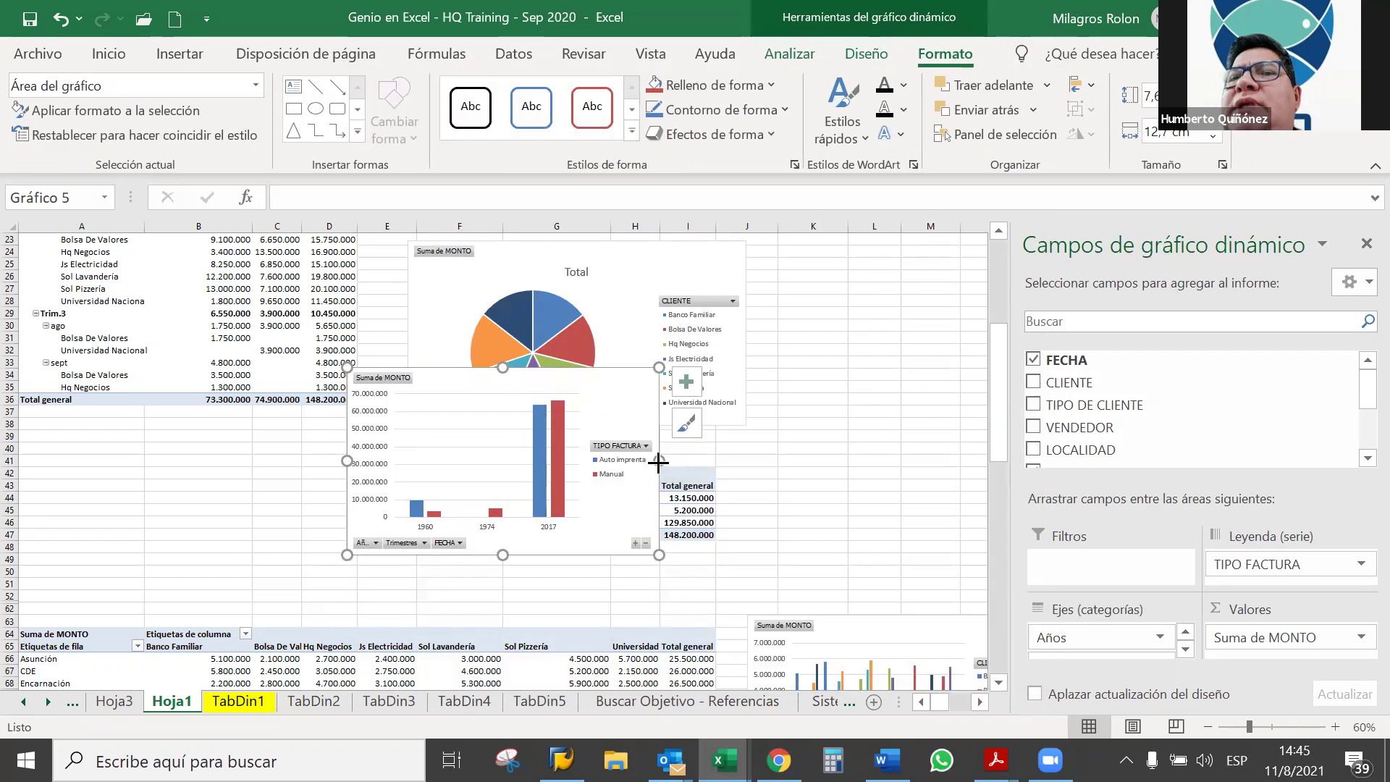
Step: Resize and arrange the column, pie and yearly charts into a vertical stack
{"action": "left_click_drag", "start_coordinate": [659, 462], "coordinate": [687, 462]}
{"action": "left_click_drag", "start_coordinate": [617, 411], "coordinate": [680, 478]}
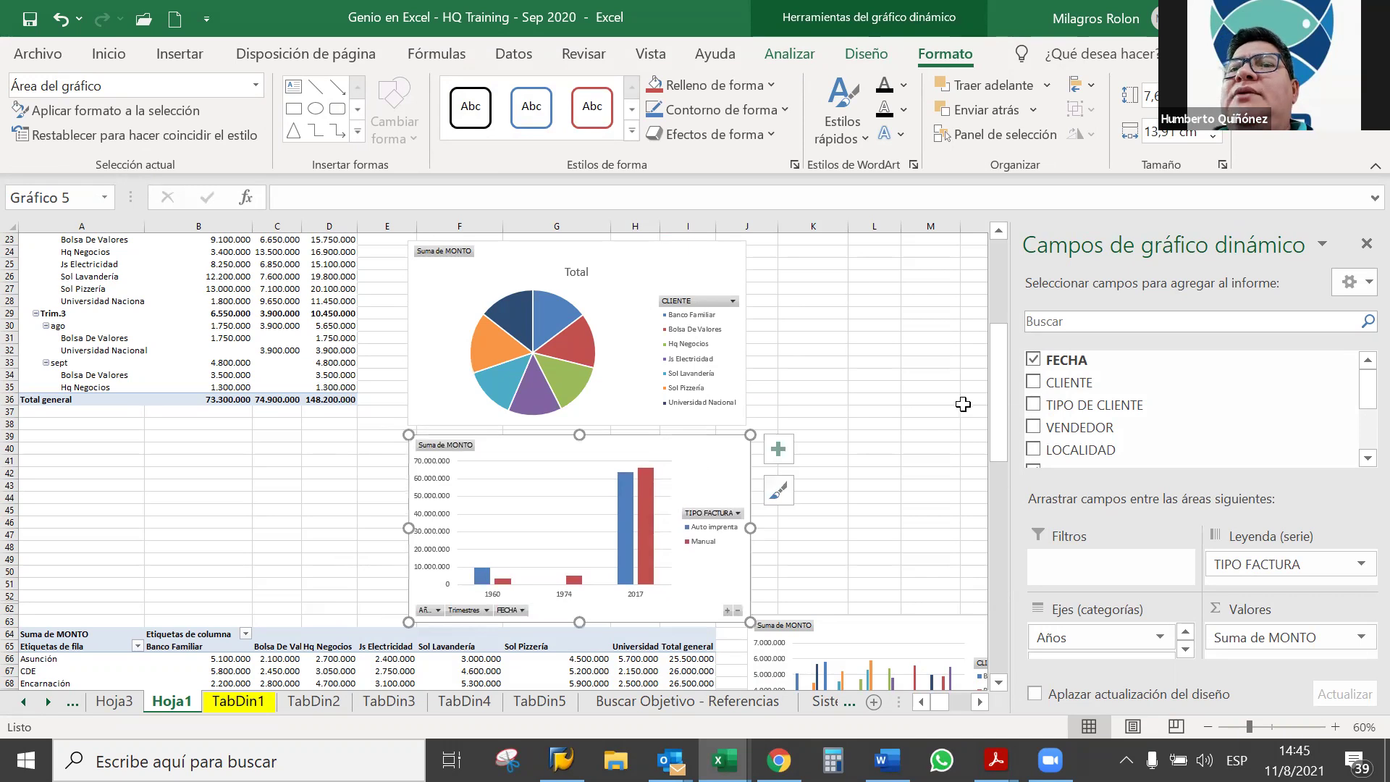
{"action": "left_click_drag", "start_coordinate": [996, 403], "coordinate": [994, 306]}
{"action": "left_click", "coordinate": [589, 393]}
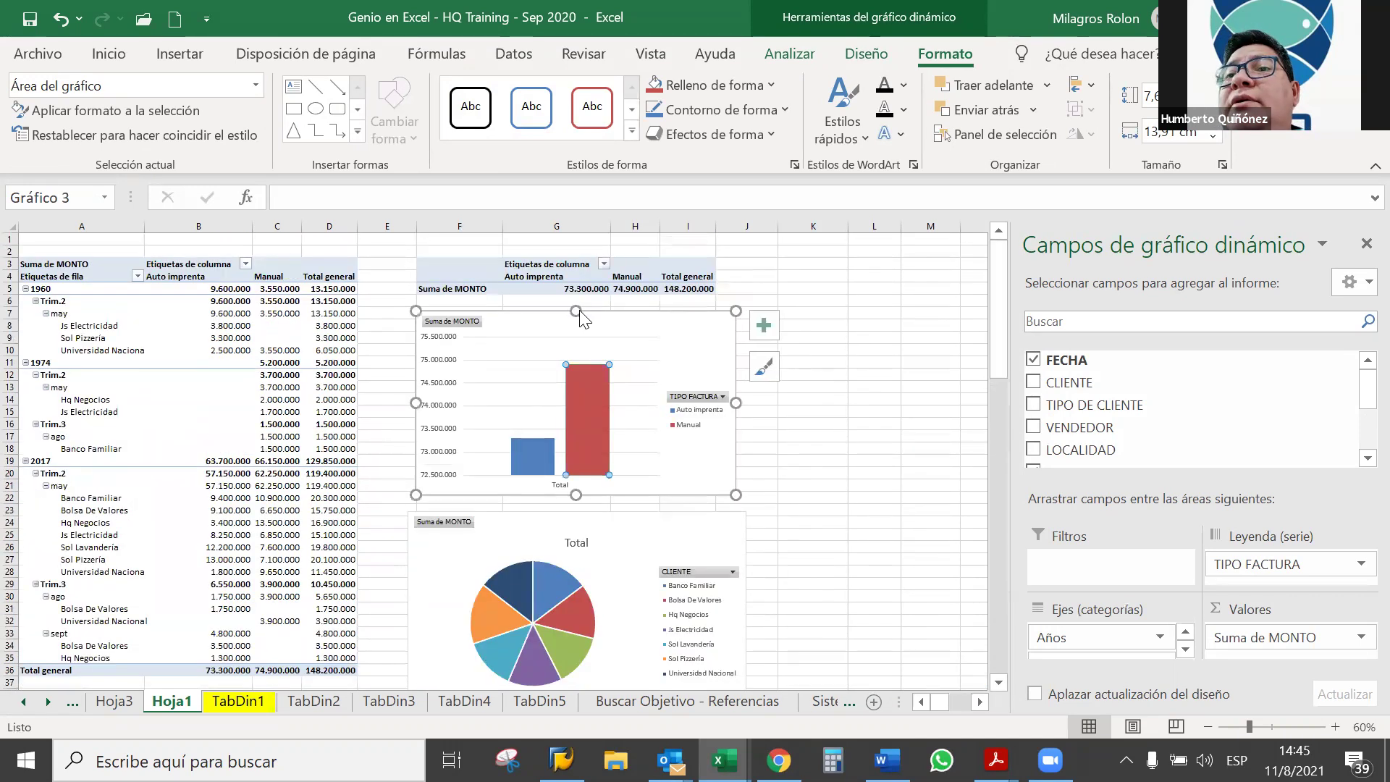
{"action": "left_click", "coordinate": [641, 360]}
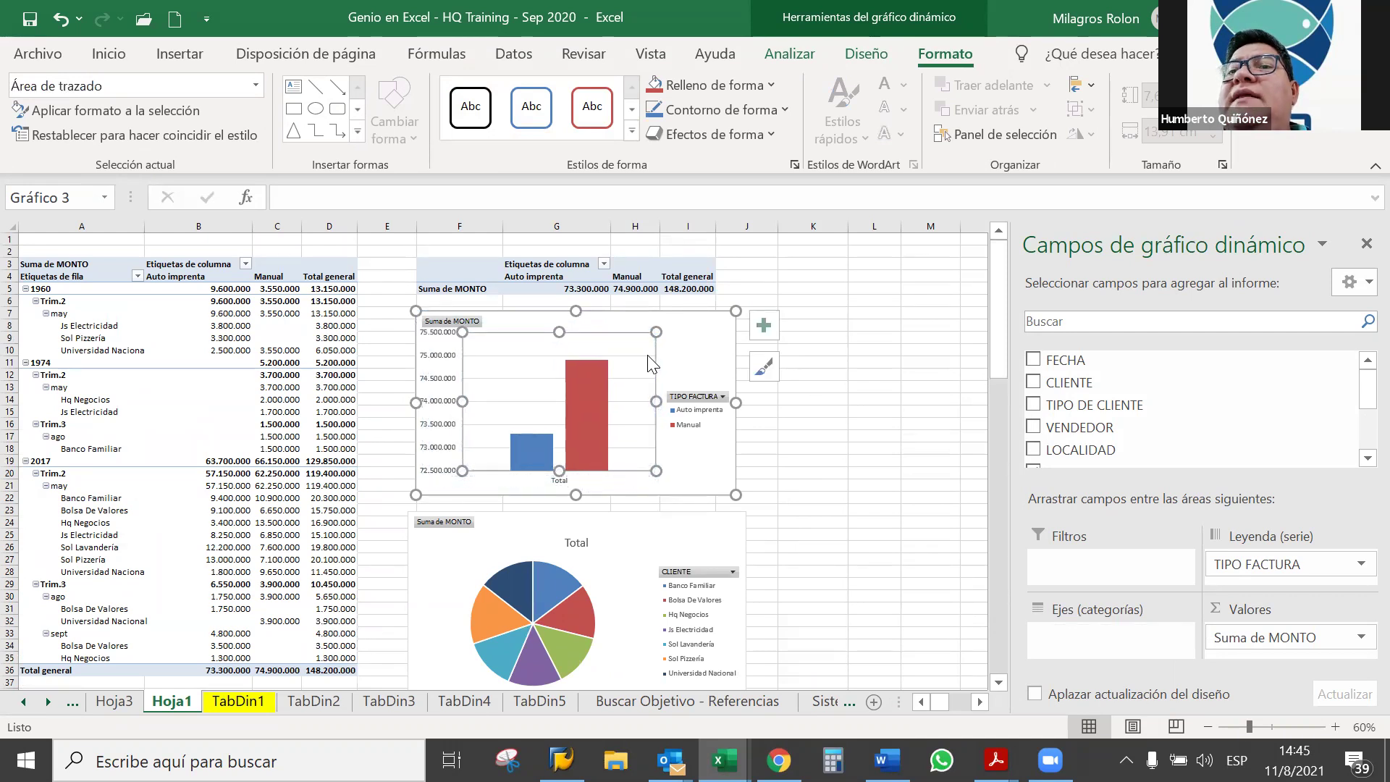
{"action": "left_click_drag", "start_coordinate": [658, 349], "coordinate": [688, 291]}
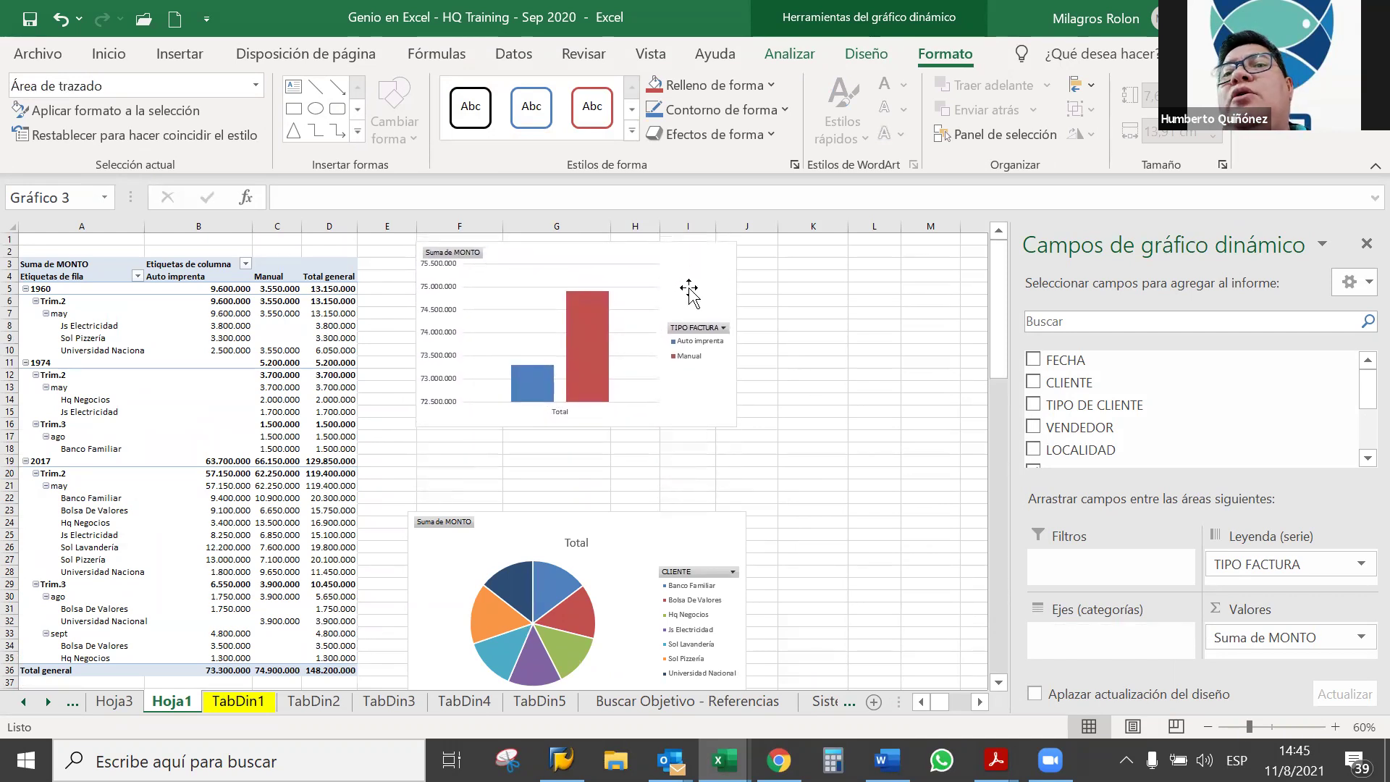
{"action": "left_click_drag", "start_coordinate": [731, 533], "coordinate": [731, 447]}
{"action": "left_click_drag", "start_coordinate": [994, 358], "coordinate": [995, 427]}
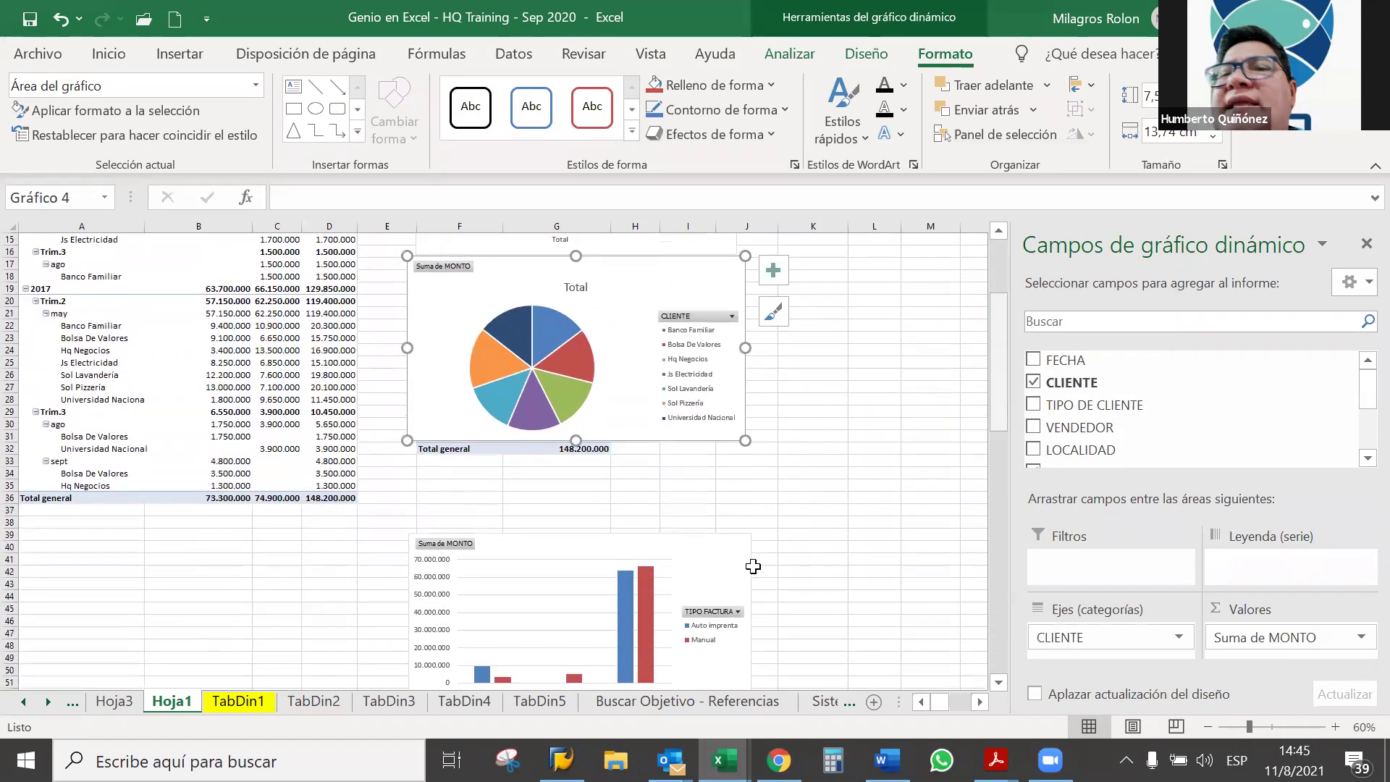
{"action": "left_click_drag", "start_coordinate": [739, 561], "coordinate": [736, 468]}
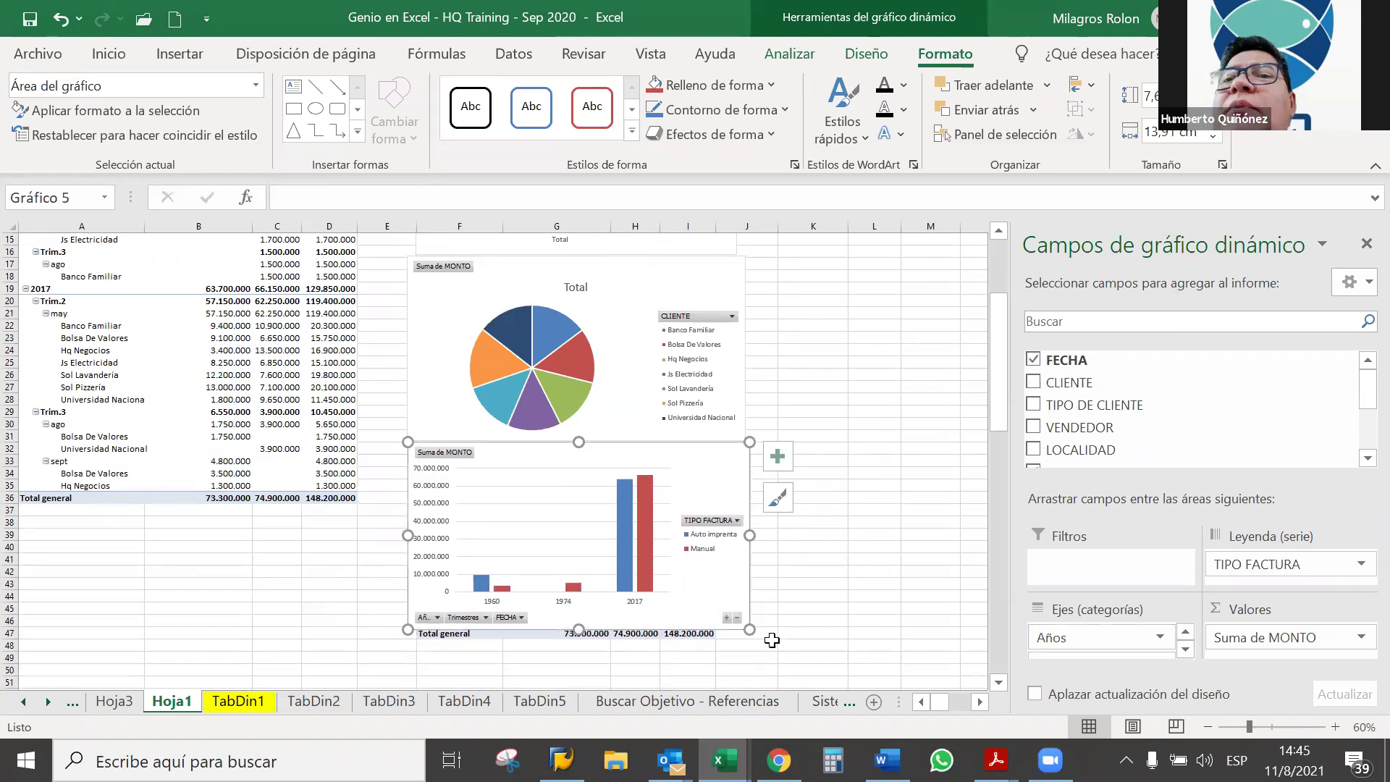
{"action": "left_click_drag", "start_coordinate": [754, 634], "coordinate": [761, 643]}
{"action": "left_click", "coordinate": [859, 583]}
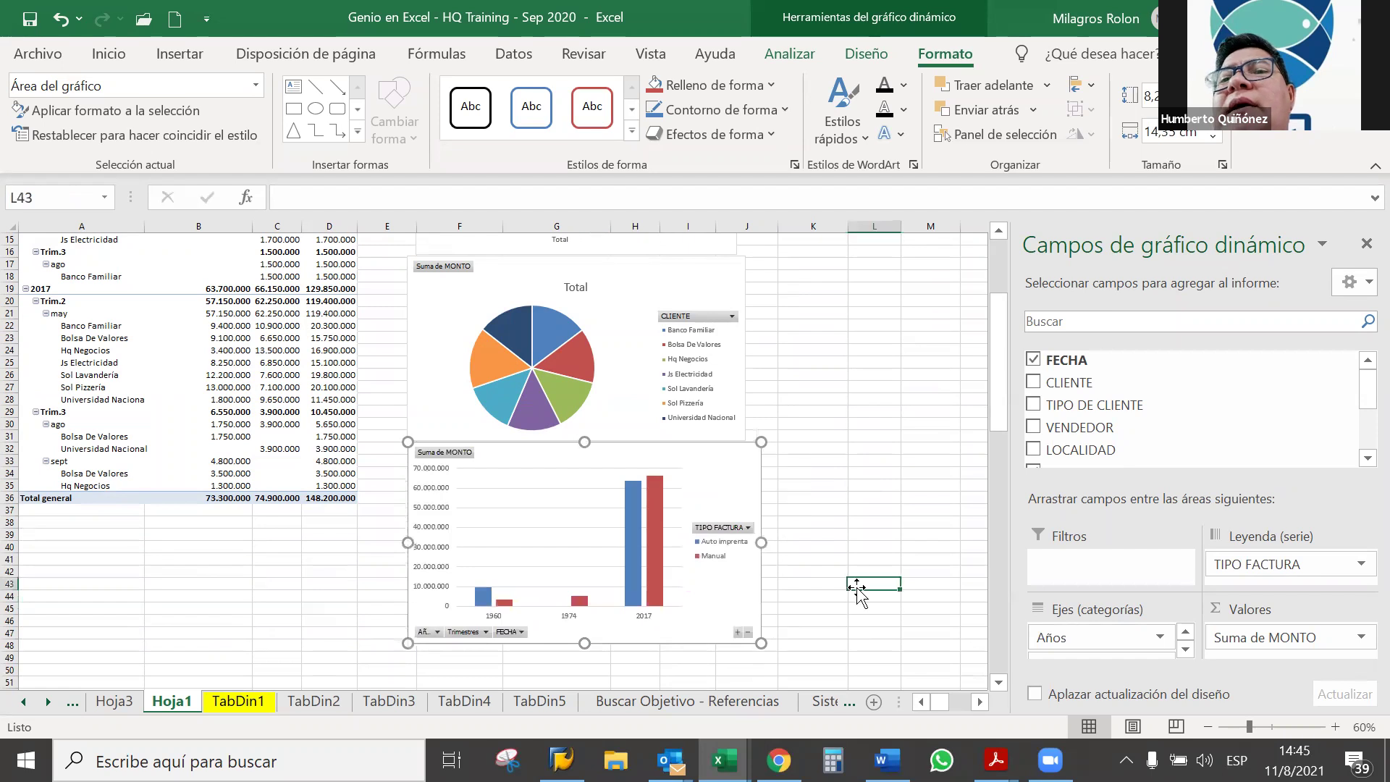
{"action": "left_click_drag", "start_coordinate": [1378, 406], "coordinate": [1360, 327]}
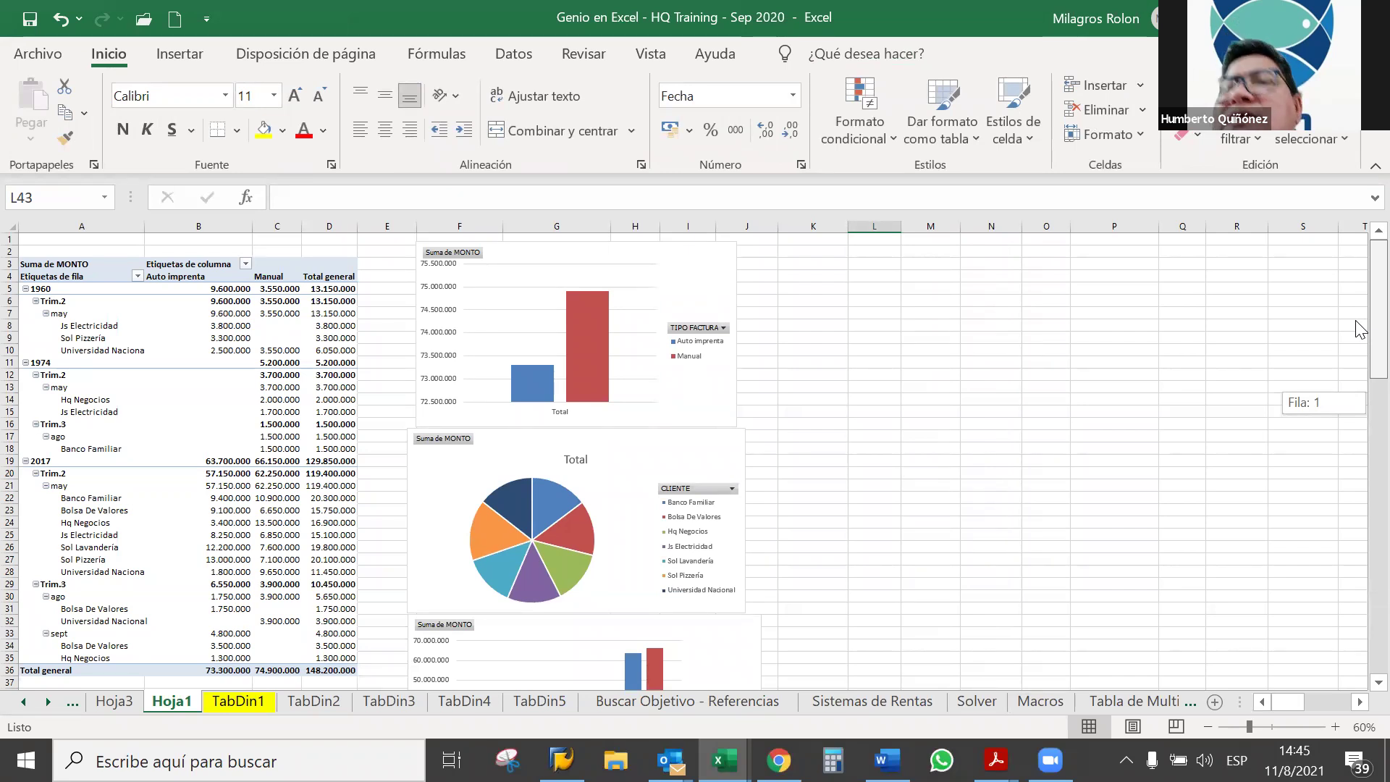
{"action": "mouse_move", "coordinate": [1360, 356]}
{"action": "left_mouse_down"}
{"action": "mouse_move", "coordinate": [1359, 409]}
{"action": "mouse_move", "coordinate": [1359, 307]}
{"action": "left_mouse_up"}
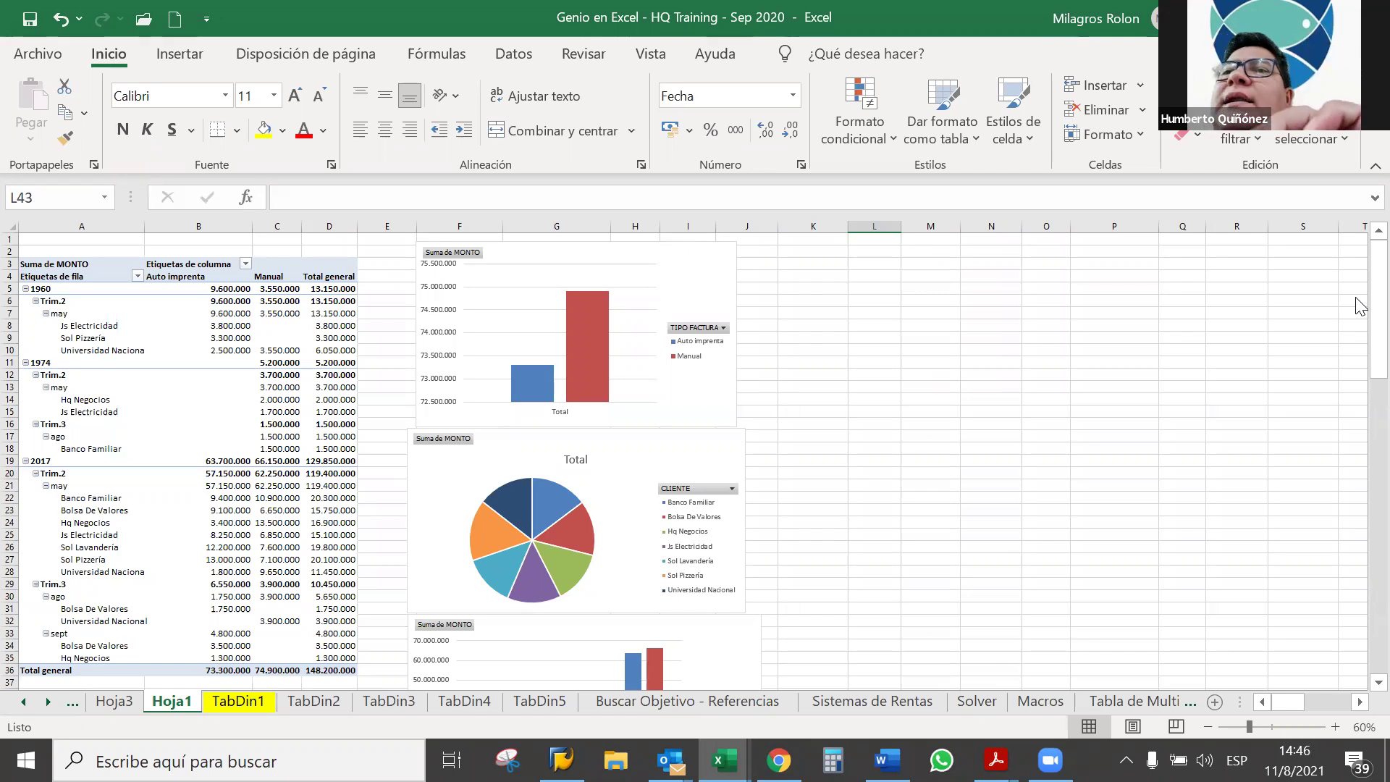
{"action": "left_click", "coordinate": [954, 511]}
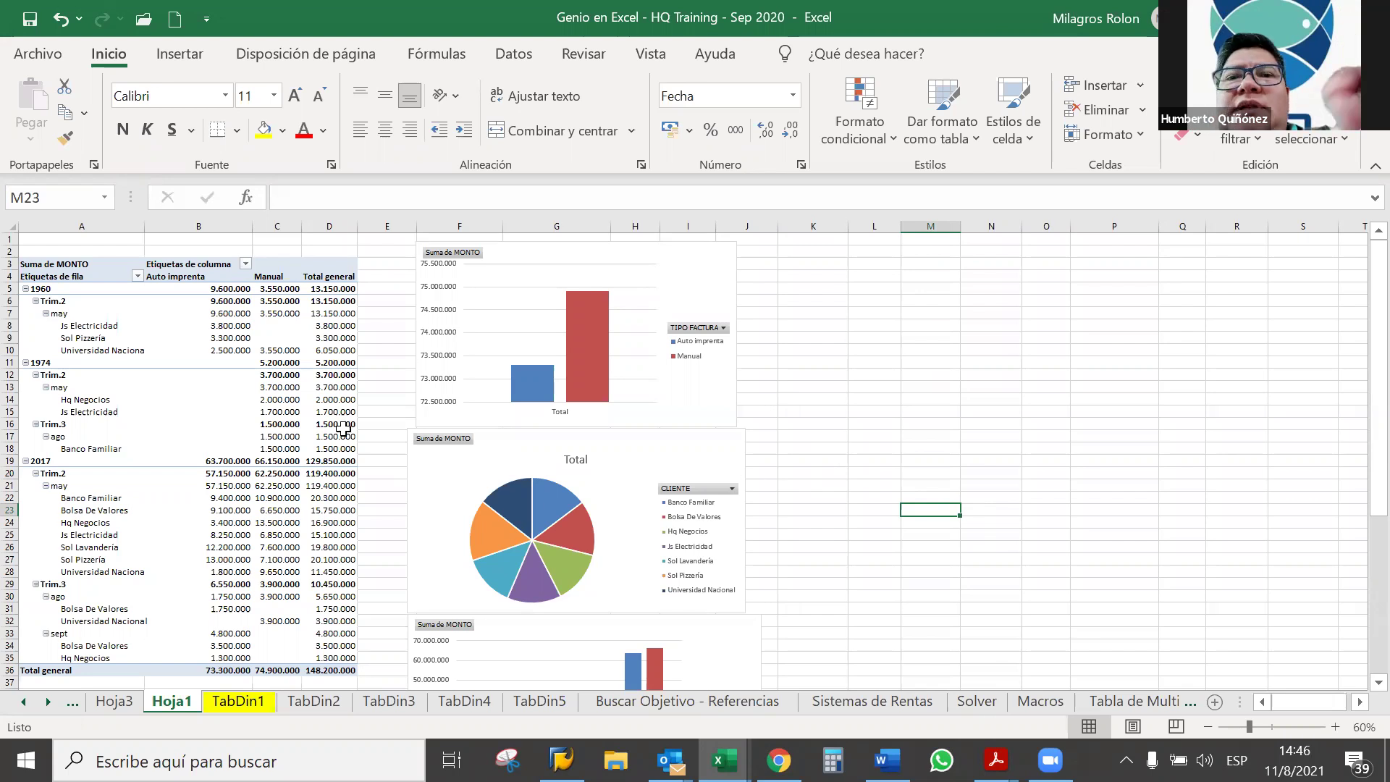
{"action": "left_click", "coordinate": [260, 416]}
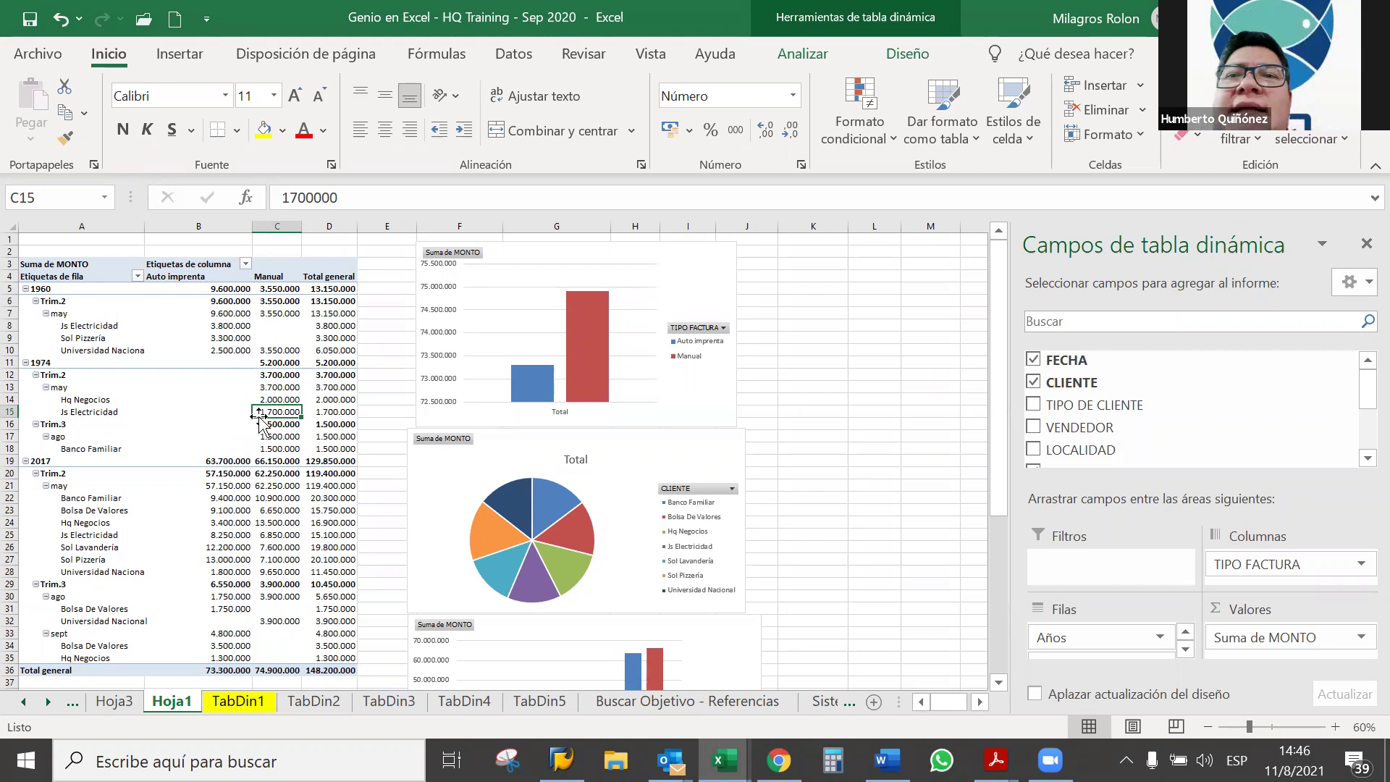
Step: Open the Insertar Segmentación de datos dialog from the Analizar tab
{"action": "left_click", "coordinate": [811, 59]}
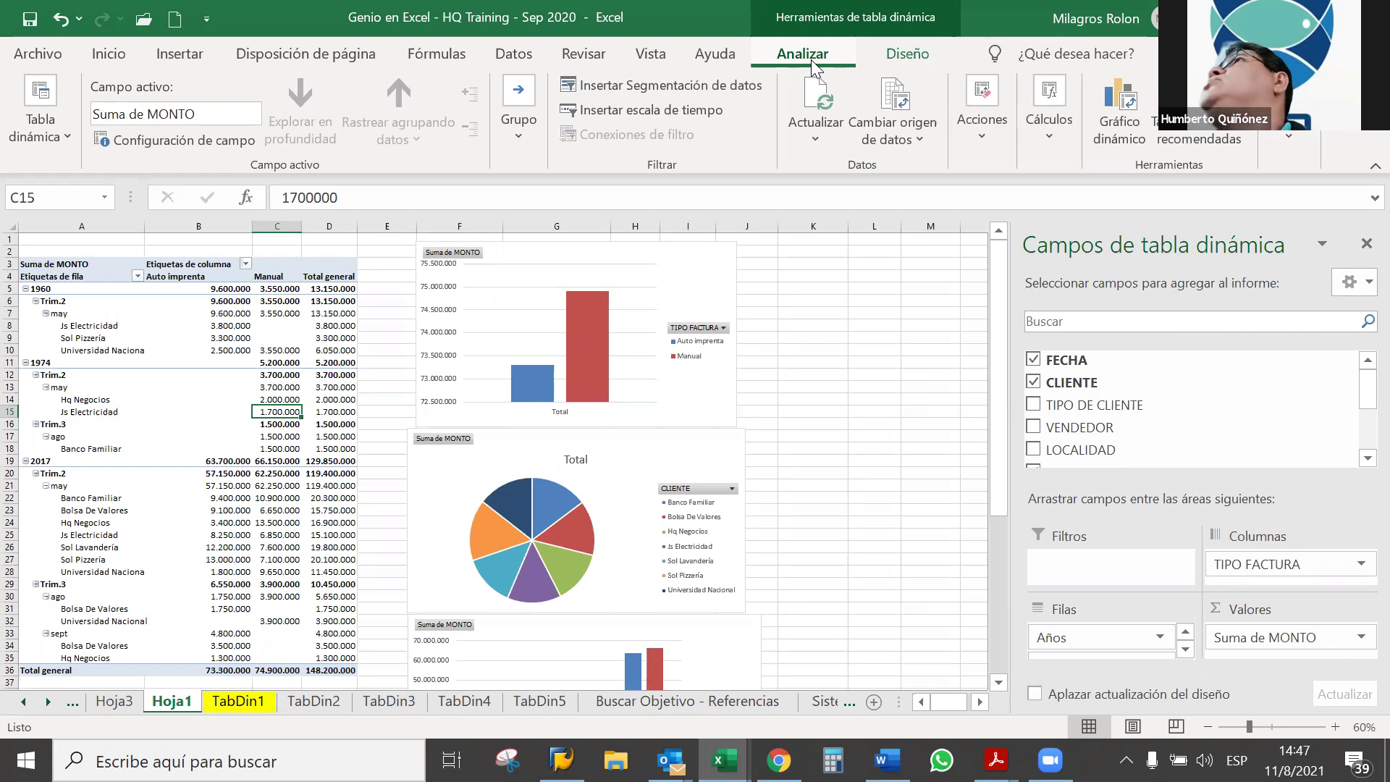
{"action": "left_click", "coordinate": [750, 86]}
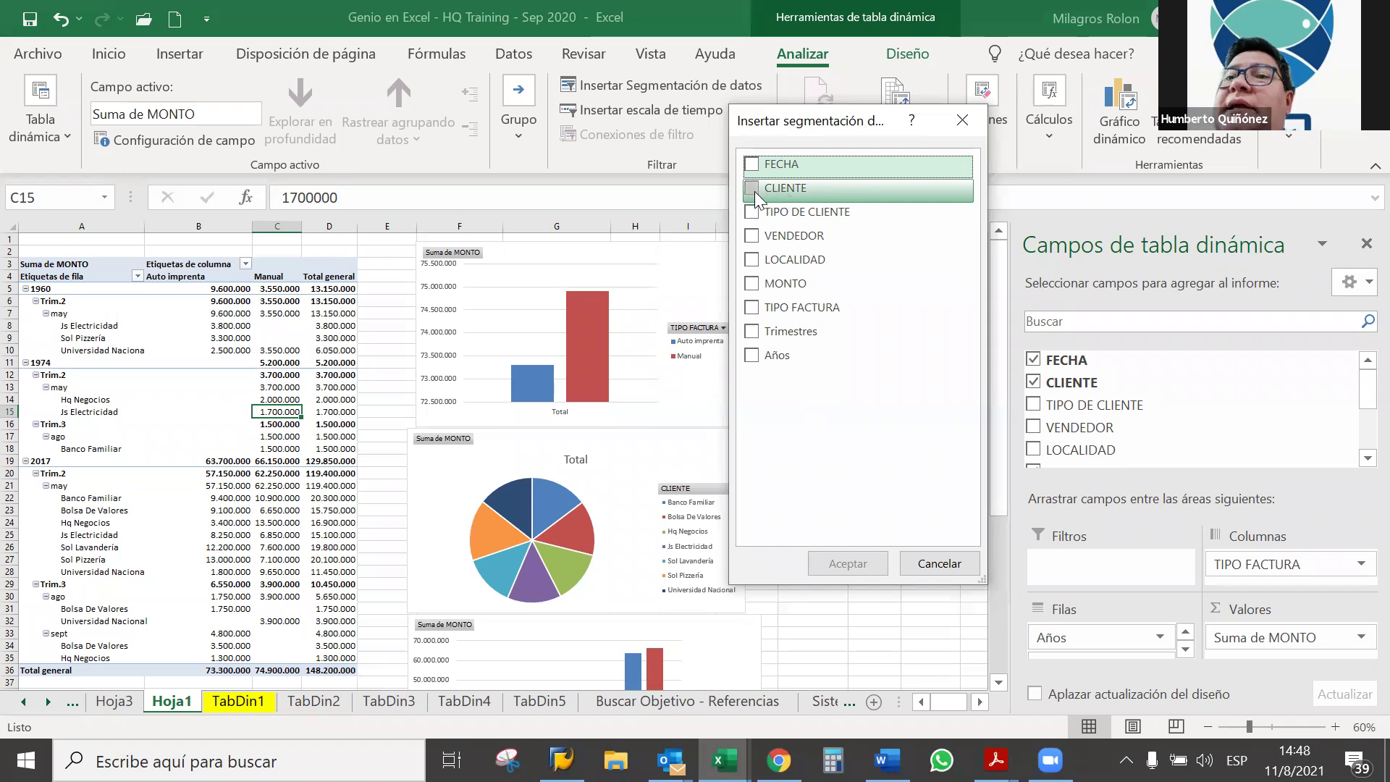
Step: Tick CLIENTE, TIPO DE CLIENTE and LOCALIDAD in the slicer dialog and confirm
{"action": "left_click", "coordinate": [754, 192]}
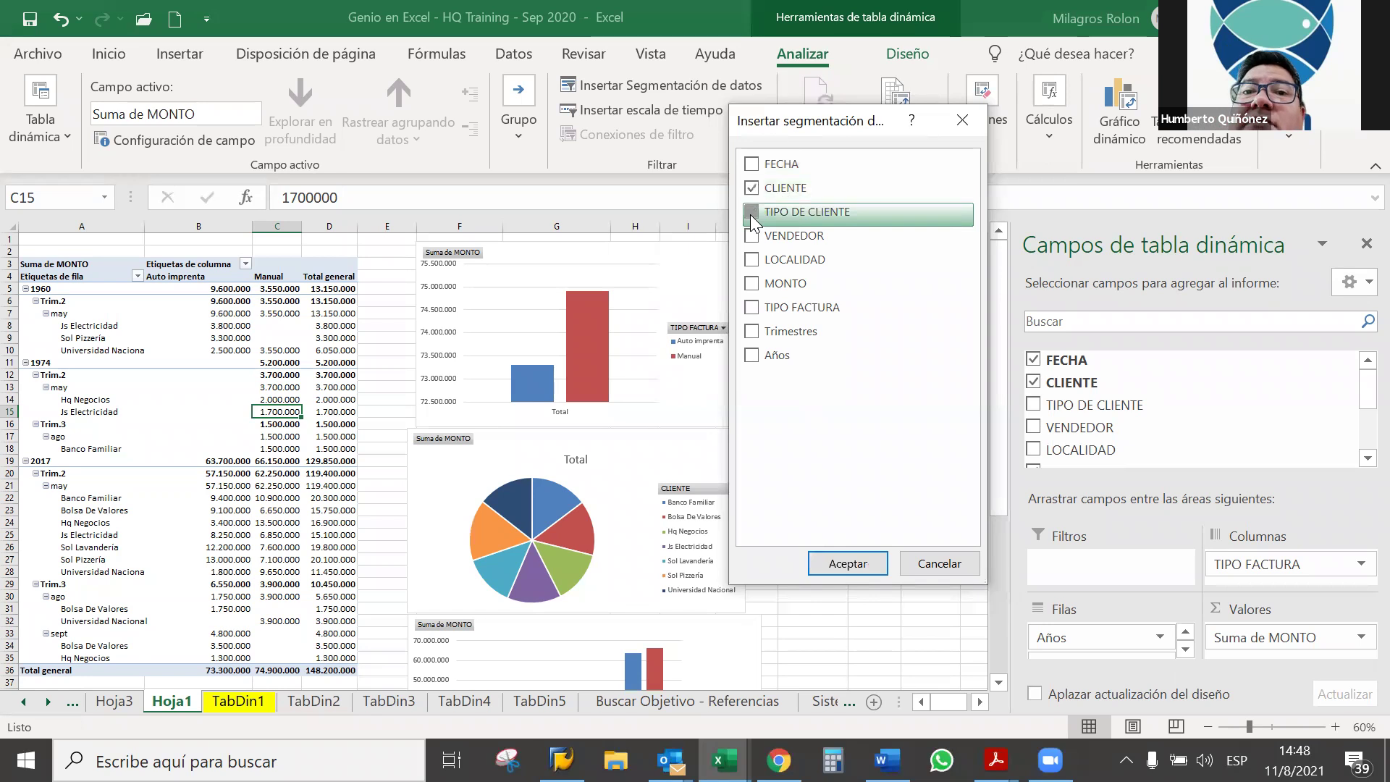
{"action": "left_click", "coordinate": [750, 214]}
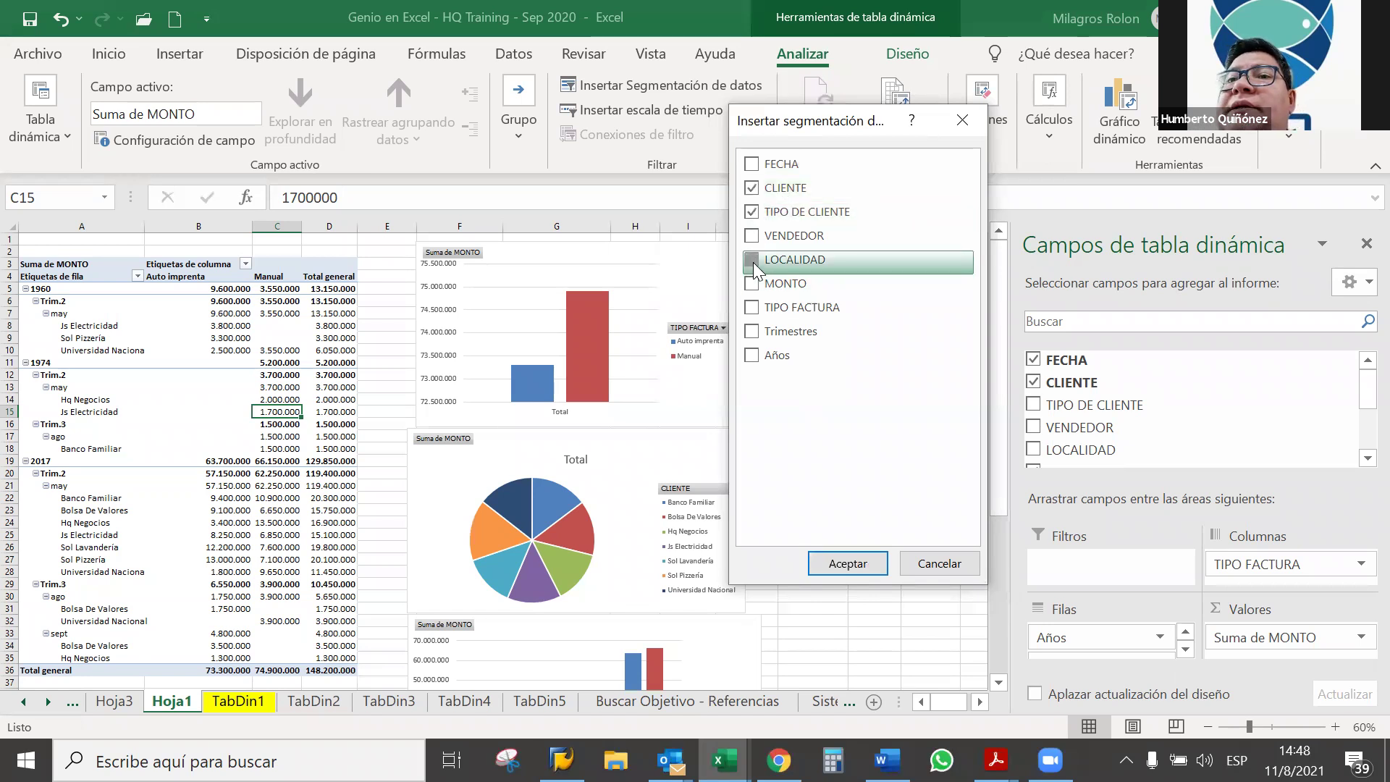
{"action": "left_click", "coordinate": [848, 564]}
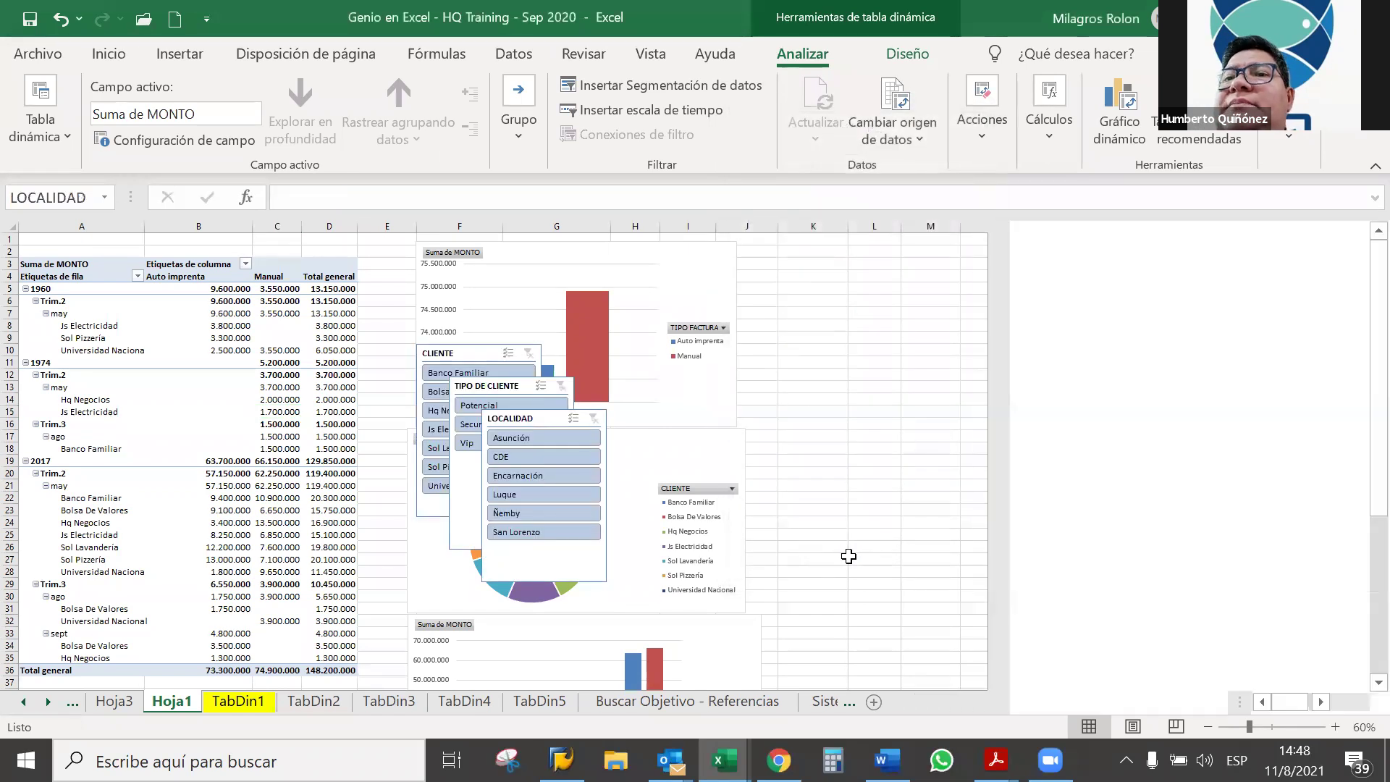
Step: Drag the CLIENTE, TIPO DE CLIENTE and LOCALIDAD slicers into a row across columns K–P
{"action": "left_click", "coordinate": [850, 558]}
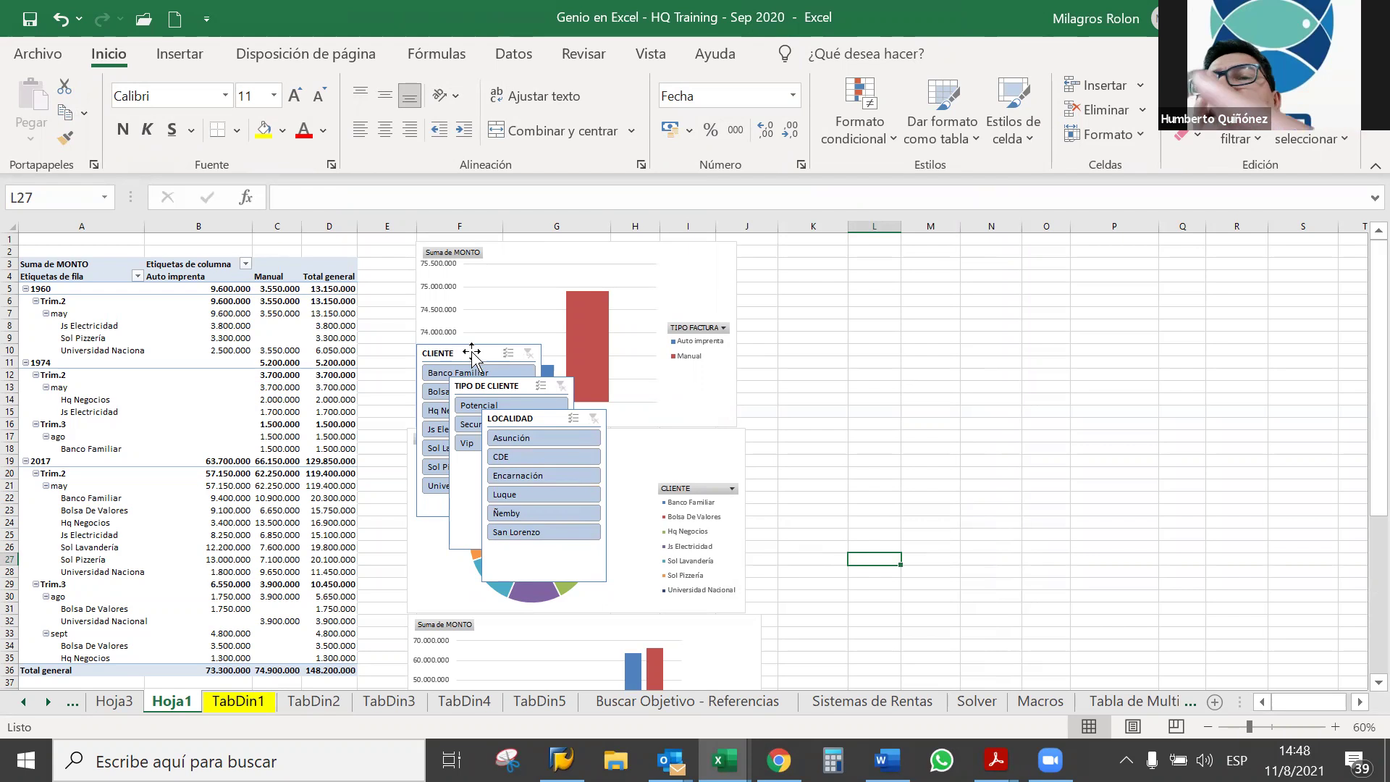
{"action": "left_click_drag", "start_coordinate": [472, 352], "coordinate": [834, 253]}
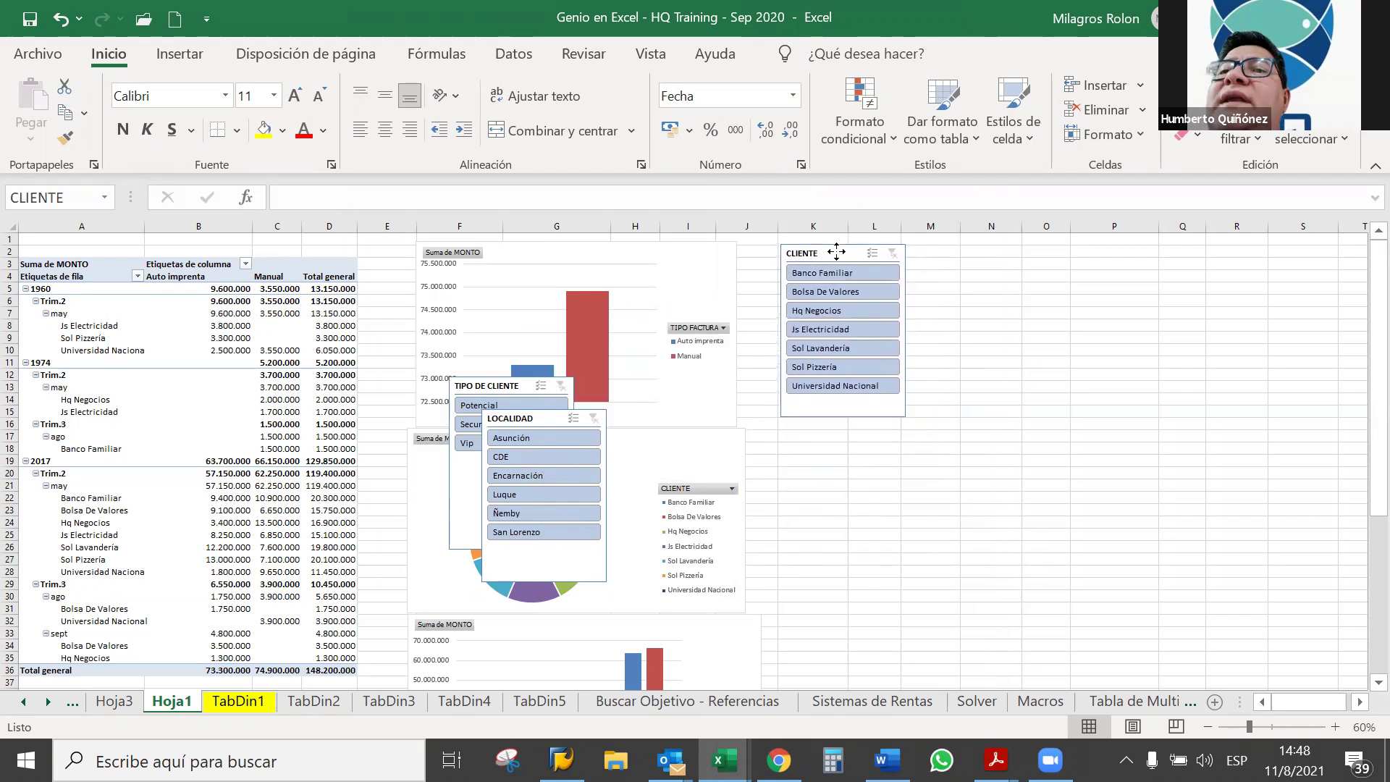
{"action": "left_click_drag", "start_coordinate": [514, 385], "coordinate": [973, 249]}
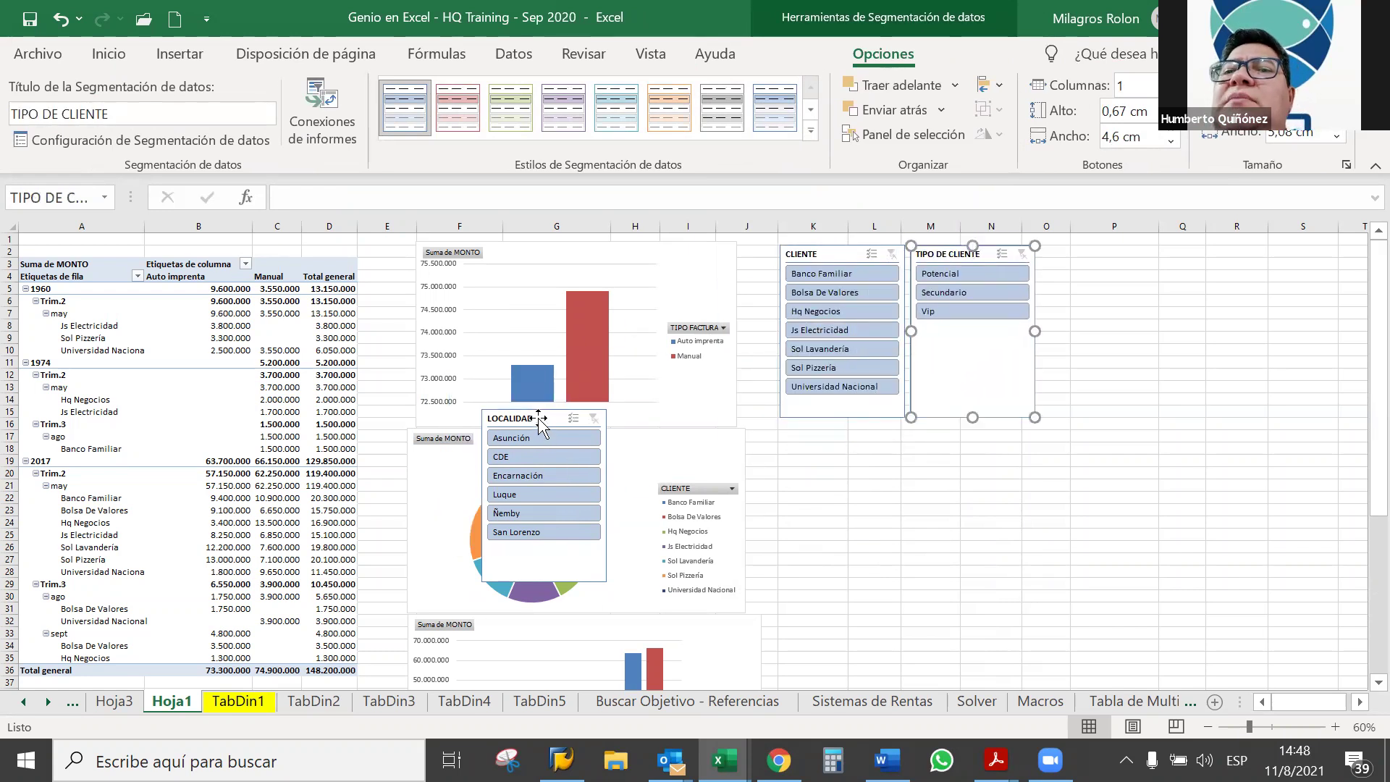
{"action": "left_click_drag", "start_coordinate": [543, 417], "coordinate": [727, 398]}
{"action": "left_click_drag", "start_coordinate": [1085, 390], "coordinate": [1097, 251]}
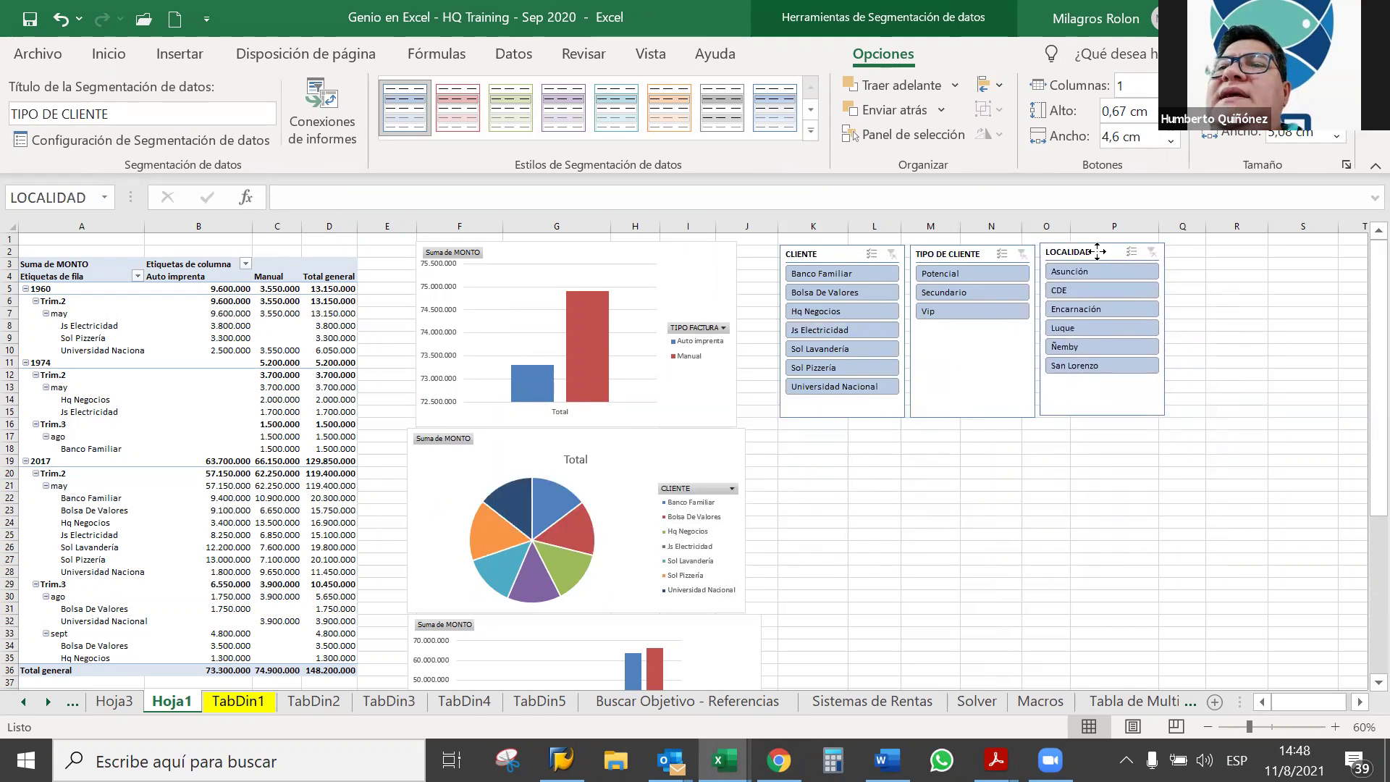
{"action": "left_click", "coordinate": [1016, 494]}
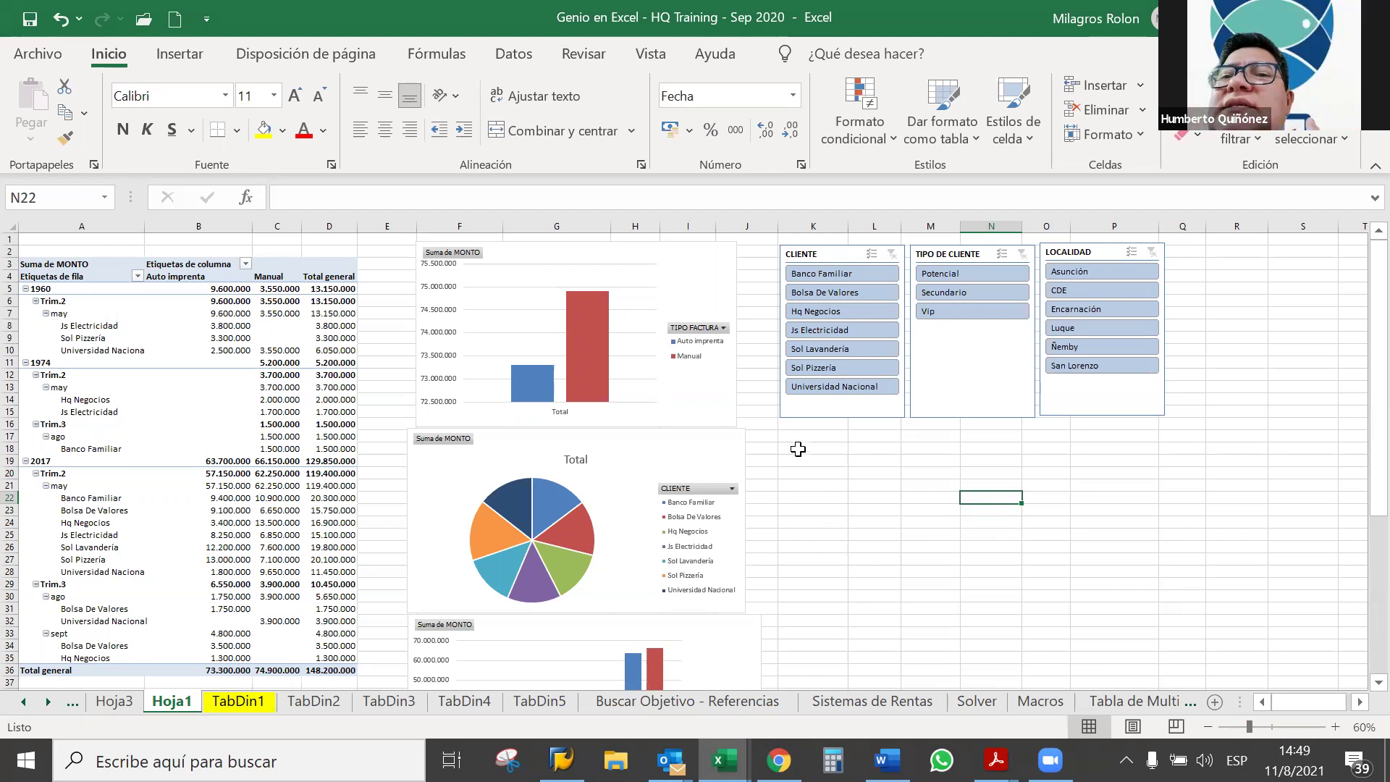
{"action": "mouse_move", "coordinate": [280, 437]}
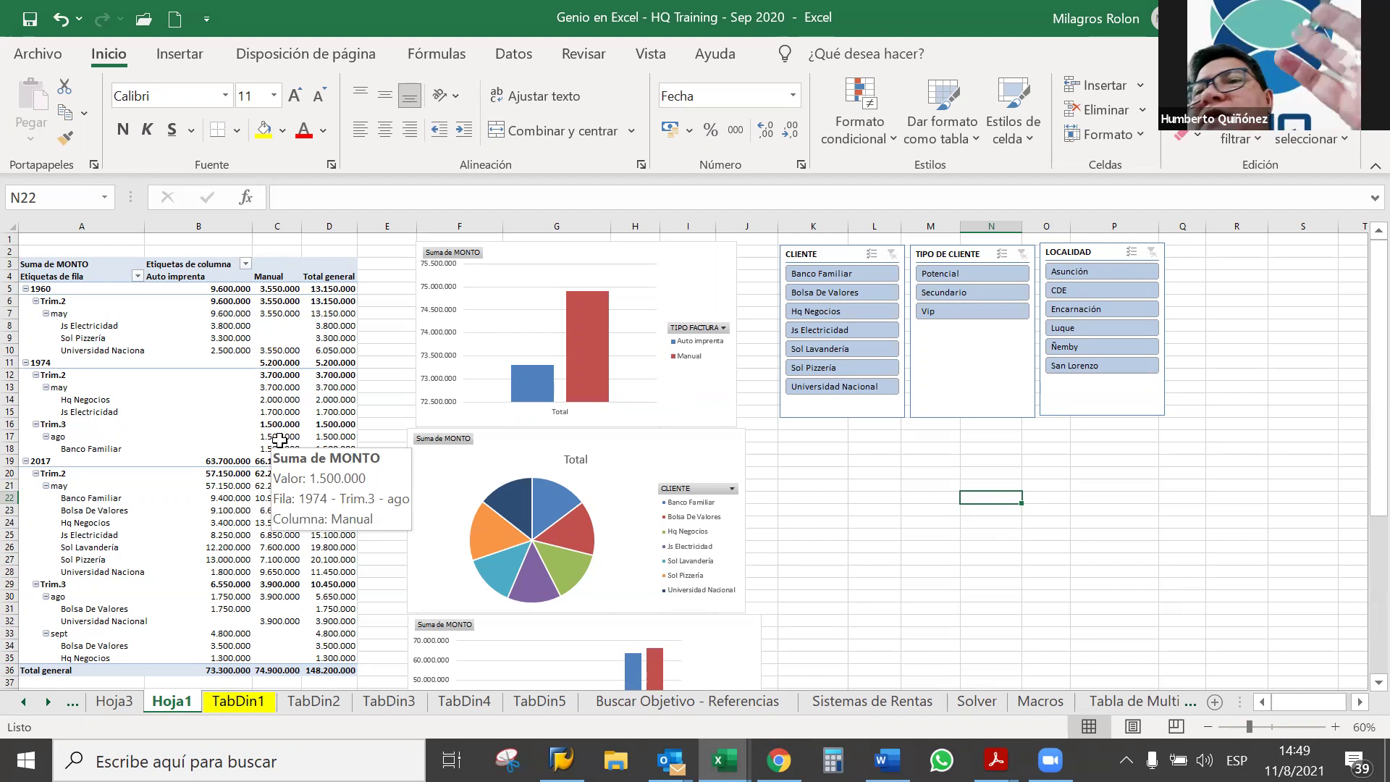
Step: Filter to Vip clients with the slicer, then select the TIPO DE CLIENTE slicer
{"action": "left_click", "coordinate": [972, 316]}
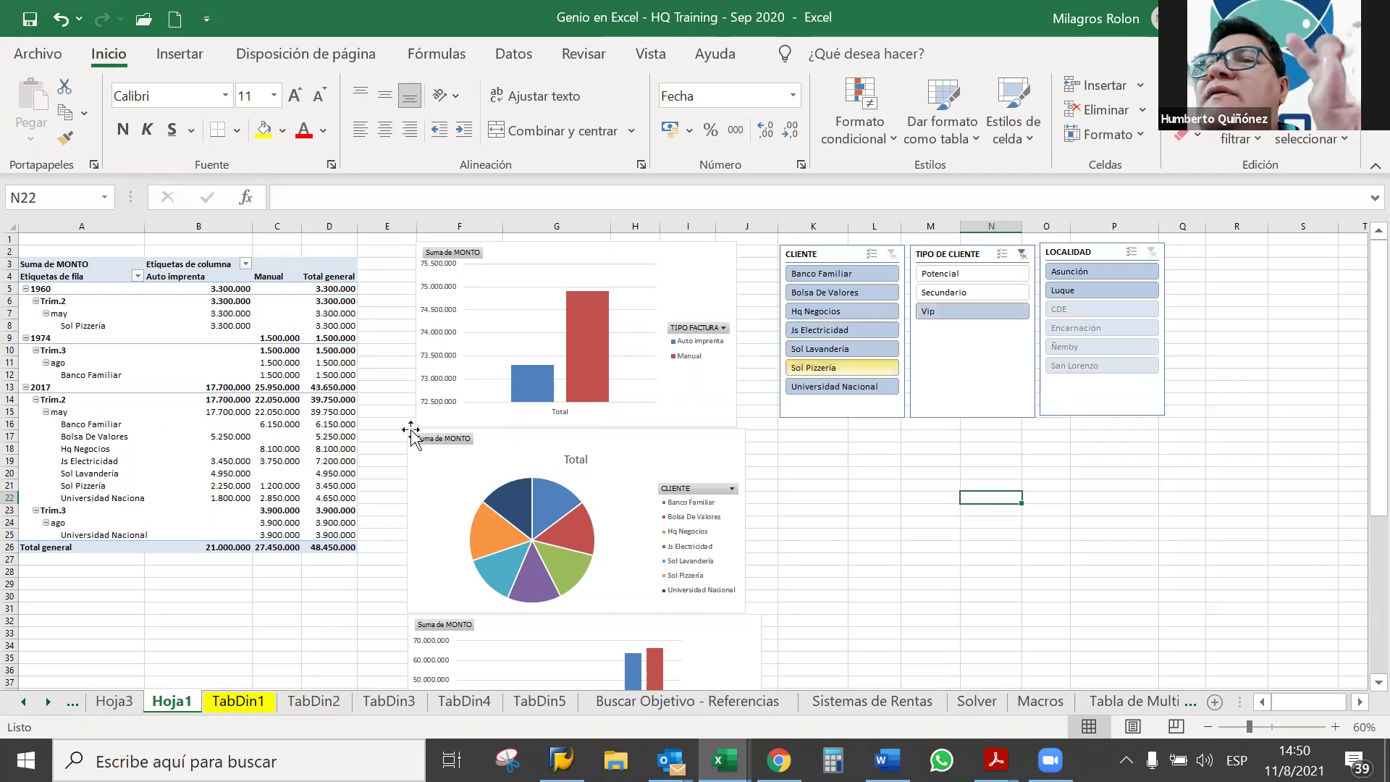
{"action": "left_click", "coordinate": [275, 338]}
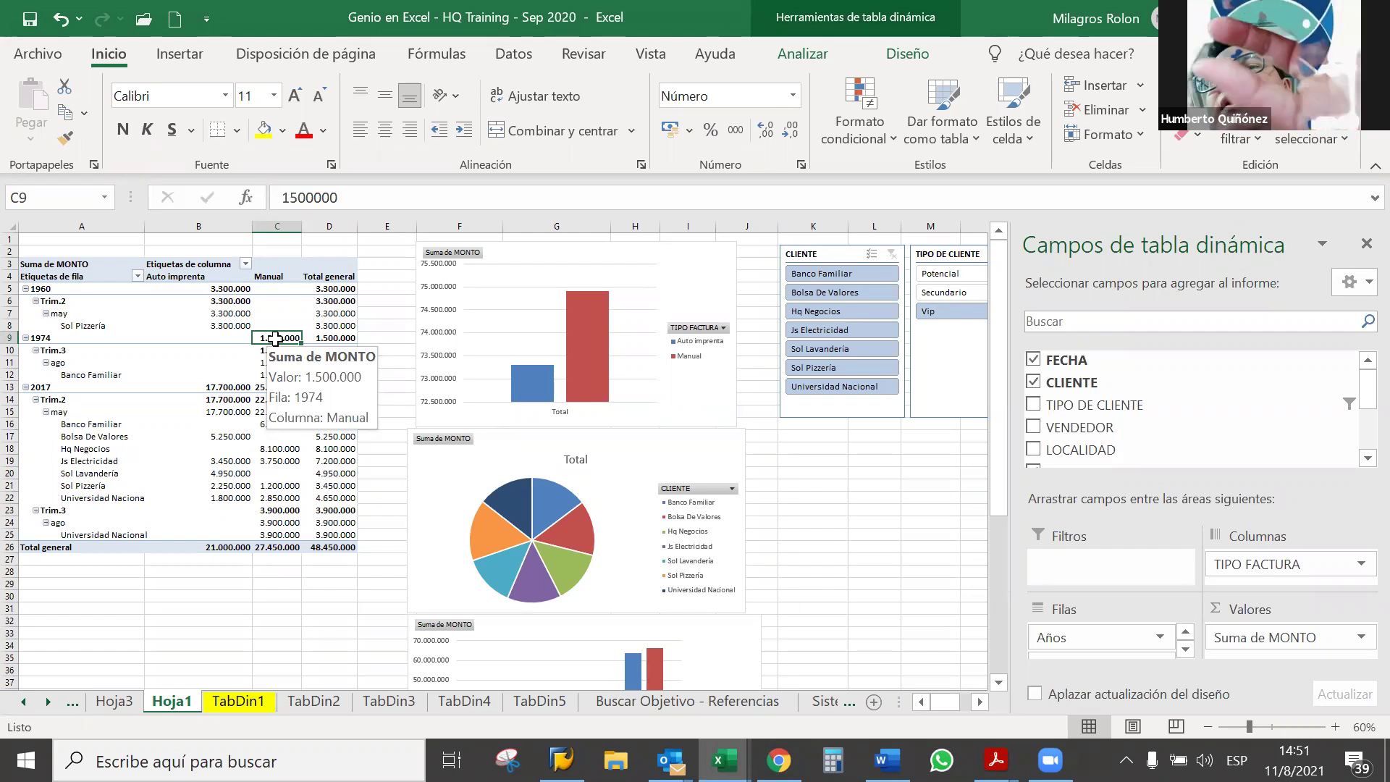
{"action": "left_click", "coordinate": [635, 309]}
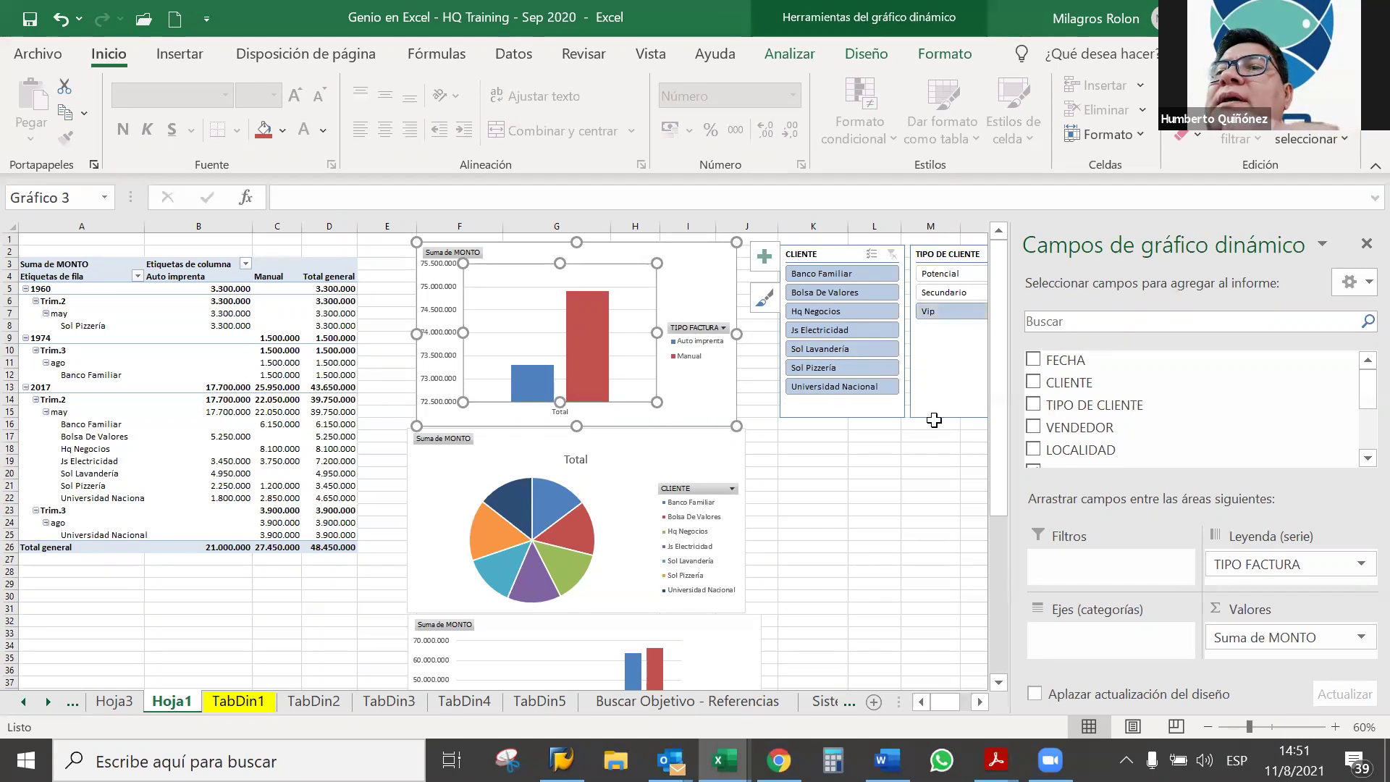
{"action": "left_click", "coordinate": [978, 701]}
{"action": "left_click", "coordinate": [977, 700]}
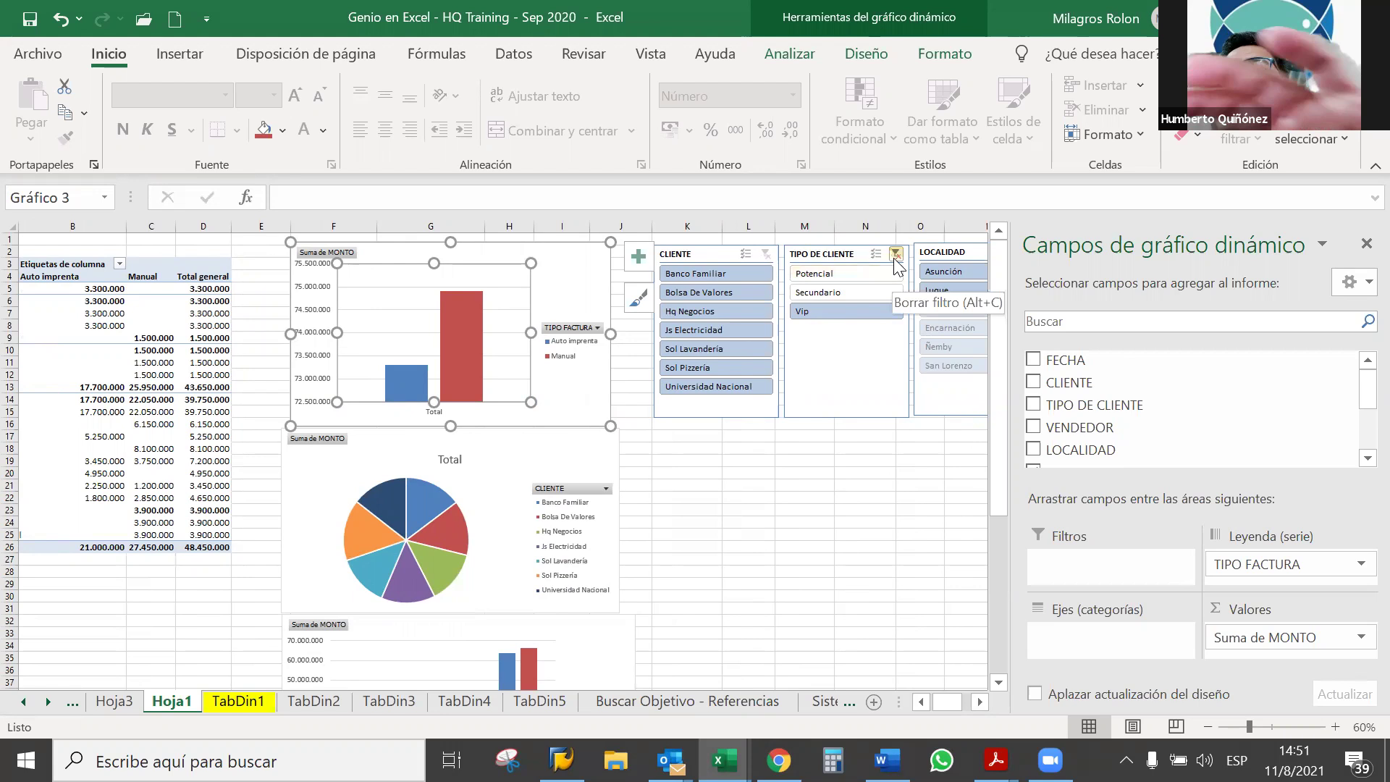
{"action": "left_click", "coordinate": [847, 369]}
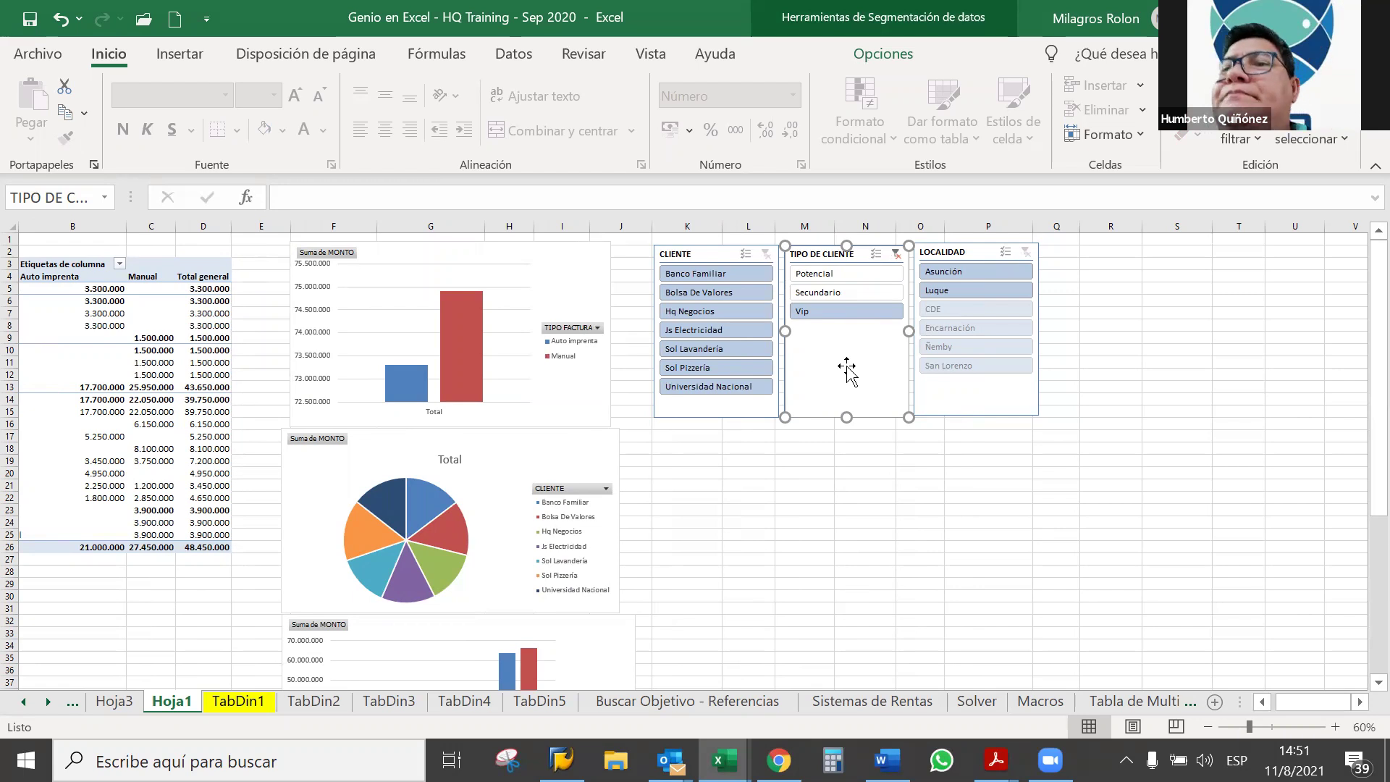
Step: Show the Opciones tab of the slicer tools for TIPO DE CLIENTE
{"action": "left_click", "coordinate": [891, 55]}
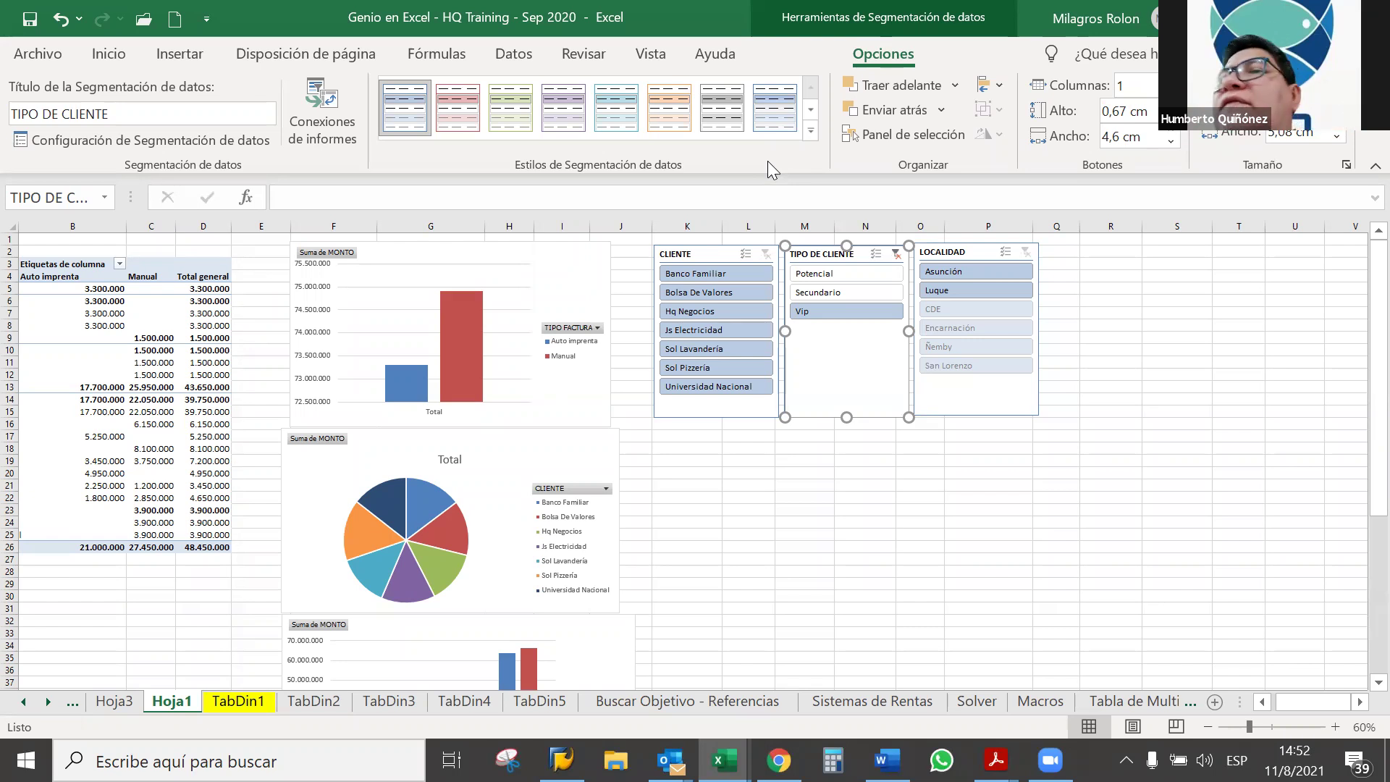
Step: Connect the TIPO DE CLIENTE slicer to TablaDinámica1 through TablaDinámica5 via Conexiones de informes
{"action": "left_click", "coordinate": [312, 123]}
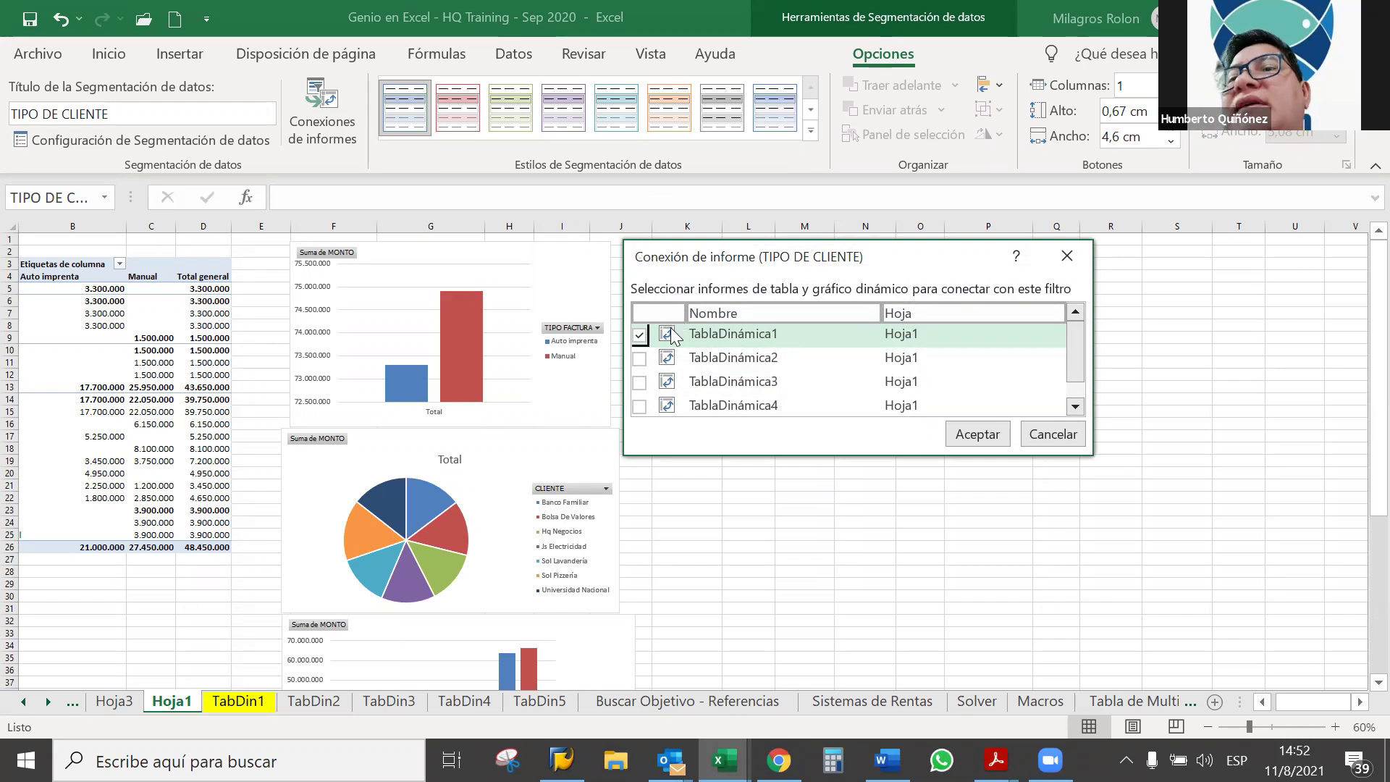
{"action": "left_click", "coordinate": [639, 358]}
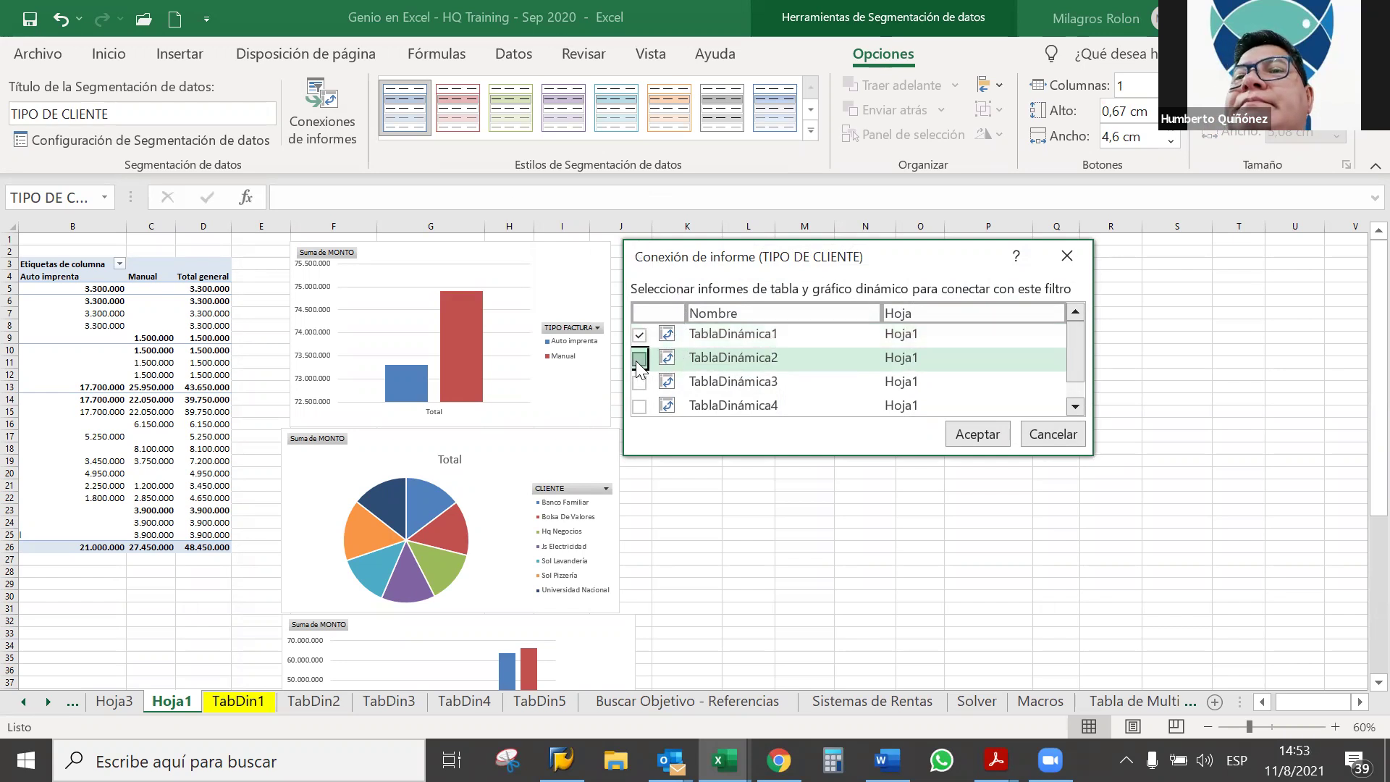
{"action": "left_click", "coordinate": [639, 382]}
{"action": "left_click", "coordinate": [640, 406]}
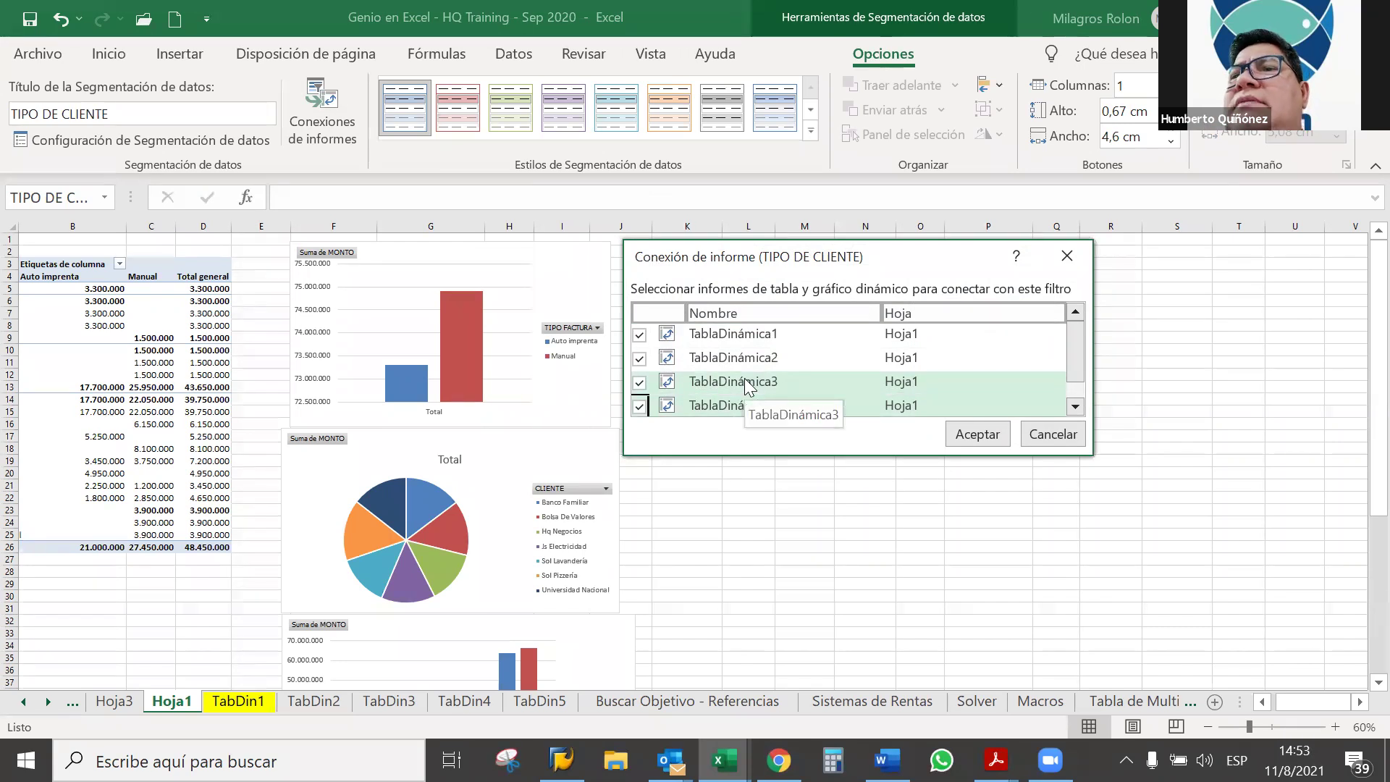
{"action": "left_click_drag", "start_coordinate": [1081, 351], "coordinate": [1082, 376]}
{"action": "left_click", "coordinate": [640, 405]}
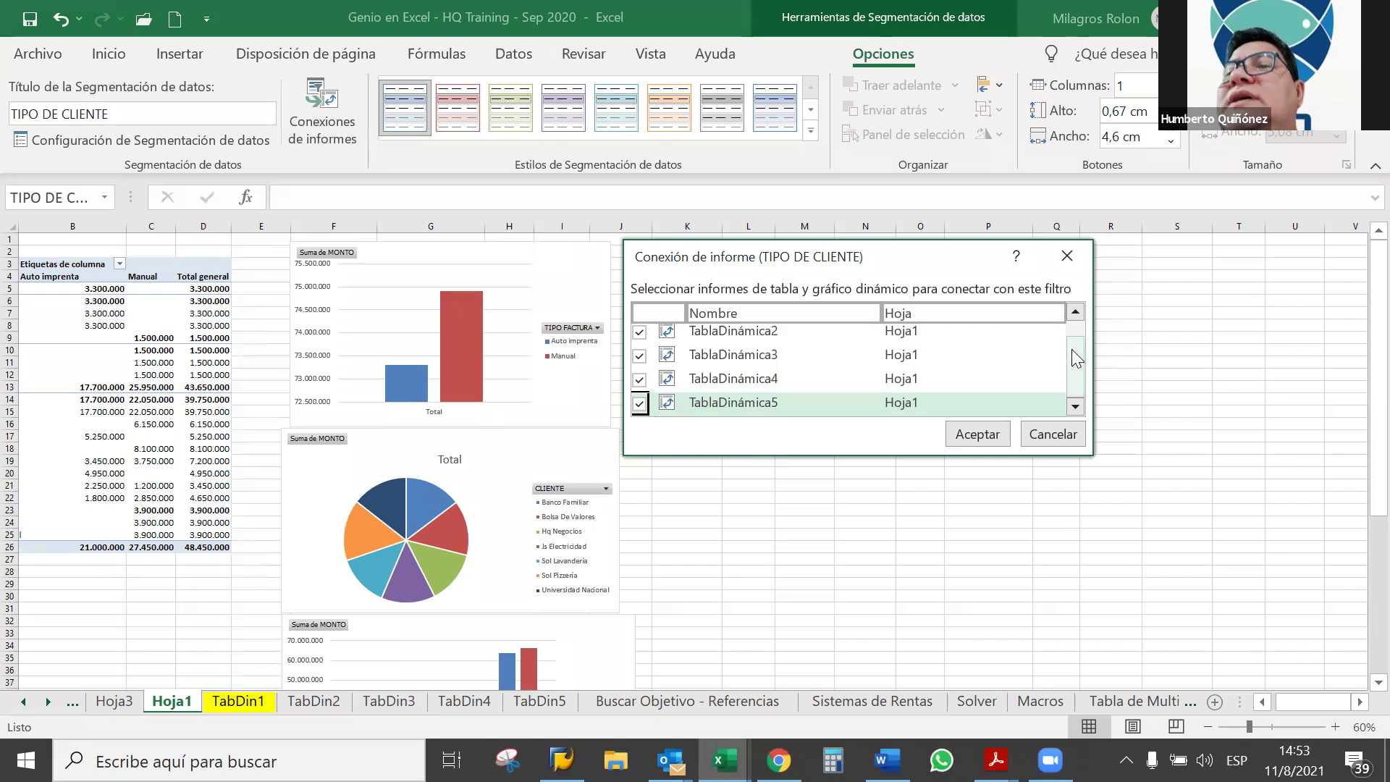
{"action": "left_click", "coordinate": [981, 436]}
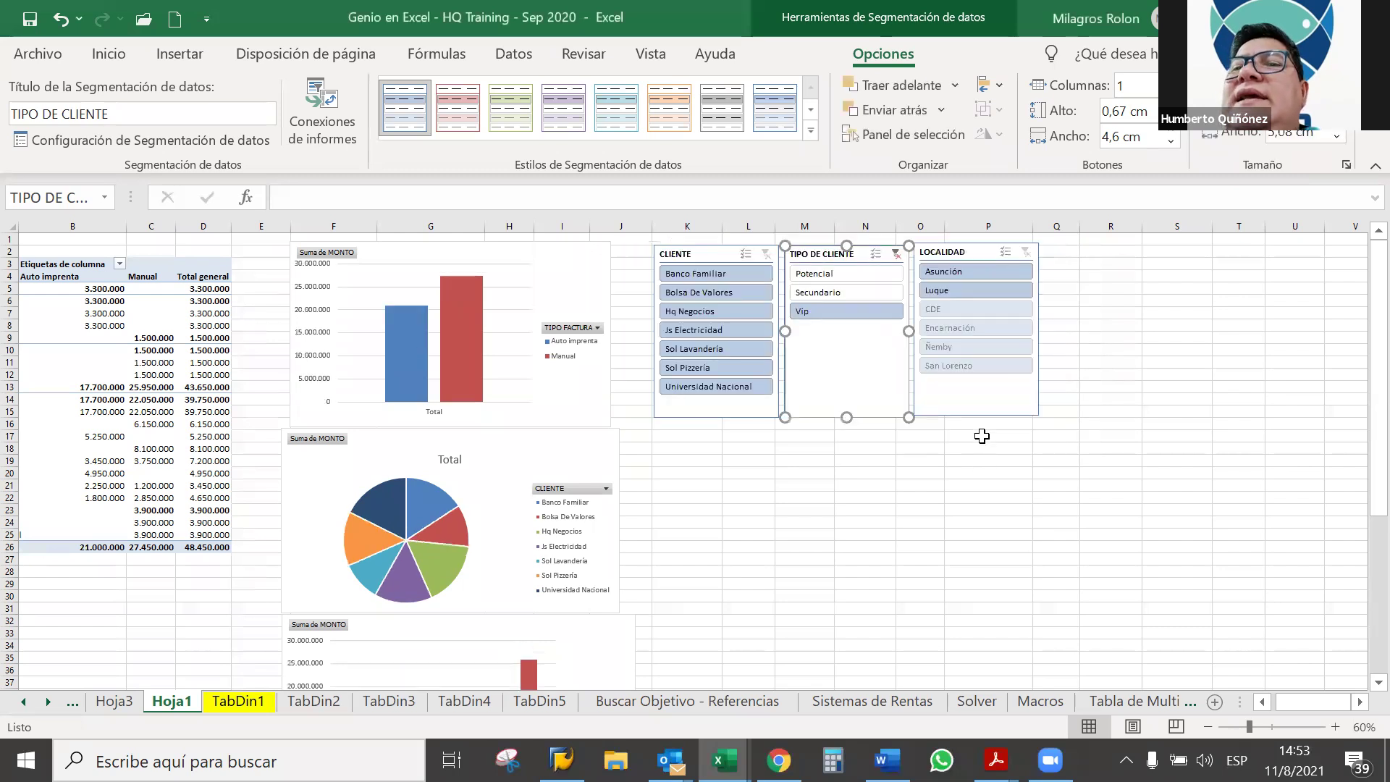
Step: Filter TIPO DE CLIENTE to Vip, clear that filter, then show only Potencial customers
{"action": "left_click", "coordinate": [981, 436]}
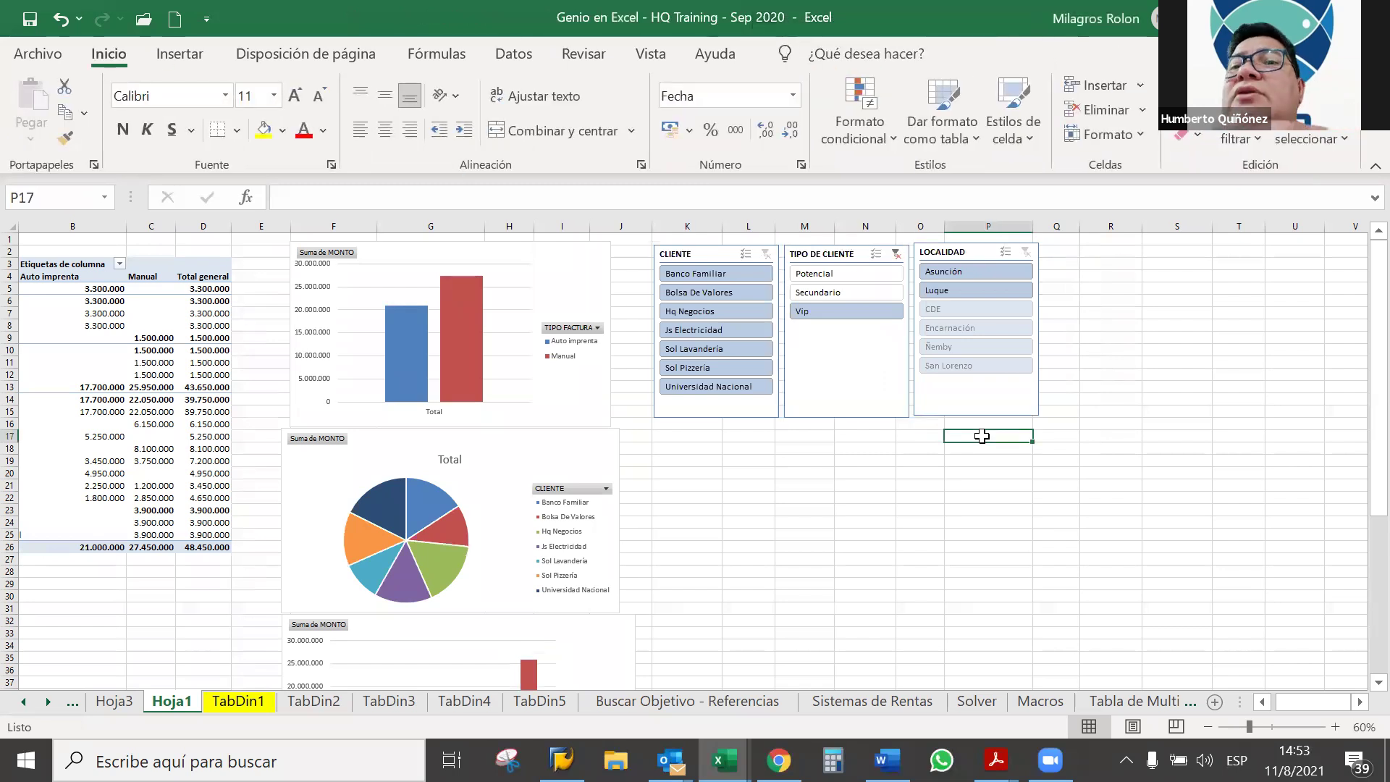
{"action": "left_click", "coordinate": [885, 362]}
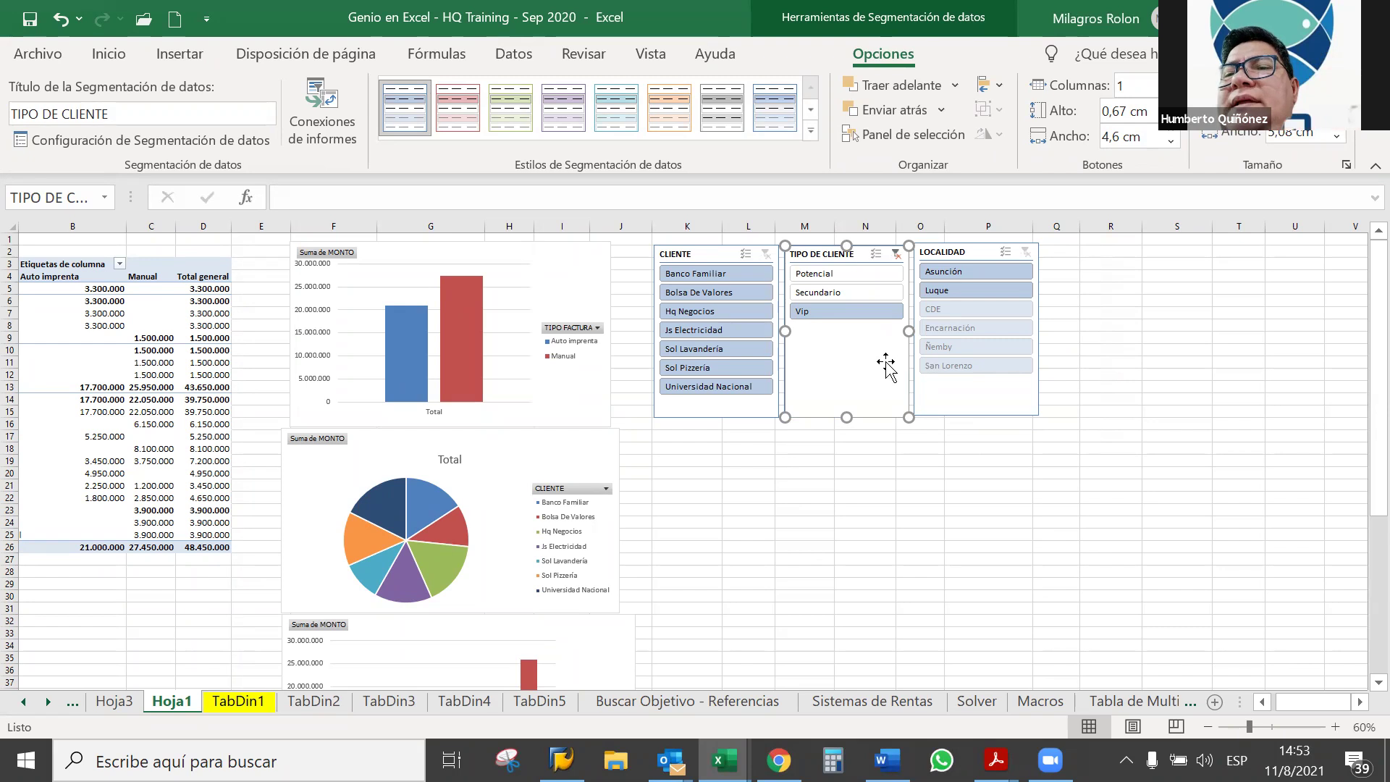
{"action": "left_click", "coordinate": [862, 310]}
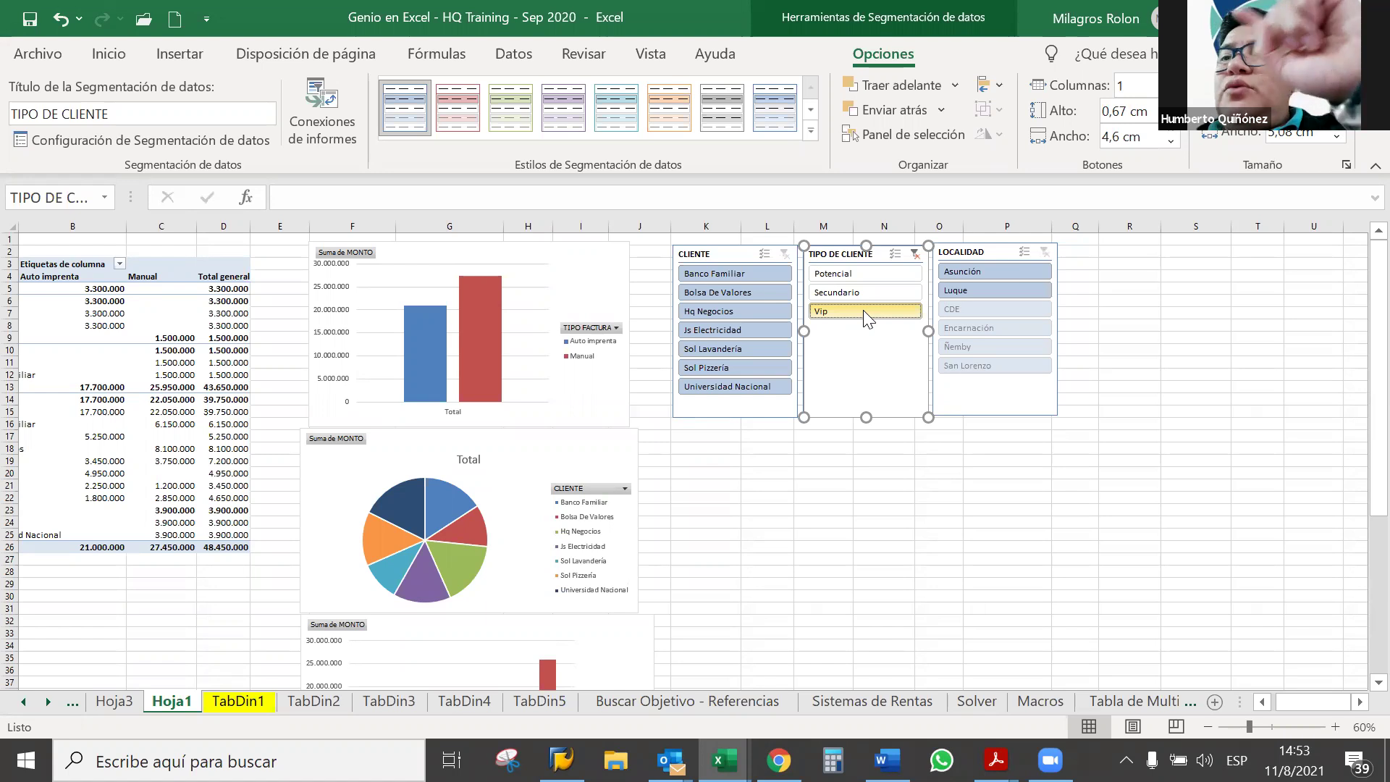
{"action": "left_click", "coordinate": [914, 255]}
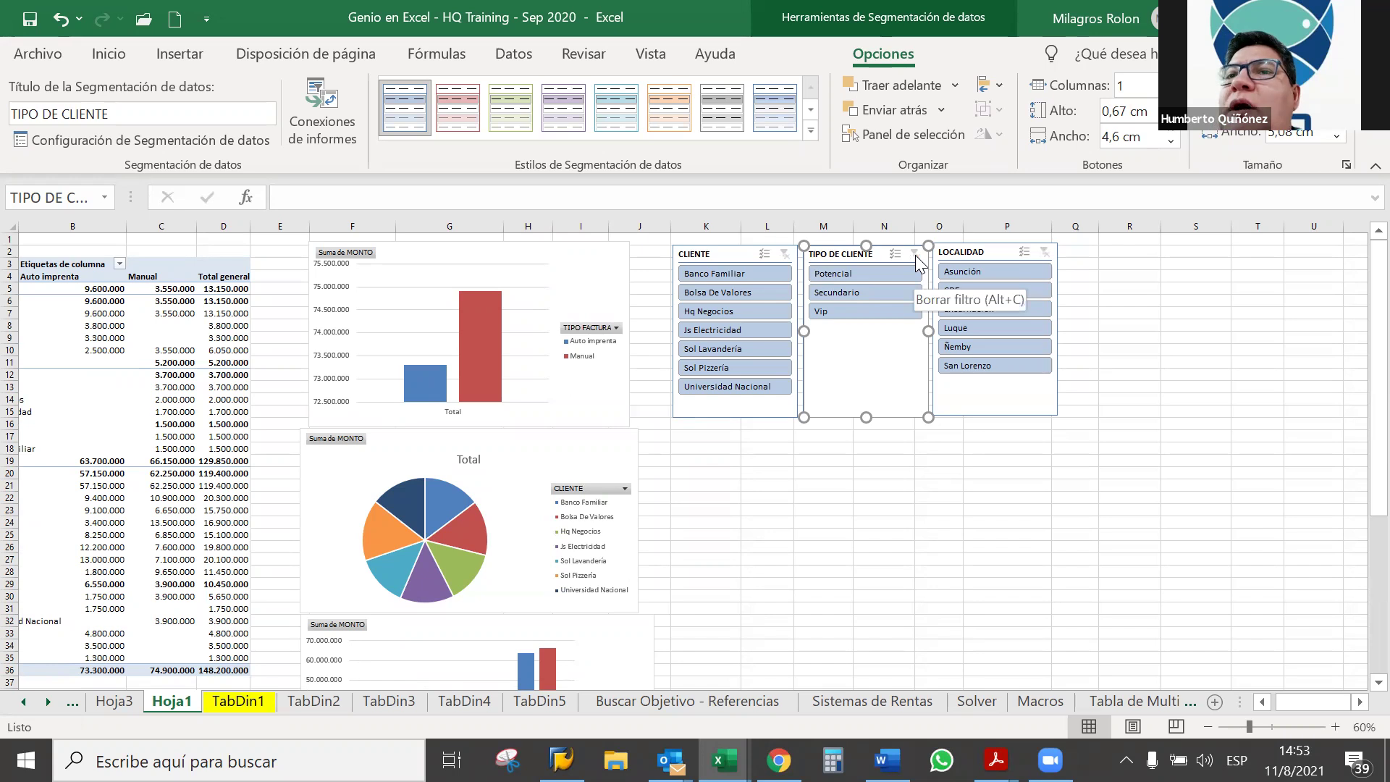
{"action": "left_click", "coordinate": [891, 270]}
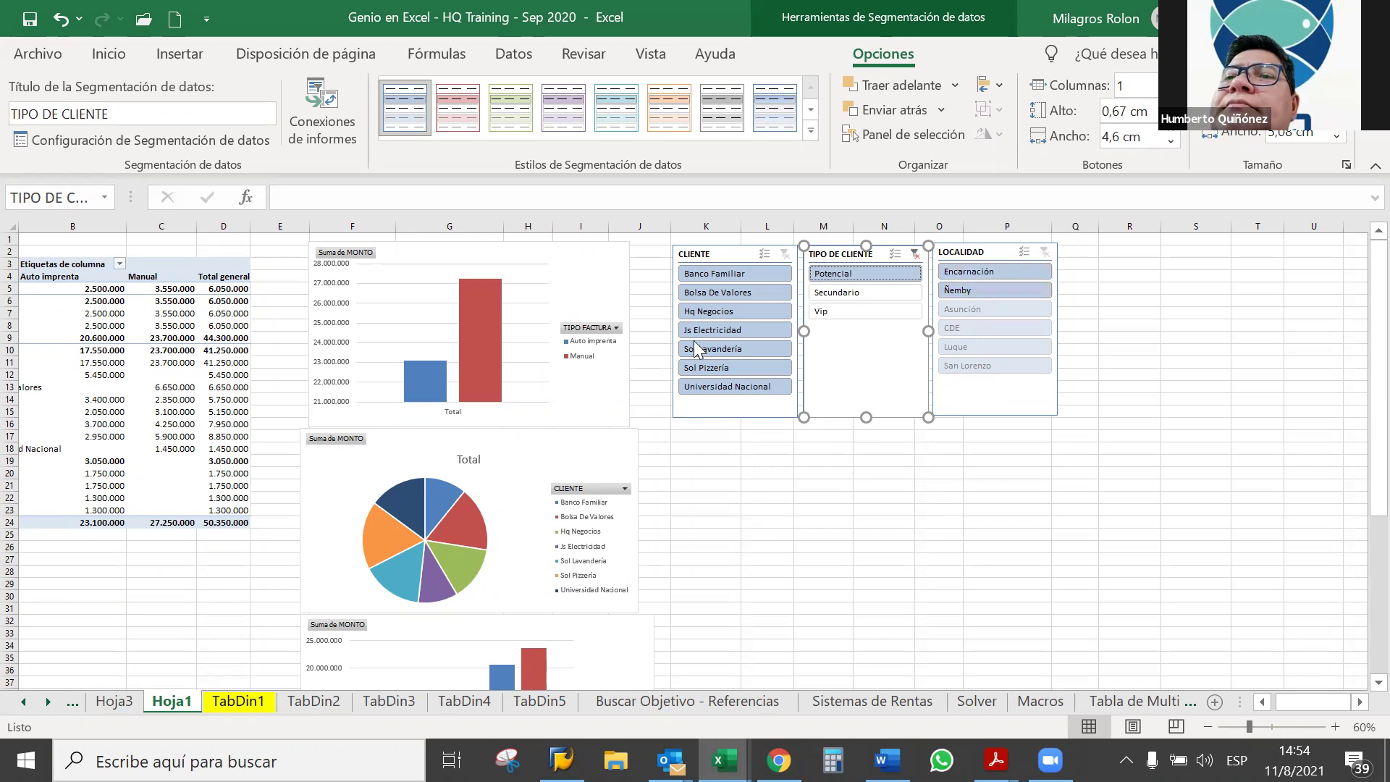
{"action": "left_click", "coordinate": [713, 244]}
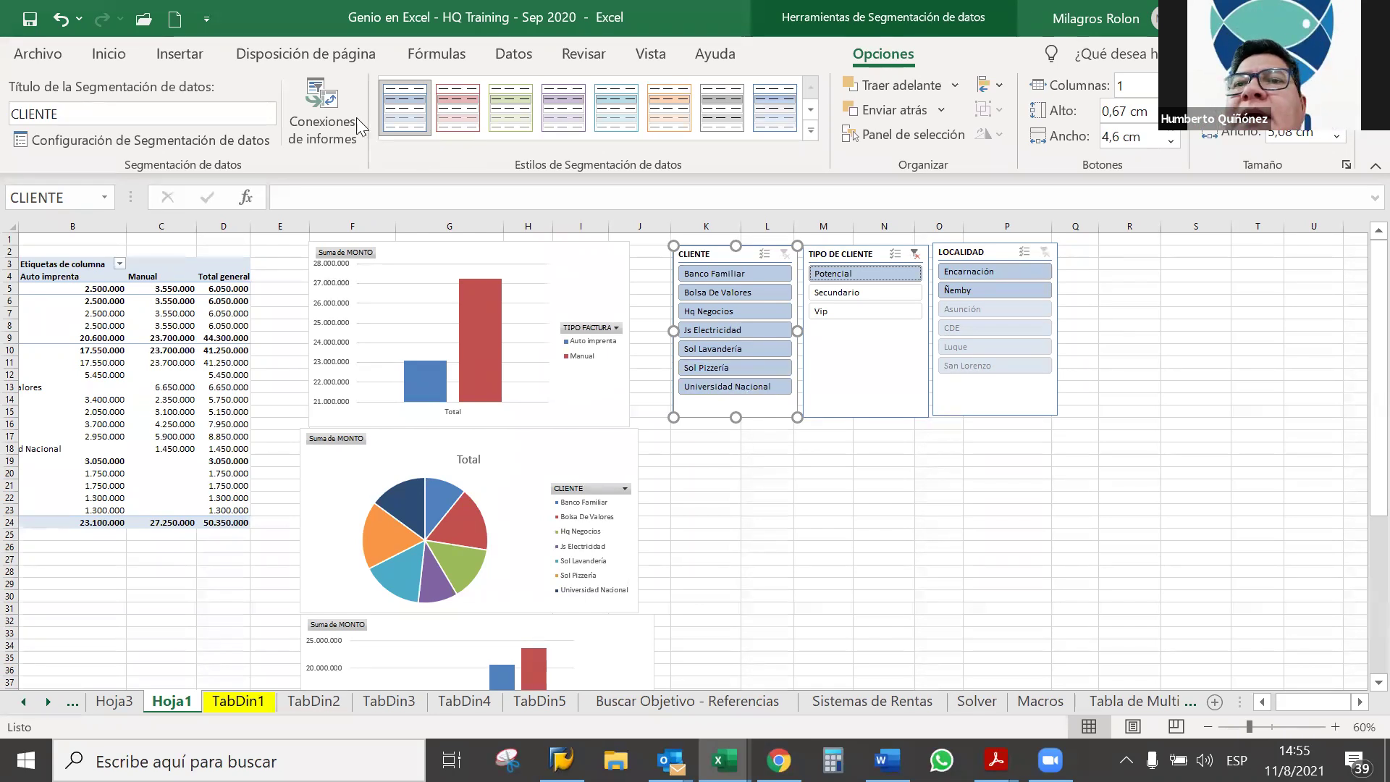
Step: Connect the CLIENTE slicer to TablaDinámica2 through TablaDinámica5 in Report Connections
{"action": "left_click", "coordinate": [336, 104]}
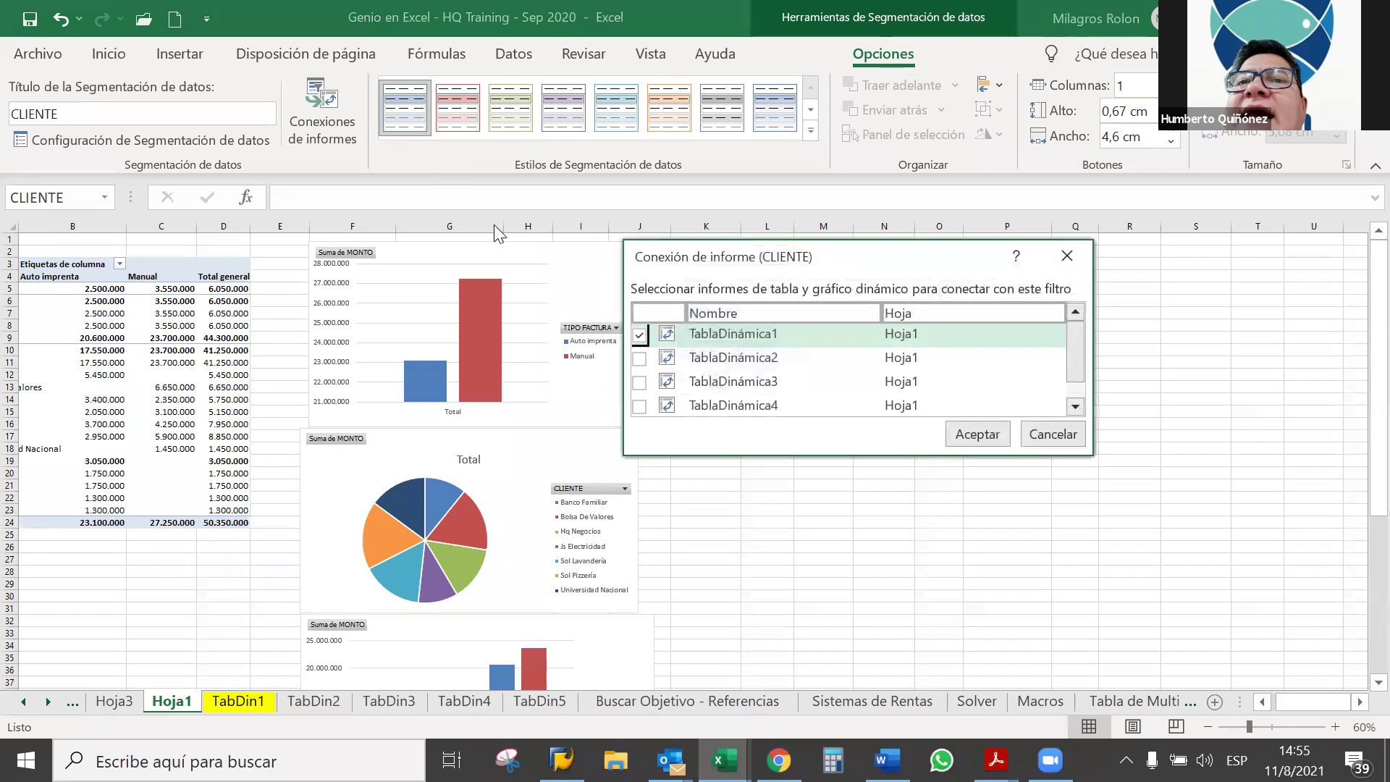
{"action": "left_click", "coordinate": [639, 359]}
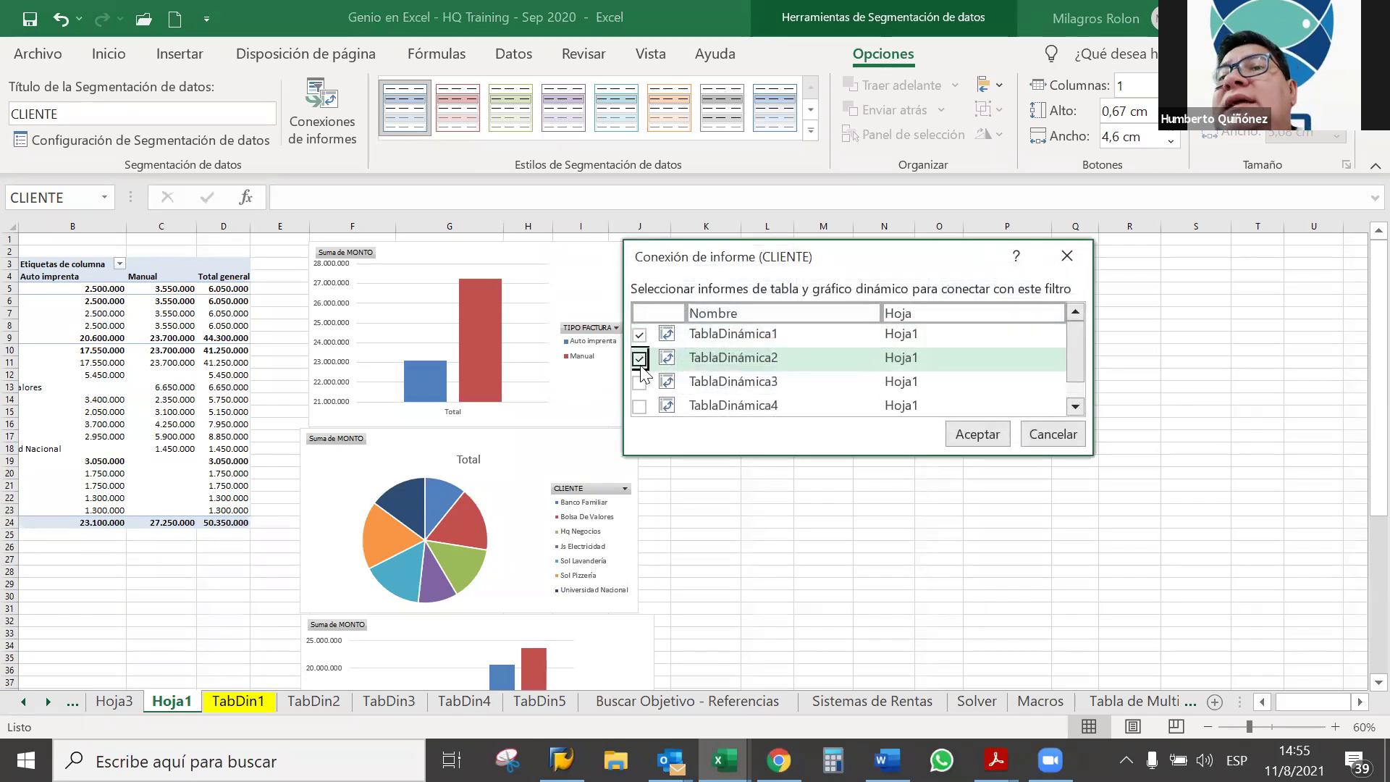
{"action": "left_click", "coordinate": [640, 381]}
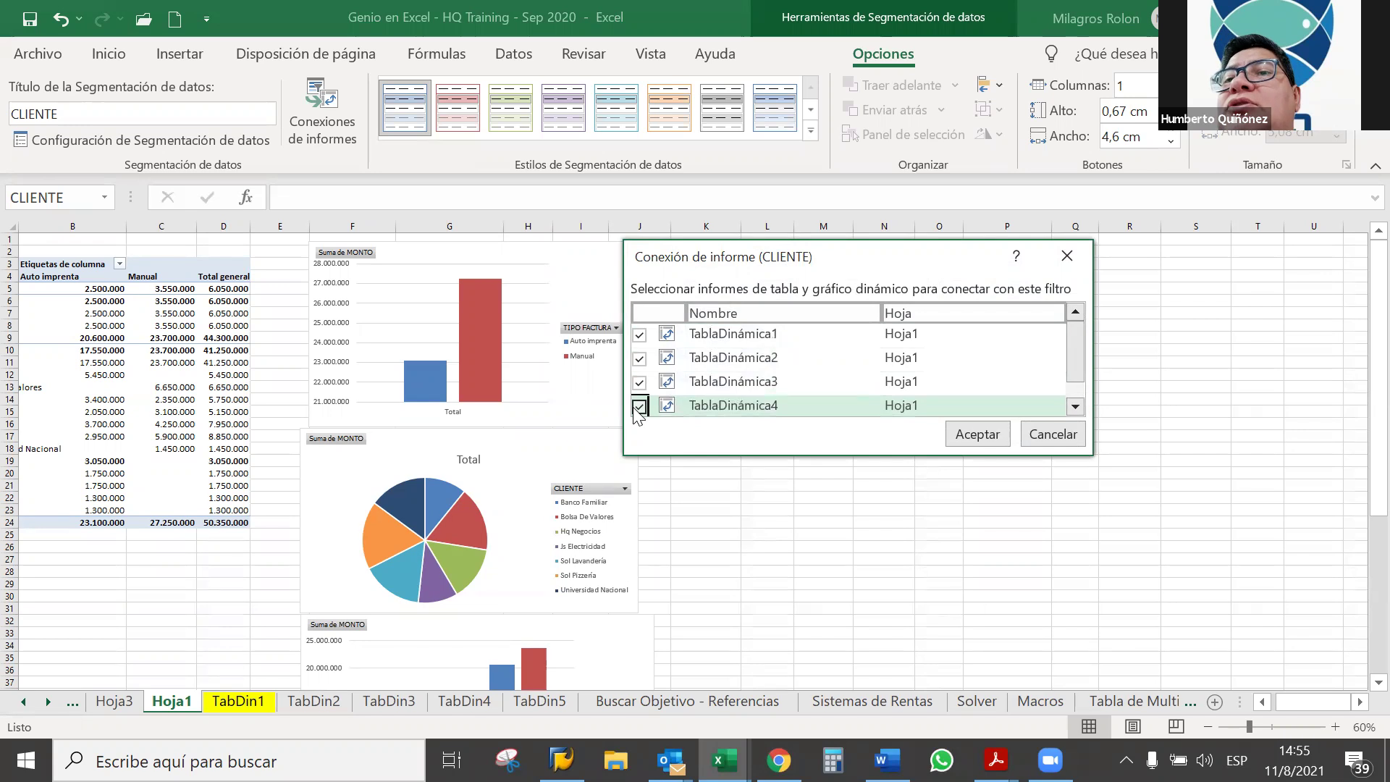
{"action": "scroll", "coordinate": [639, 412], "scroll_direction": "down", "scroll_amount": 1}
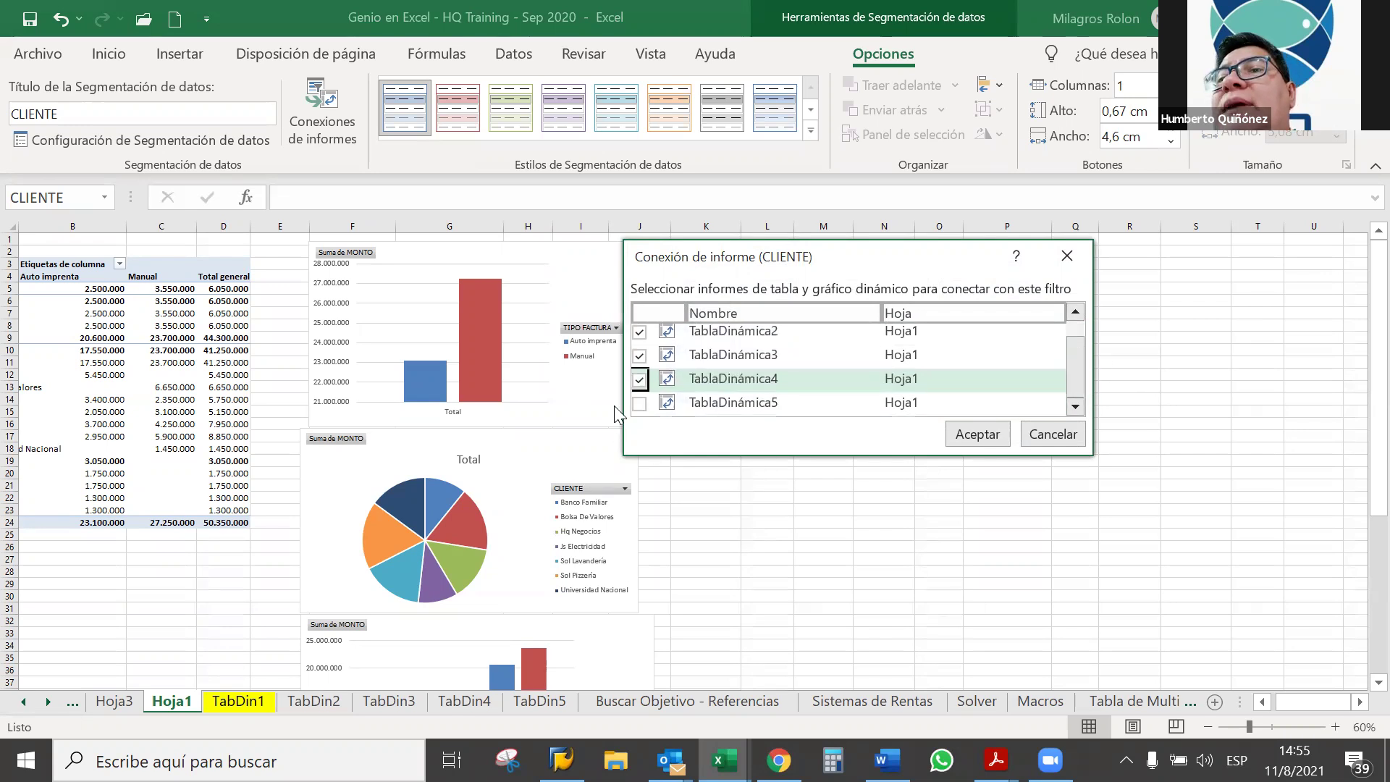
{"action": "left_click", "coordinate": [640, 409]}
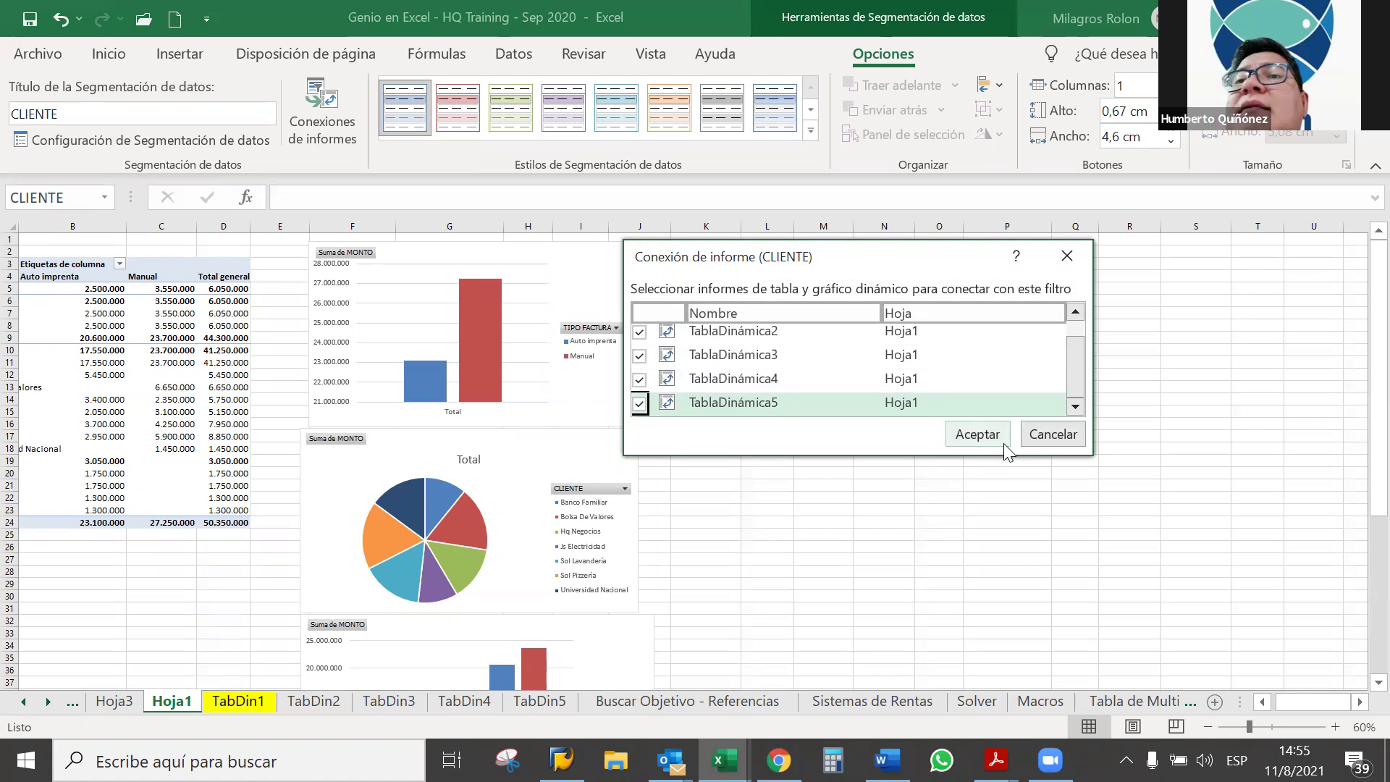
{"action": "left_click", "coordinate": [1004, 444]}
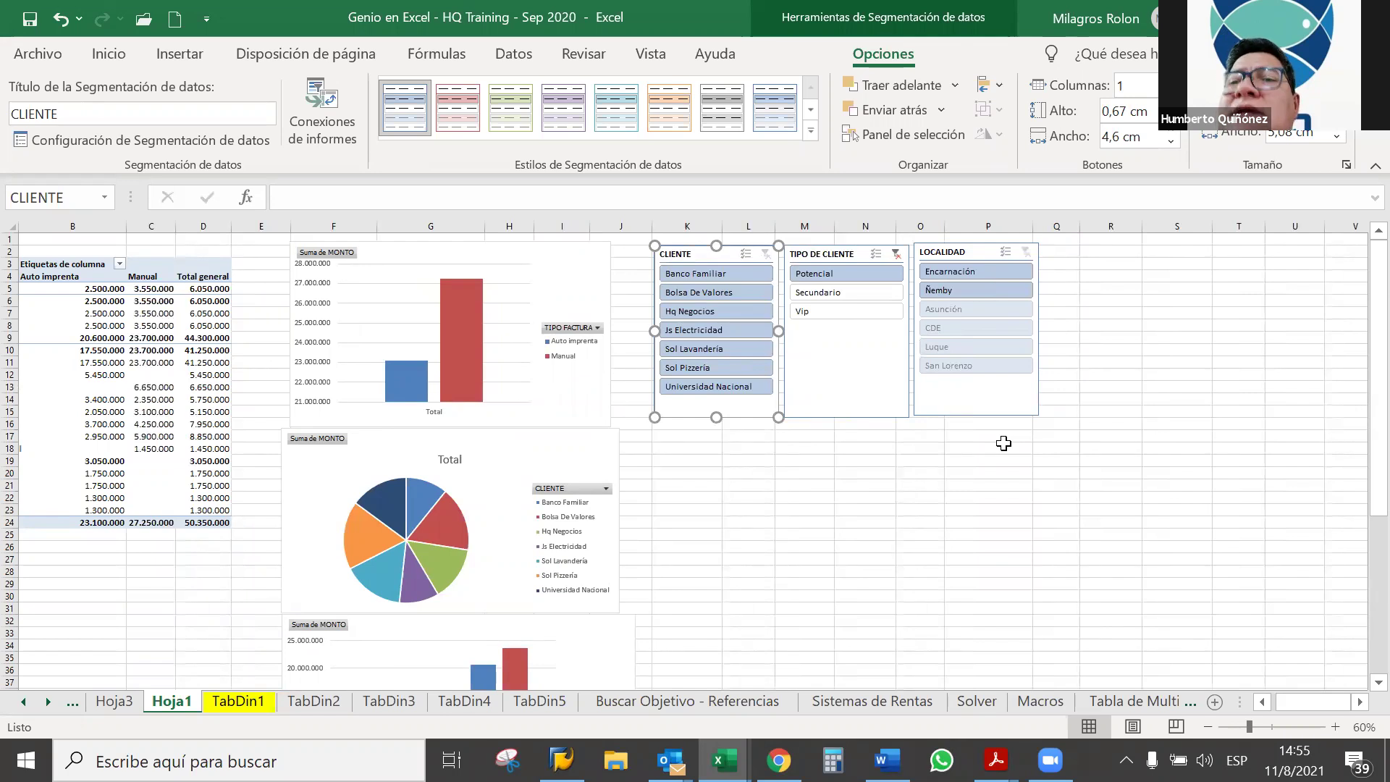
Step: Filter the CLIENTE slicer to Universidad Nacional, dropping the grand total to 7.500.000
{"action": "left_click", "coordinate": [706, 385]}
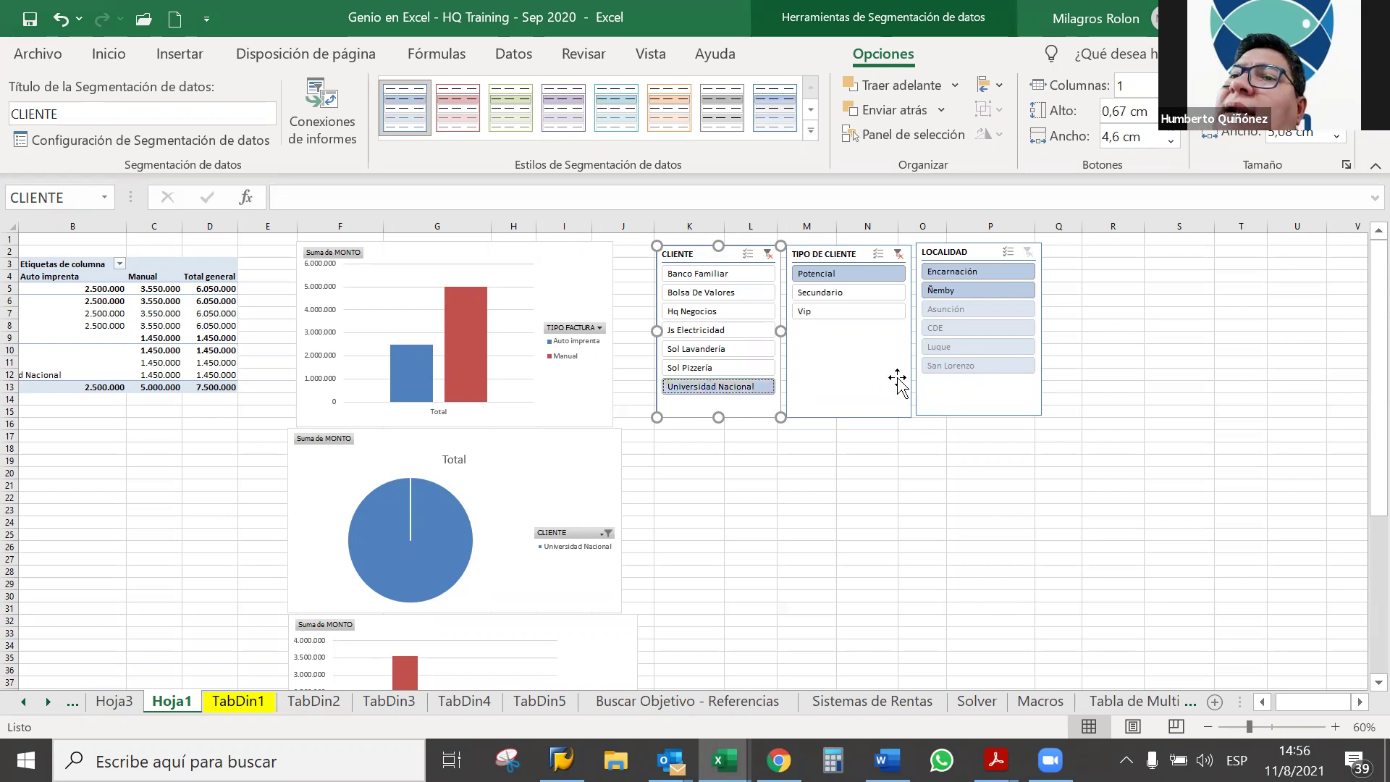
{"action": "left_click", "coordinate": [941, 391]}
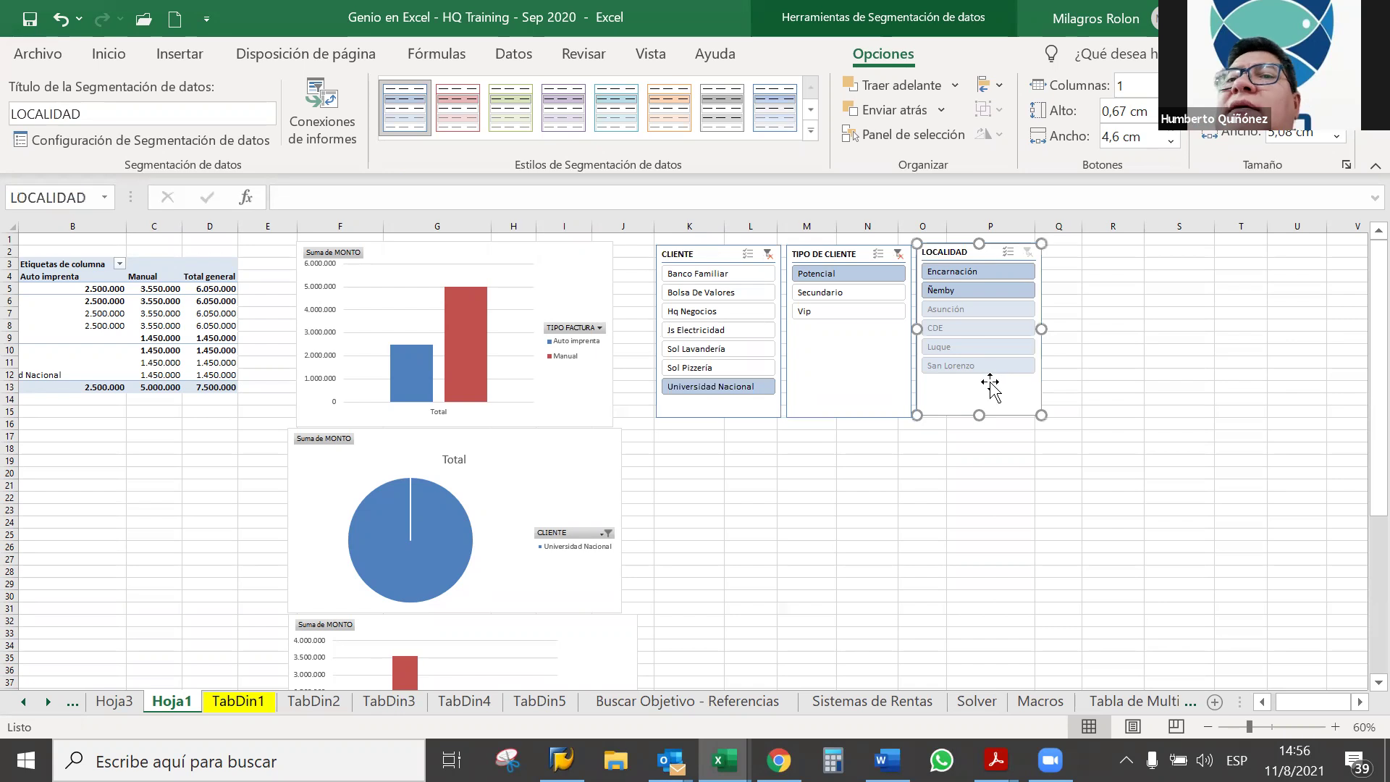
Step: Link the LOCALIDAD slicer to TablaDinámica2, 3, 4 and 5 through its report connections
{"action": "left_click", "coordinate": [319, 116]}
{"action": "left_click", "coordinate": [639, 359]}
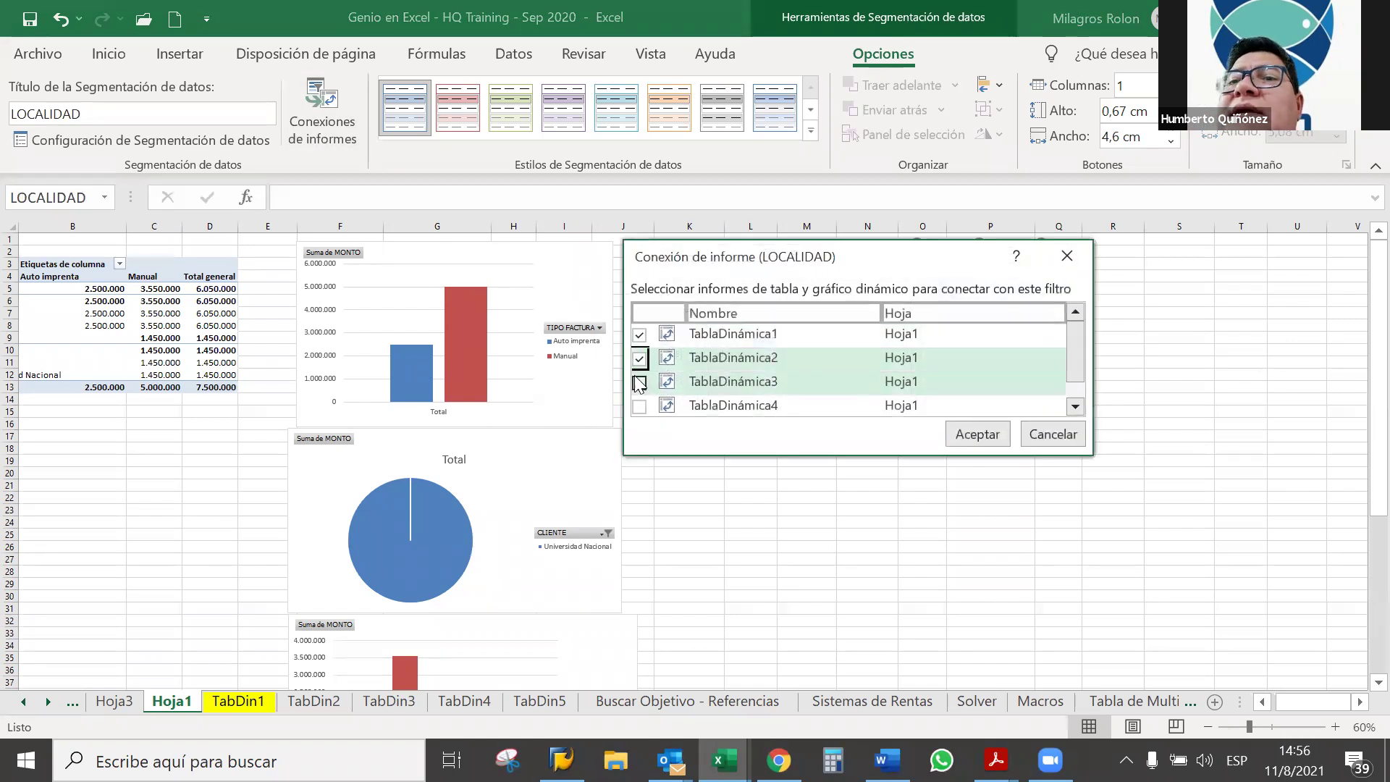
{"action": "left_click", "coordinate": [639, 382]}
{"action": "left_click", "coordinate": [641, 407]}
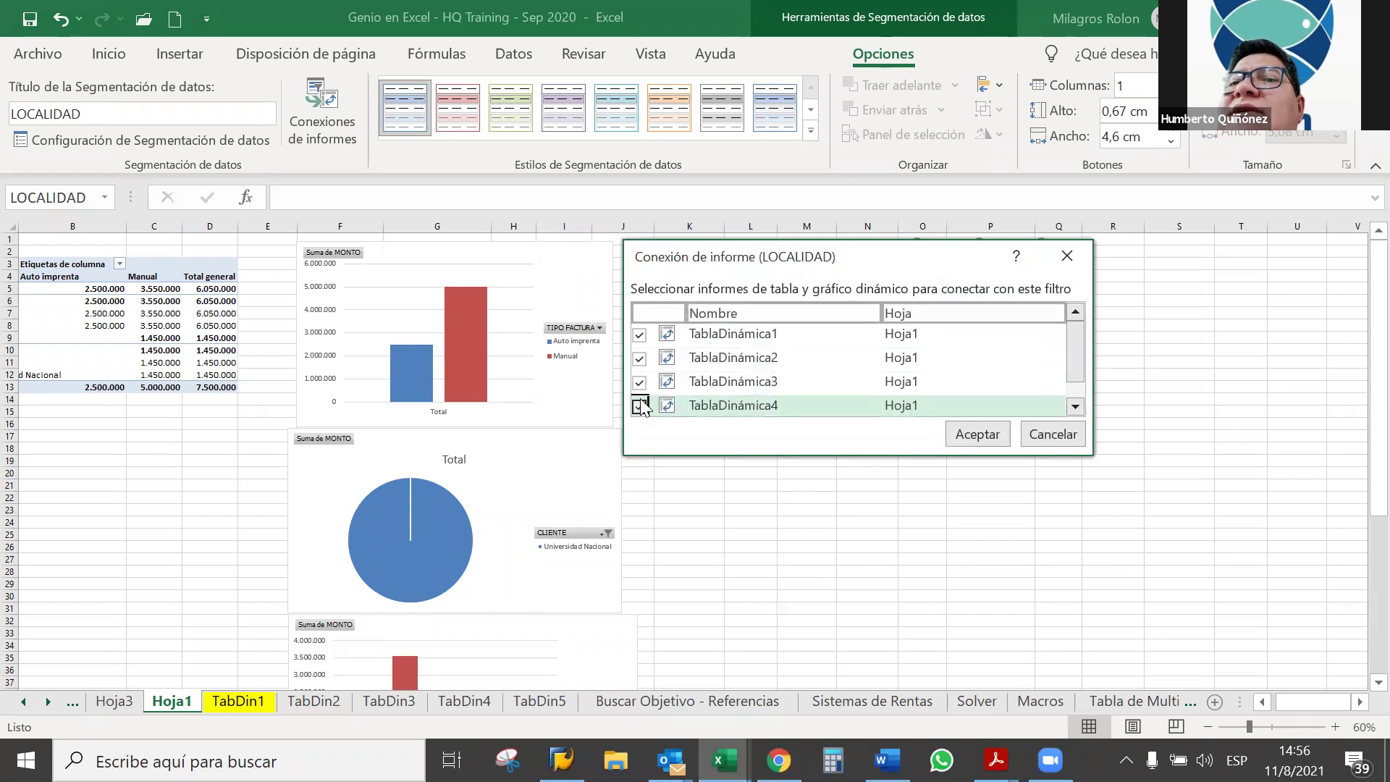
{"action": "left_click_drag", "start_coordinate": [1080, 356], "coordinate": [1072, 394]}
{"action": "left_click", "coordinate": [640, 406]}
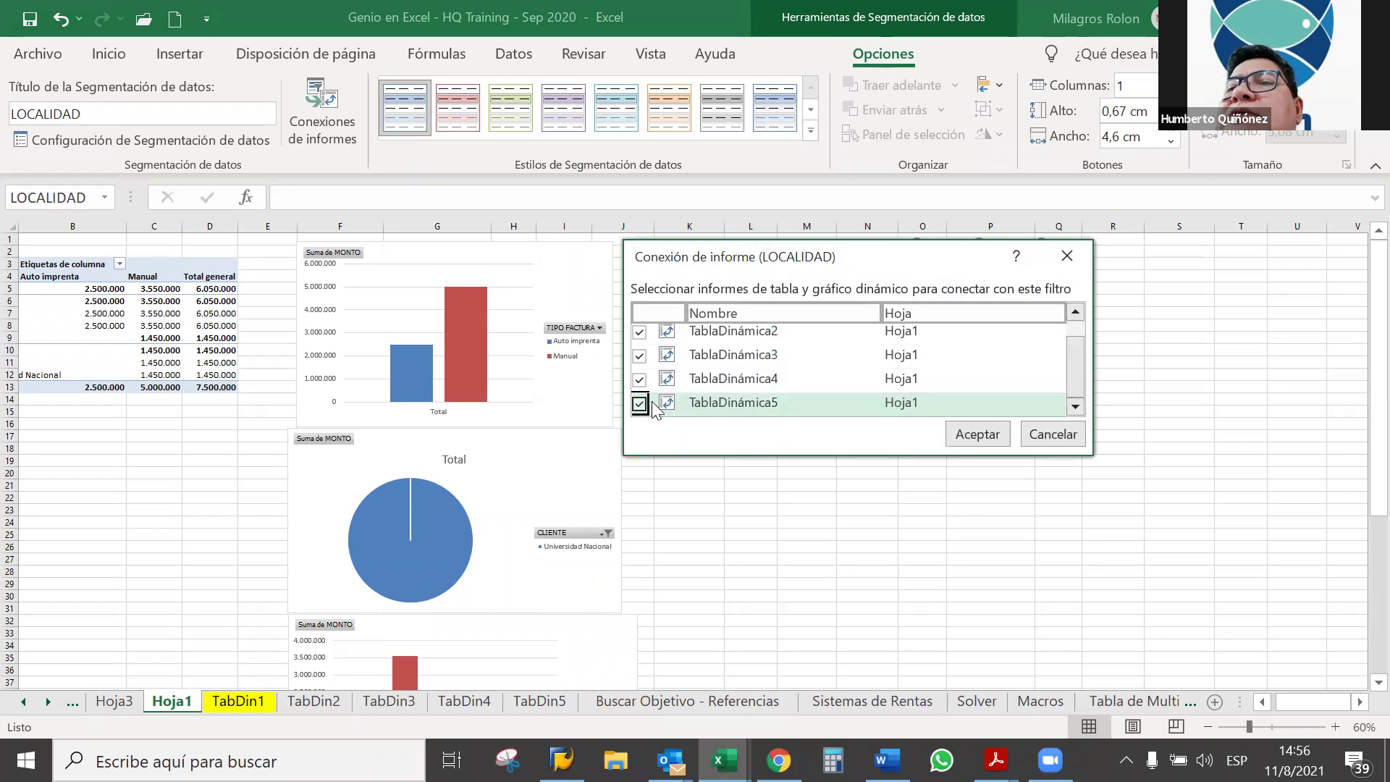
{"action": "left_click", "coordinate": [974, 434]}
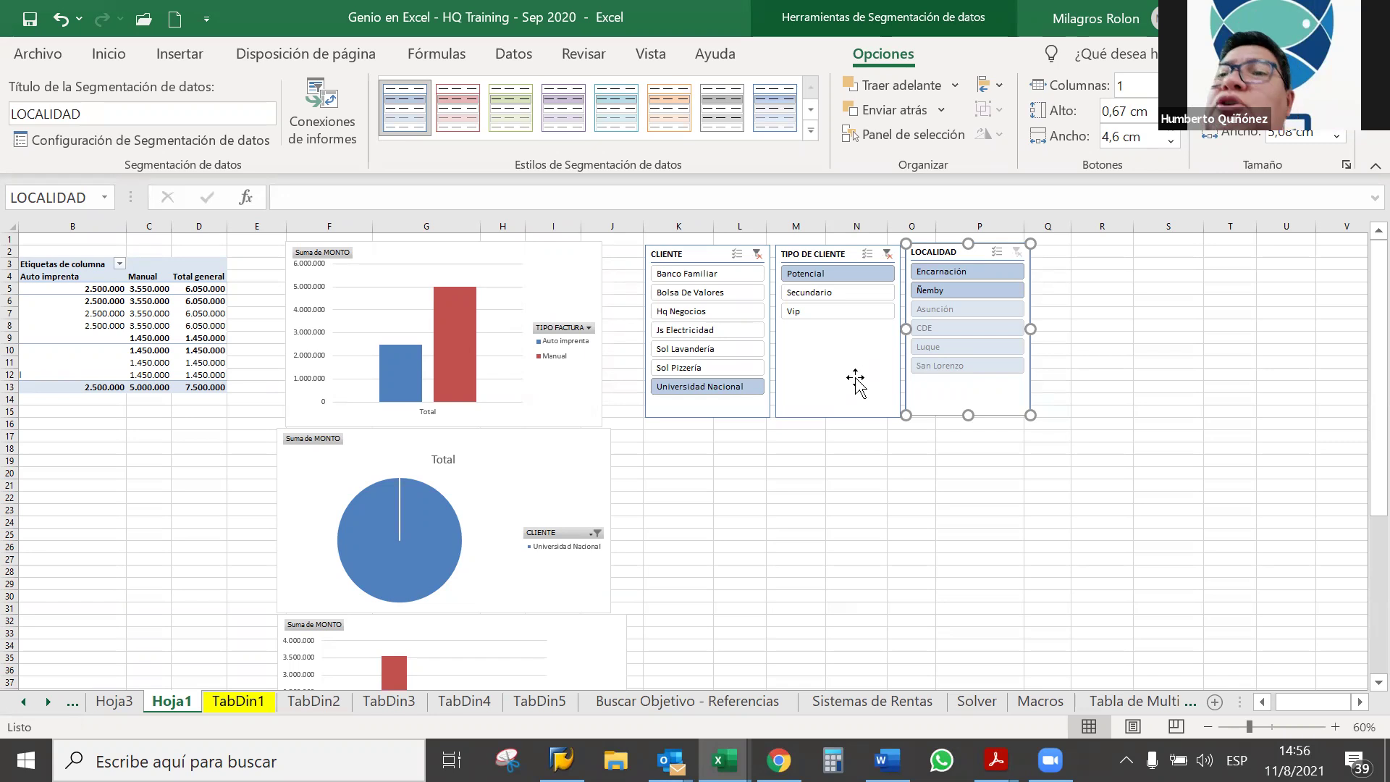
Step: Narrow LOCALIDAD to Ñemby, then to Encarnación alone, leaving 2.500.000 all Auto imprenta
{"action": "left_click", "coordinate": [855, 383]}
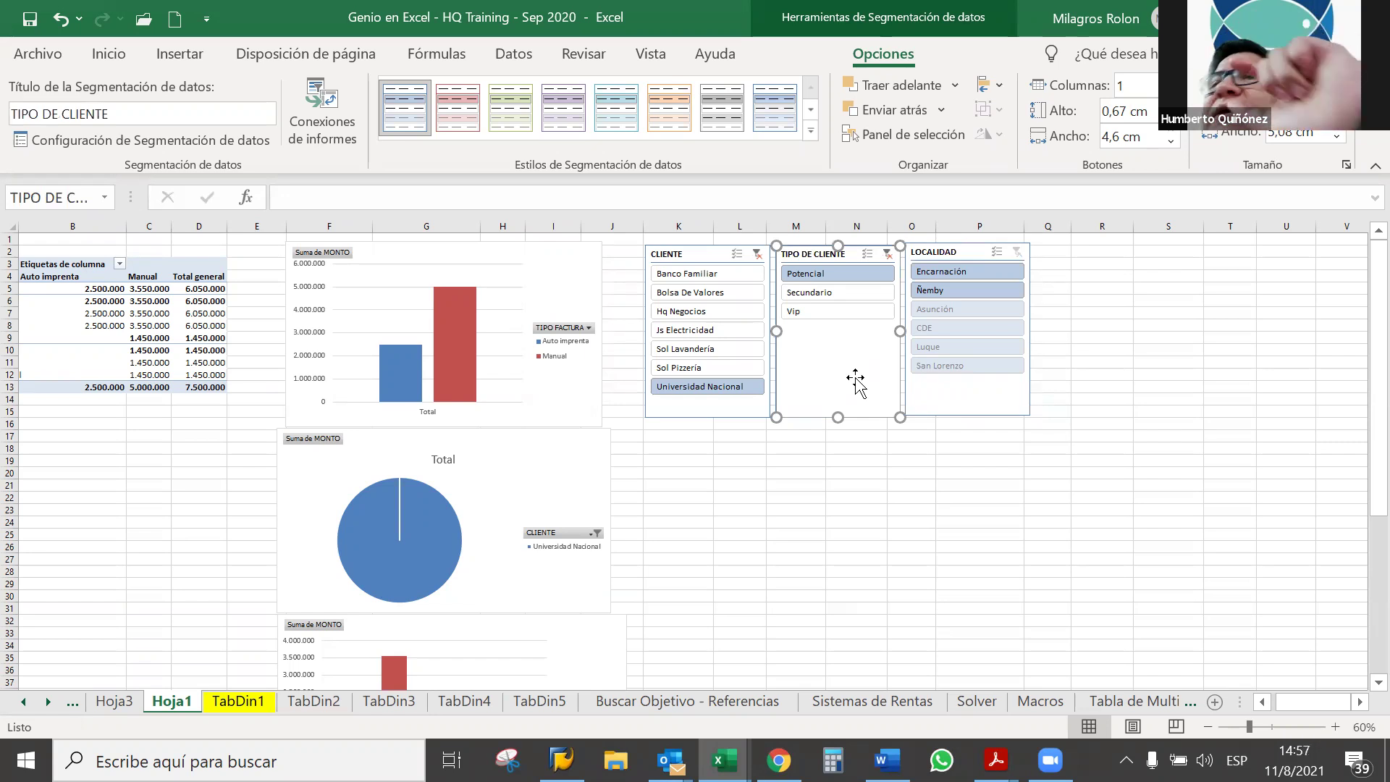
{"action": "left_click", "coordinate": [967, 296]}
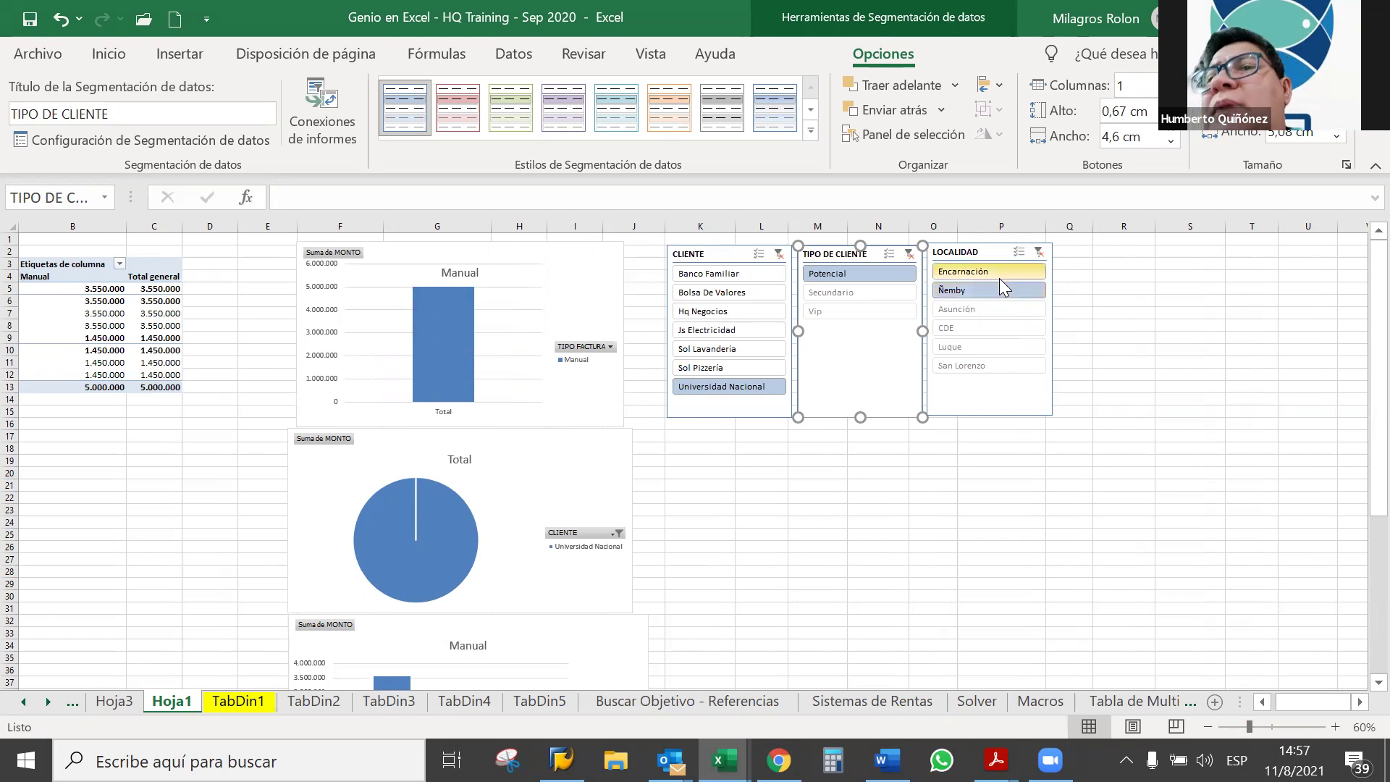
{"action": "left_click", "coordinate": [1000, 277]}
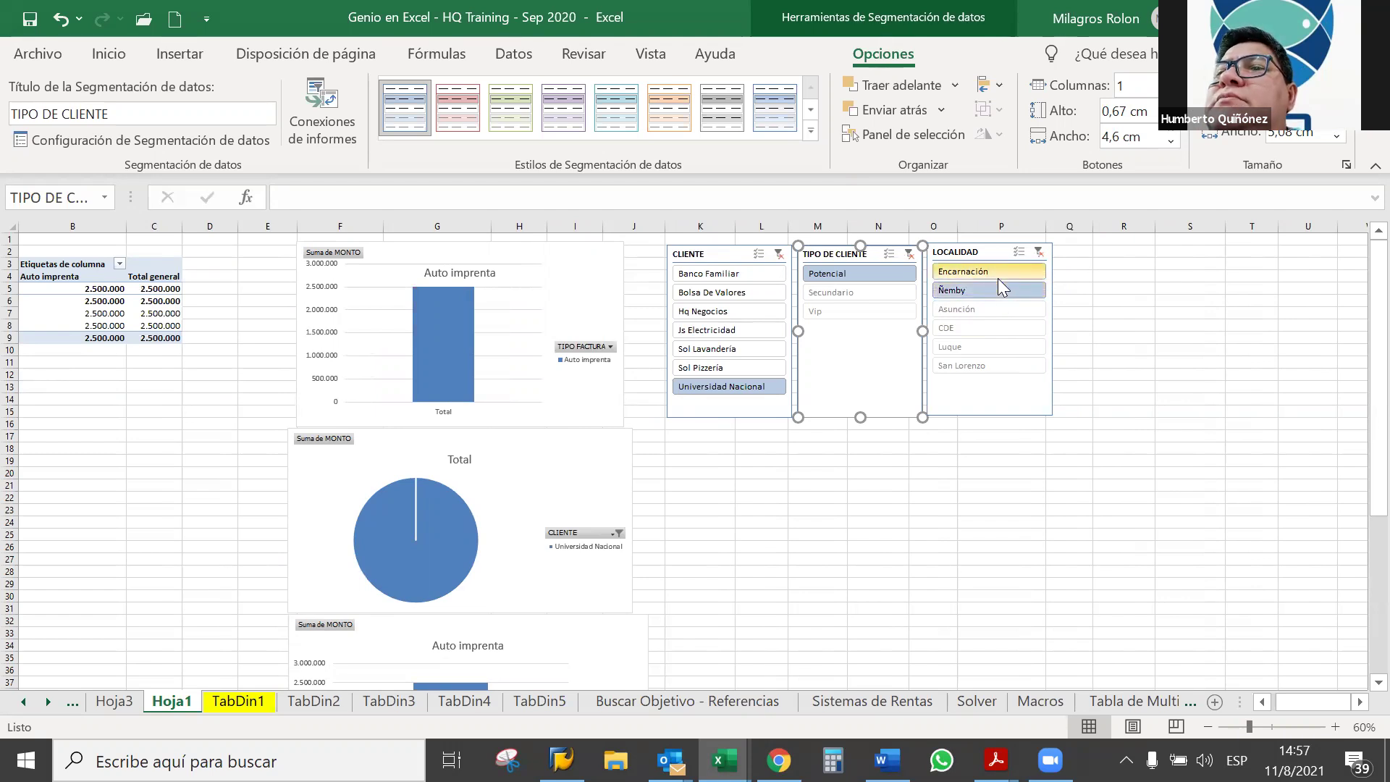
{"action": "left_click", "coordinate": [998, 278]}
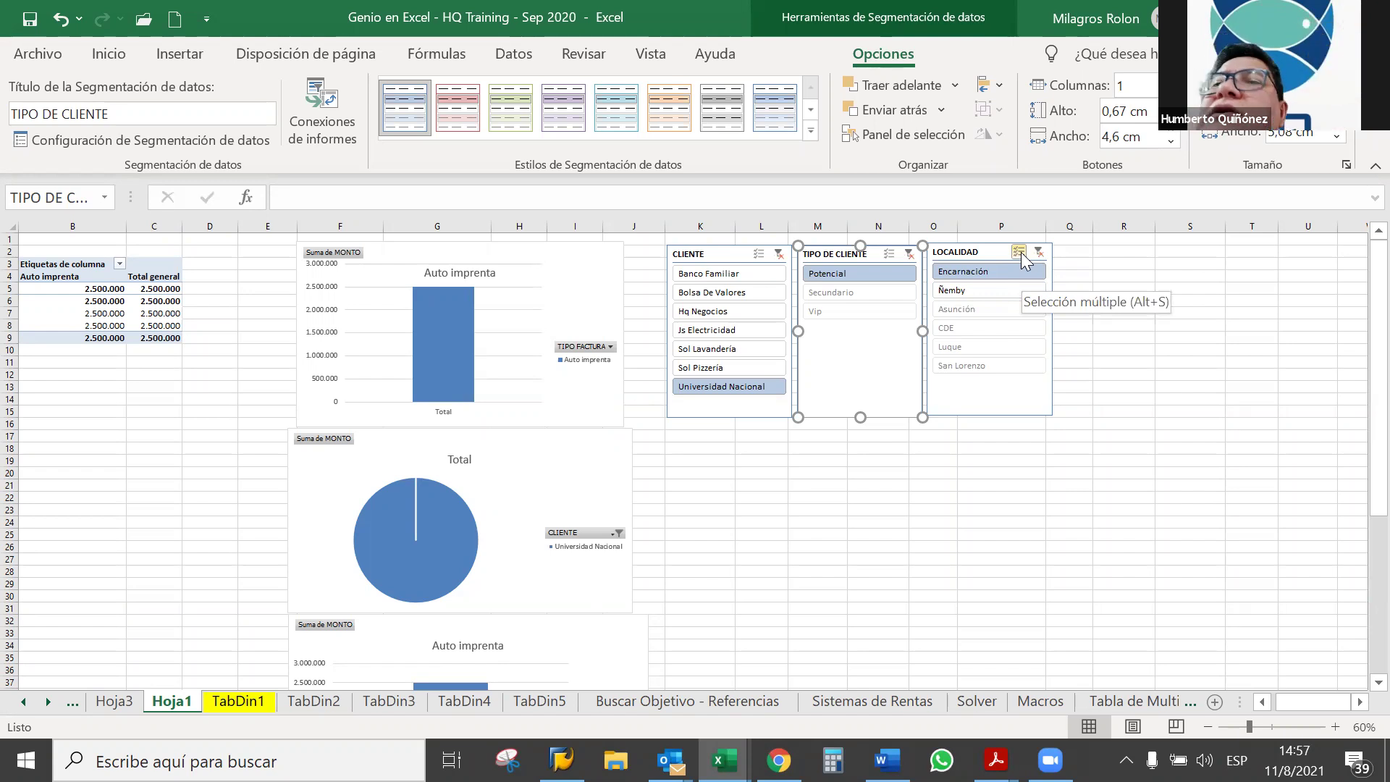
Step: Multi-select Encarnación and Ñemby plus Bolsa De Valores, Hq Negocios, Js Electricidad, Sol Lavandería, Sol Pizzería
{"action": "left_click", "coordinate": [1018, 252]}
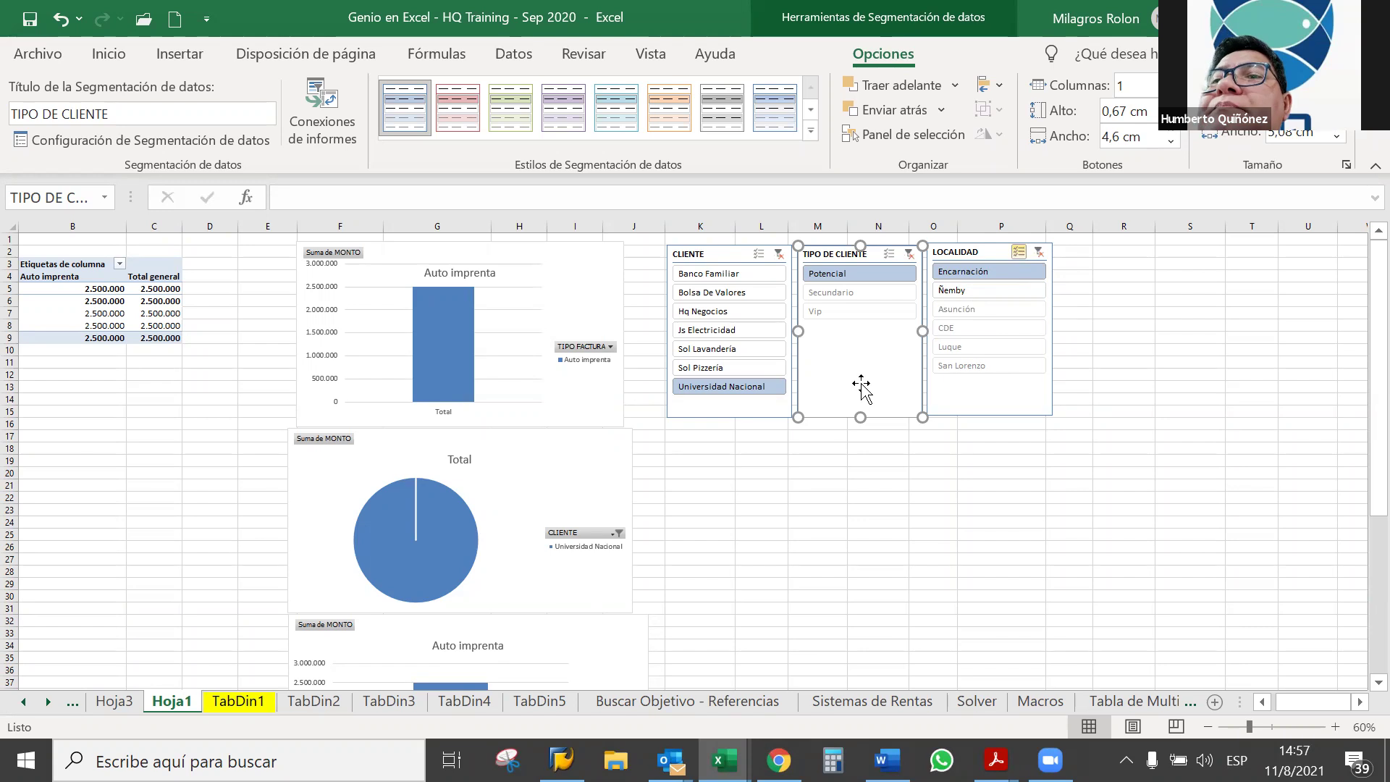
{"action": "left_click", "coordinate": [974, 294]}
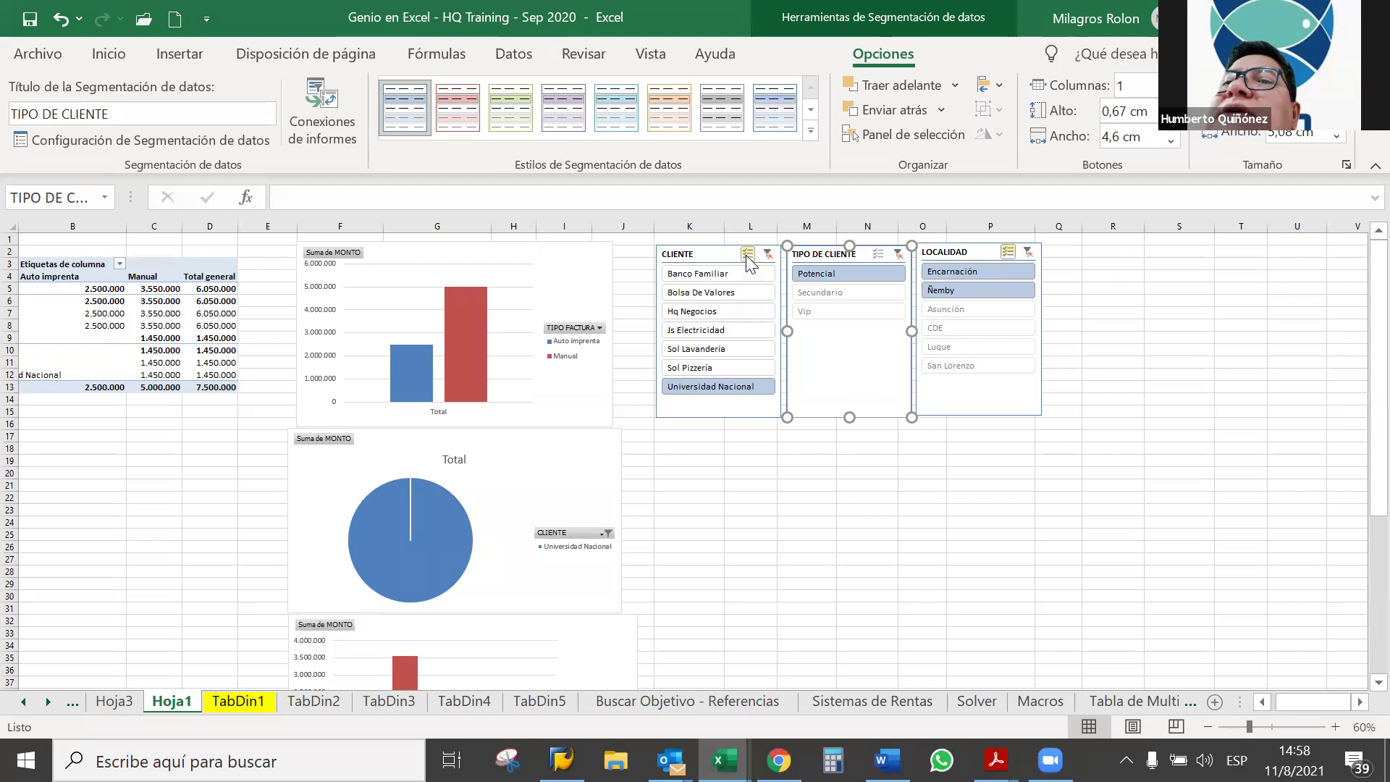
{"action": "left_click", "coordinate": [724, 294]}
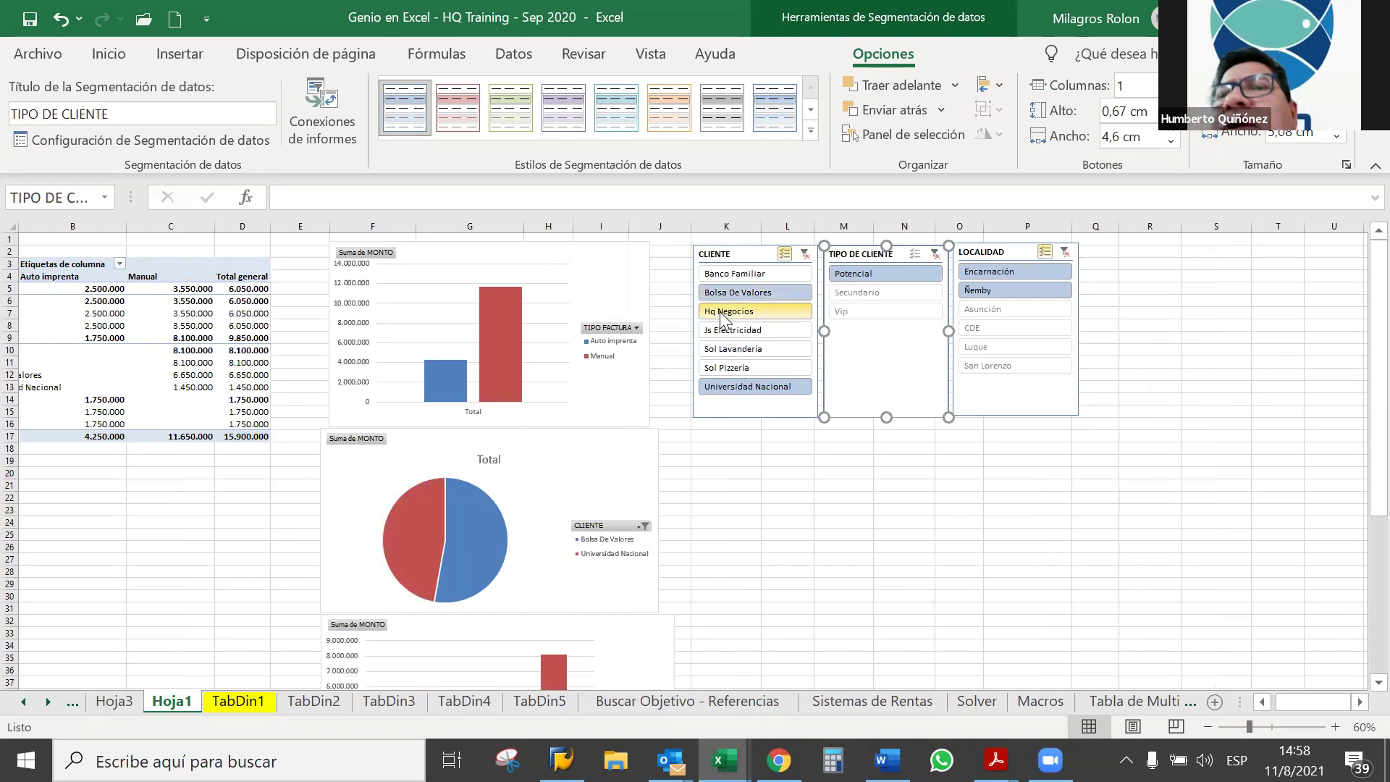
{"action": "left_click", "coordinate": [721, 317]}
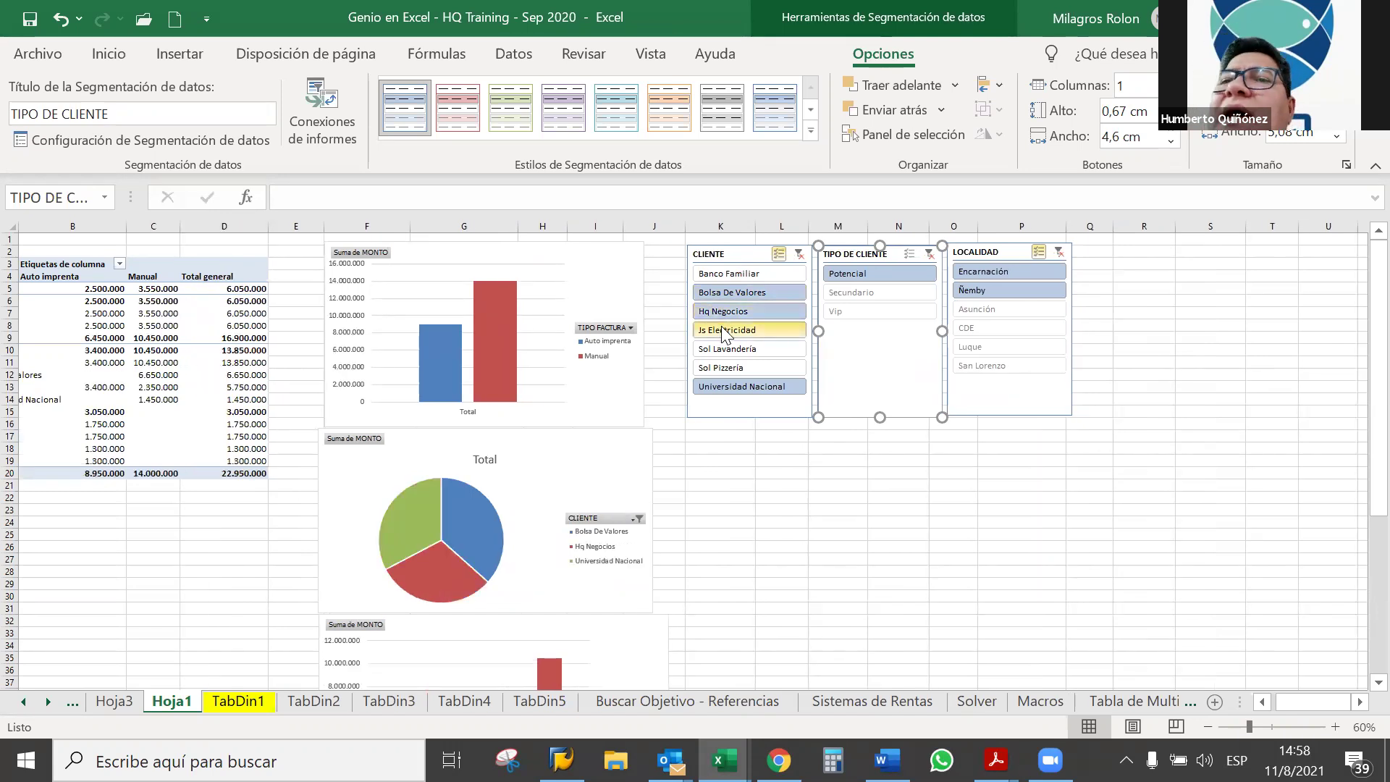
{"action": "left_click", "coordinate": [724, 331]}
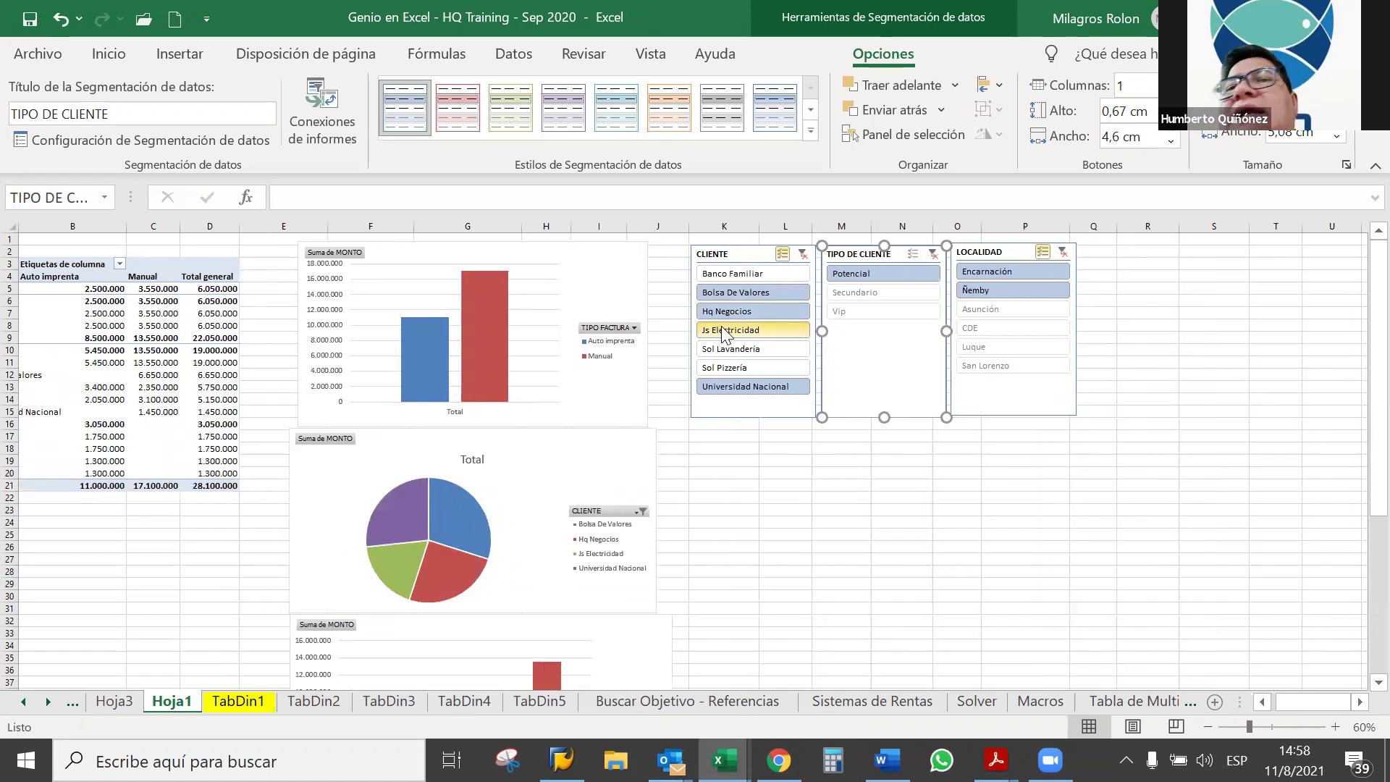
{"action": "left_click", "coordinate": [726, 348]}
{"action": "left_click", "coordinate": [791, 369]}
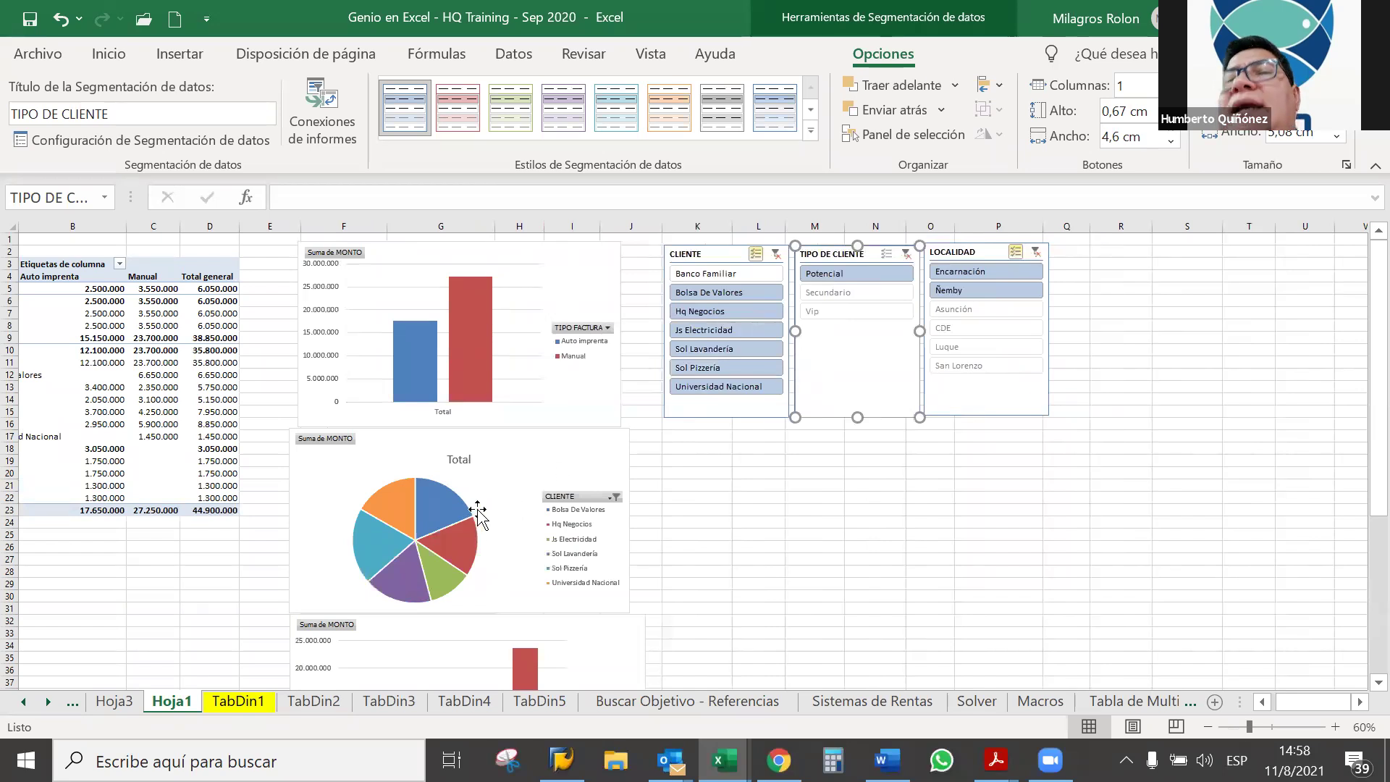
Step: Return to the worksheet at cell M25 and save the workbook
{"action": "mouse_move", "coordinate": [1376, 282]}
{"action": "left_mouse_down"}
{"action": "mouse_move", "coordinate": [1359, 367]}
{"action": "mouse_move", "coordinate": [1361, 255]}
{"action": "left_mouse_up"}
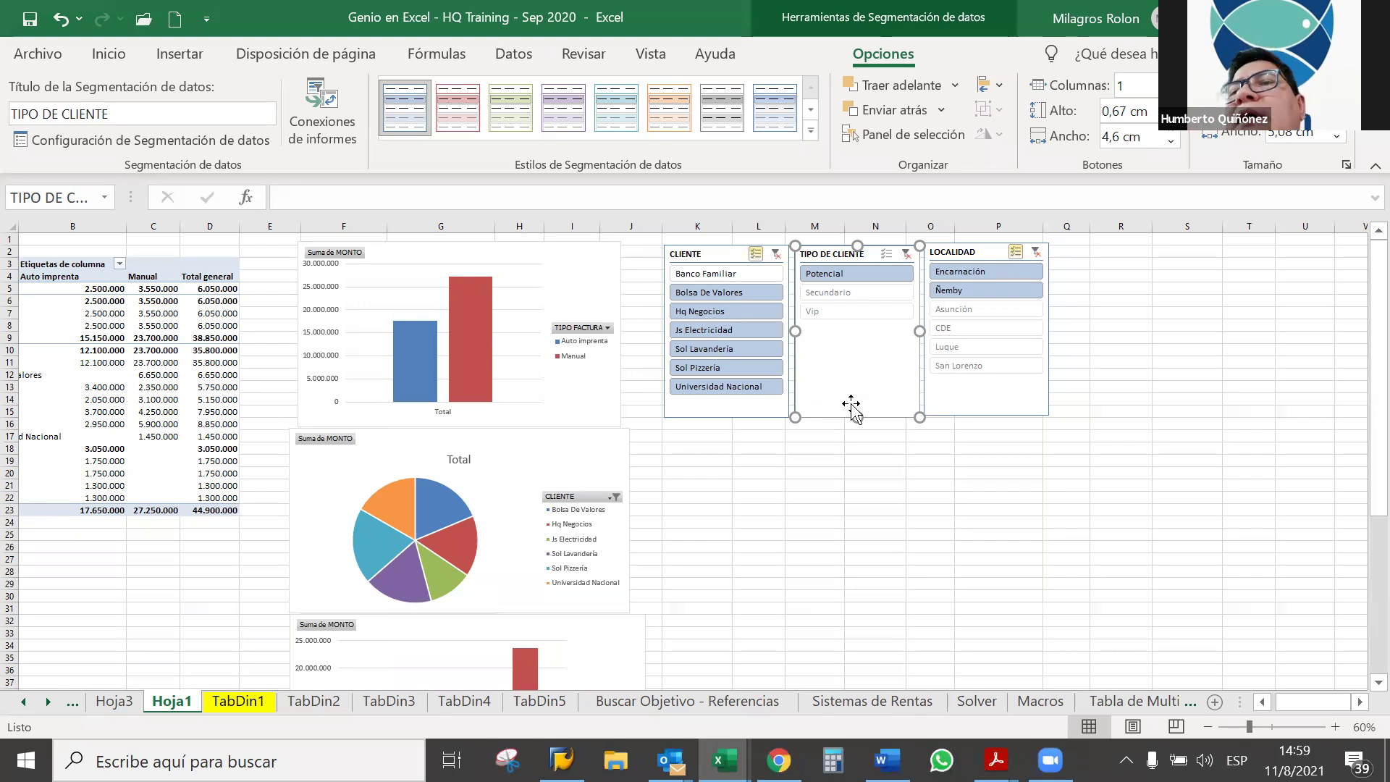
{"action": "left_click", "coordinate": [722, 467]}
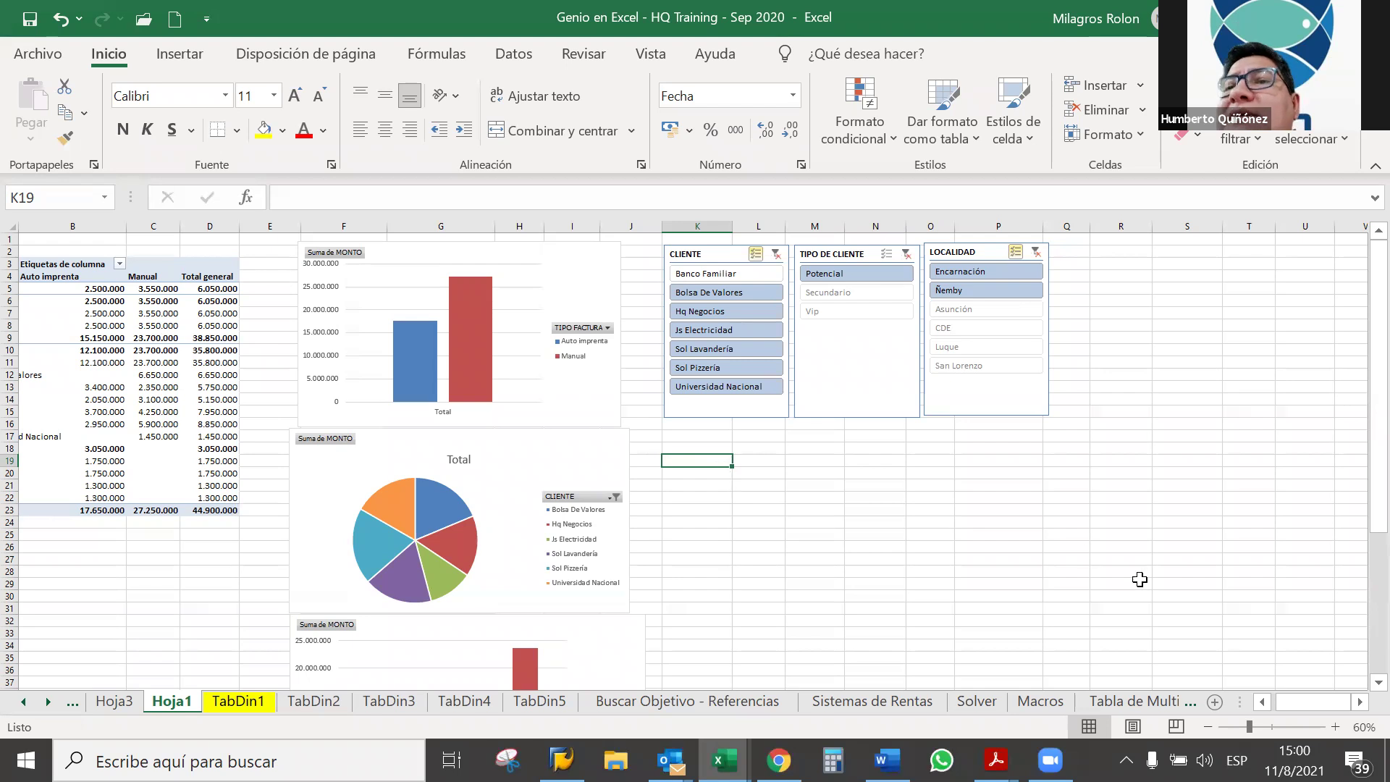
{"action": "left_click", "coordinate": [1266, 707]}
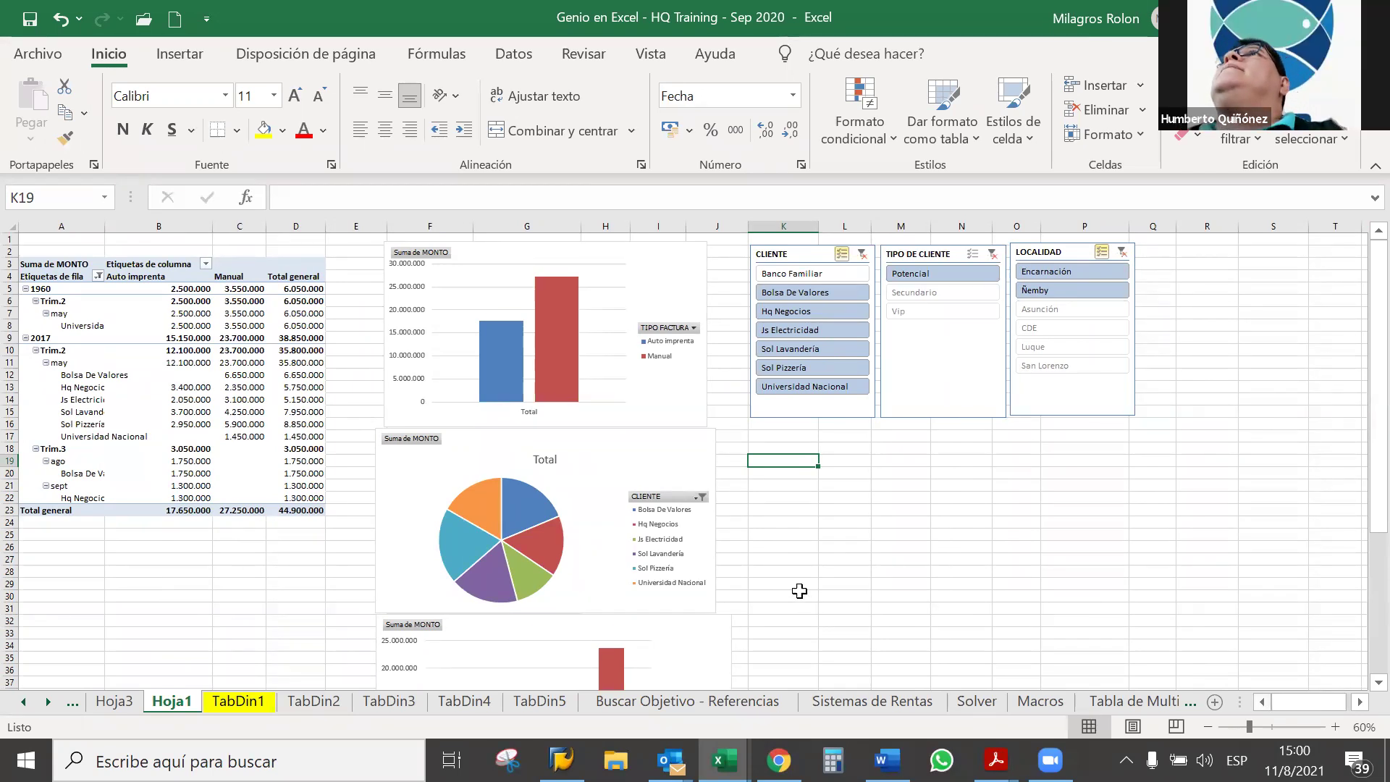
{"action": "left_click", "coordinate": [900, 534]}
{"action": "key", "text": "ctrl+s"}
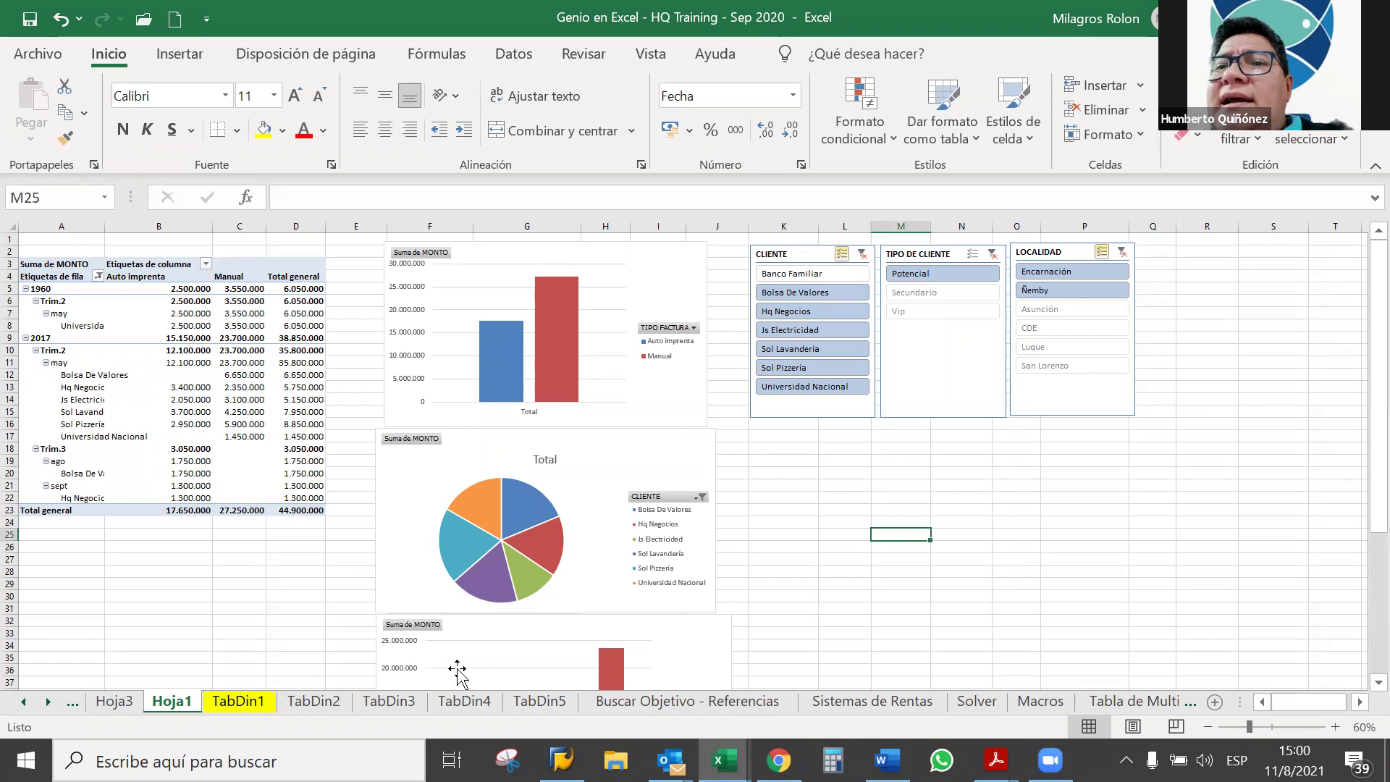
{"action": "right_click", "coordinate": [186, 704]}
{"action": "mouse_move", "coordinate": [288, 580]}
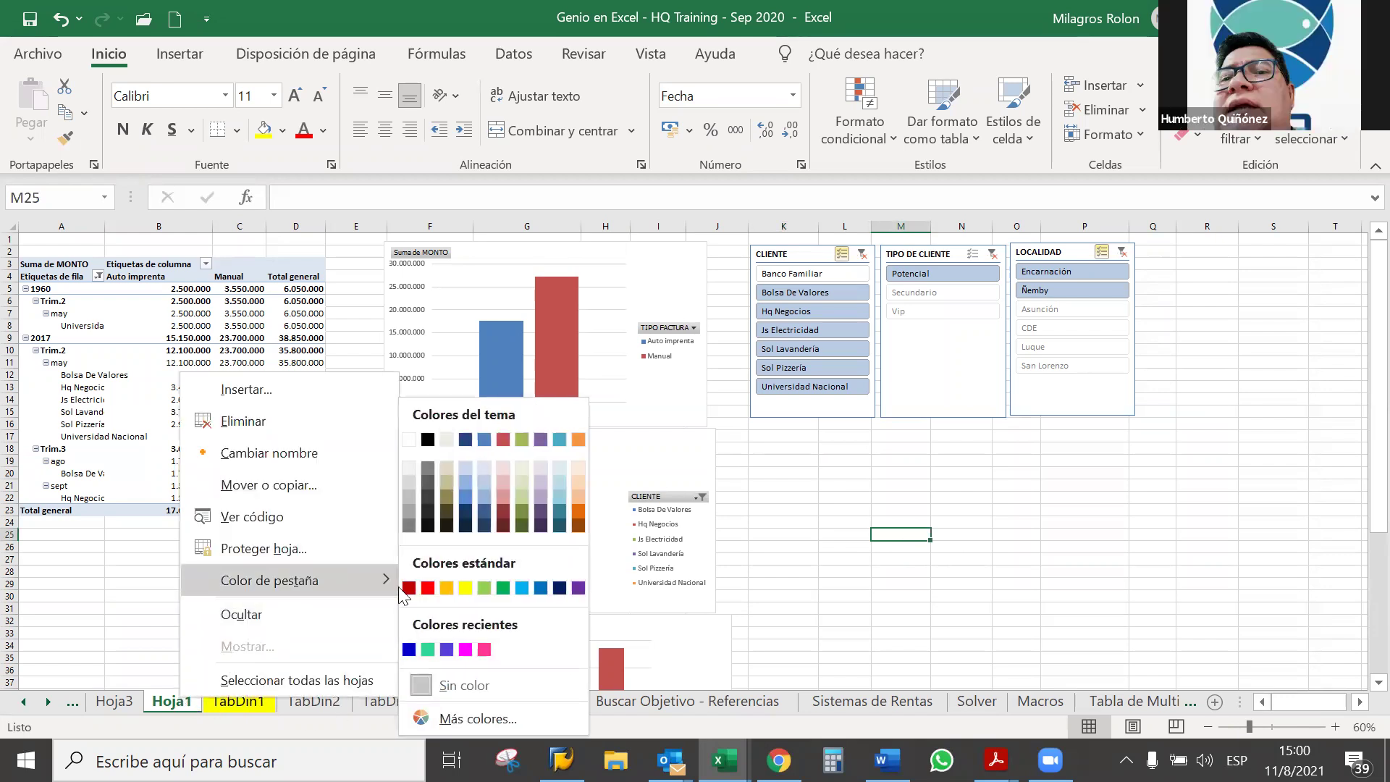
{"action": "left_click", "coordinate": [467, 586]}
{"action": "left_click", "coordinate": [795, 433]}
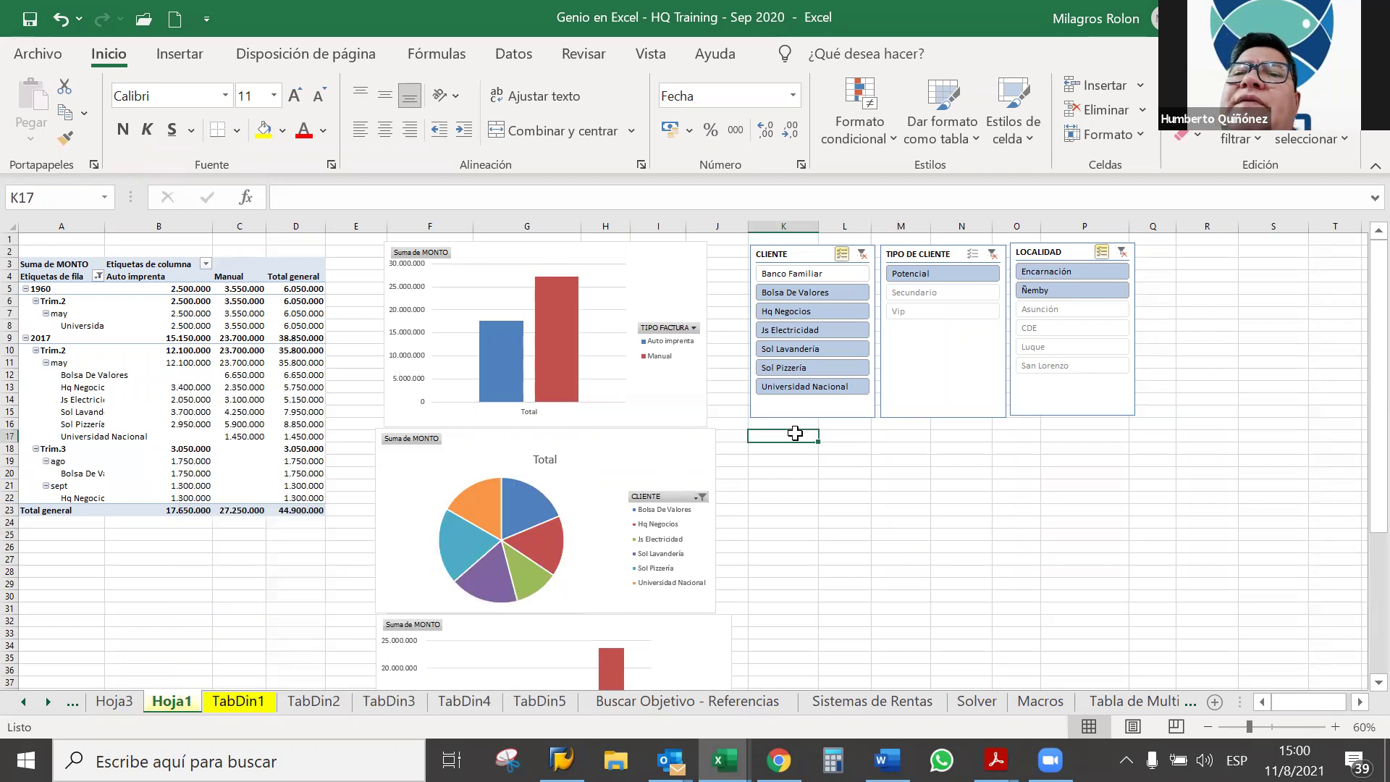